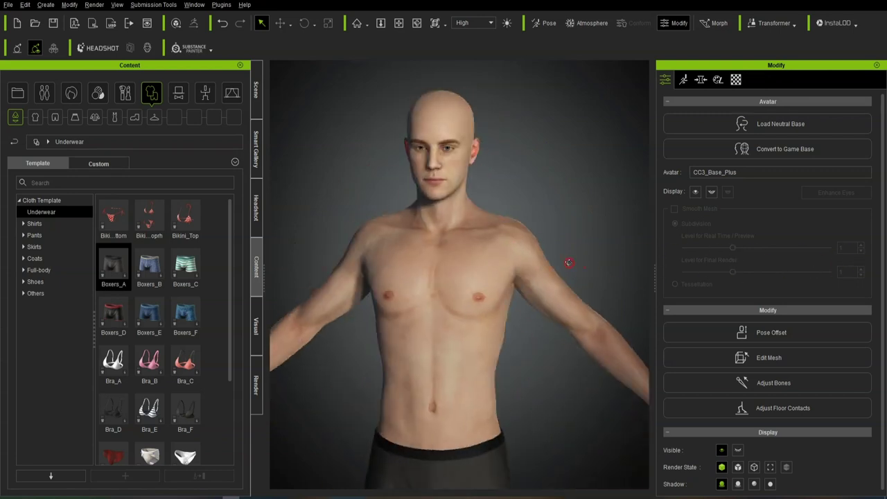
scroll(500, 244, up, 4)
scroll(495, 232, down, 4)
right_drag(372, 187, 492, 185)
scroll(493, 185, up, 4)
middle_drag(493, 185, 516, 252)
mouse_move(516, 253)
right_down()
mouse_move(538, 297)
mouse_move(501, 197)
mouse_move(517, 235)
right_up()
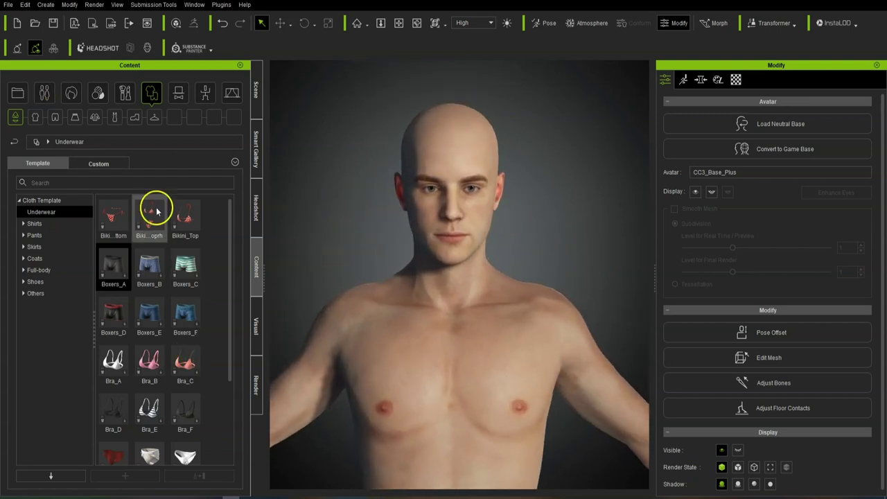
Browse the Full Body avatar presets and preview the CC3+_Neutral_M preset
click(44, 92)
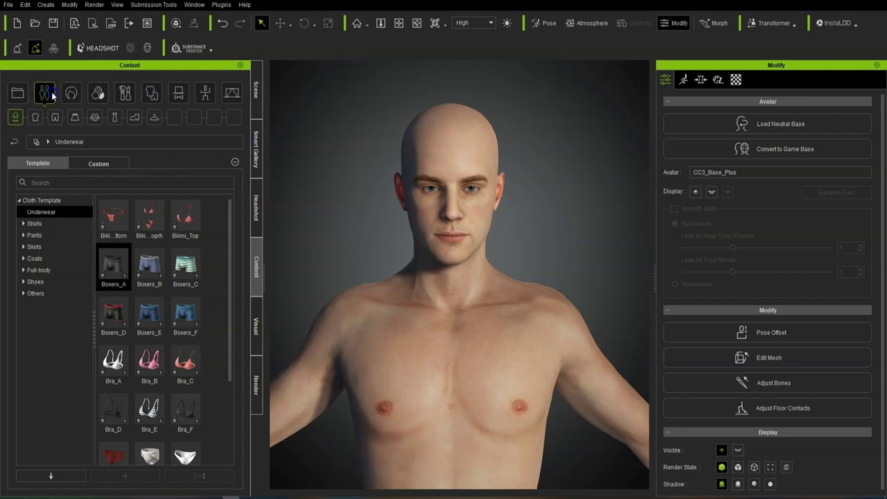
scroll(222, 363, down, 1)
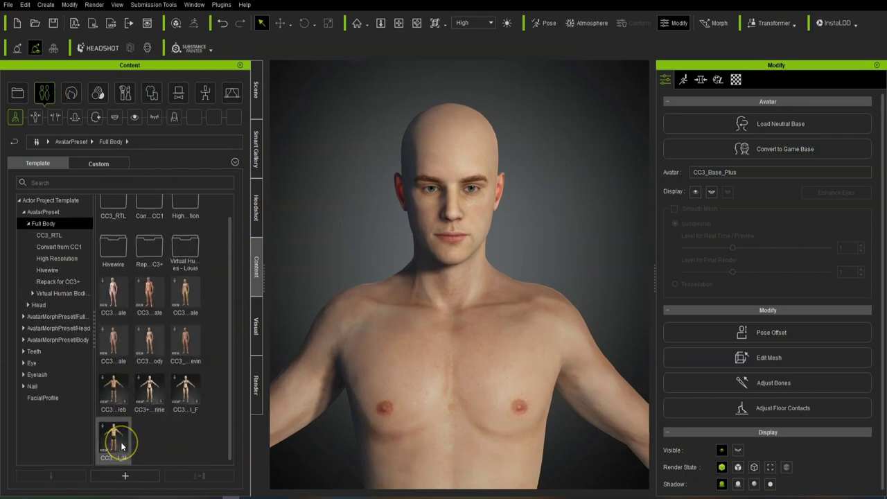
mouse_move(121, 446)
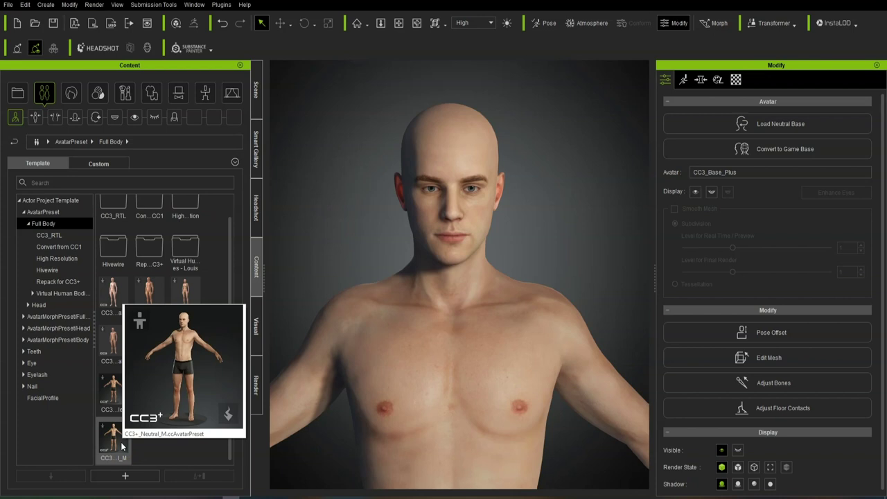
click(119, 409)
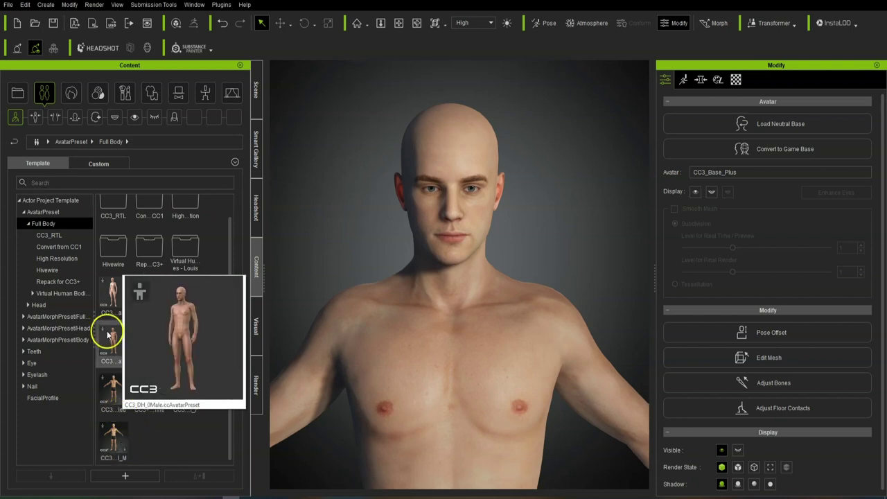
Inspect the avatar's head and upper body from several distances and slightly different angles
scroll(602, 236, down, 5)
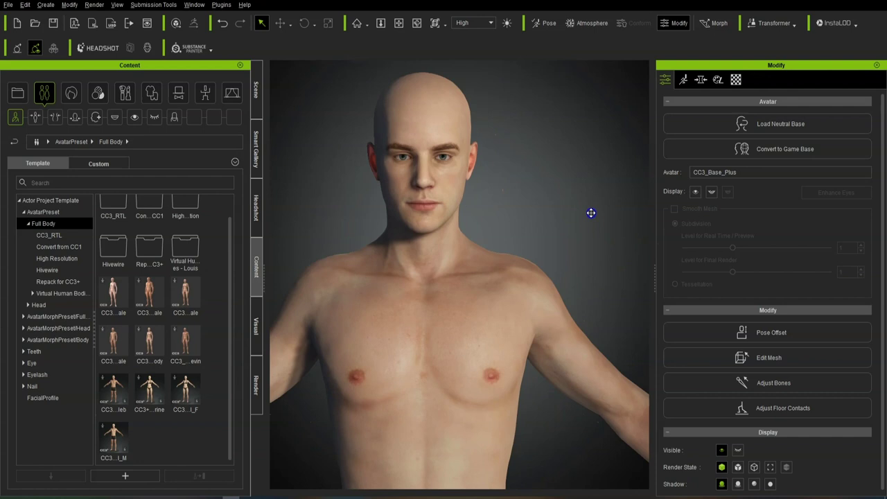
right_drag(485, 270, 508, 271)
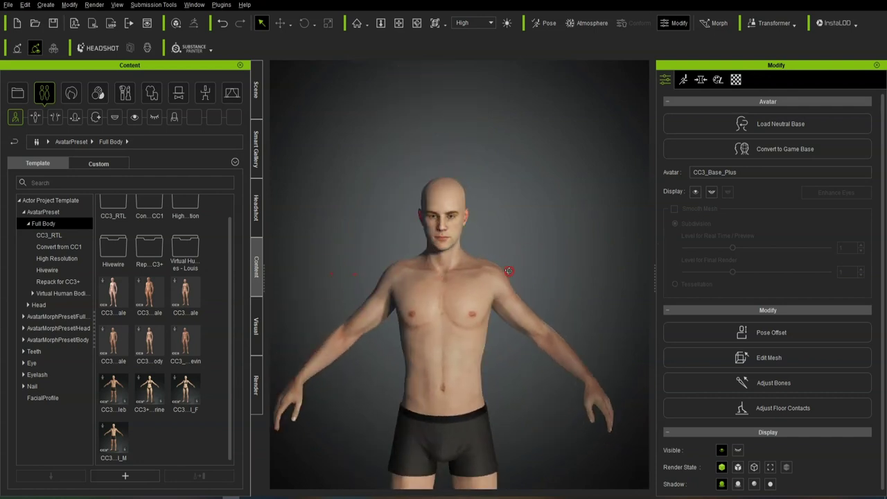
scroll(498, 241, up, 5)
right_drag(457, 222, 447, 220)
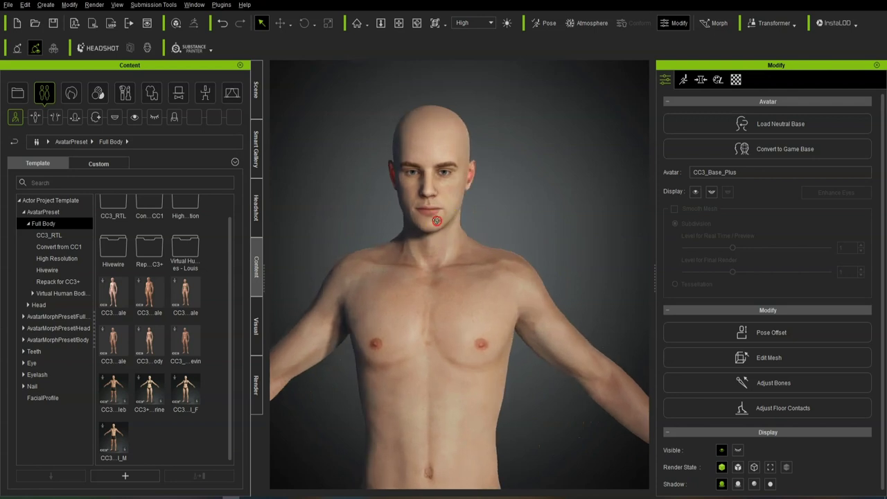
scroll(492, 242, down, 1)
middle_drag(492, 242, 496, 275)
scroll(500, 303, down, 1)
middle_drag(508, 320, 509, 290)
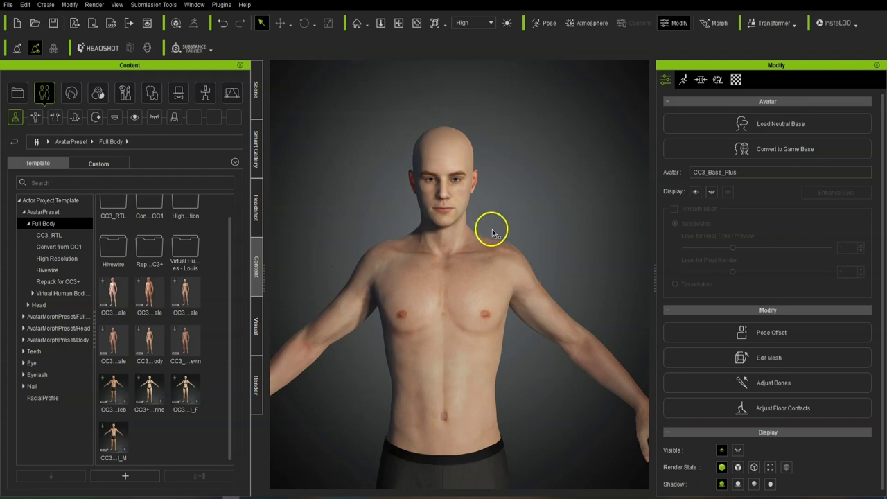
Turn on Morph mode and reshape the avatar's torso by sculpting directly on the body
click(720, 23)
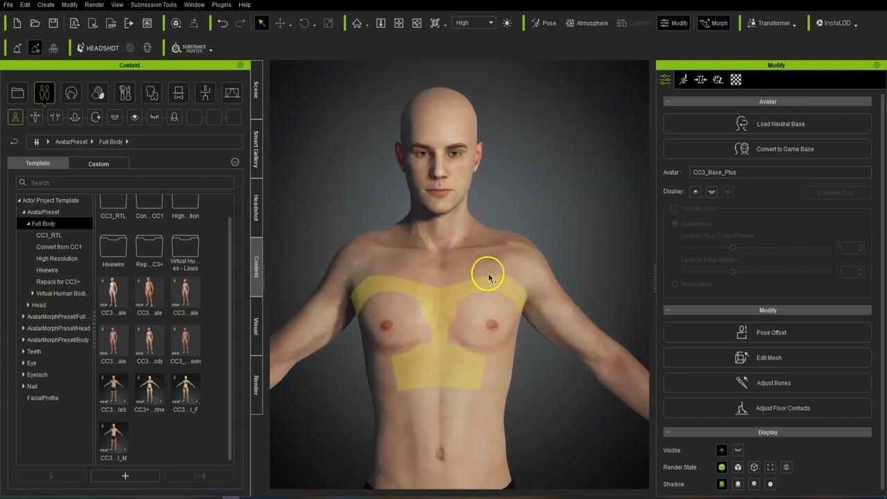
click(497, 370)
right_drag(449, 375, 392, 374)
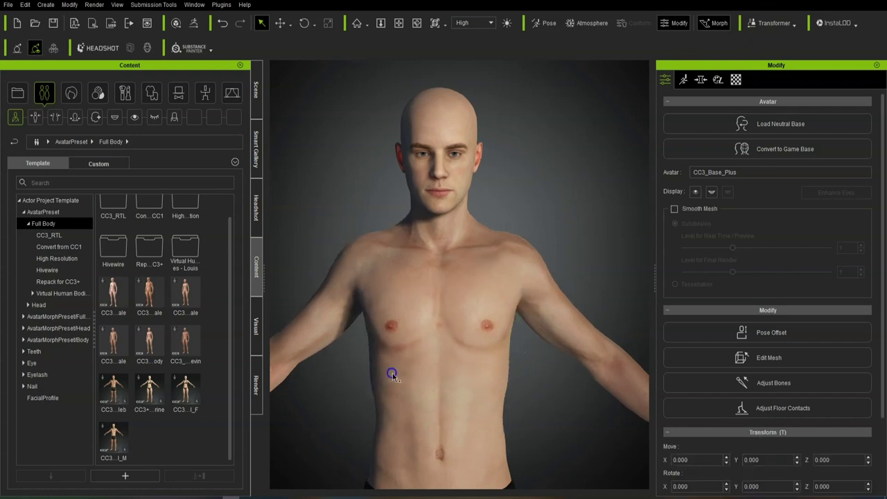
click(522, 282)
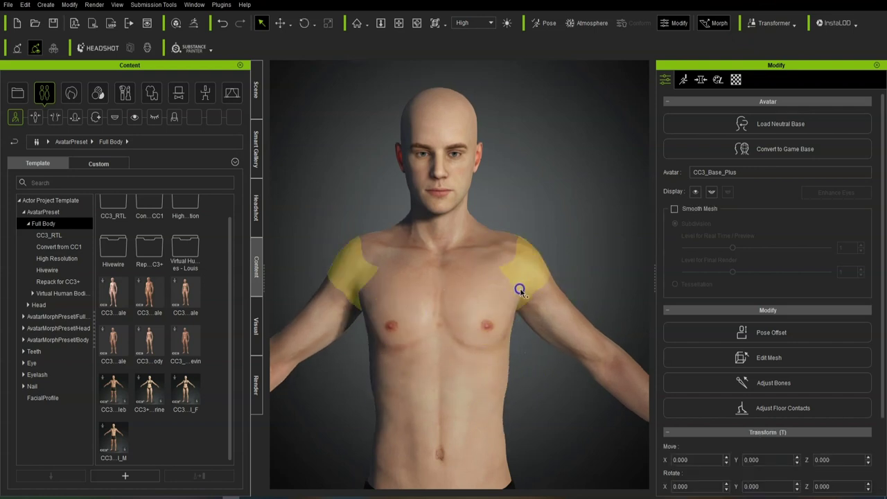
Reshape the avatar's neck area and enlarge the head slightly with direct morphing
click(436, 225)
drag(418, 222, 376, 238)
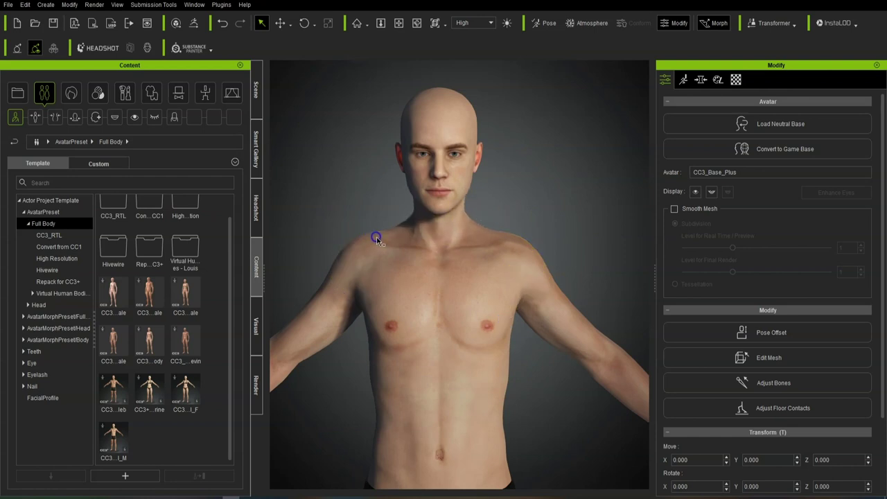
drag(451, 92, 458, 85)
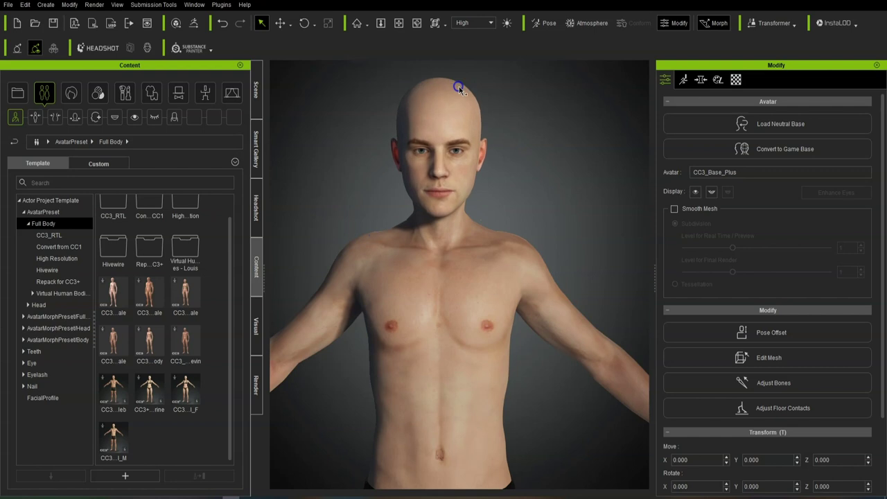
Explore the selectable morph regions on the avatar's torso, arms and legs
drag(556, 309, 556, 310)
middle_drag(557, 310, 548, 217)
scroll(546, 233, down, 6)
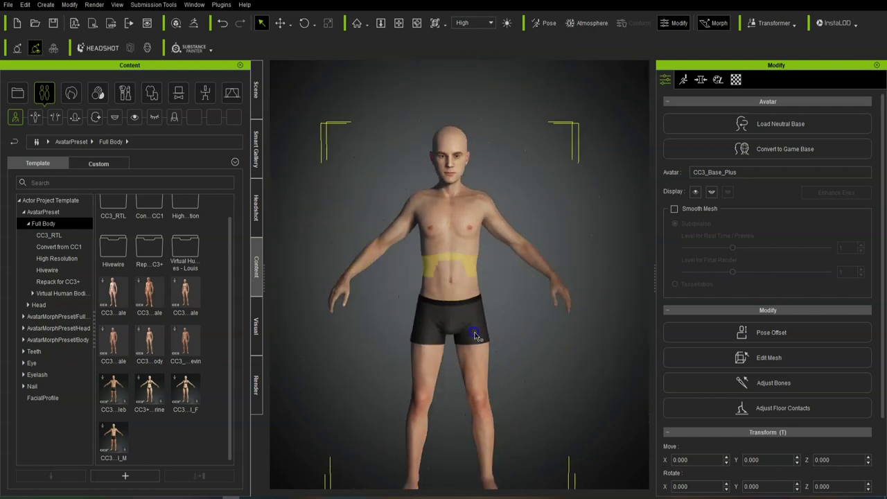
drag(479, 284, 509, 466)
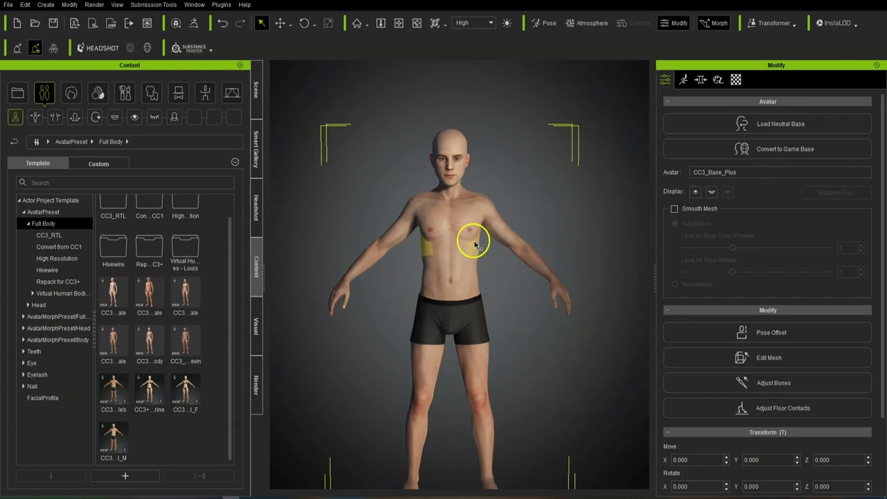
drag(452, 231, 460, 472)
right_drag(577, 331, 536, 305)
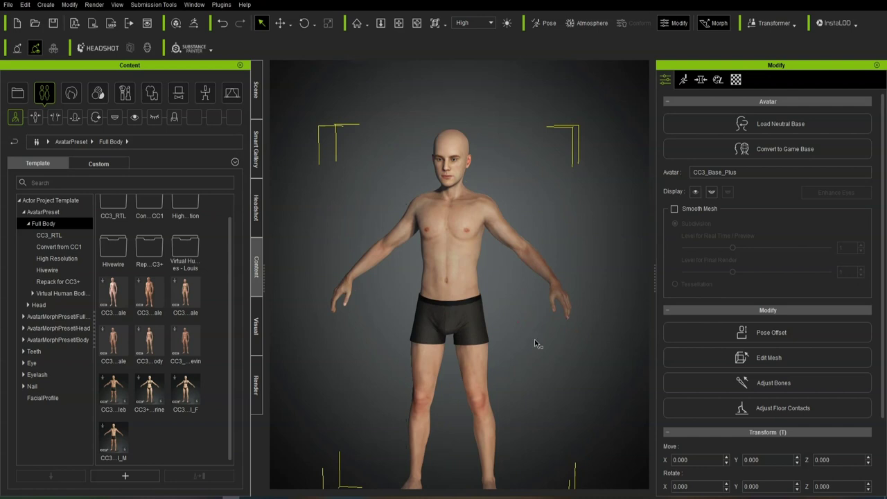
middle_drag(537, 387, 542, 353)
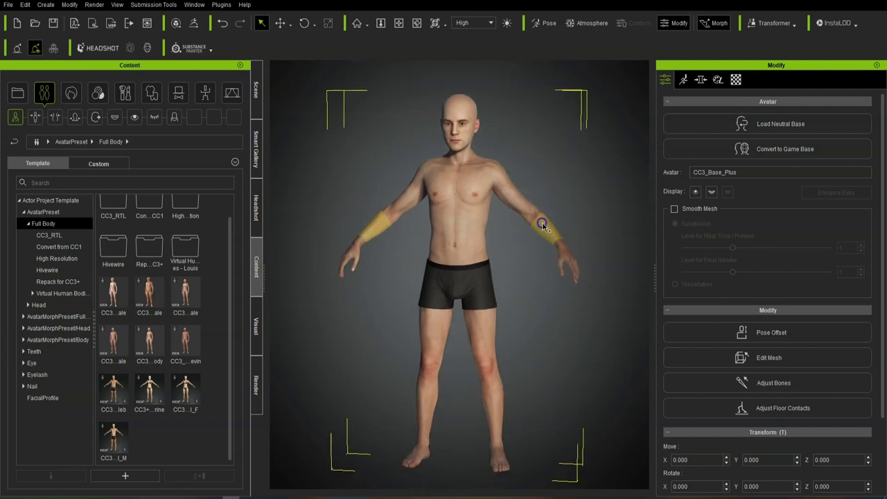
drag(487, 310, 486, 355)
mouse_move(491, 402)
mouse_down()
mouse_move(492, 394)
mouse_move(493, 421)
mouse_move(494, 406)
mouse_up()
drag(491, 317, 569, 273)
Adjust the shape of the top of the avatar's head with direct morphing
scroll(469, 101, up, 5)
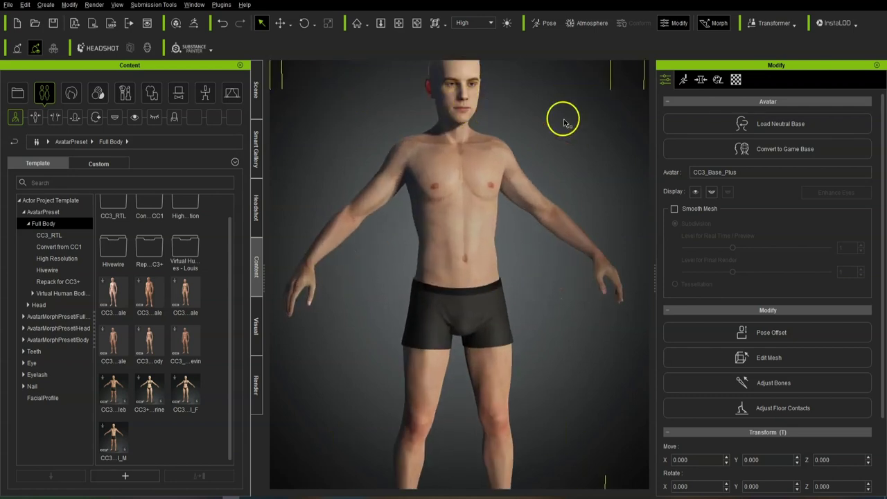
middle_drag(561, 121, 552, 228)
right_drag(552, 226, 492, 195)
drag(450, 136, 444, 141)
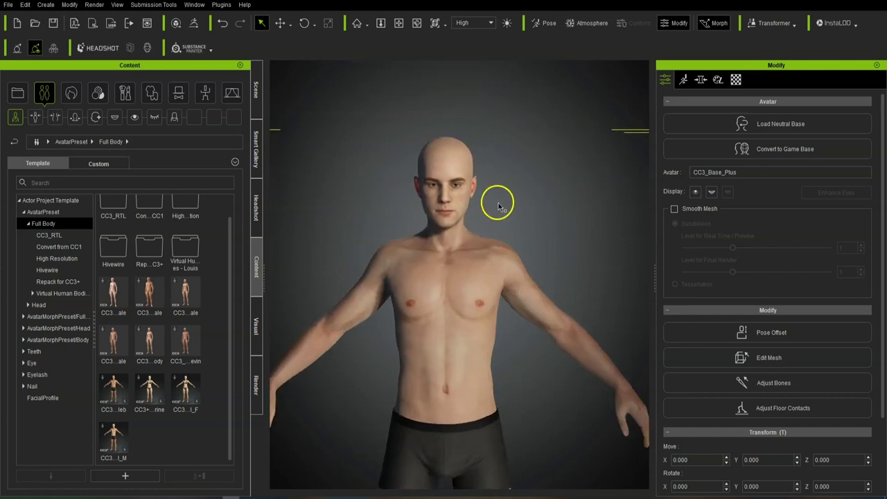
Inspect the avatar's head and upper body in side profile
scroll(498, 206, up, 6)
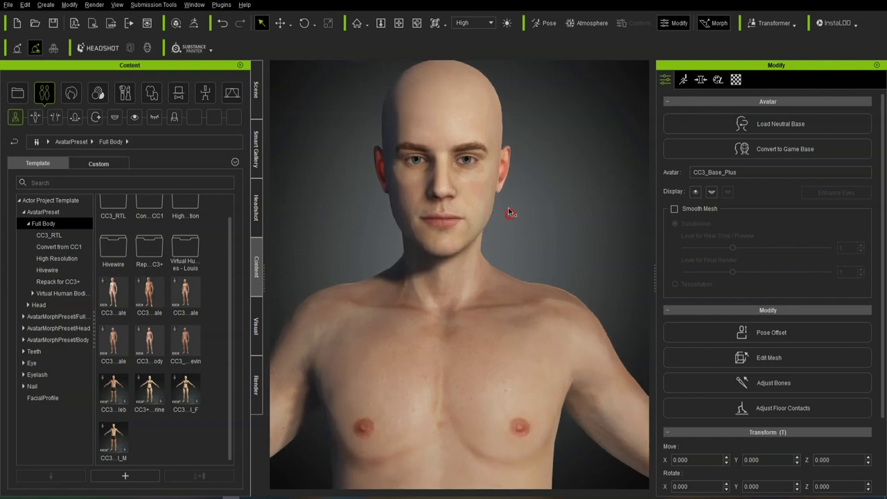
right_drag(513, 241, 289, 241)
scroll(531, 242, down, 8)
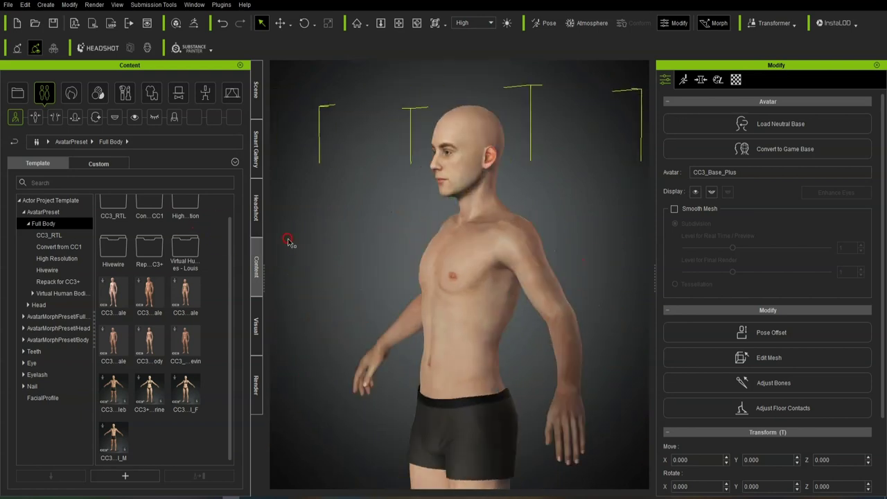
right_drag(591, 268, 478, 258)
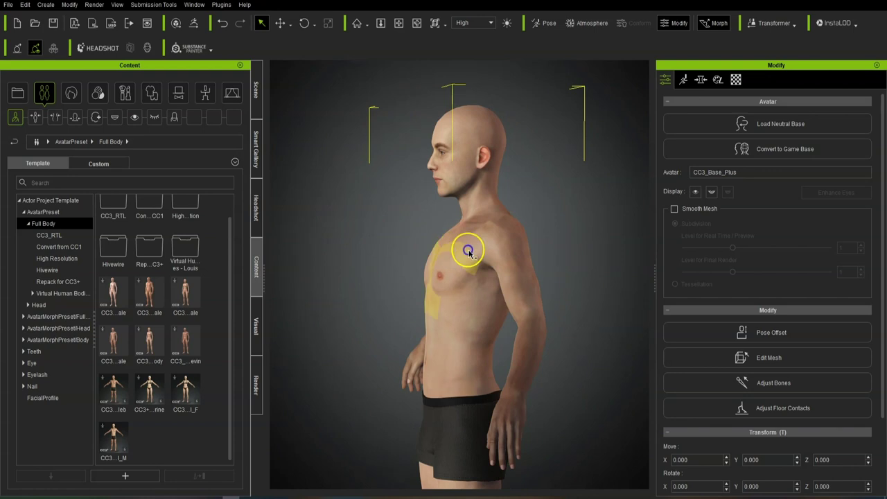
drag(502, 255, 673, 268)
right_drag(416, 271, 683, 279)
Examine the avatar's face up close from the front
scroll(522, 256, up, 3)
middle_drag(528, 196, 462, 283)
right_drag(462, 283, 469, 265)
scroll(470, 259, up, 3)
middle_drag(500, 175, 505, 203)
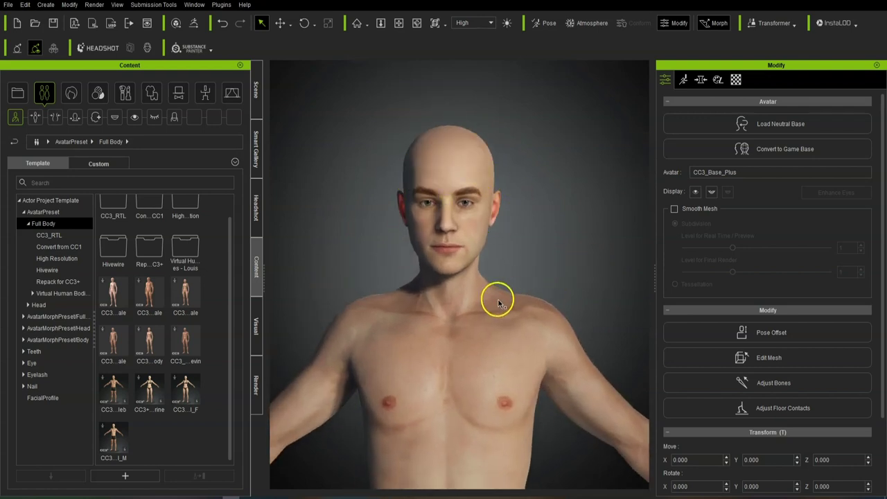
scroll(495, 252, up, 3)
middle_drag(499, 243, 503, 294)
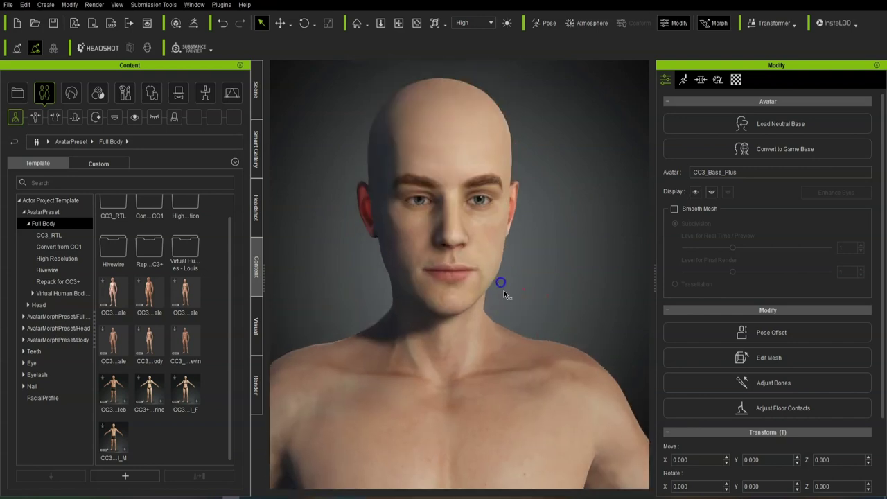
right_drag(503, 290, 485, 298)
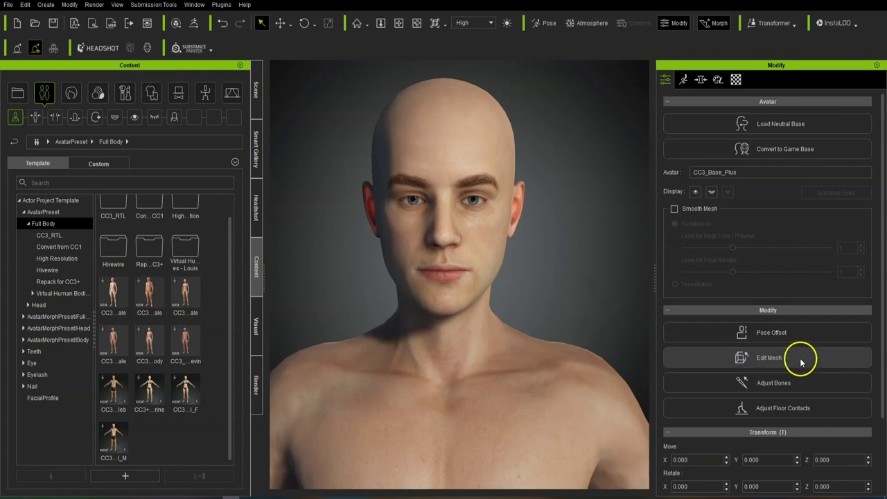
middle_drag(527, 283, 522, 268)
scroll(525, 272, down, 2)
right_drag(531, 275, 552, 279)
scroll(510, 277, up, 2)
scroll(547, 270, up, 4)
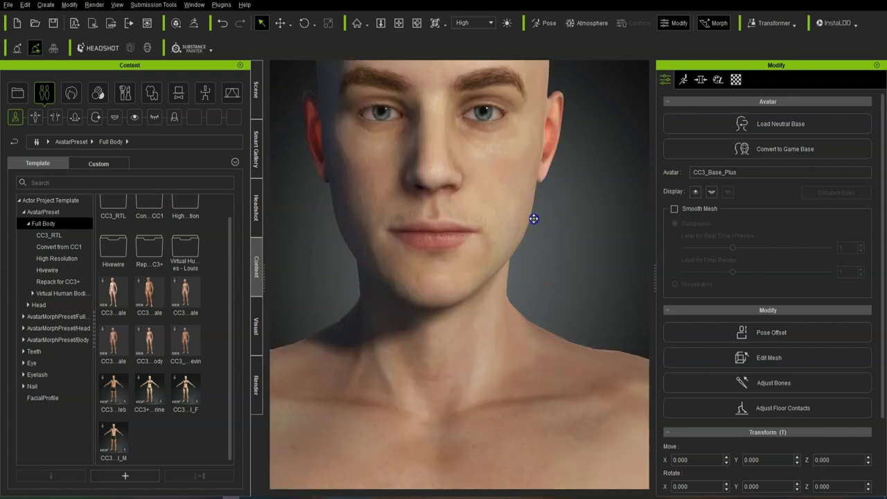
middle_drag(534, 219, 539, 286)
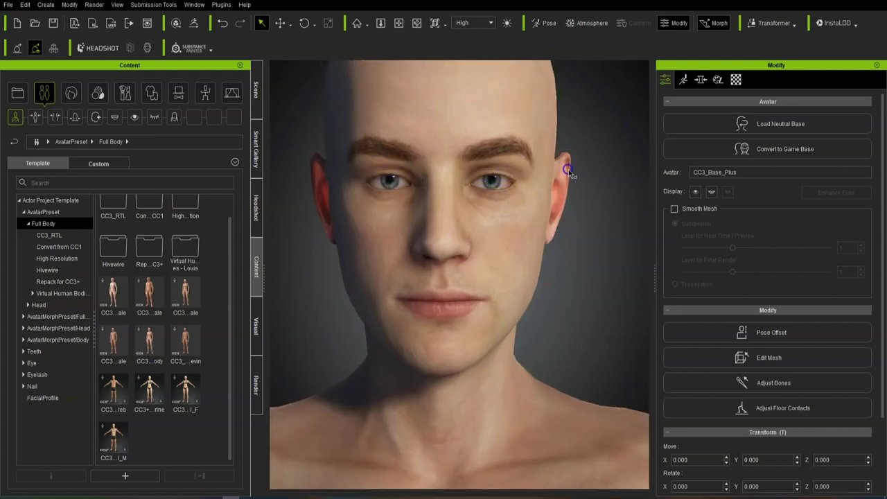
Show the morph sliders for the avatar's eyes and set Eye Scale to 150
click(701, 79)
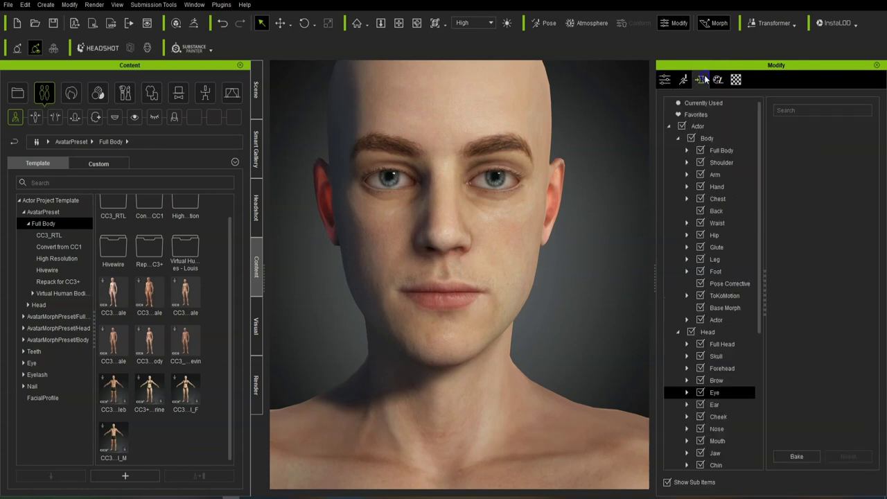
click(726, 125)
click(504, 199)
drag(826, 147, 857, 151)
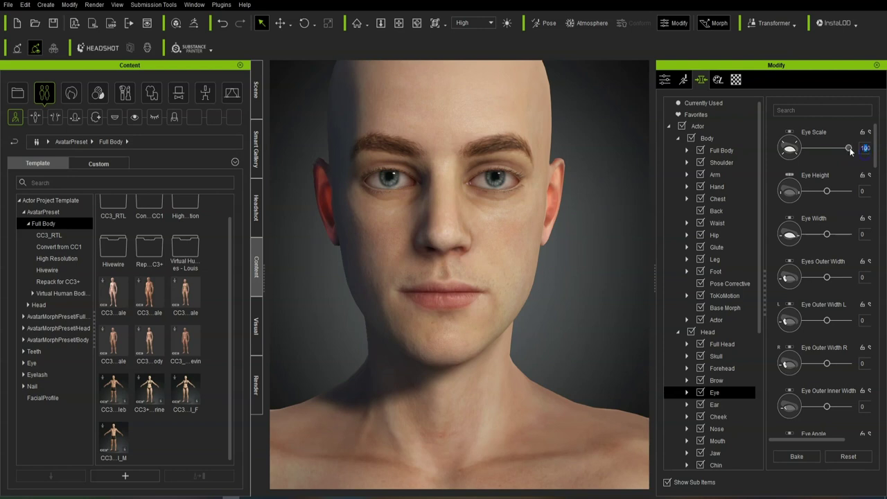
key(Return)
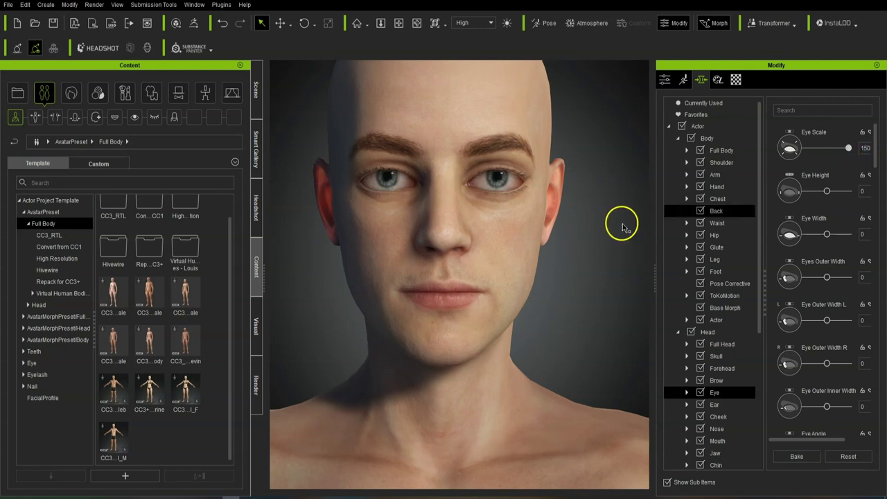
Push the avatar's eye region backward in side profile with direct morphing
right_drag(597, 277, 208, 269)
right_drag(307, 311, 348, 309)
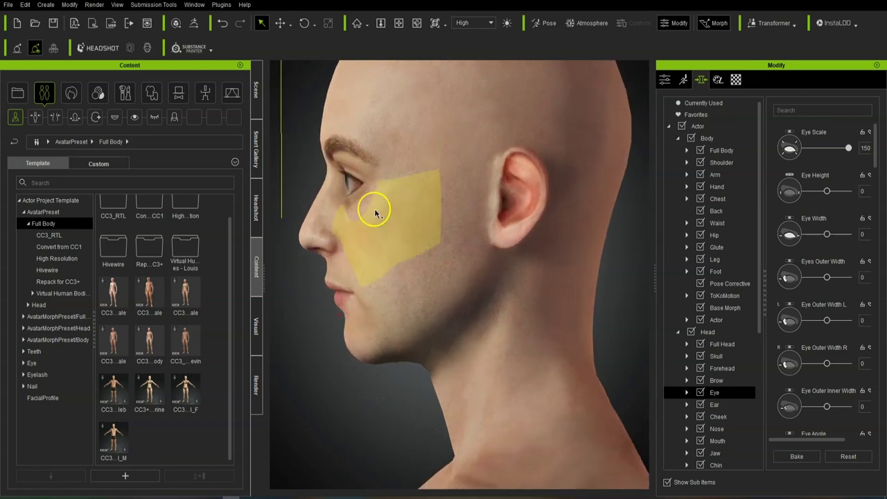
drag(354, 207, 393, 207)
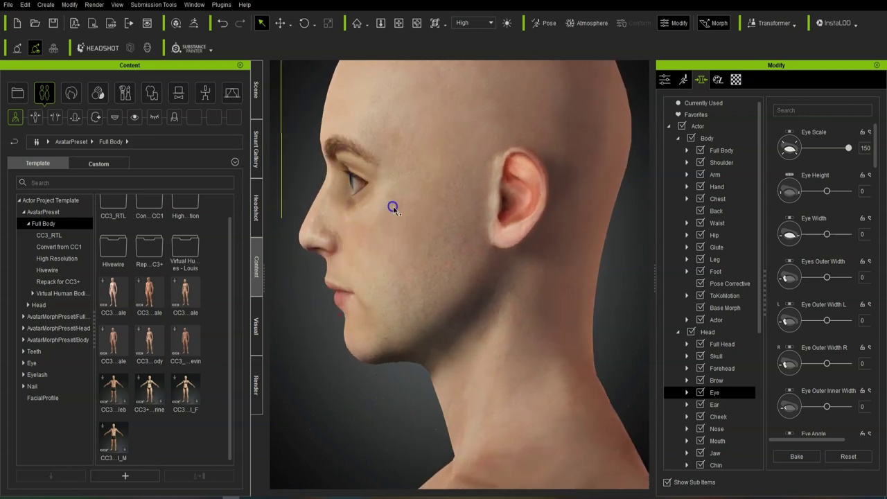
Sculpt the nose ridge inward to a ridge curve of about -48 and pull the jaw forward in profile
drag(316, 208, 356, 223)
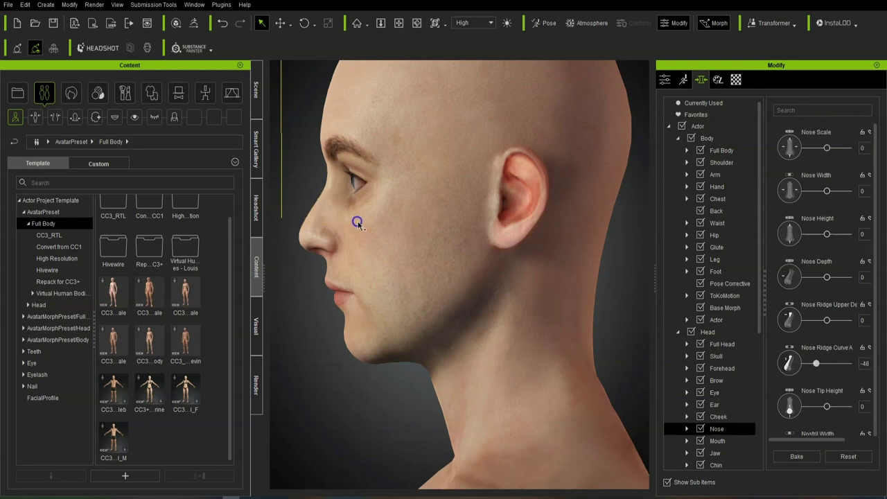
drag(349, 334, 325, 343)
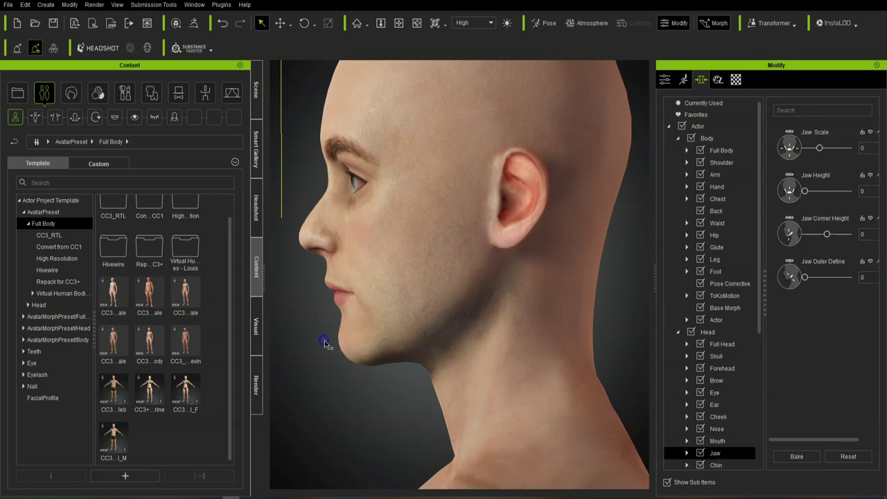
Return to a front view of the avatar and select its Std_Skin_Head material to show the texture settings
right_drag(311, 367, 562, 310)
scroll(500, 326, up, 3)
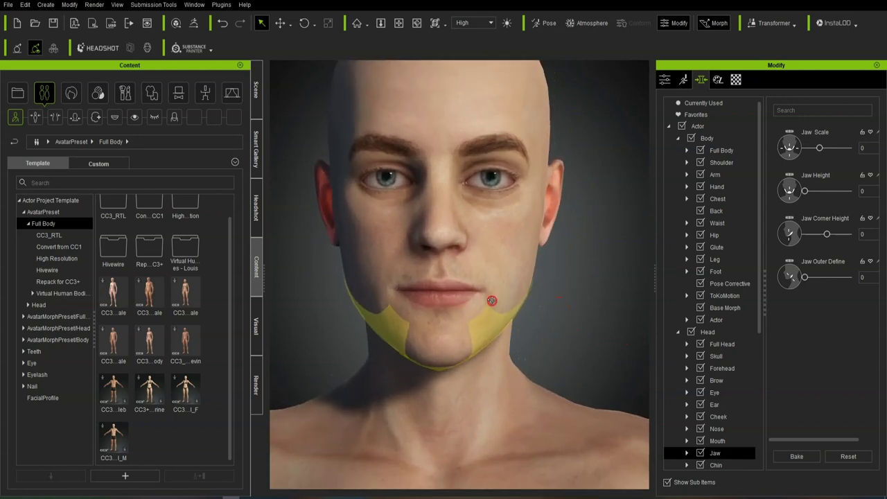
scroll(500, 319, down, 4)
scroll(499, 311, up, 1)
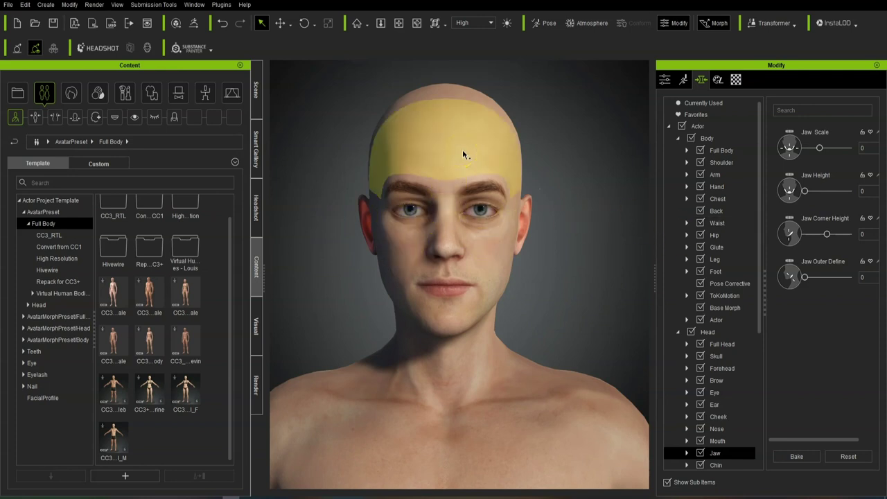
click(735, 80)
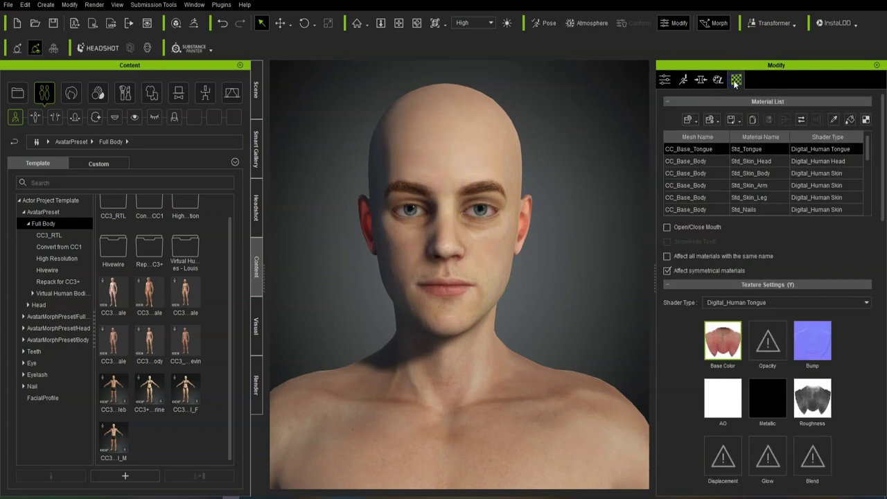
click(695, 161)
scroll(738, 433, down, 2)
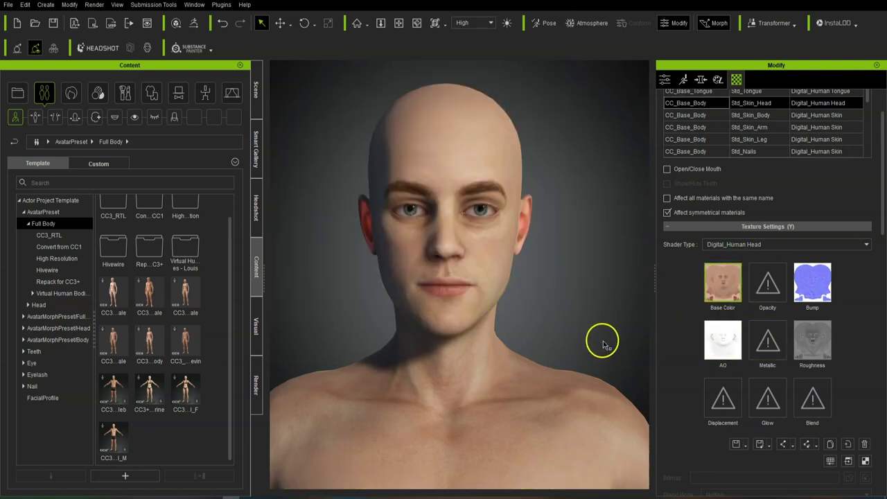
Set the strength of the head material's Bump texture to 0
scroll(578, 327, up, 5)
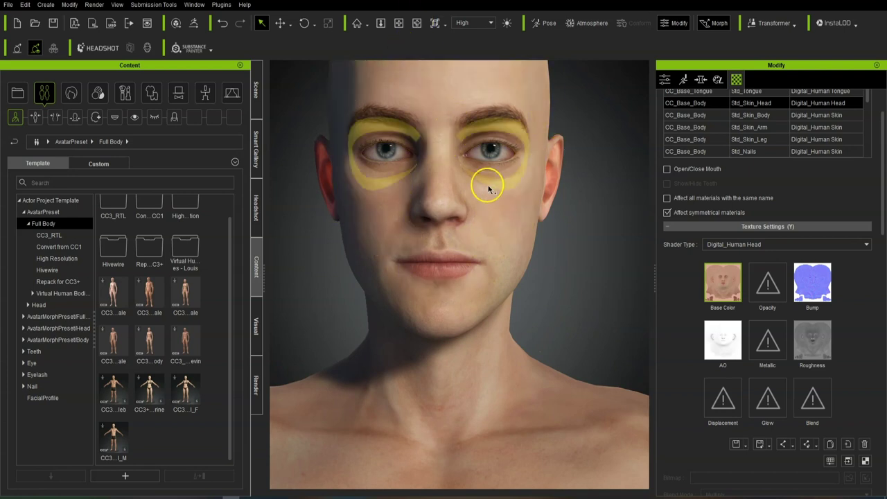
right_drag(539, 263, 571, 260)
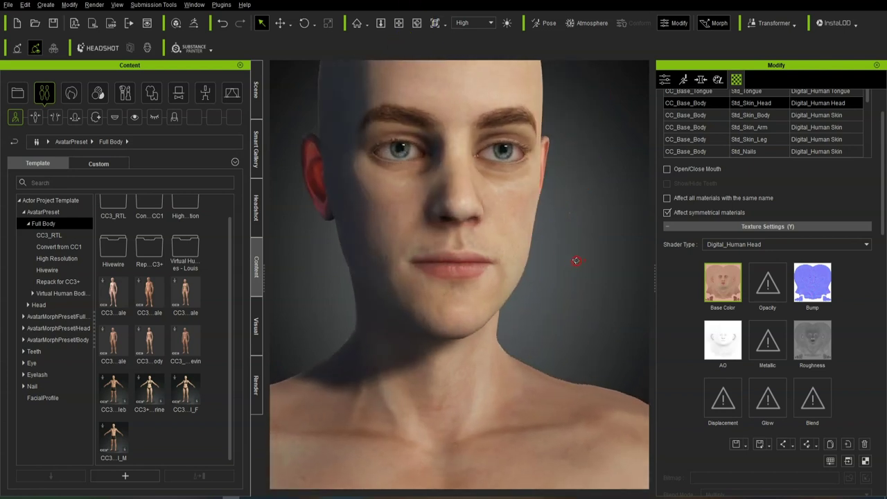
scroll(576, 260, down, 4)
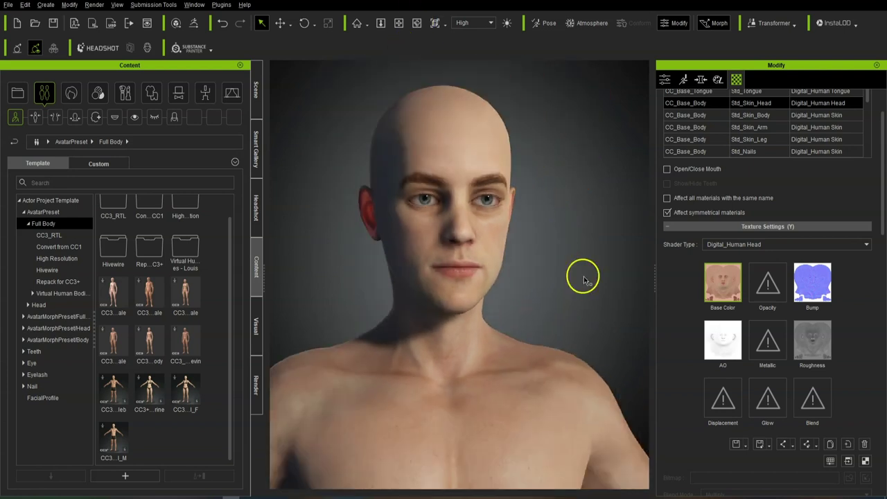
mouse_move(583, 279)
middle_down()
mouse_move(543, 275)
mouse_move(578, 274)
middle_up()
right_drag(577, 299, 524, 289)
scroll(538, 289, down, 3)
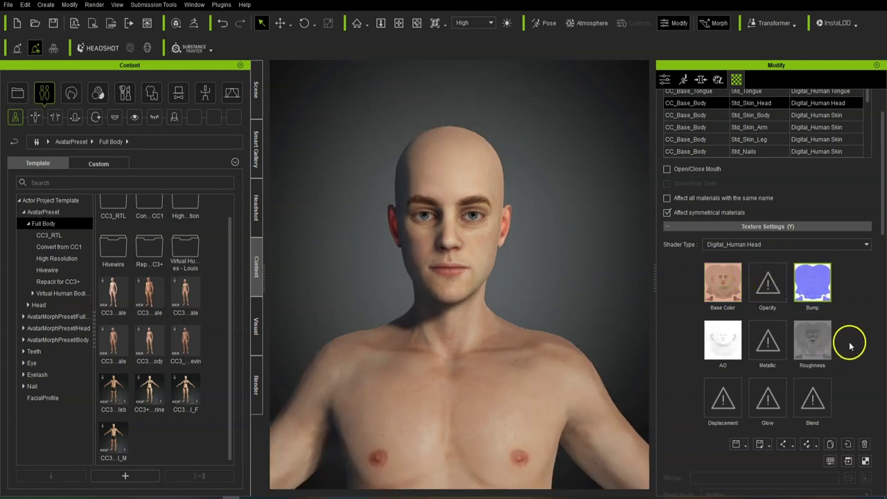
scroll(849, 347, down, 4)
drag(754, 435, 658, 436)
drag(772, 435, 686, 438)
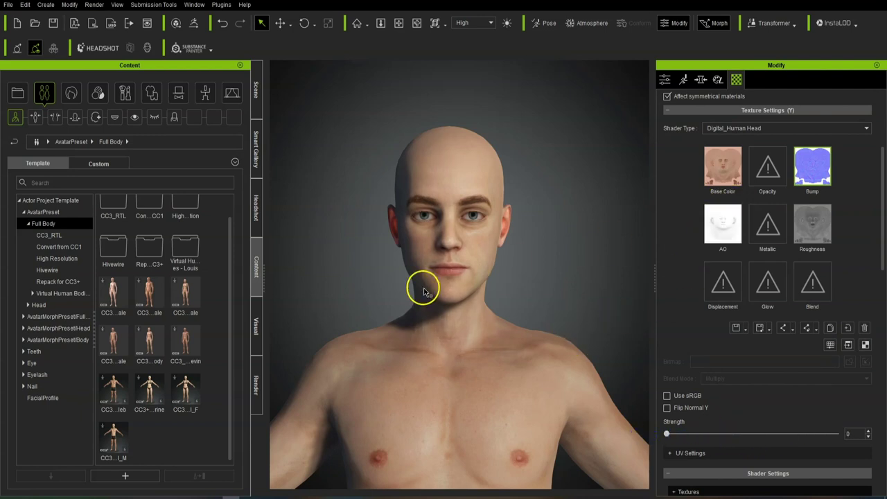
Select the head material's Base Color texture and switch to Adobe Photoshop to edit it
scroll(532, 281, up, 3)
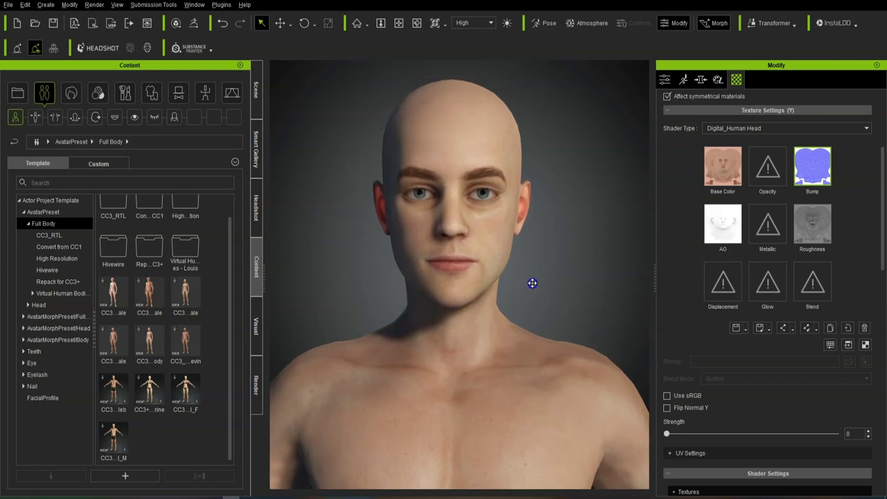
click(713, 178)
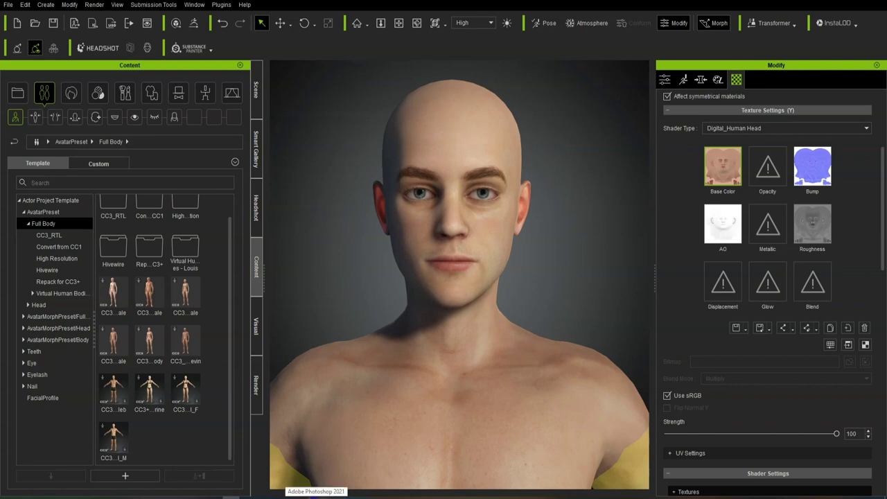
click(316, 497)
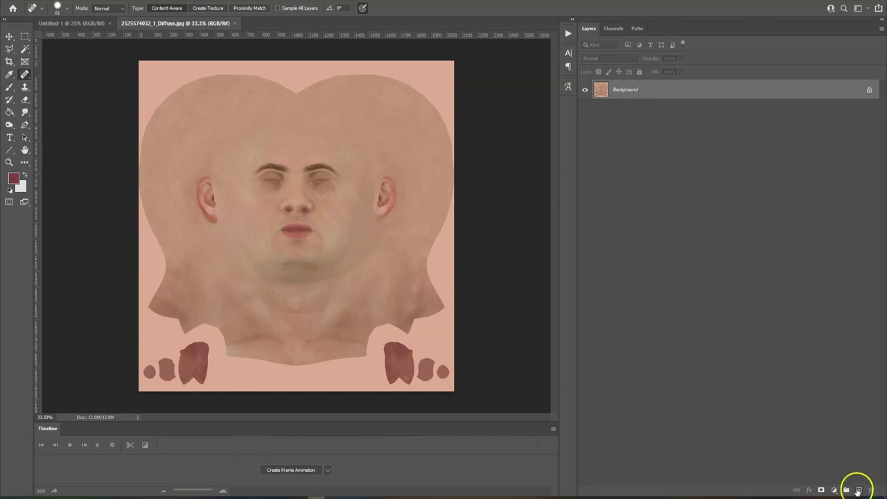
Set the foreground color to the skin tone bd9782
click(12, 181)
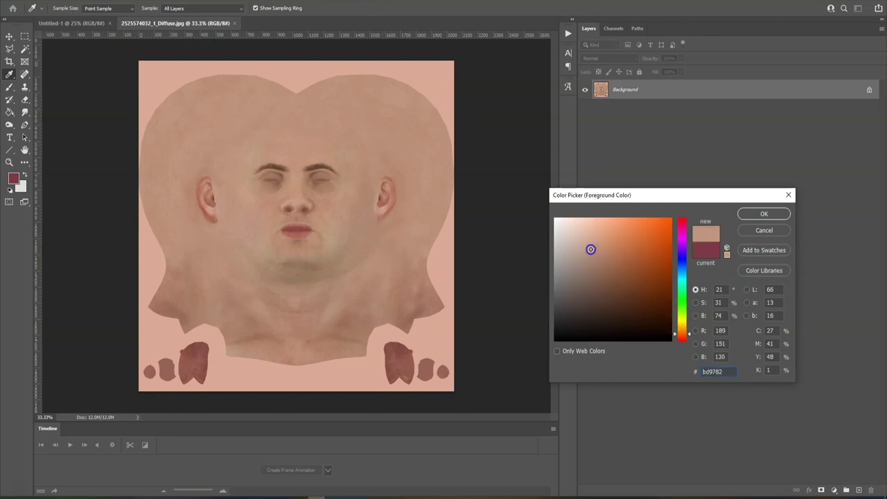
click(762, 214)
key(j)
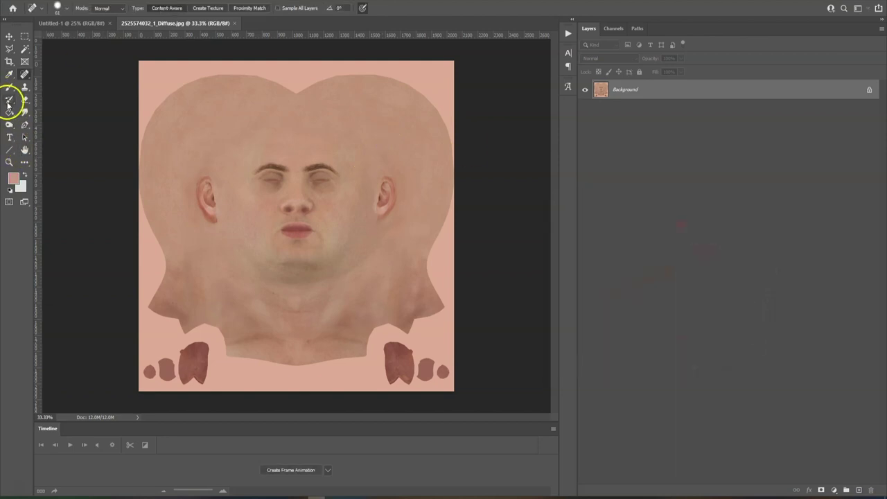
Add a new layer above the face texture and fill it with the skin tone using the Paint Bucket
click(8, 113)
click(340, 218)
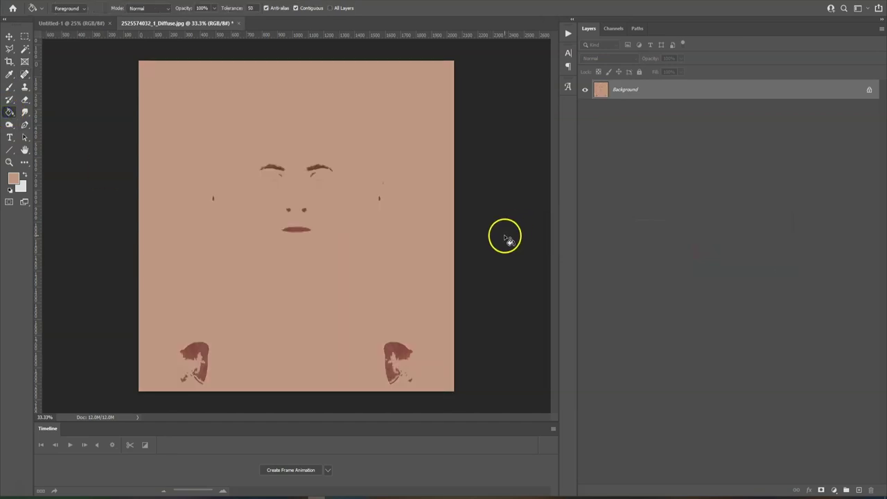
key(ctrl+z)
click(859, 490)
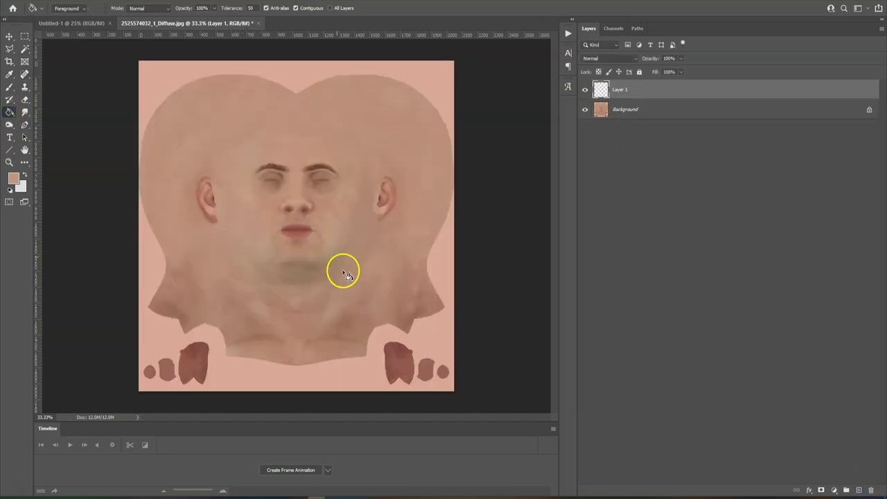
click(337, 258)
Hide the skin-tone layer and outline the lips on the face texture with a Polygonal Lasso selection
click(585, 90)
alt+scroll(391, 264, up, 3)
alt+scroll(390, 275, up, 3)
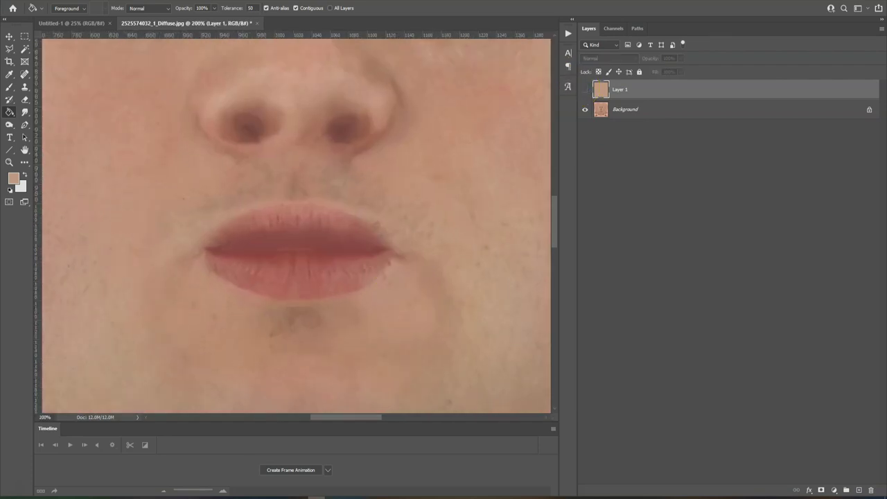
click(9, 49)
alt+scroll(234, 239, up, 2)
click(162, 248)
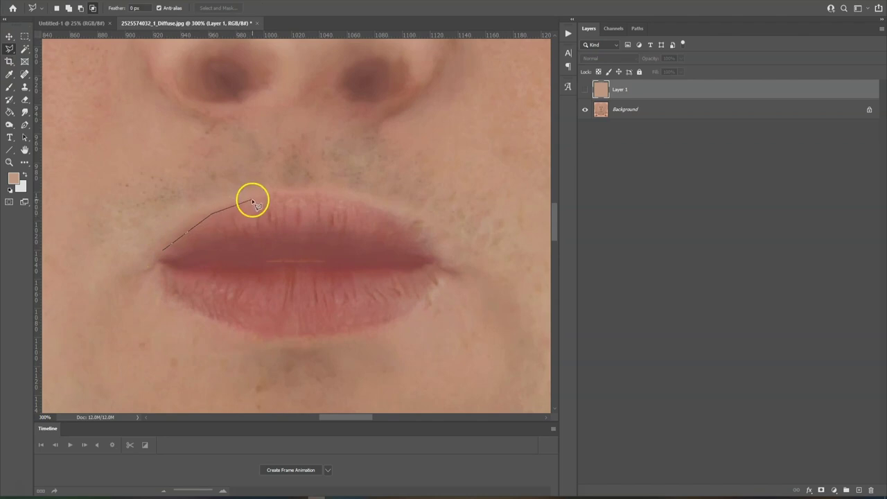
click(287, 195)
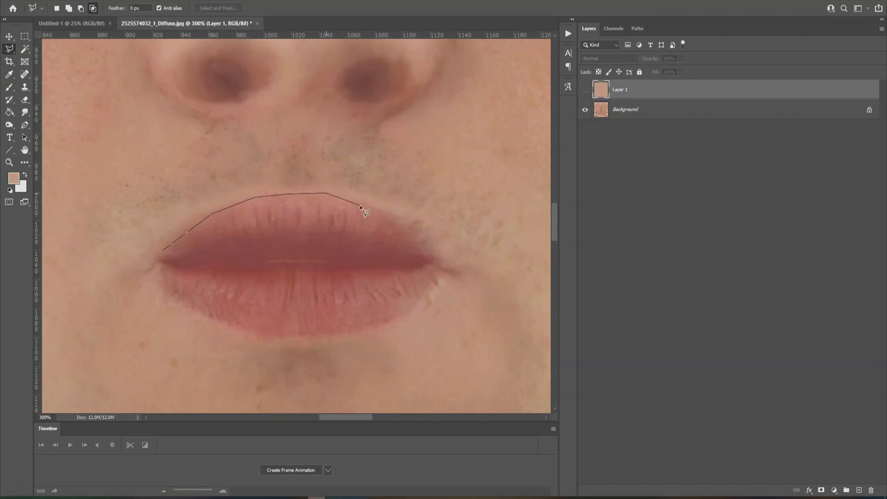
click(431, 243)
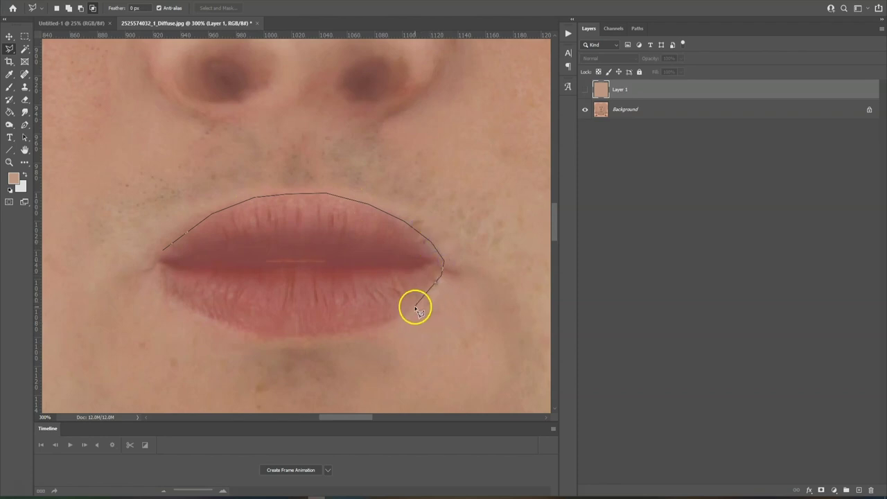
click(283, 339)
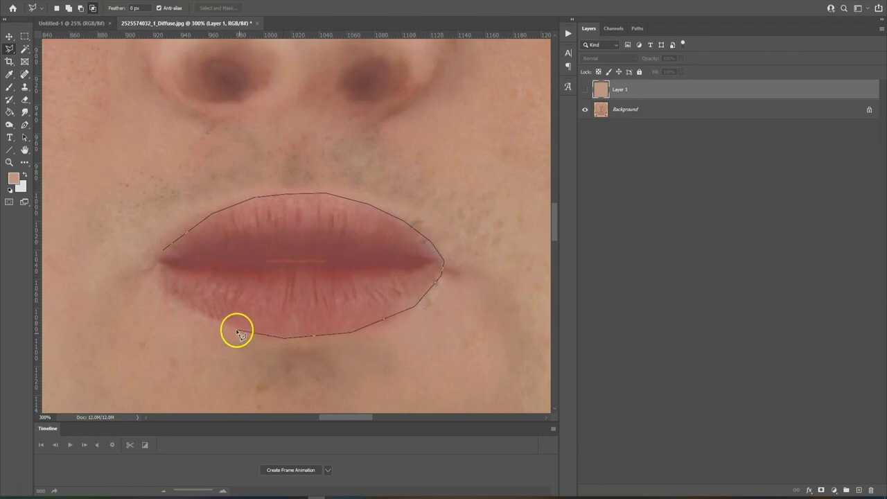
click(210, 316)
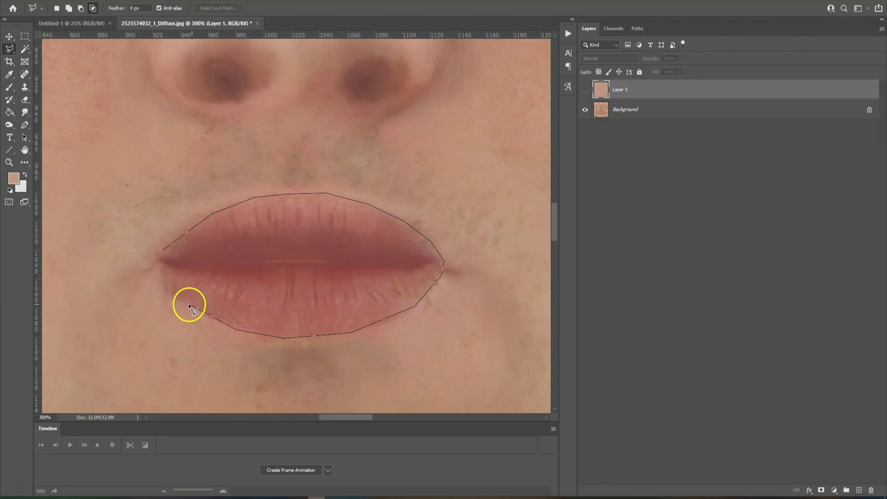
click(152, 265)
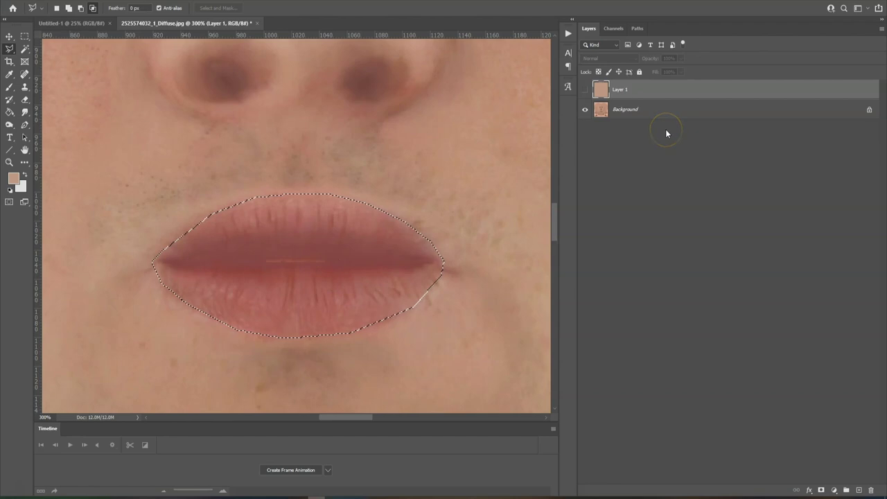
key(ctrl+j)
key(ctrl+z)
key(ctrl+z)
key(ctrl+z)
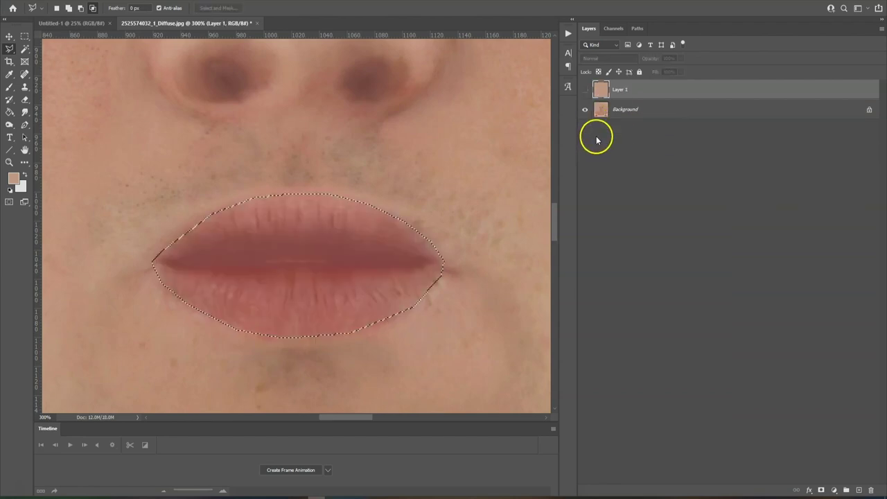
Copy the selected lips from the Background onto a new layer above the skin-tone layer, and show the skin-tone layer again
click(612, 113)
click(618, 92)
key(ctrl+shift+alt+n)
key(ctrl+d)
click(586, 110)
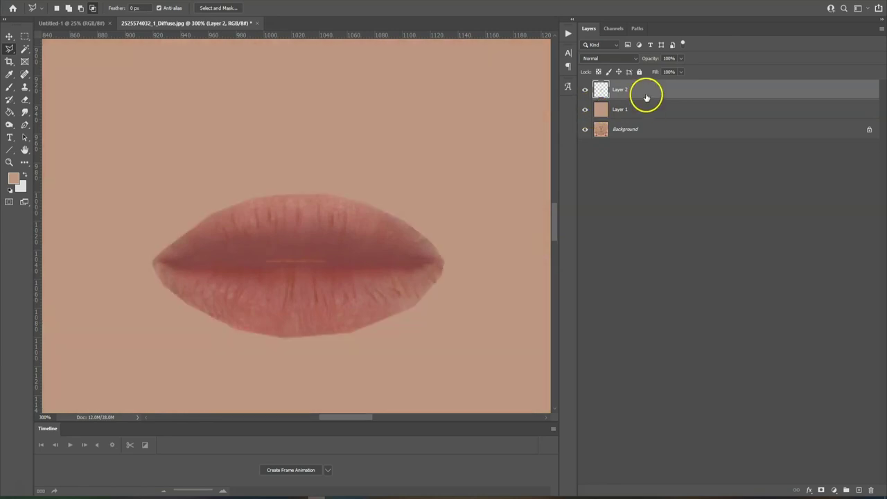
Apply a Gaussian Blur with a 1.5-pixel radius to the lips layer
key(ctrl+minus)
key(ctrl+minus)
key(ctrl+plus)
click(124, 1)
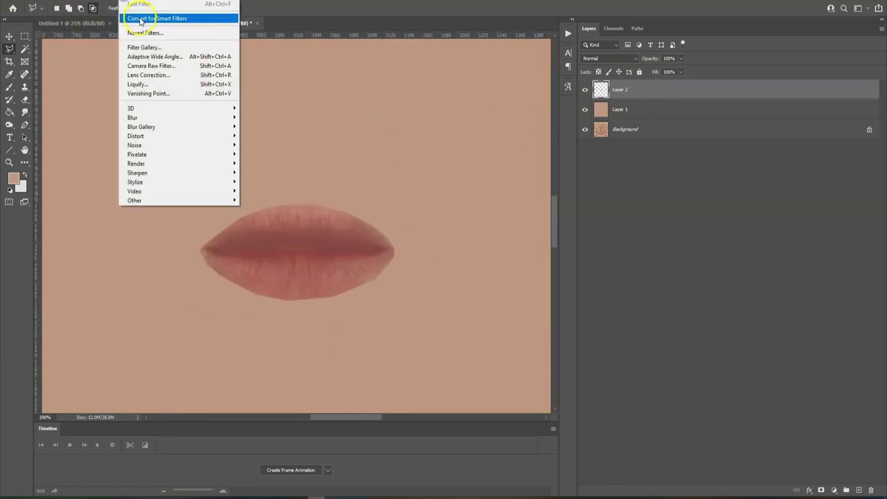
mouse_move(159, 117)
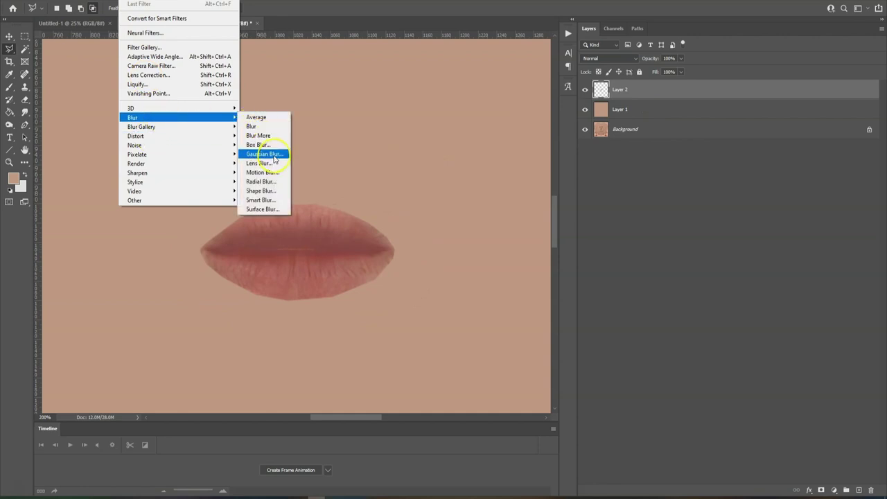
click(263, 154)
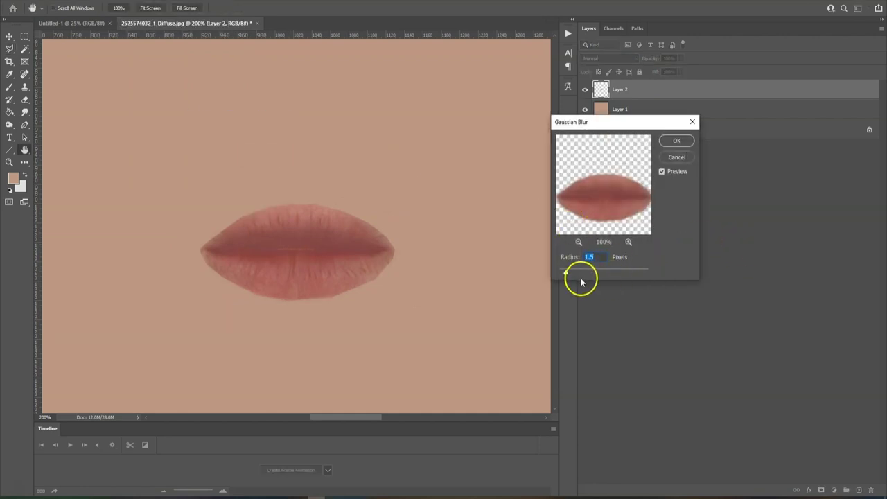
click(677, 141)
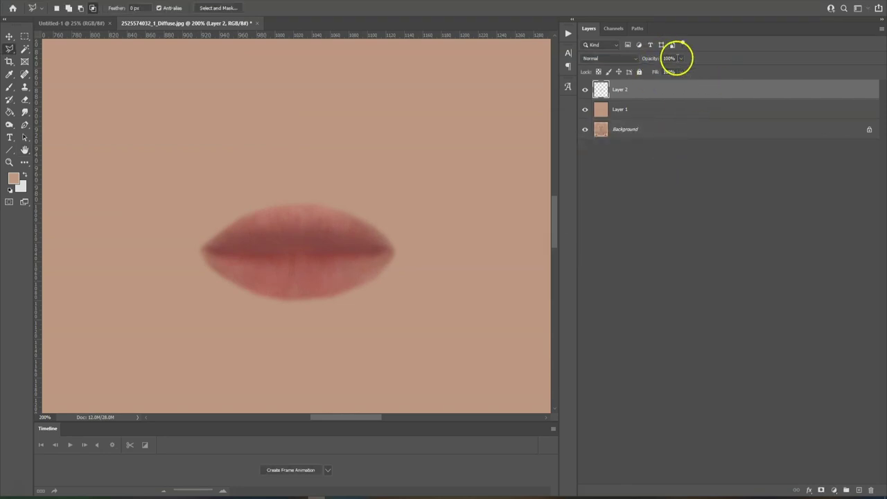
Lower the opacity of the lips layer to 49%
drag(669, 71, 662, 69)
key(ctrl+minus)
key(ctrl+minus)
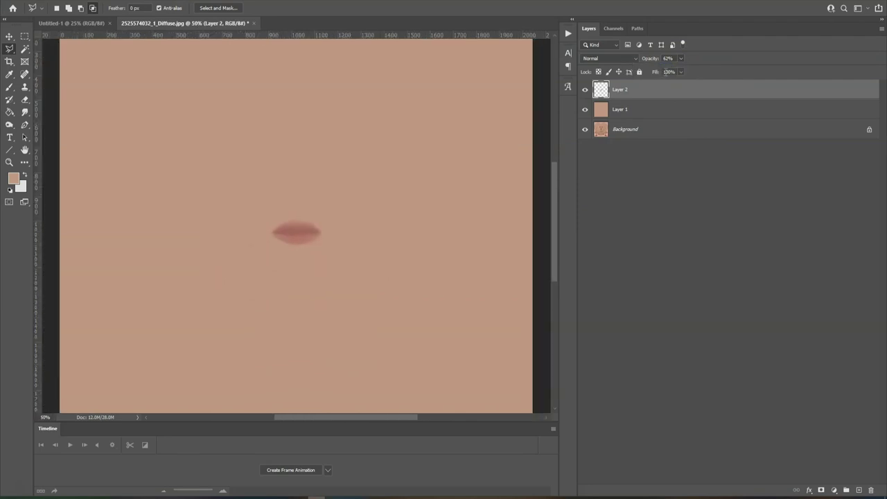
drag(679, 68, 675, 70)
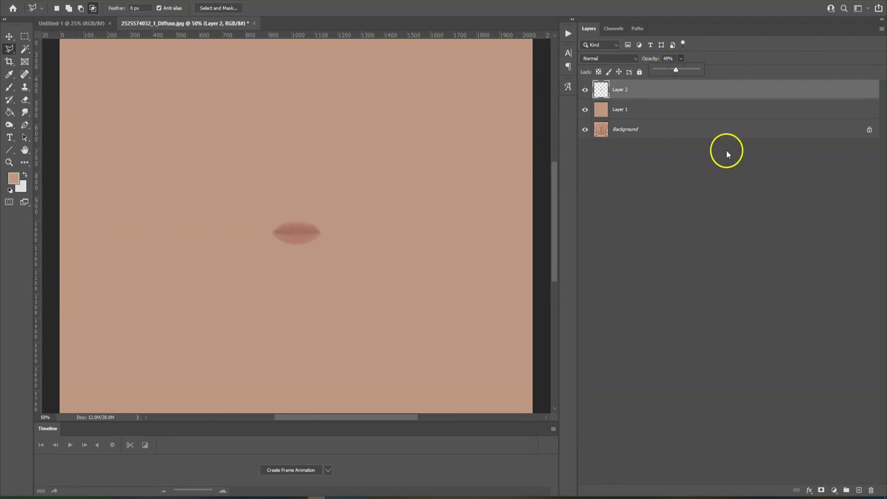
key(ctrl+minus)
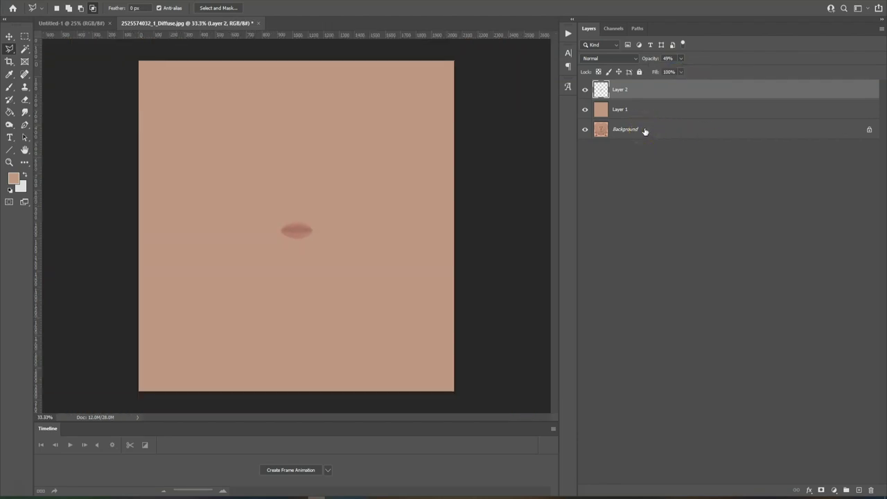
Merge the lips layer, the skin-tone layer and the Background into a single layer
shift+click(645, 130)
right_click(644, 131)
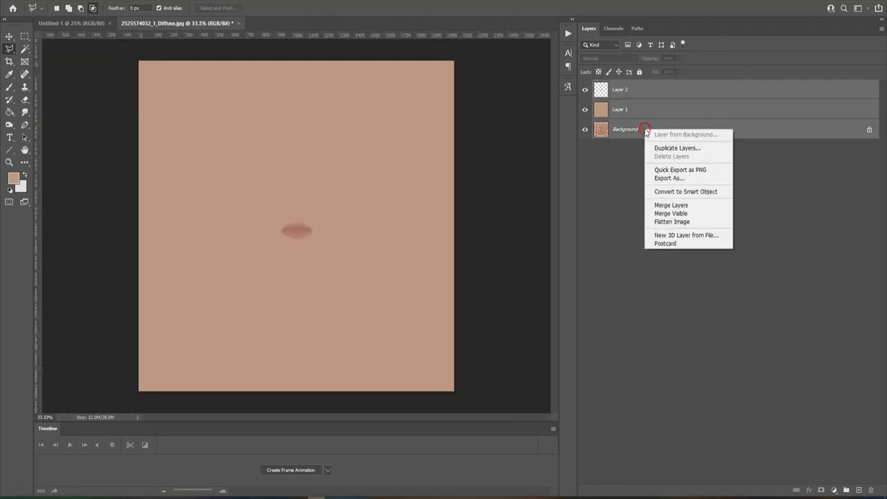
click(718, 206)
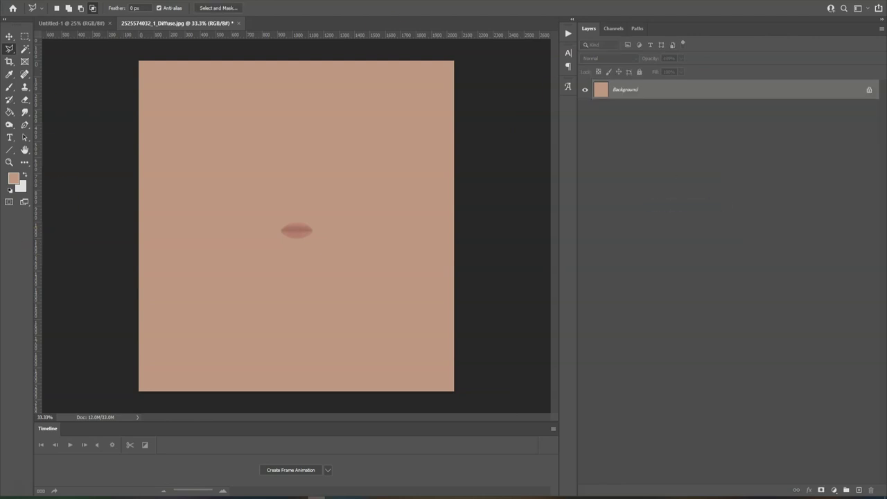
Save the flattened head texture as a JPEG at quality 12 and switch back to Character Creator
click(22, 2)
click(42, 101)
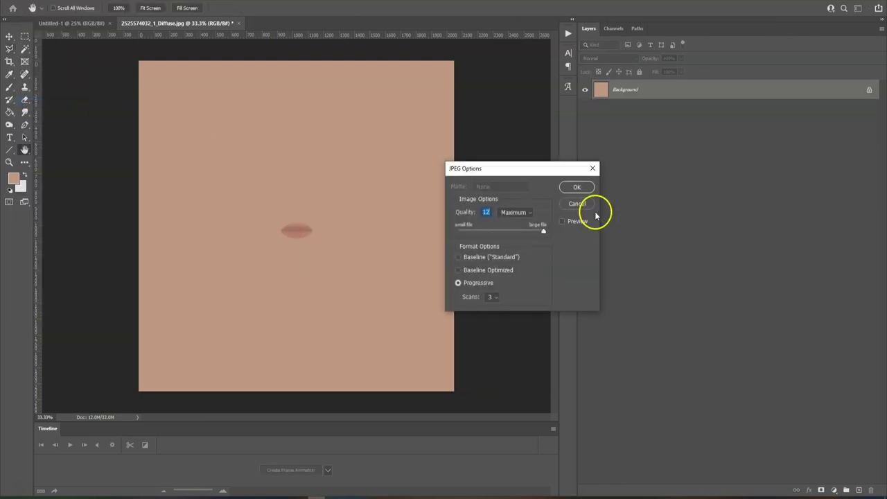
click(581, 187)
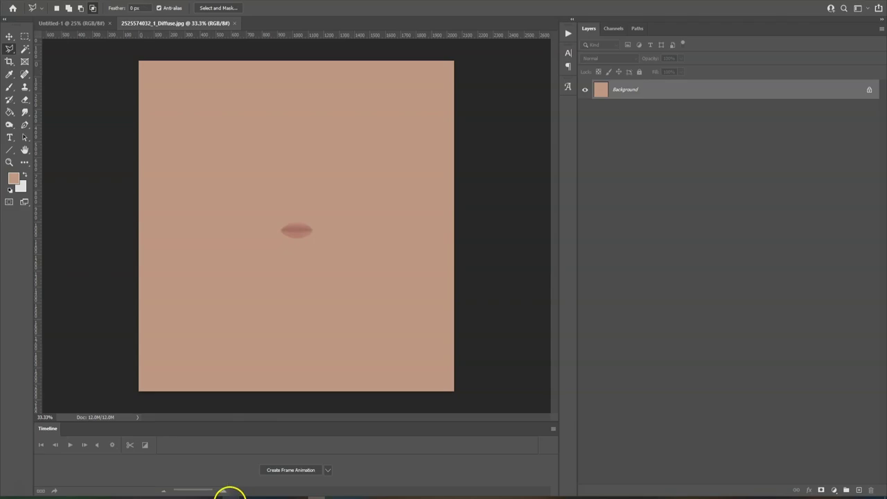
click(230, 497)
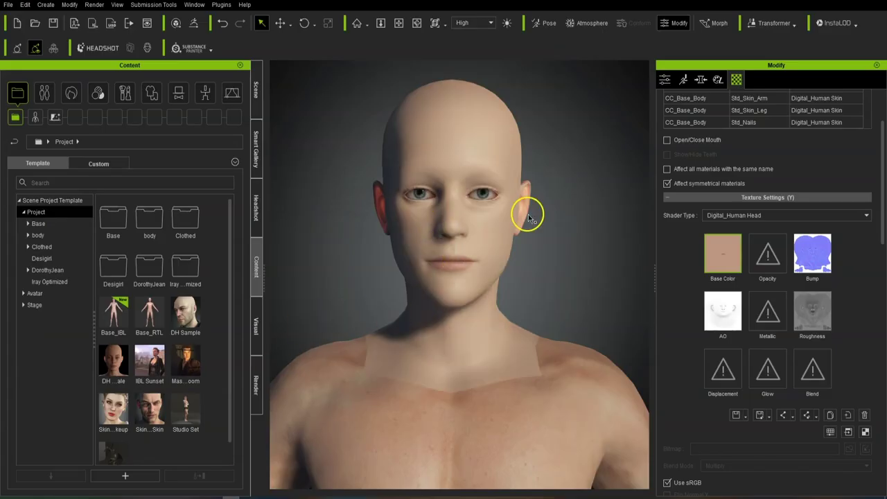
Examine the updated head skin against the neck, torso and arms of the avatar
mouse_move(559, 251)
right_down()
mouse_move(383, 255)
mouse_move(581, 259)
mouse_move(543, 248)
right_up()
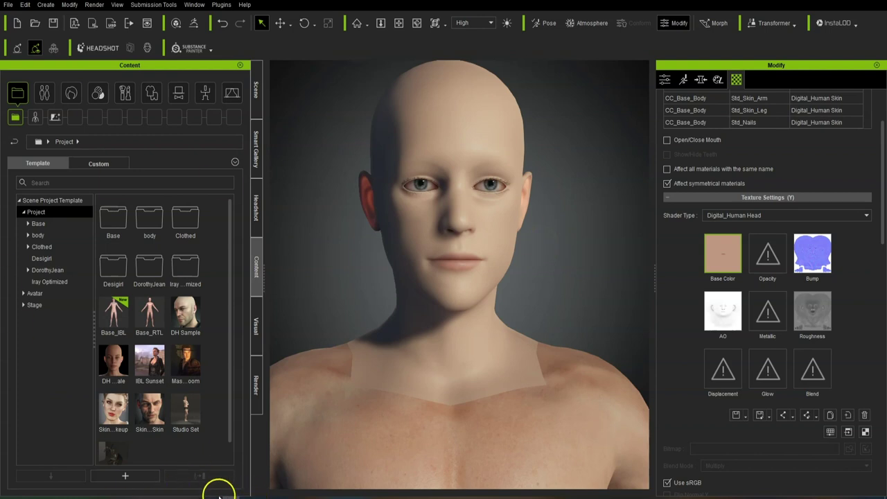
scroll(472, 222, down, 4)
middle_drag(549, 325, 531, 209)
scroll(529, 220, down, 4)
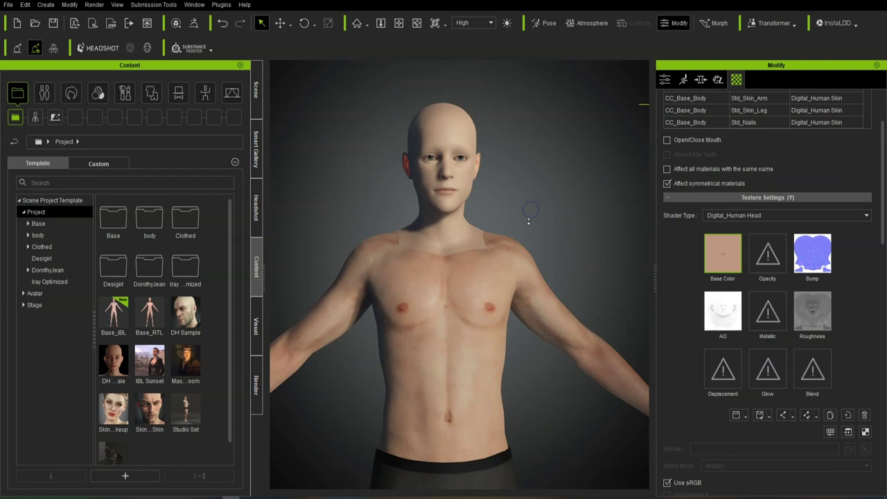
right_drag(463, 303, 460, 289)
scroll(461, 288, down, 4)
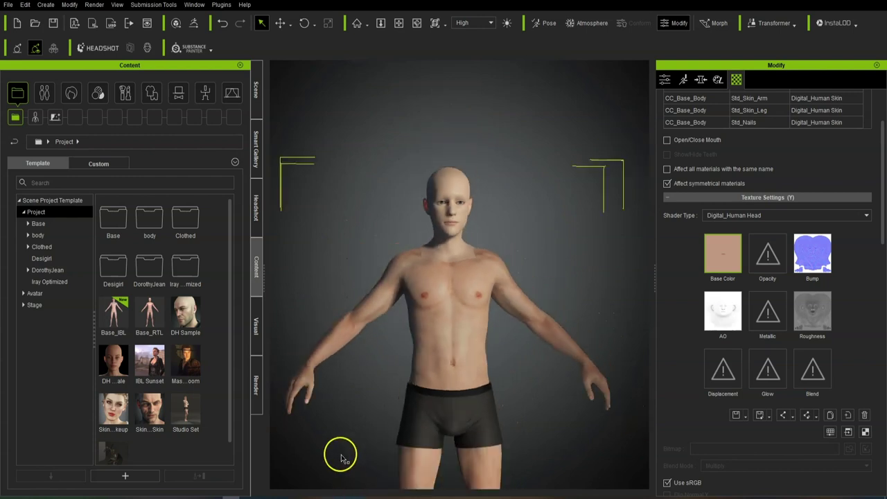
click(316, 493)
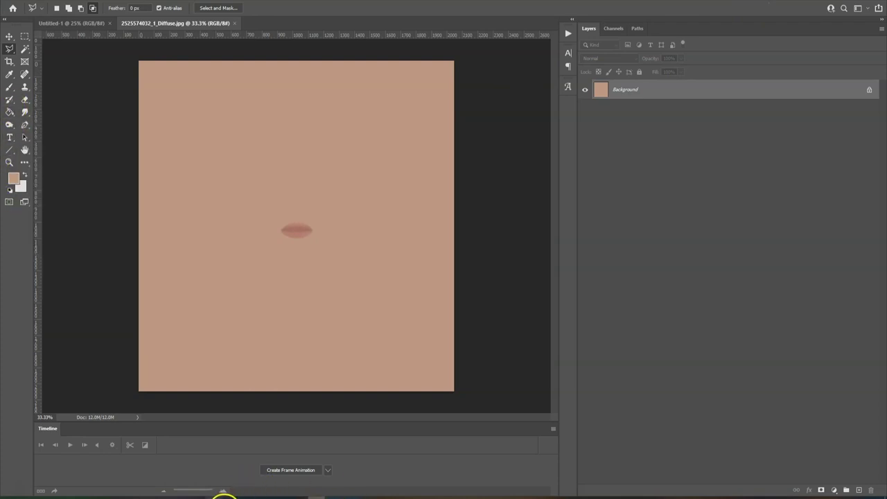
click(223, 496)
Select the Std_Skin_Body material and open its Base Color texture in Photoshop for editing
scroll(679, 92, up, 3)
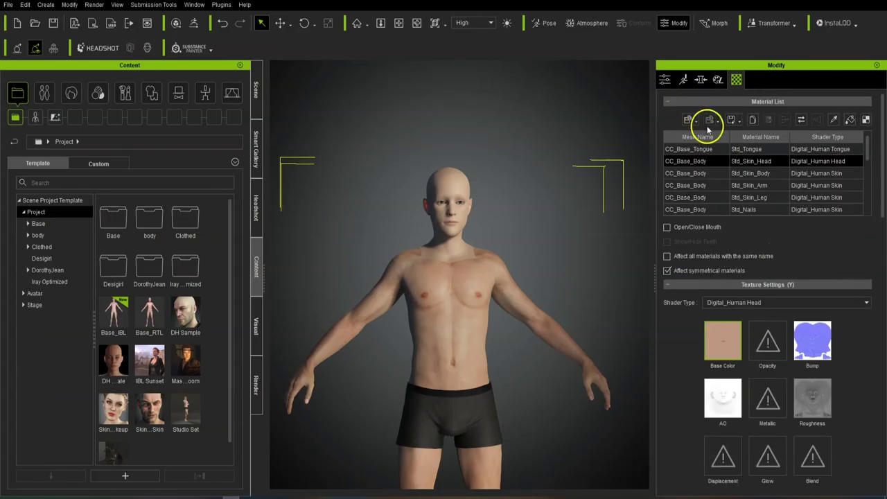
click(684, 184)
click(689, 177)
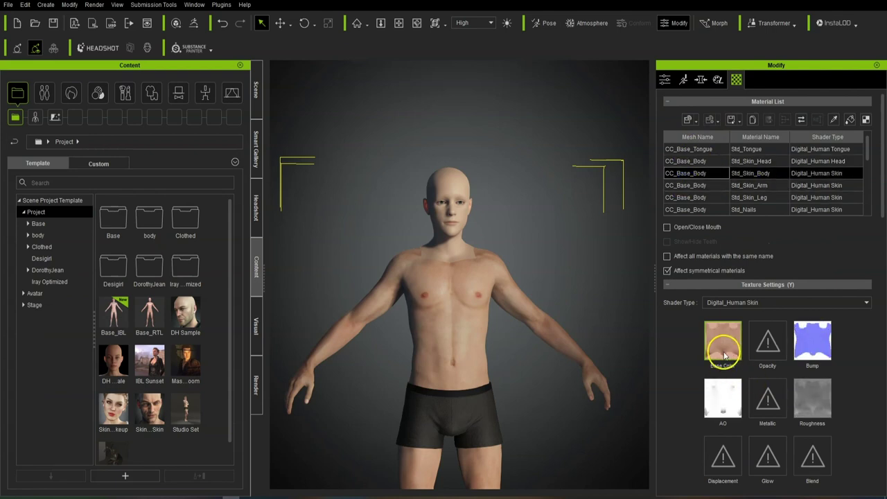
scroll(859, 485, down, 3)
click(846, 374)
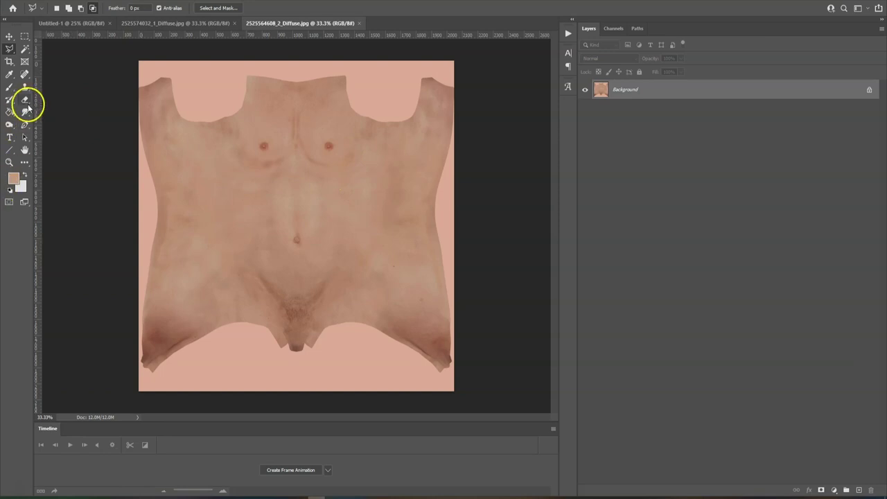
Cover the body texture with a new layer filled with the skin-tone foreground color and merge it into the Background
click(858, 490)
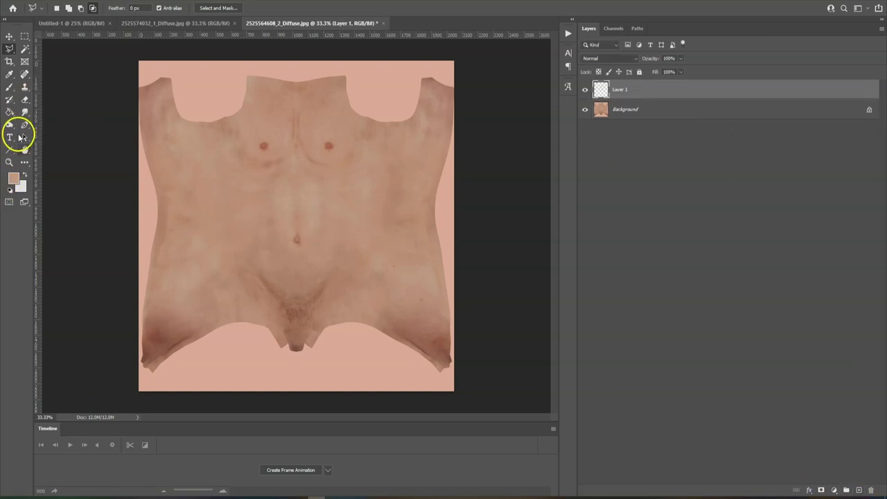
click(9, 111)
click(299, 203)
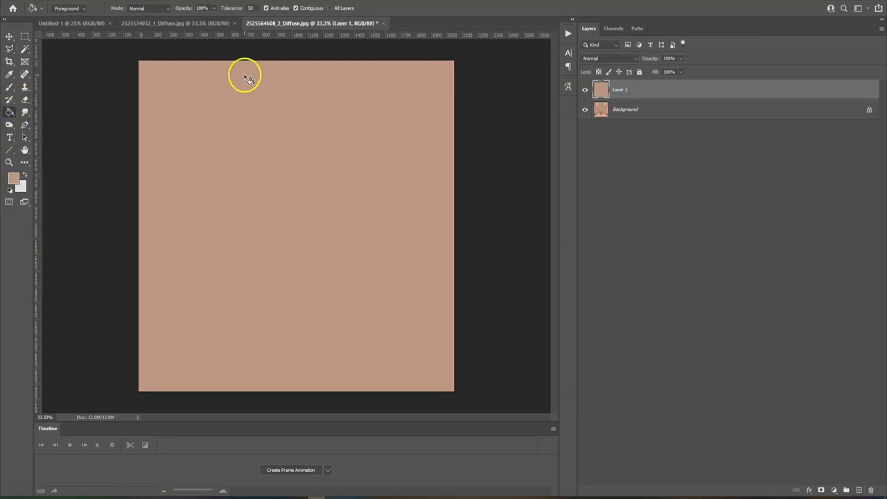
click(23, 1)
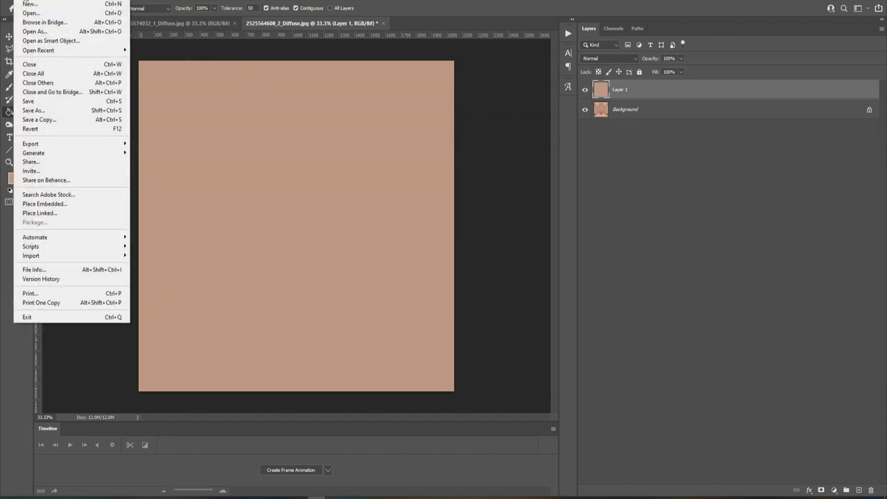
click(649, 147)
click(649, 87)
shift+click(645, 110)
right_click(643, 109)
click(669, 187)
Save the flat body texture as a JPEG at quality 12 and return to Character Creator
click(14, 5)
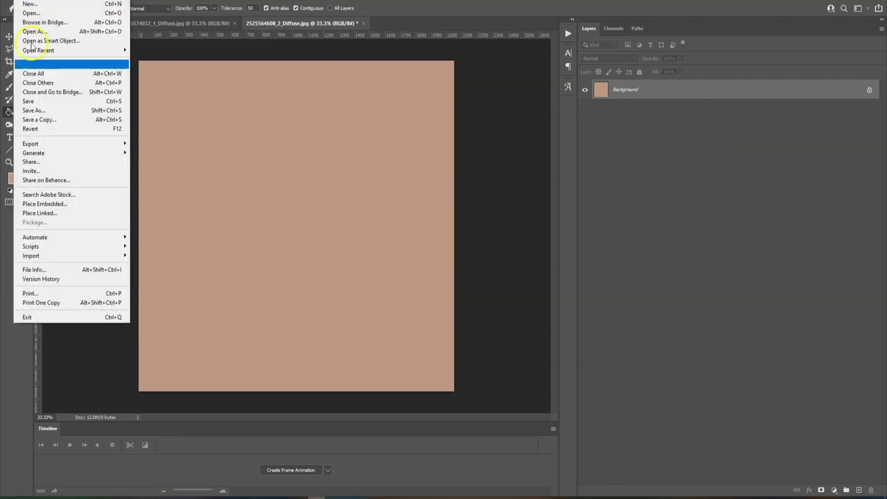
click(48, 102)
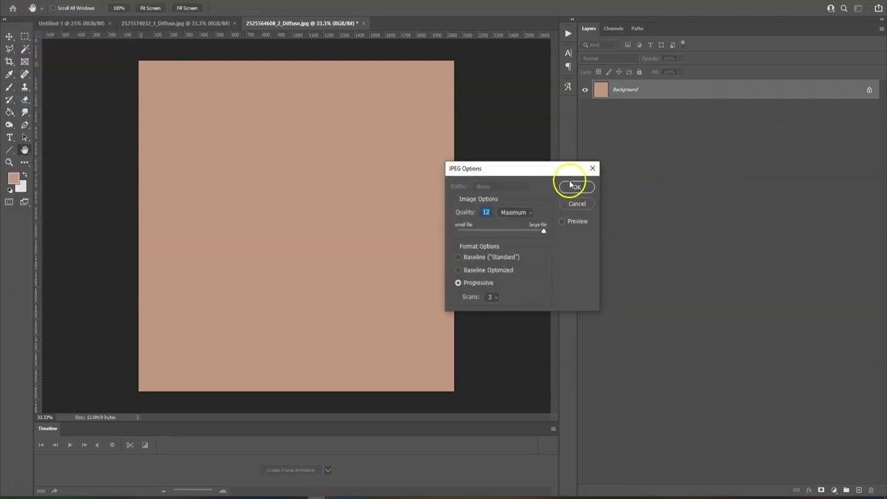
click(576, 187)
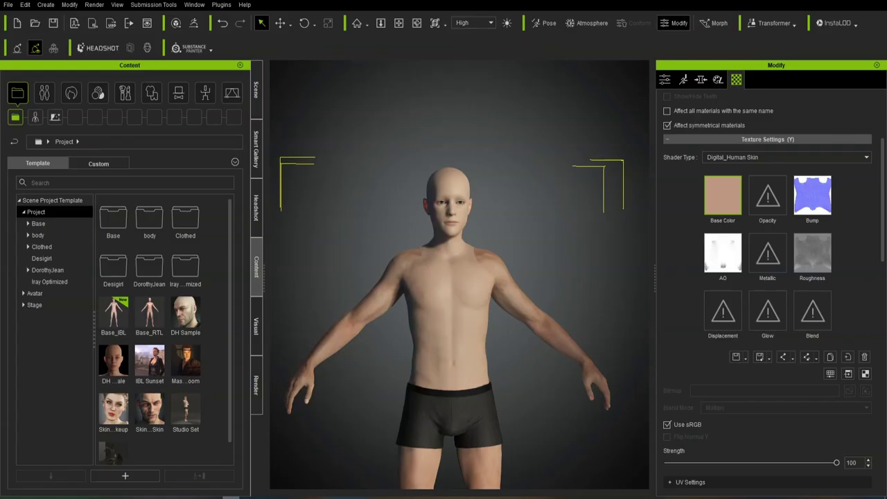
Select the Std_Skin_Arm material and open its Base Color texture in Photoshop for editing
scroll(721, 194, up, 5)
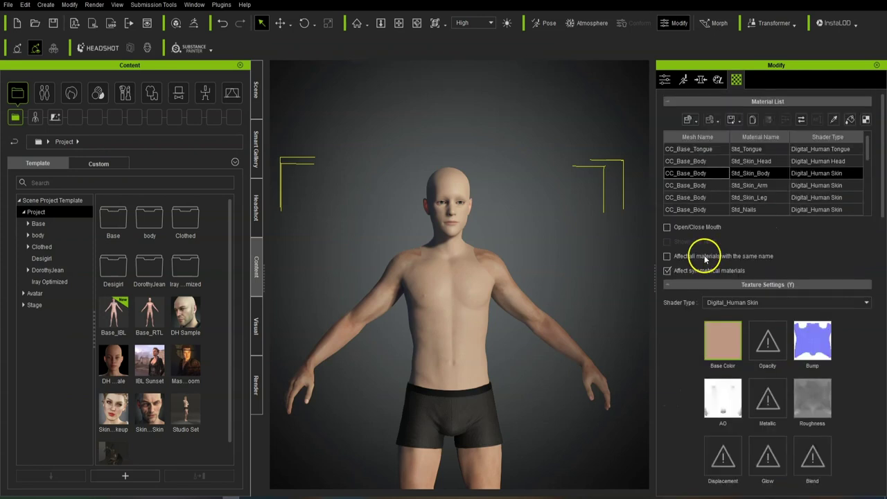
click(689, 175)
scroll(802, 412, down, 5)
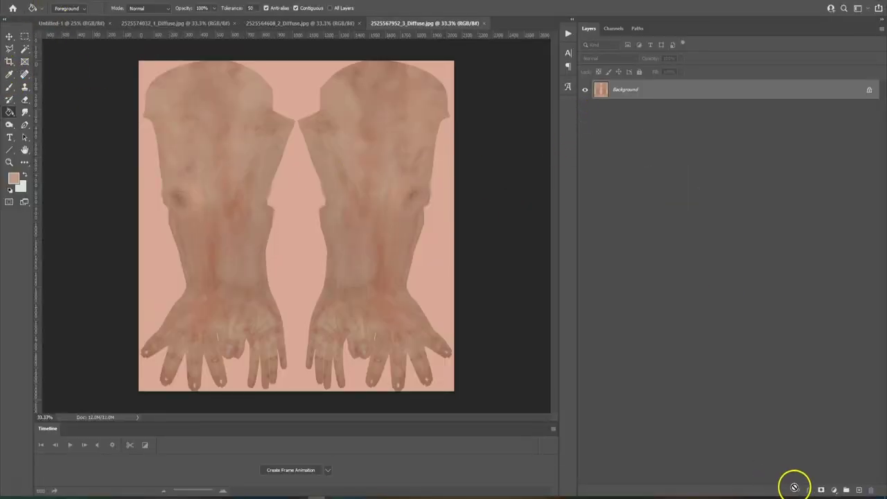
Cover the arm texture with a new layer filled with the skin tone and merge it down into the Background
click(859, 490)
click(311, 245)
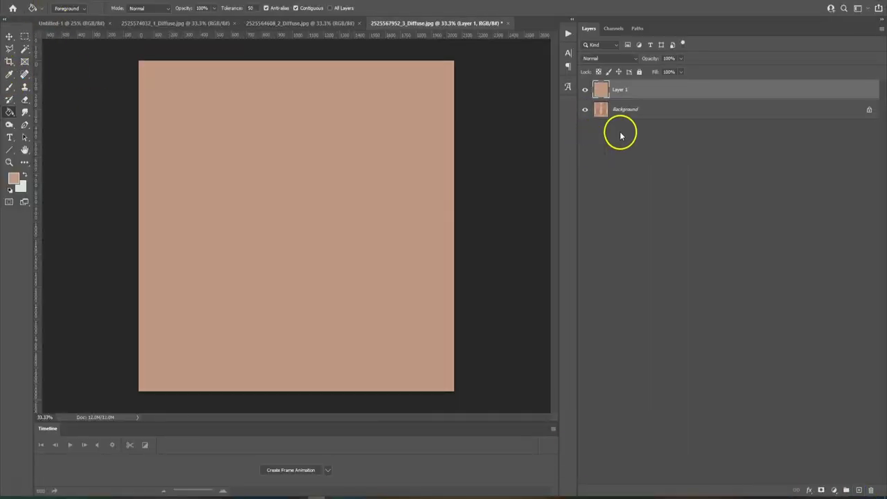
right_click(639, 92)
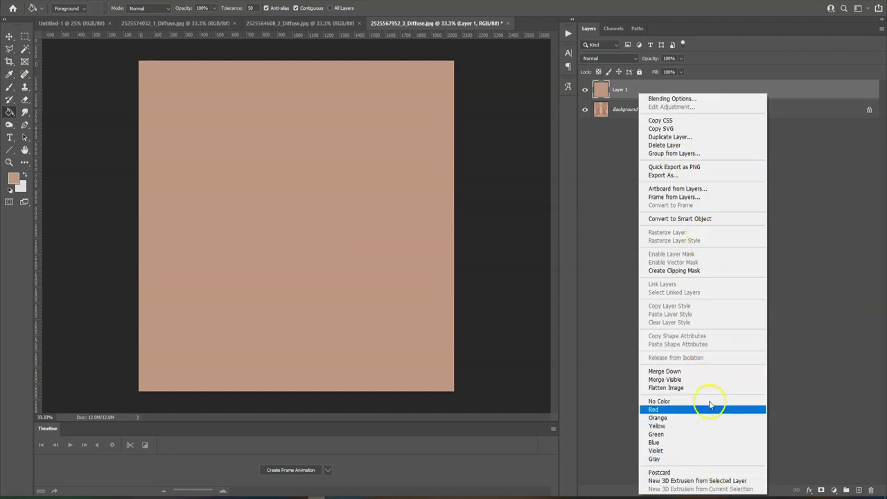
click(709, 372)
Save the flat arm texture as a JPEG at quality 12 and return to Character Creator
click(11, 3)
click(44, 102)
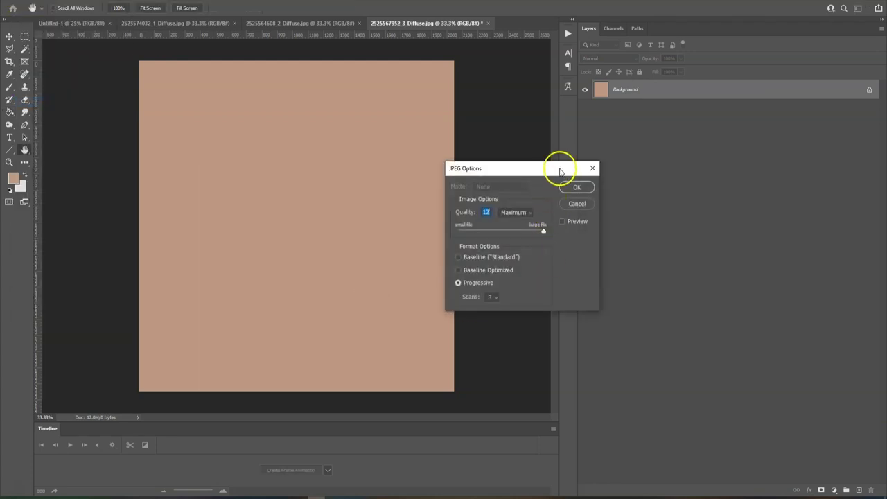
click(576, 186)
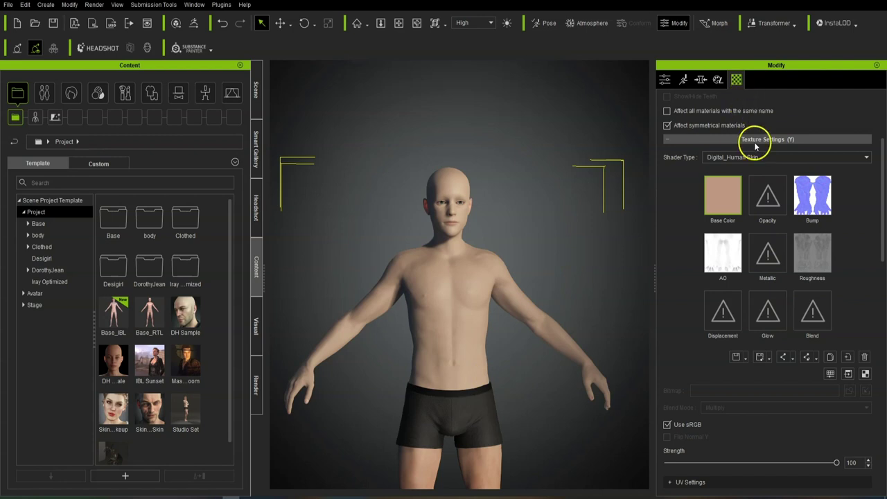
Select the Std_Skin_Leg material and open its Base Color texture in Photoshop for editing
click(754, 142)
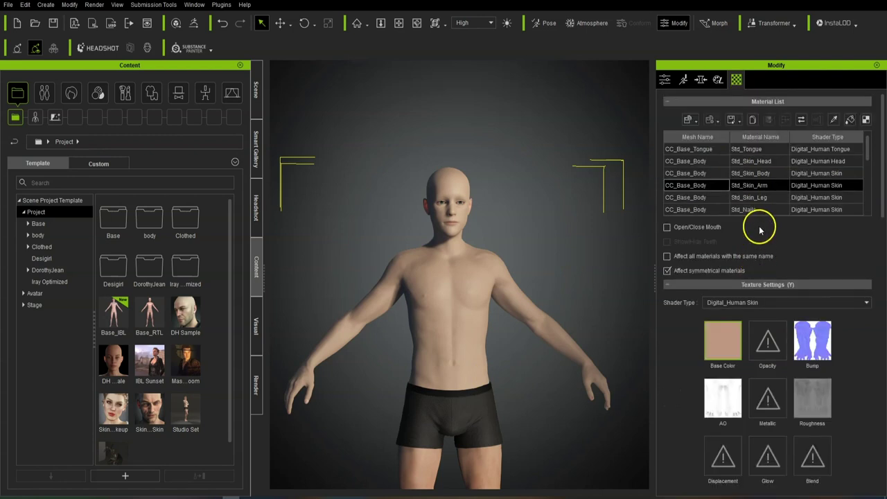
click(685, 197)
scroll(831, 416, down, 3)
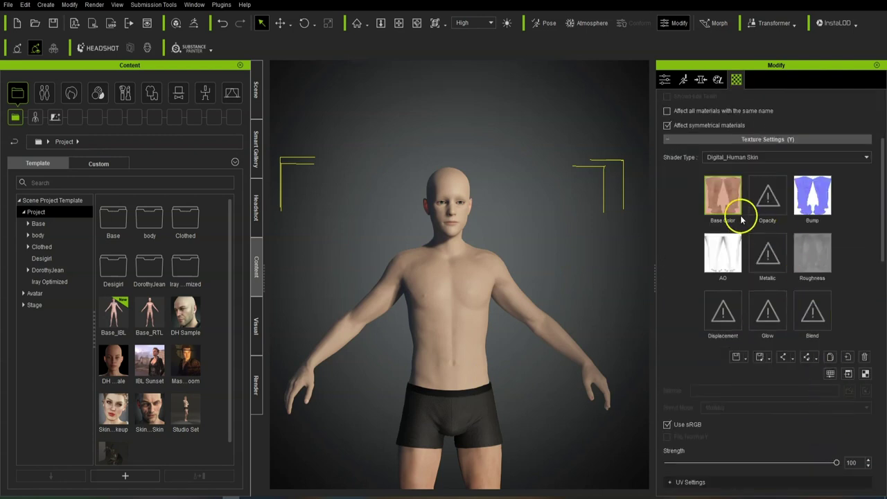
click(848, 373)
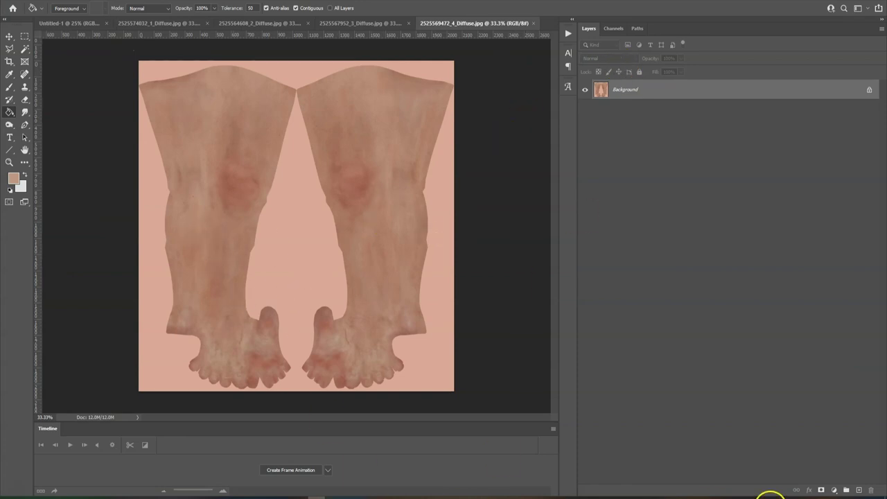
Cover the leg texture with a new layer filled with the skin tone and merge it into the Background
click(857, 490)
click(370, 210)
shift+click(696, 104)
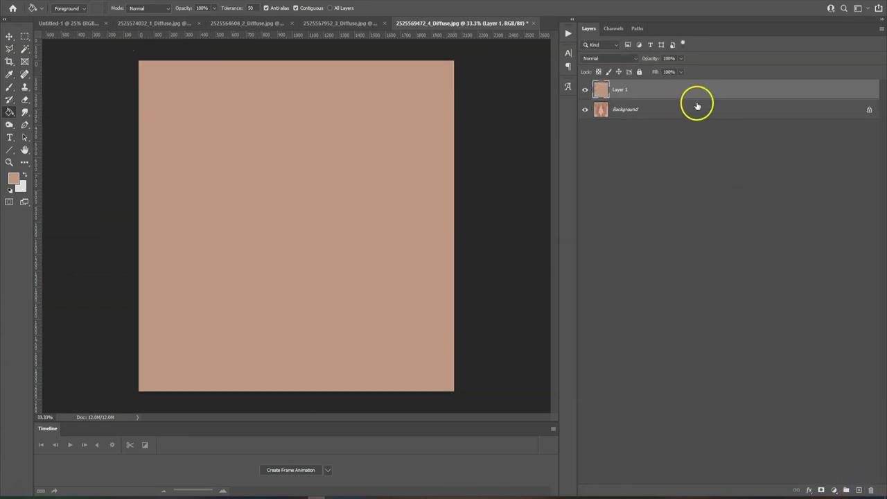
right_click(638, 111)
click(704, 187)
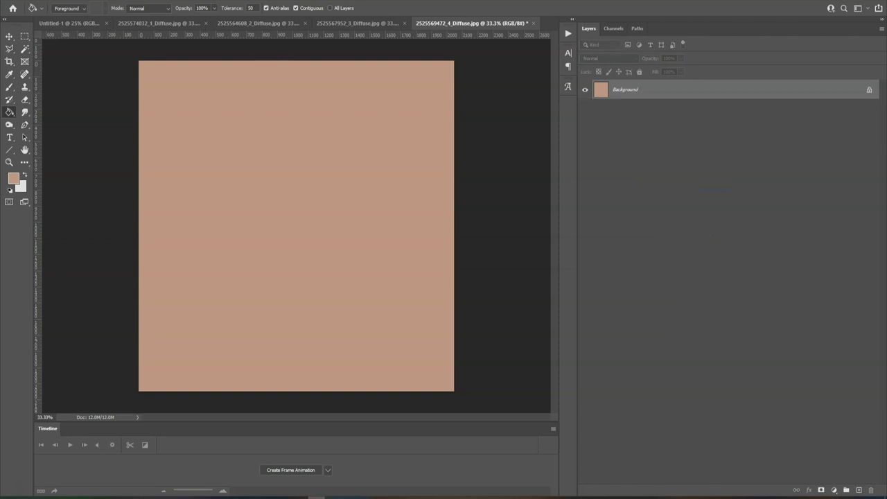
Save the flat leg texture as a JPEG at quality 12 and return to Character Creator
click(21, 1)
click(50, 101)
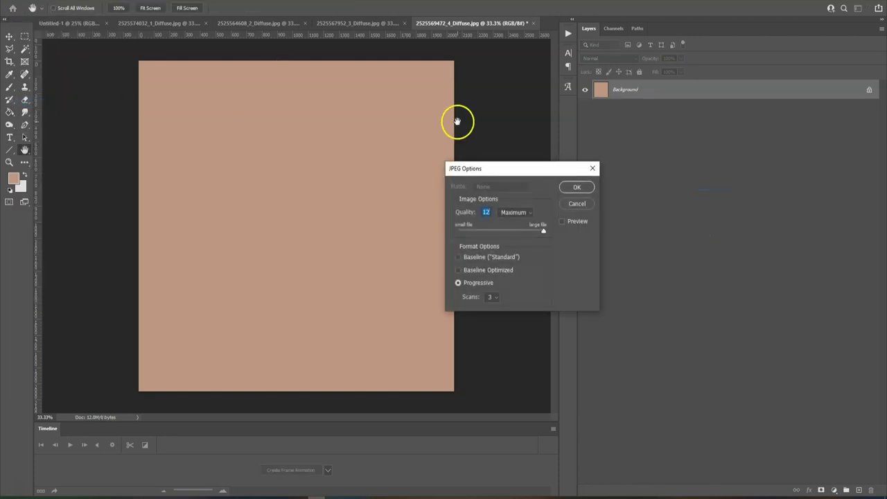
click(575, 191)
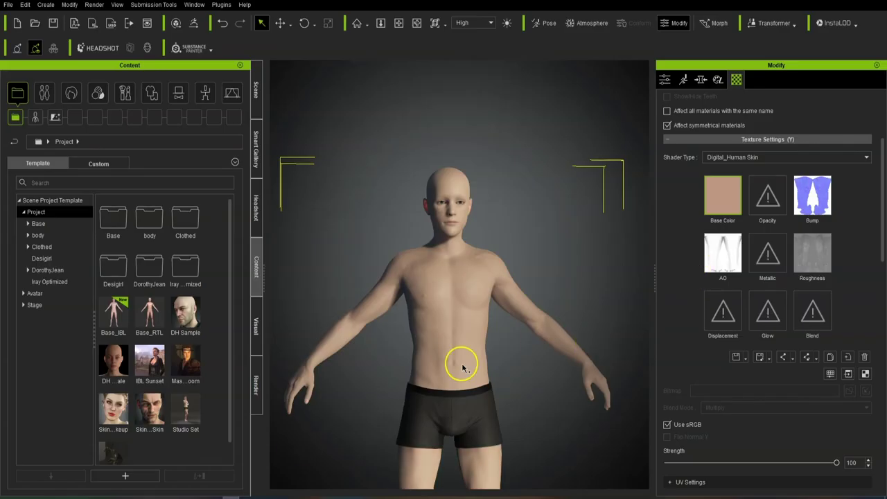
Select the Std_Skin_Body, Std_Skin_Arm and Std_Skin_Leg materials together and set their Bump strength to 10
right_drag(457, 362, 451, 340)
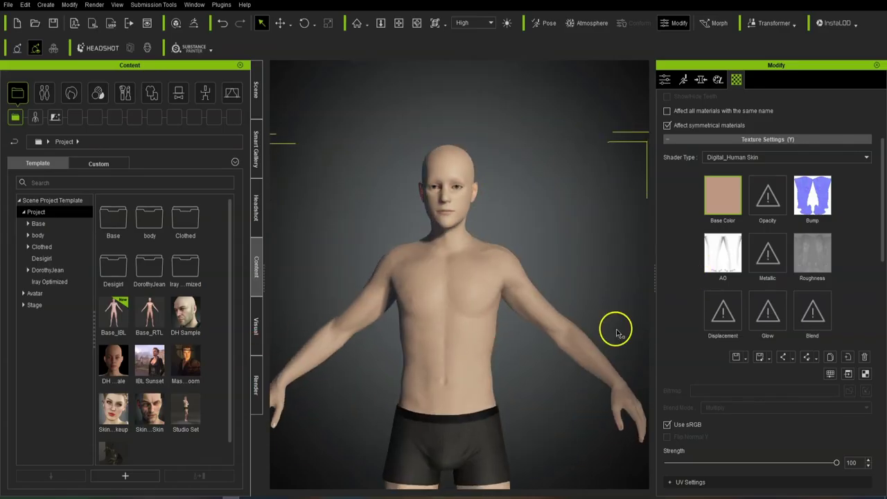
scroll(856, 337, up, 2)
scroll(856, 337, up, 2)
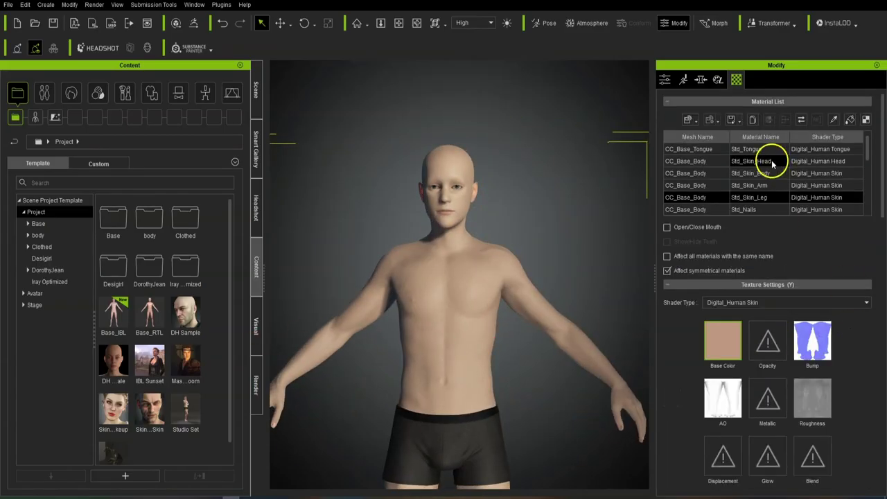
ctrl+click(706, 186)
ctrl+click(706, 175)
click(814, 347)
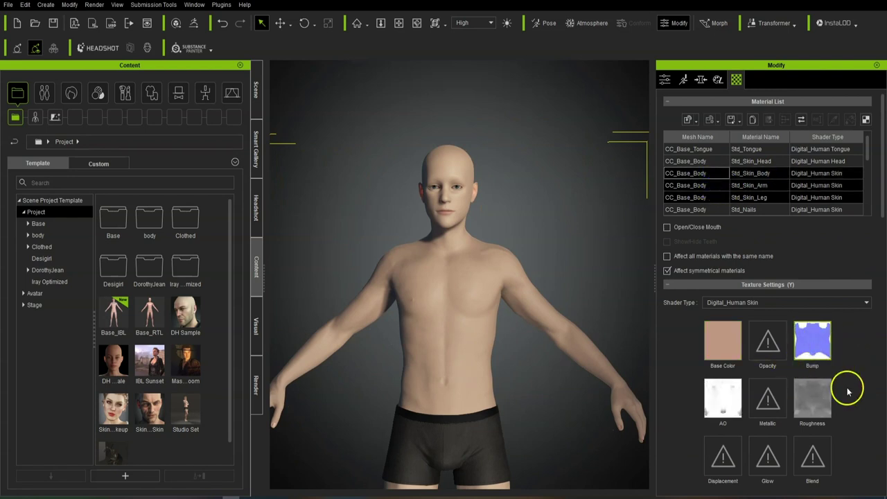
scroll(804, 392, down, 3)
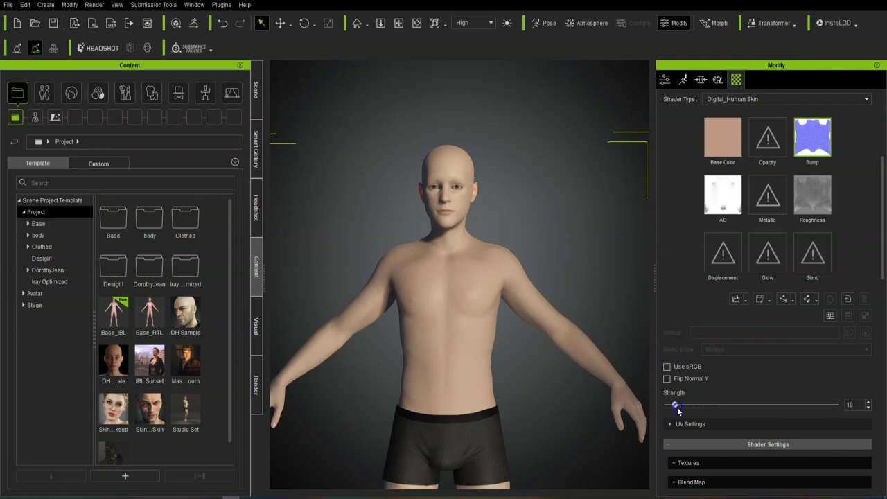
Examine the avatar's head, neck and shoulders up close to check how the simplified skin blends
mouse_move(598, 338)
right_down()
mouse_move(330, 316)
mouse_move(598, 335)
right_up()
scroll(534, 260, up, 5)
middle_drag(544, 193, 548, 271)
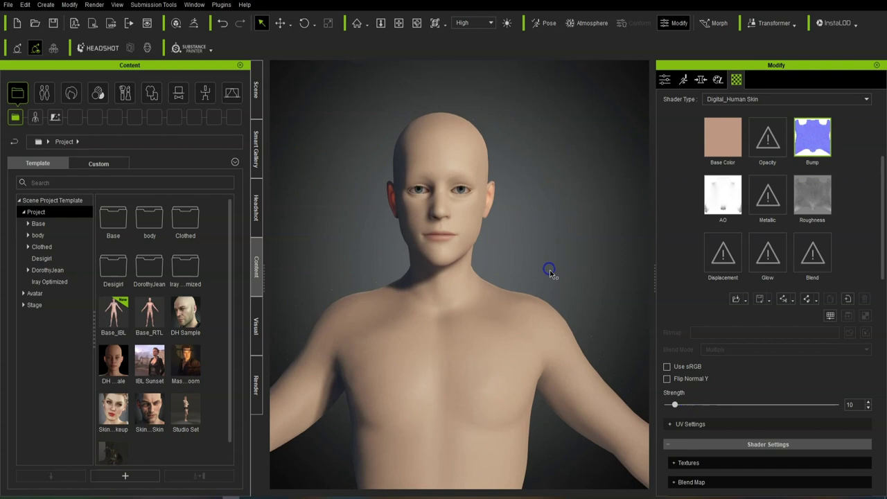
scroll(533, 263, up, 5)
middle_drag(516, 207, 531, 287)
scroll(531, 285, down, 2)
right_drag(578, 324, 549, 301)
scroll(823, 285, up, 3)
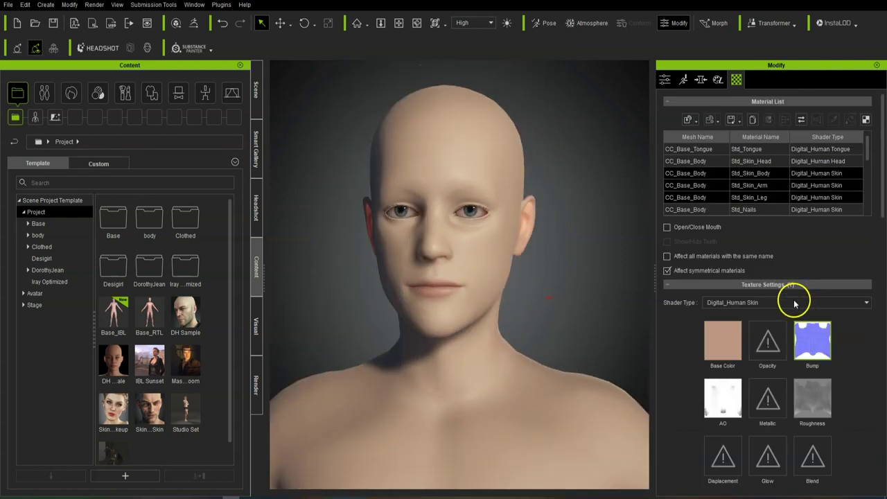
Set the Std_Skin_Head material's Base Color Blend Map Strength to 0.584 and its Base Color Blend Map Saturation to 0.050
click(696, 161)
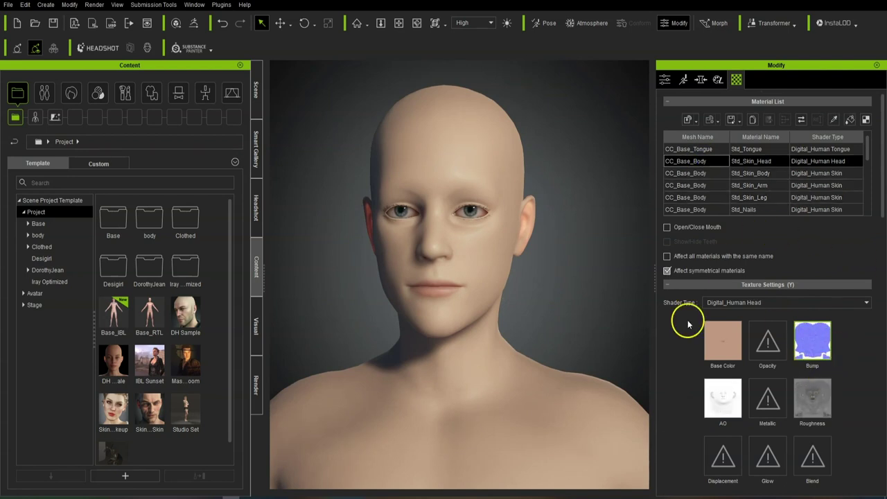
scroll(812, 350, down, 3)
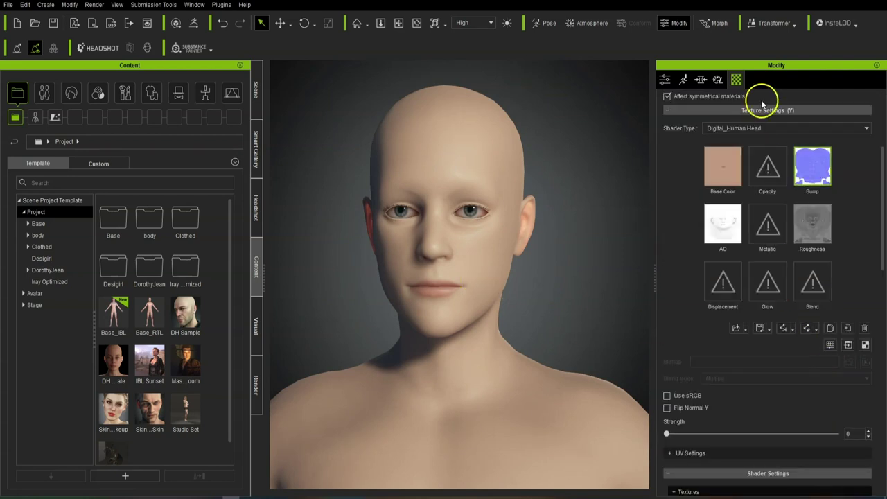
scroll(825, 257, down, 3)
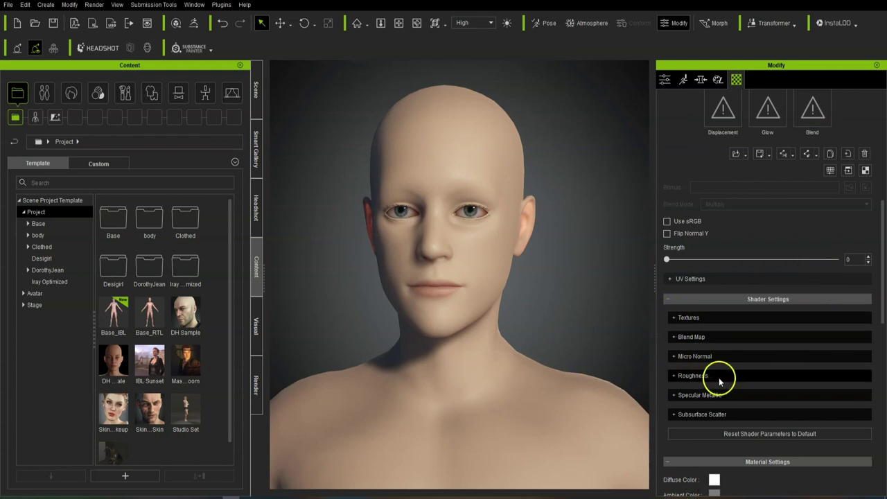
scroll(720, 377, down, 1)
click(676, 280)
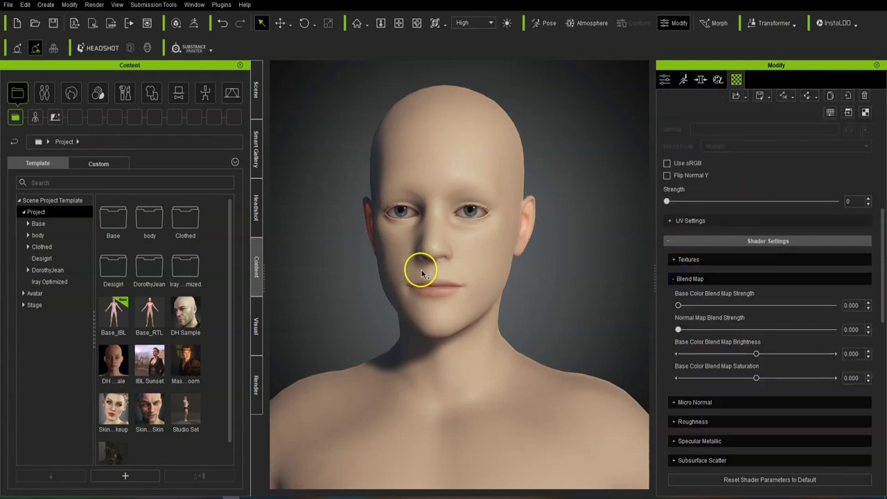
scroll(523, 303, up, 2)
middle_drag(575, 257, 585, 280)
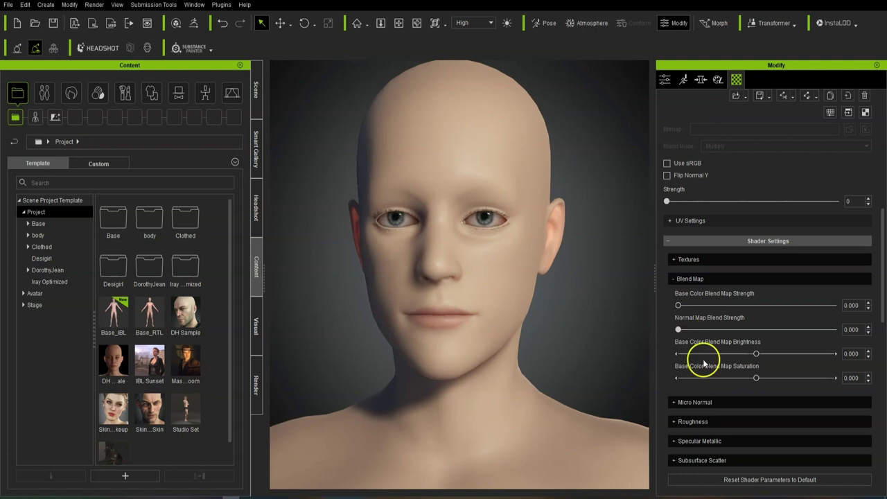
mouse_move(733, 306)
mouse_down()
mouse_move(828, 305)
mouse_move(694, 306)
mouse_up()
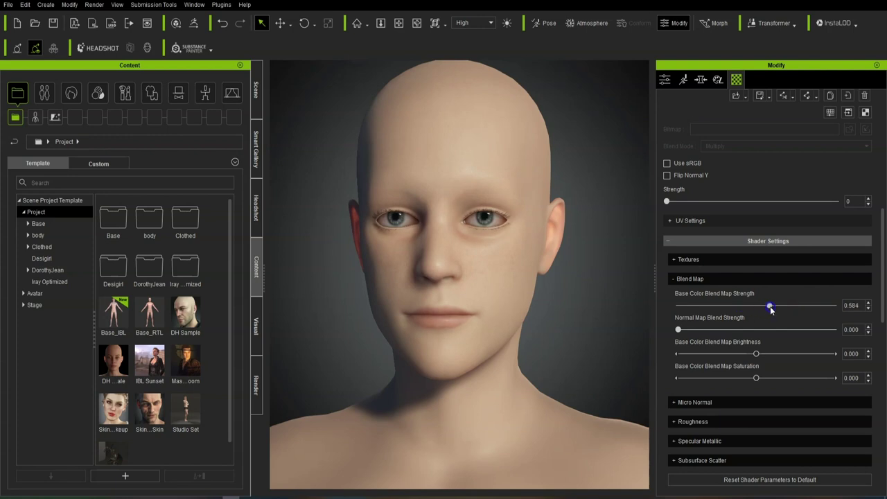
right_drag(540, 315, 570, 318)
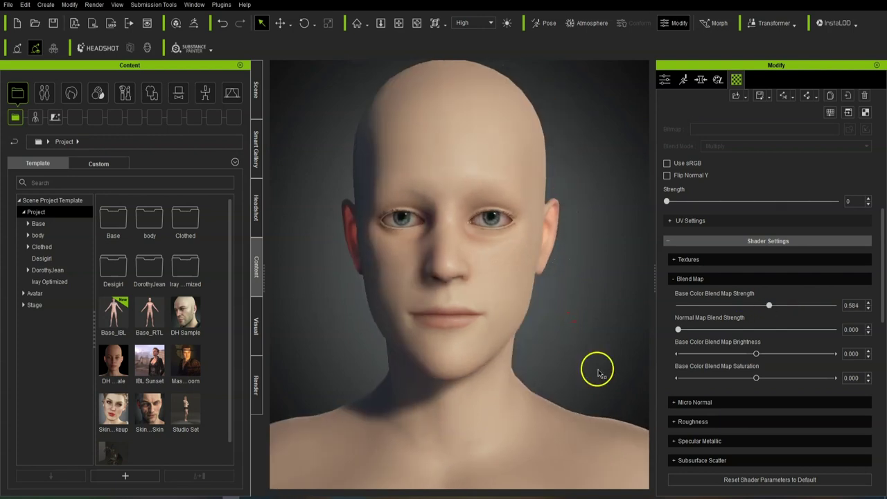
middle_drag(600, 370, 615, 340)
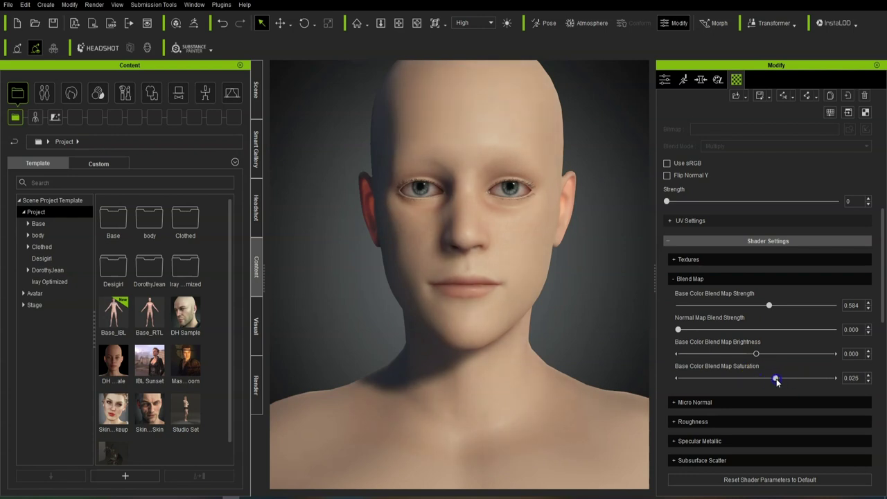
Select the head, body, arm and leg skin materials together and set their Base Color Blend Map Brightness to -0.004
scroll(810, 325, up, 5)
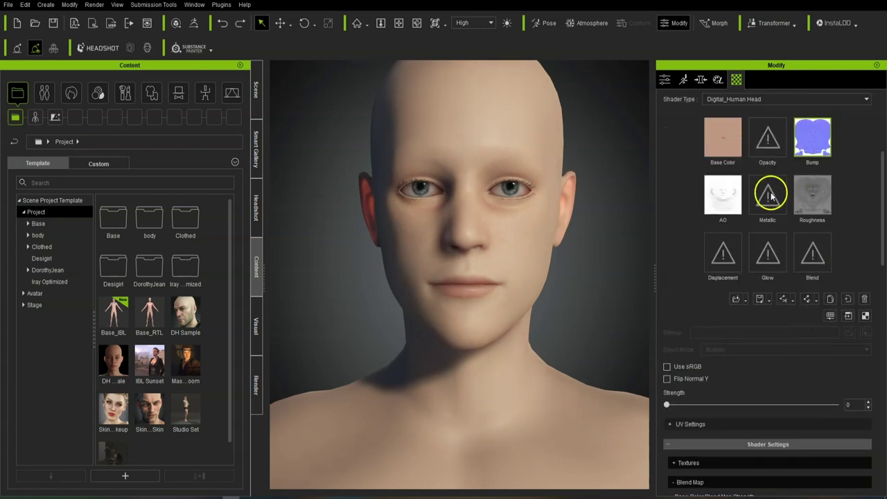
scroll(762, 180, up, 4)
shift+click(699, 139)
scroll(860, 372, down, 6)
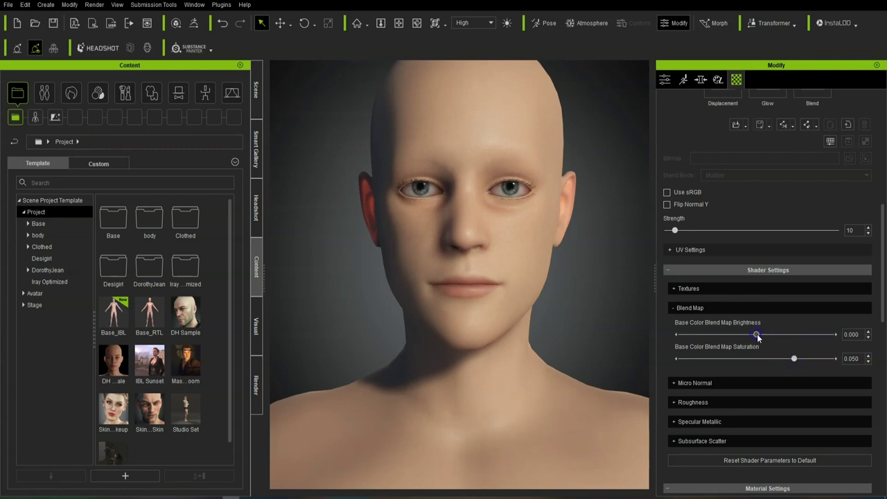
drag(742, 335, 761, 336)
Examine the avatar's full body, torso and face from several angles to check that the skin tones match
scroll(395, 231, down, 4)
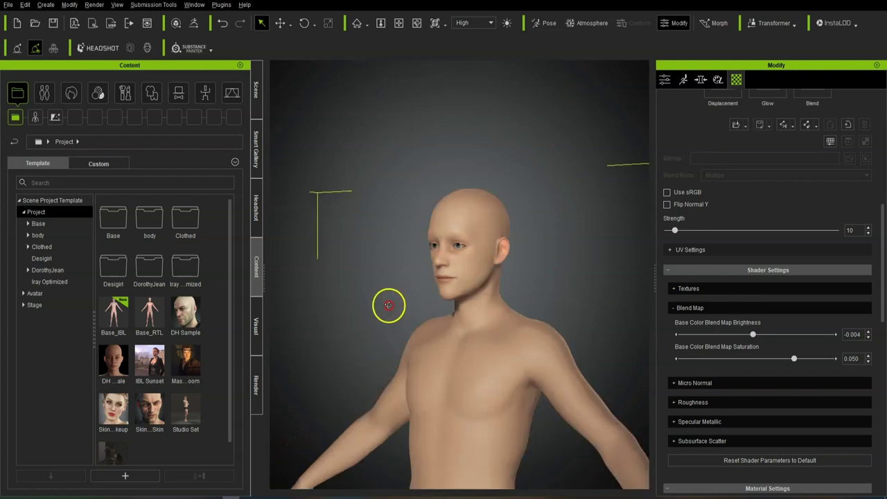
right_drag(388, 305, 573, 331)
scroll(559, 309, up, 5)
scroll(559, 309, down, 5)
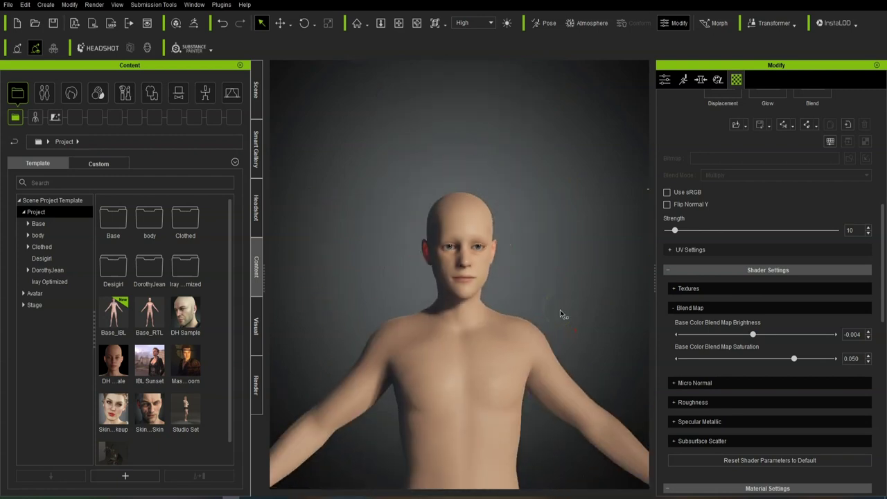
middle_drag(566, 349, 575, 196)
scroll(574, 196, down, 1)
mouse_move(575, 196)
right_down()
mouse_move(536, 189)
mouse_move(626, 215)
mouse_move(571, 205)
right_up()
scroll(539, 204, up, 2)
middle_drag(539, 157, 532, 291)
scroll(532, 291, up, 5)
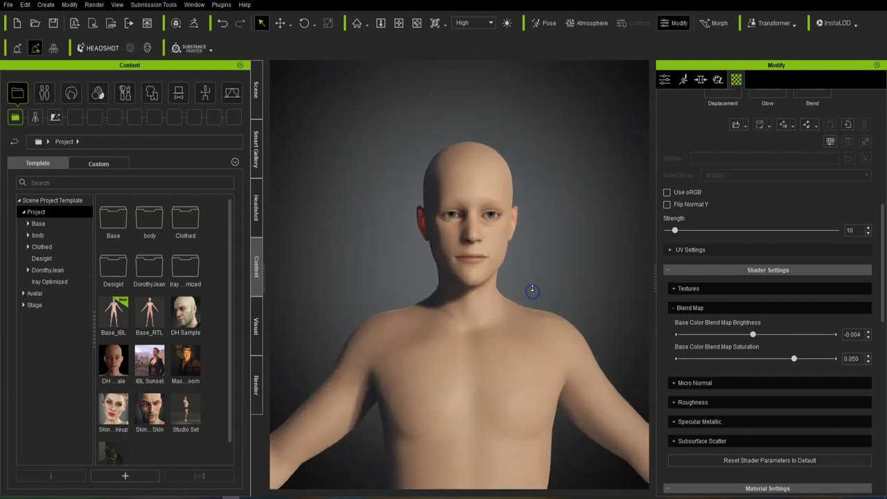
middle_drag(584, 257, 574, 278)
scroll(574, 279, up, 2)
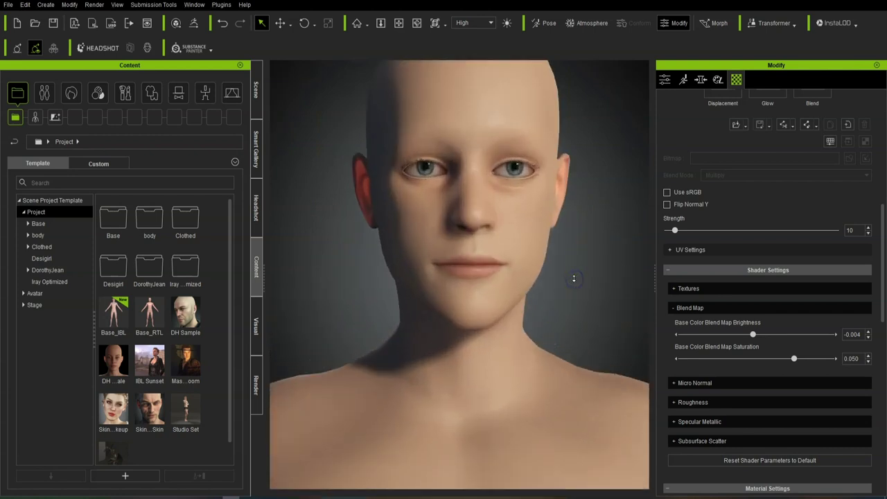
middle_drag(582, 247, 570, 267)
right_drag(580, 280, 559, 284)
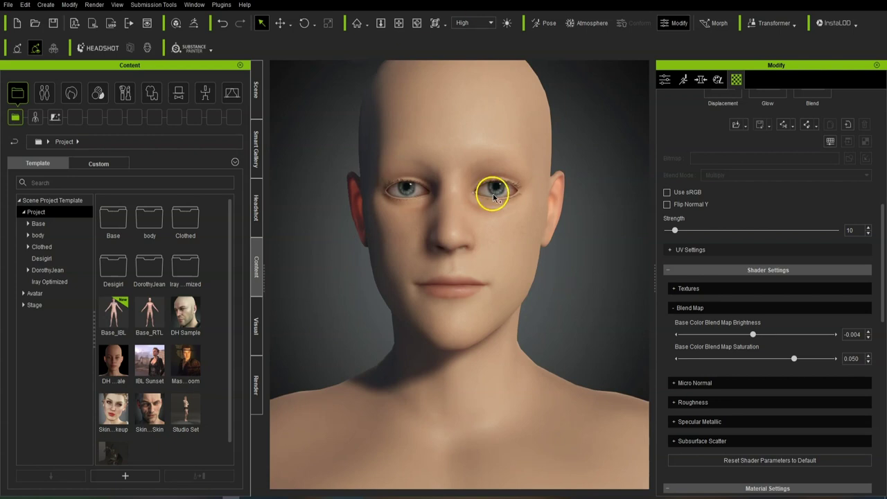
mouse_move(550, 238)
right_down()
mouse_move(479, 239)
mouse_move(551, 238)
right_up()
Select the Std_Eyelash material and open its Opacity texture in Photoshop
scroll(734, 180, up, 10)
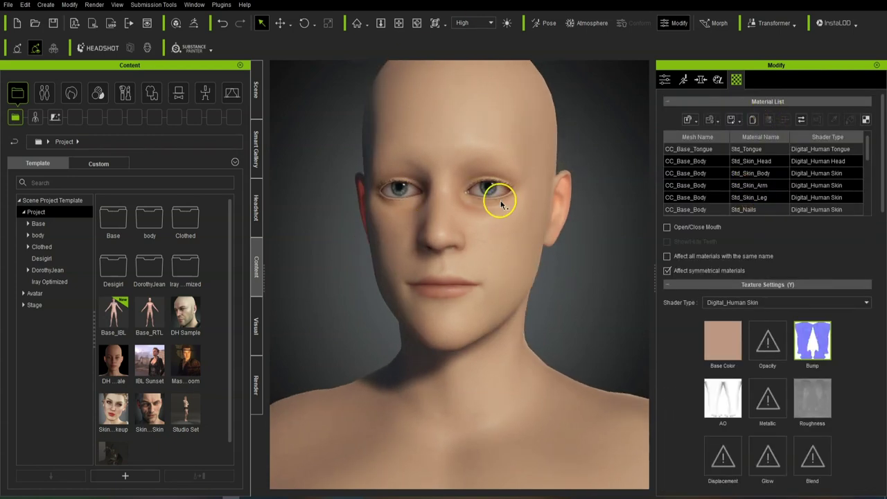
scroll(776, 181, down, 3)
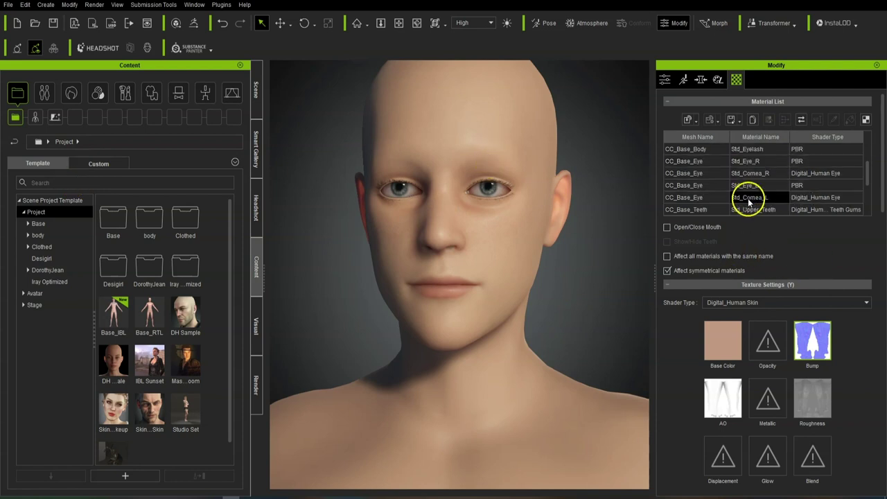
click(706, 151)
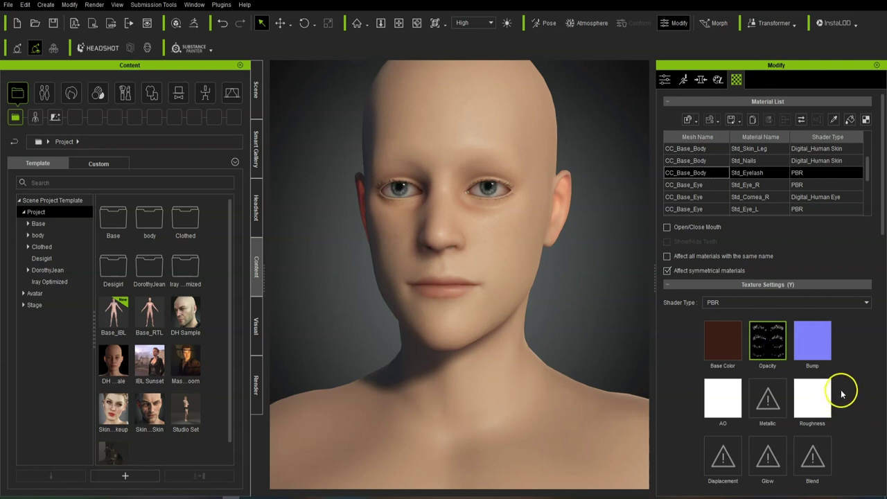
scroll(513, 219, up, 2)
right_drag(539, 291, 539, 209)
scroll(577, 316, down, 1)
right_drag(557, 350, 583, 332)
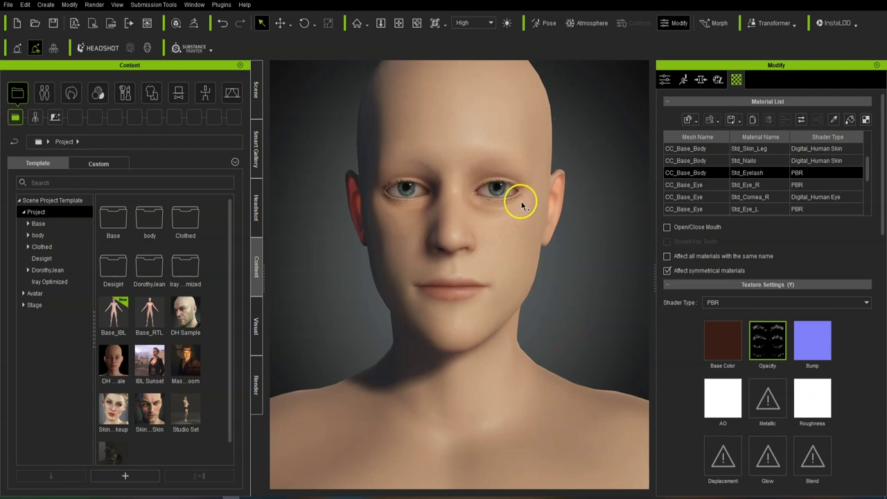
scroll(859, 416, down, 1)
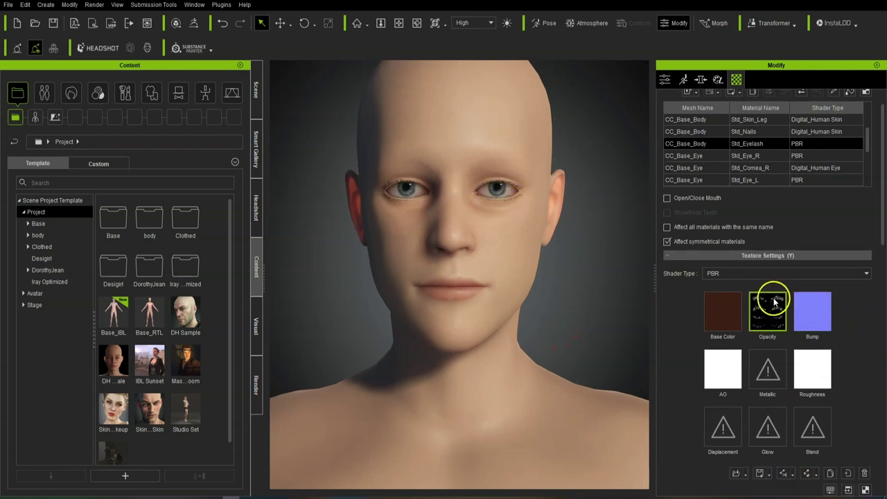
scroll(831, 388, down, 2)
click(848, 432)
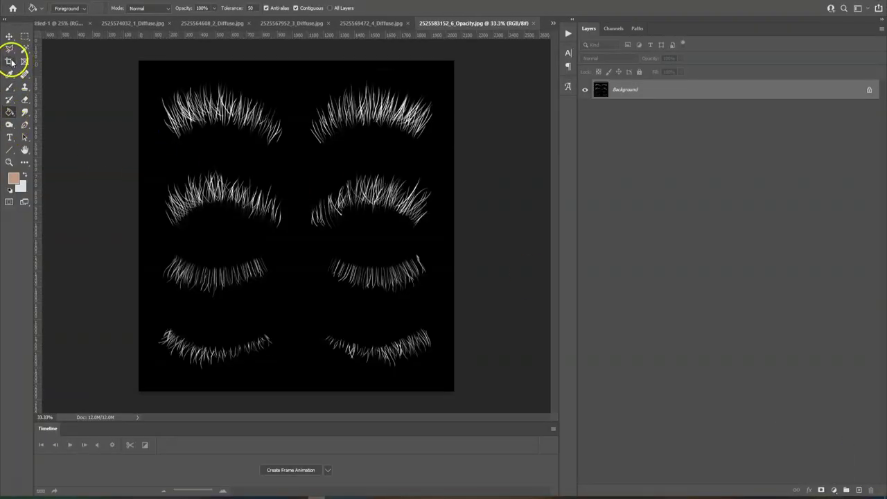
Select the upper half of the opacity map, covering the upper two lash rows, and paint it solid white with a 464 px brush
click(25, 36)
drag(131, 56, 543, 237)
click(13, 178)
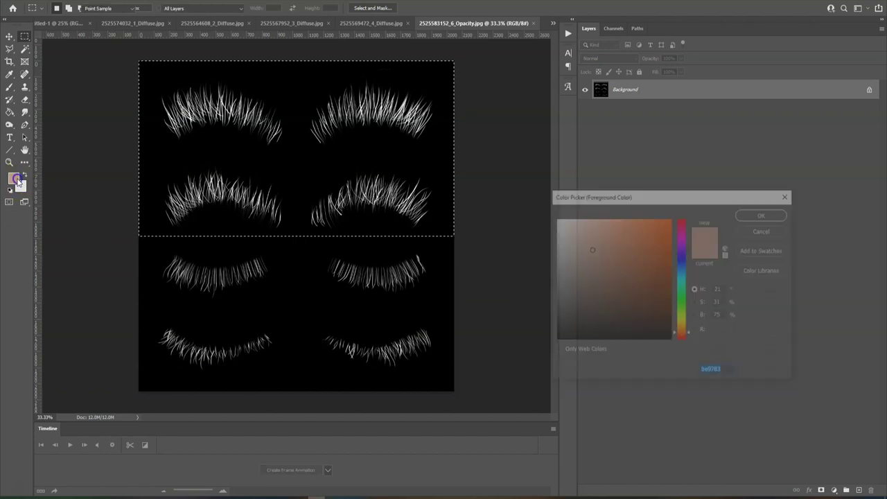
drag(589, 261, 556, 213)
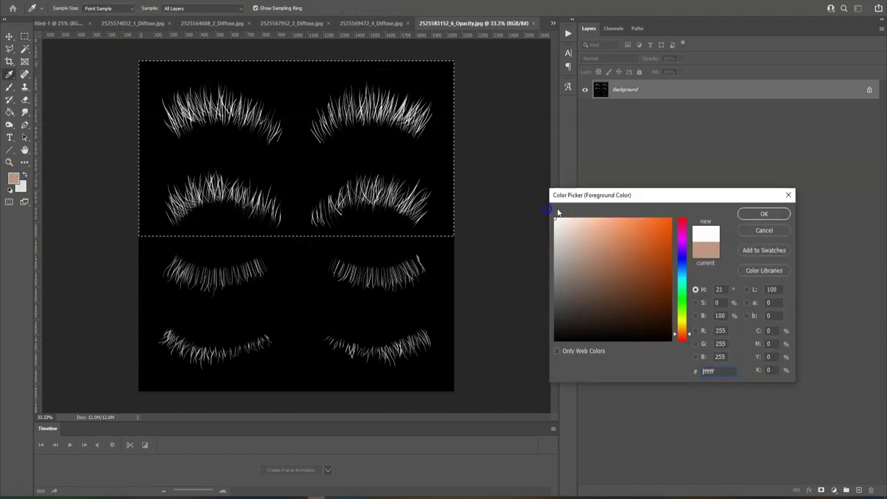
click(763, 214)
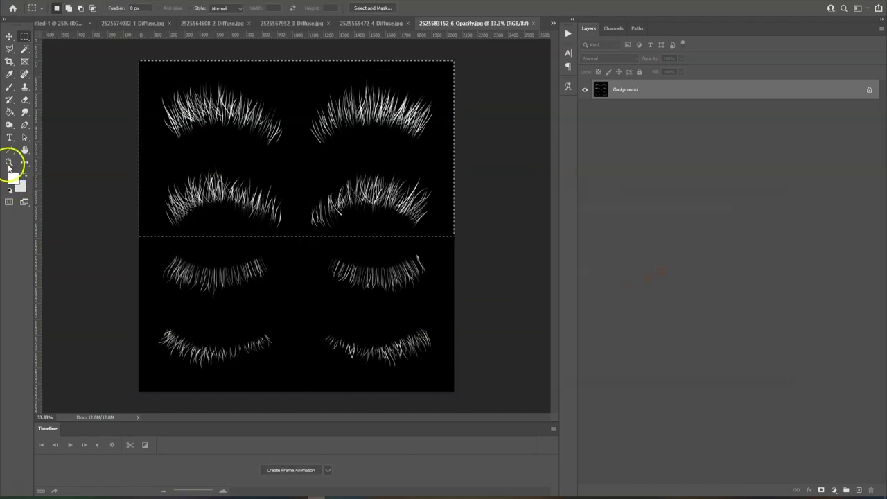
click(9, 87)
click(63, 8)
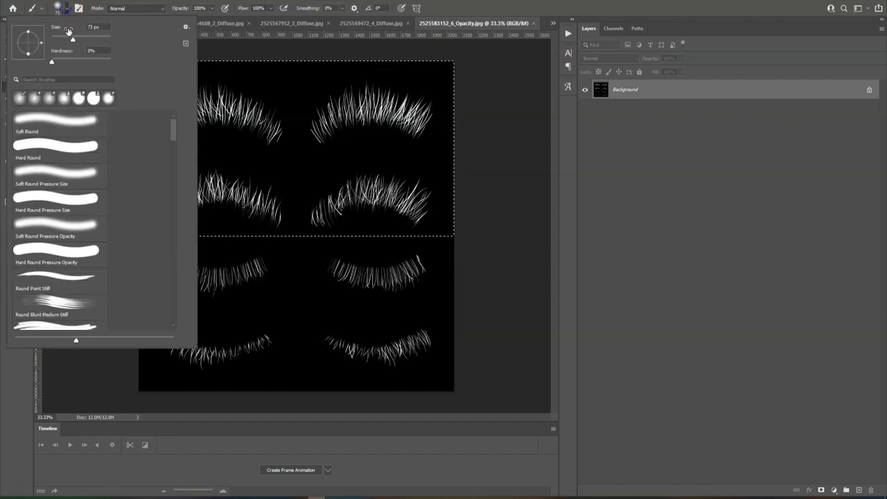
drag(422, 236, 764, 194)
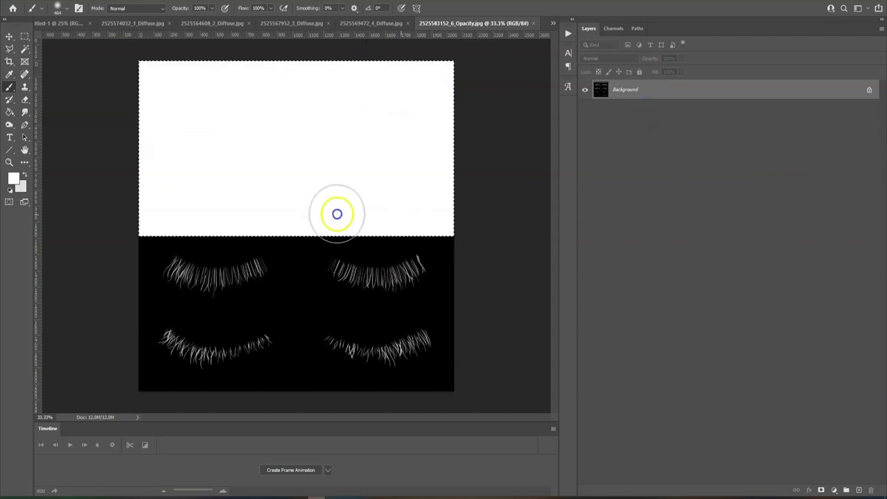
Invert the selection and paint the lower half of the opacity map solid black (000000) over the lower lashes
click(14, 178)
click(285, 311)
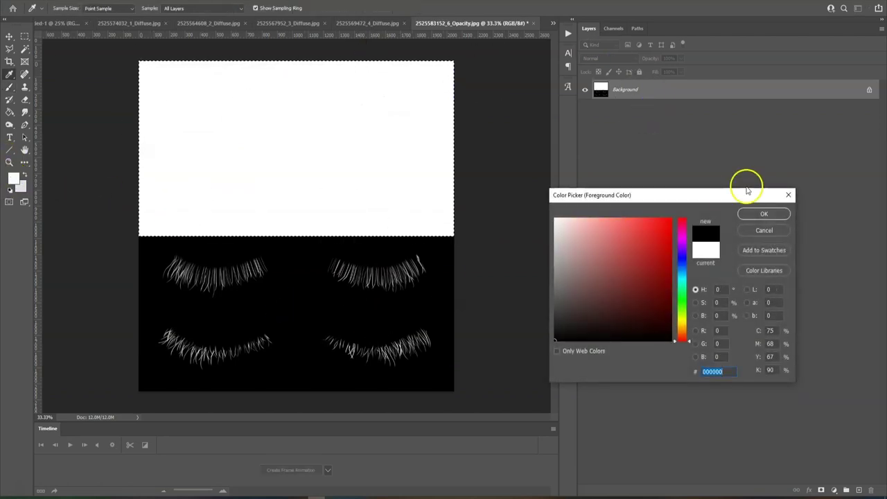
click(763, 213)
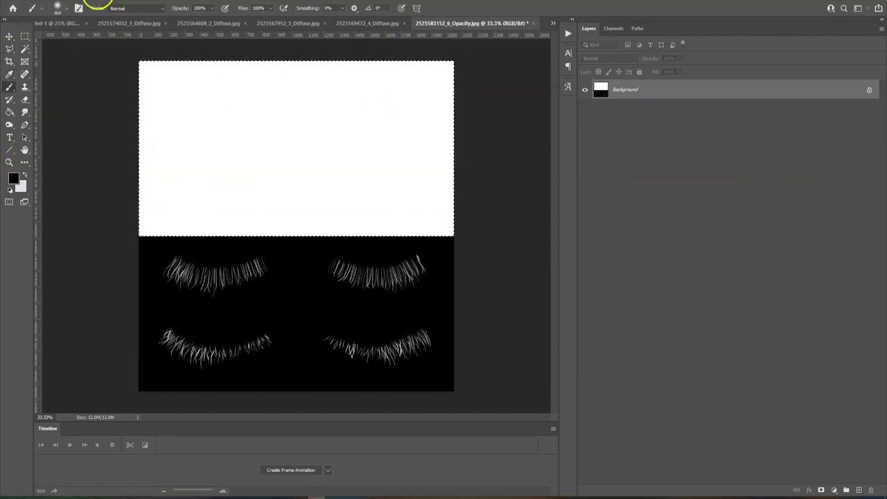
click(115, 0)
click(121, 32)
mouse_move(416, 378)
mouse_down()
mouse_move(113, 384)
mouse_move(131, 340)
mouse_move(384, 282)
mouse_up()
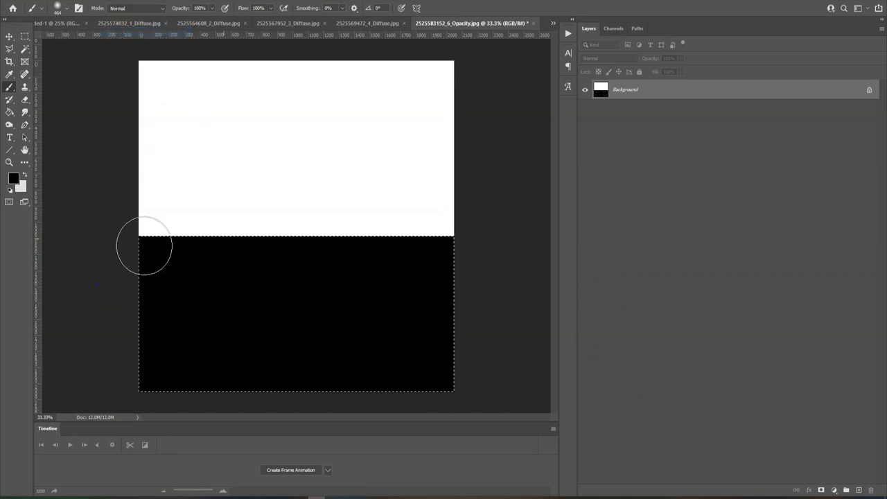
Save the eyelash opacity map as a JPEG at quality 12 and return to Character Creator
click(15, 2)
click(28, 101)
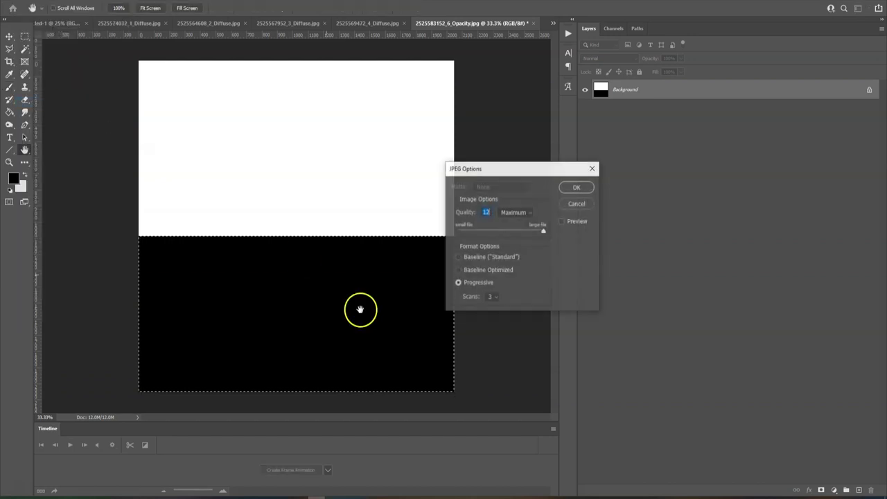
click(577, 184)
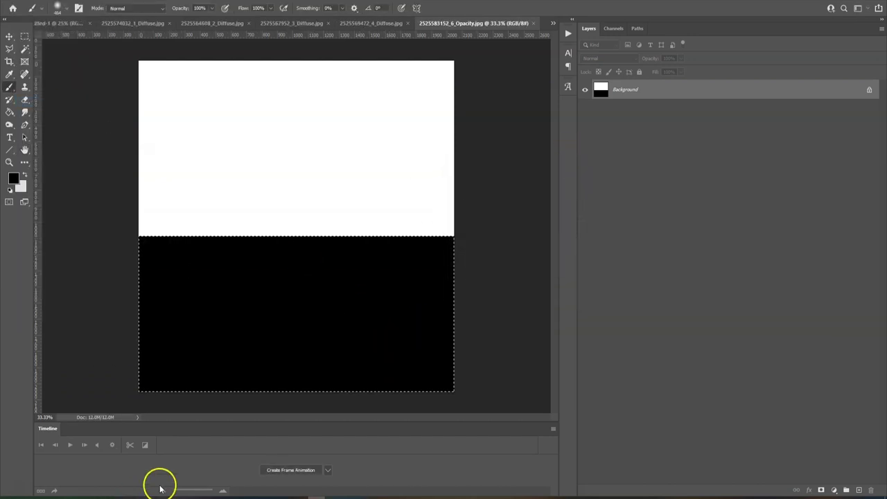
click(236, 498)
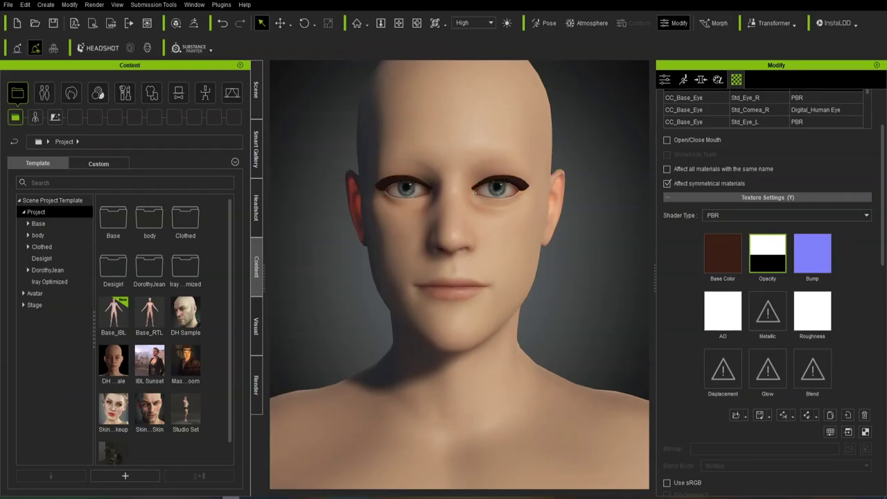
Darken the eyelash Base Color texture to black by setting its Brightness to -63
click(718, 255)
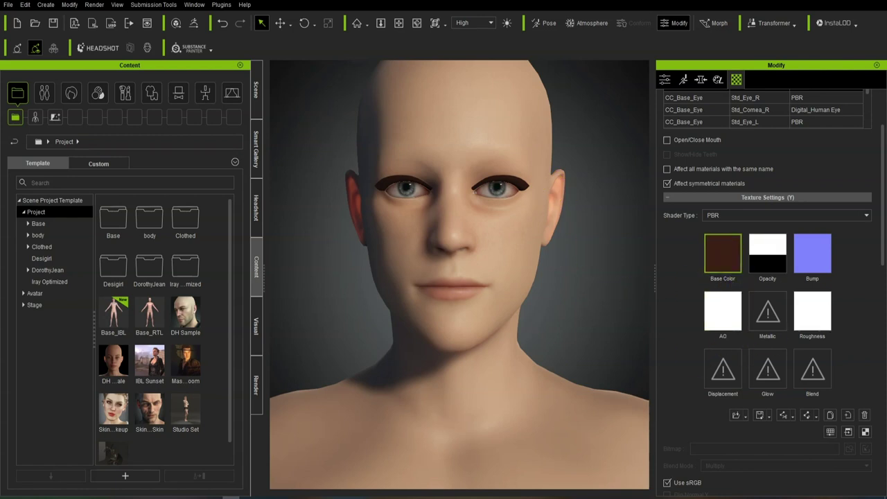
click(830, 432)
drag(427, 245, 399, 246)
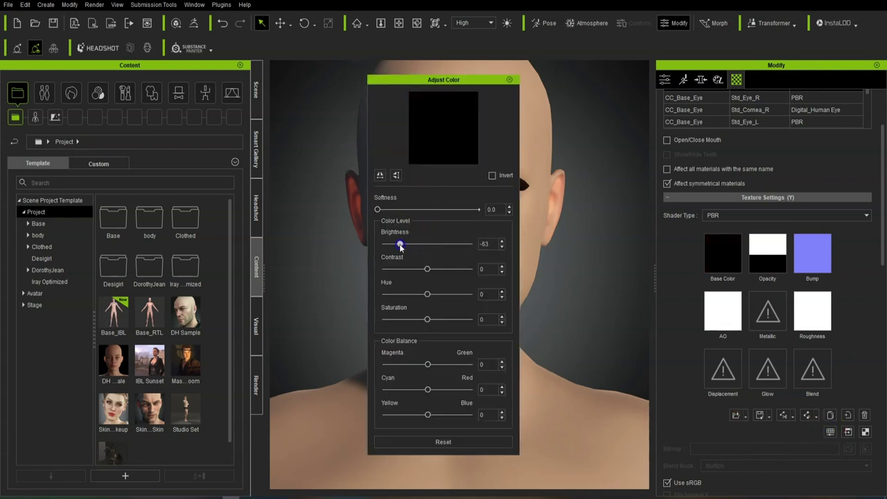
click(509, 79)
Activate direct morph editing in the viewport and reshape the black upper eyelashes into thinner lines
mouse_move(582, 273)
right_down()
mouse_move(478, 275)
mouse_move(593, 271)
right_up()
click(715, 23)
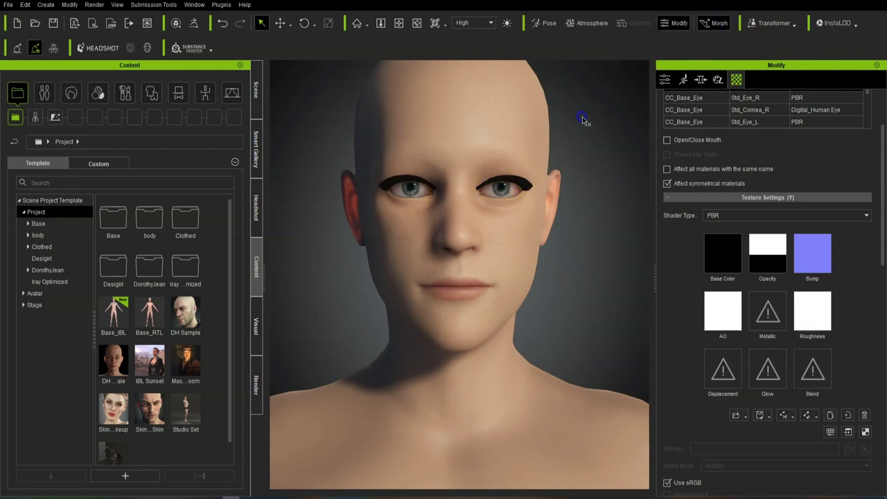
click(164, 238)
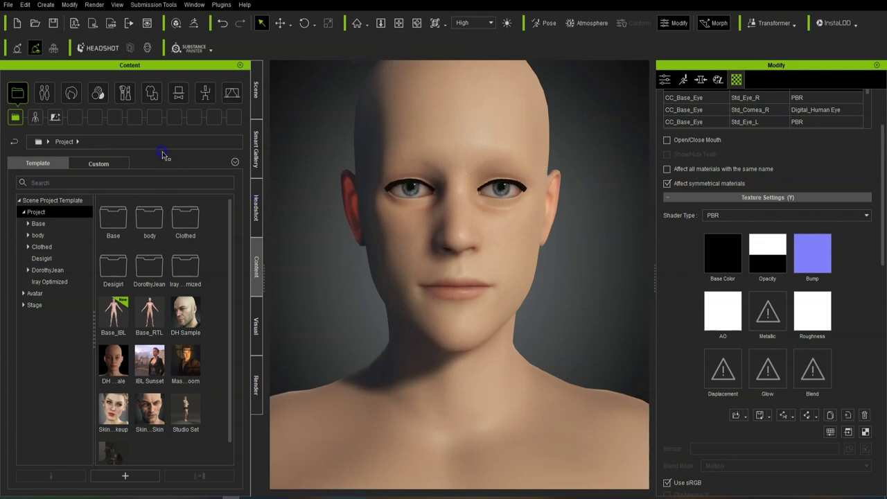
Examine the reshaped eyelashes and the face from several angles and distances
mouse_move(577, 318)
right_down()
mouse_move(525, 307)
mouse_move(553, 314)
right_up()
scroll(535, 346, down, 4)
right_drag(535, 346, 547, 334)
scroll(548, 333, up, 3)
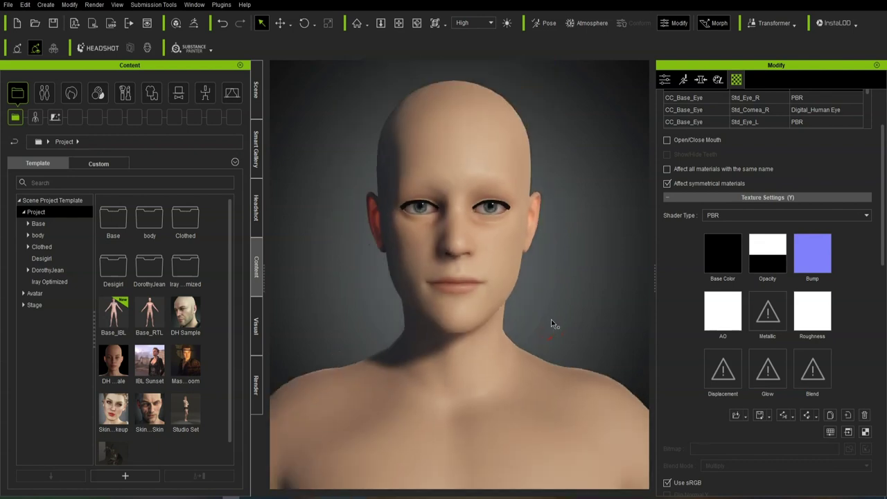
scroll(551, 280, up, 2)
mouse_move(578, 311)
middle_down()
mouse_move(530, 301)
mouse_move(560, 330)
middle_up()
right_drag(584, 361, 595, 356)
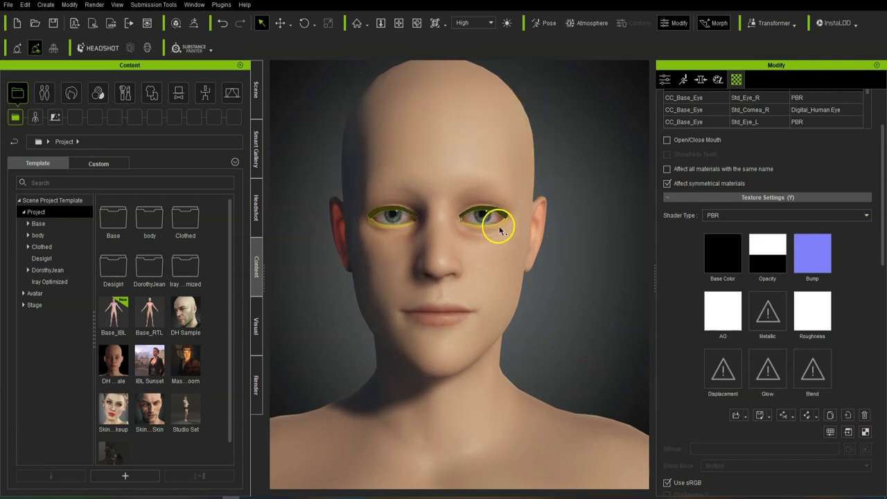
scroll(488, 303, up, 3)
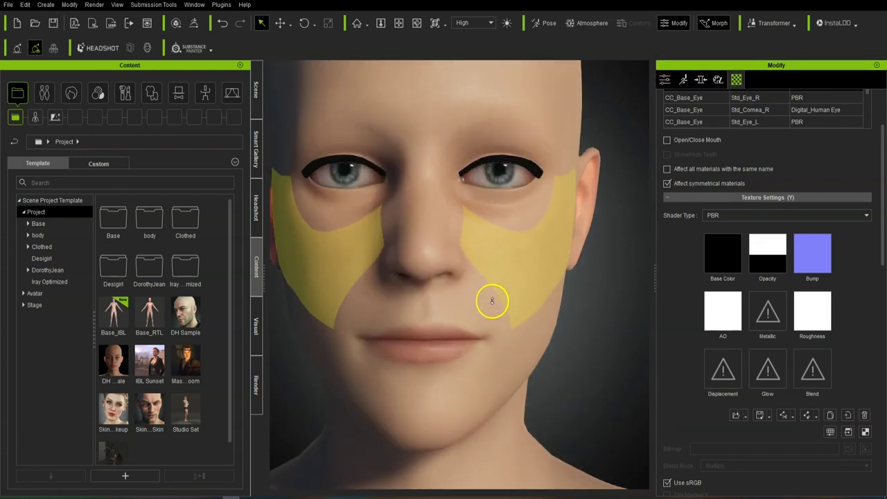
right_drag(606, 331, 536, 321)
scroll(585, 321, down, 3)
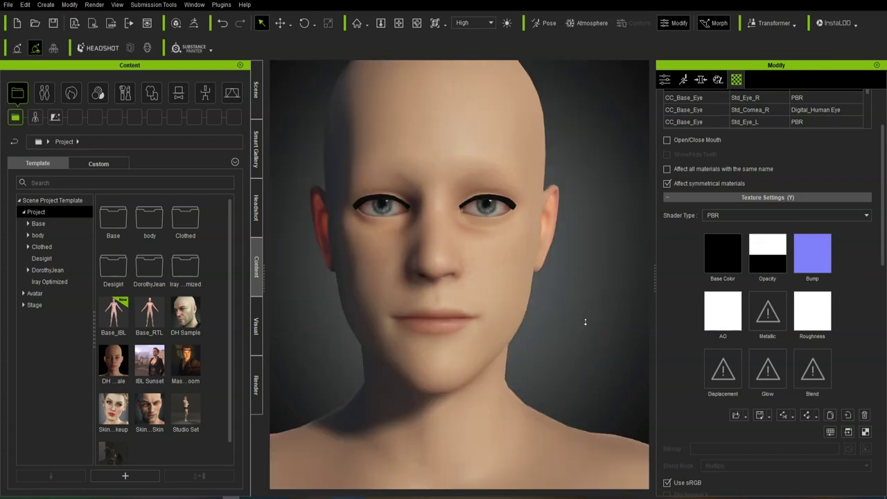
scroll(585, 321, up, 1)
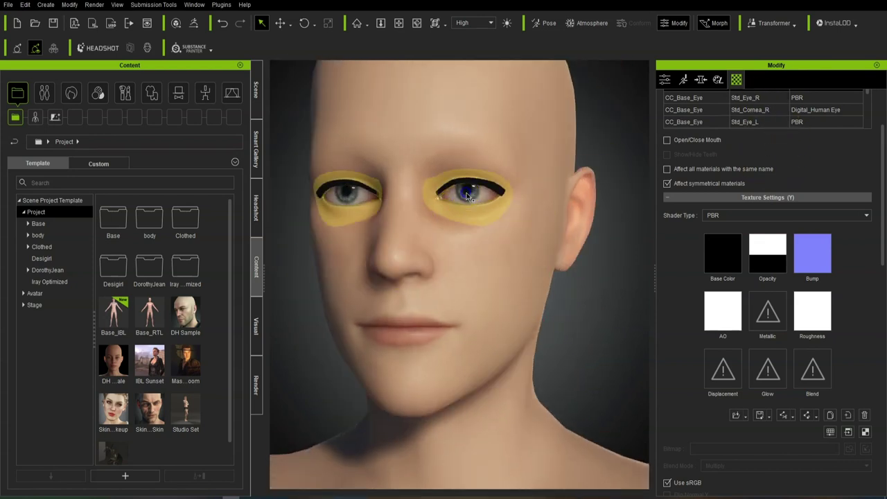
Select the Std_Cornea_R material of the CC_Base_Eye mesh and expand its shader textures
click(467, 196)
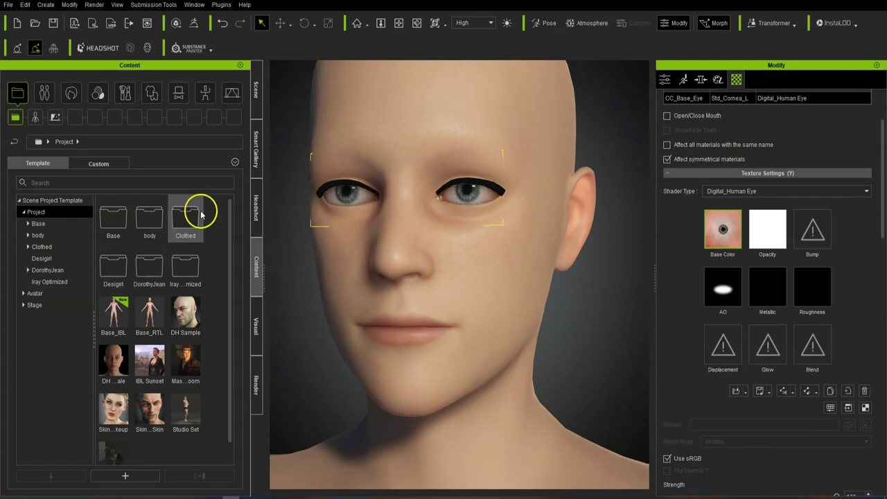
click(258, 367)
click(253, 88)
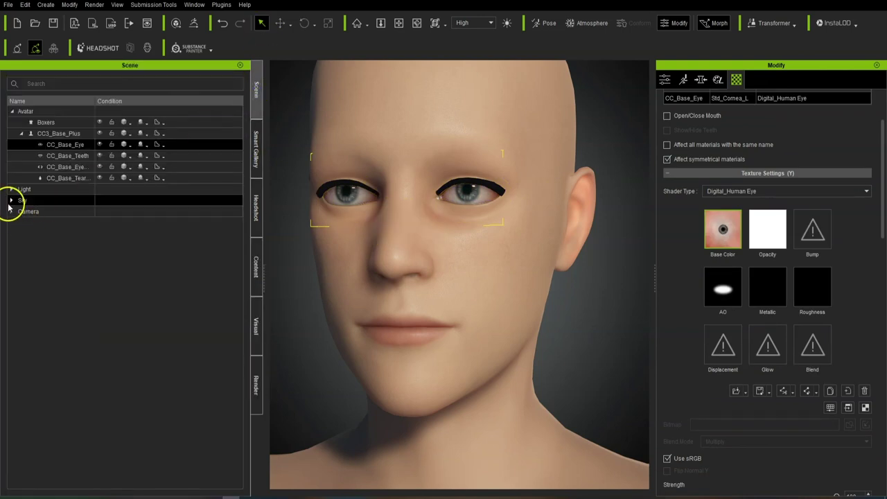
click(85, 155)
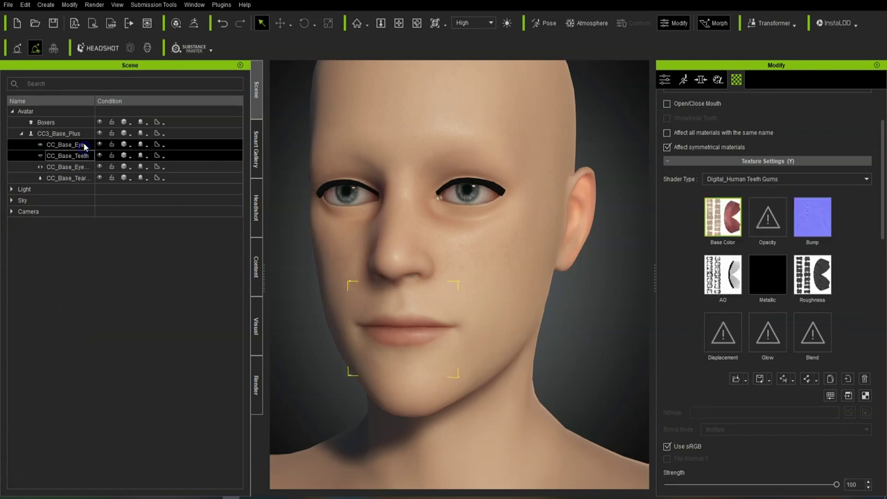
click(84, 144)
scroll(847, 174, up, 3)
drag(681, 148, 682, 194)
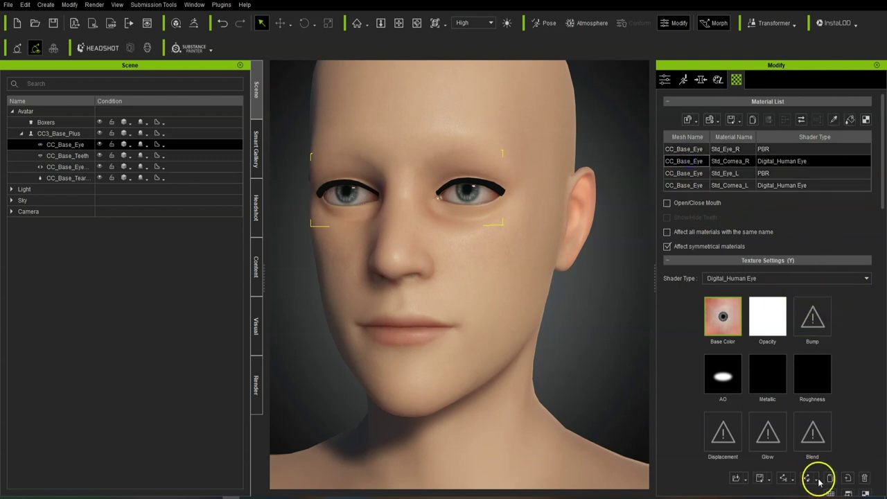
scroll(837, 358, down, 6)
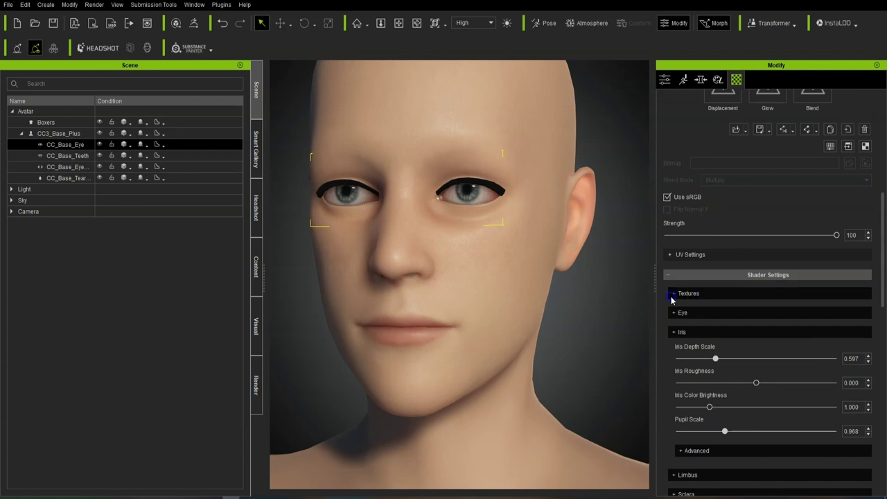
click(669, 293)
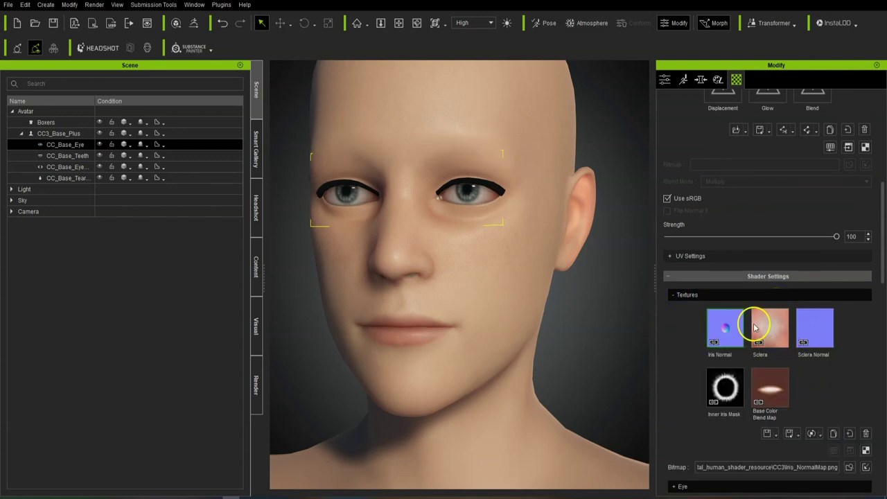
Select the right cornea's Sclera shader texture and break its link to ScleraColor.jpg for editing
scroll(420, 238, up, 5)
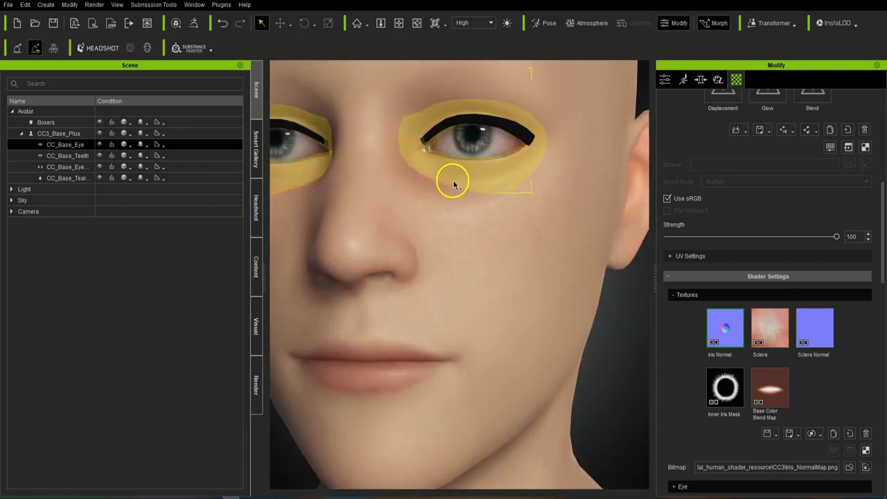
scroll(478, 229, down, 5)
scroll(769, 253, up, 5)
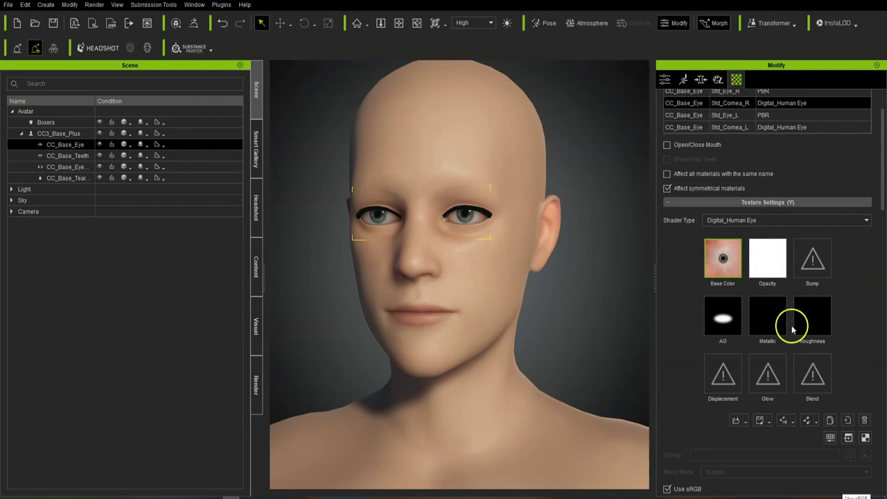
scroll(769, 443, down, 3)
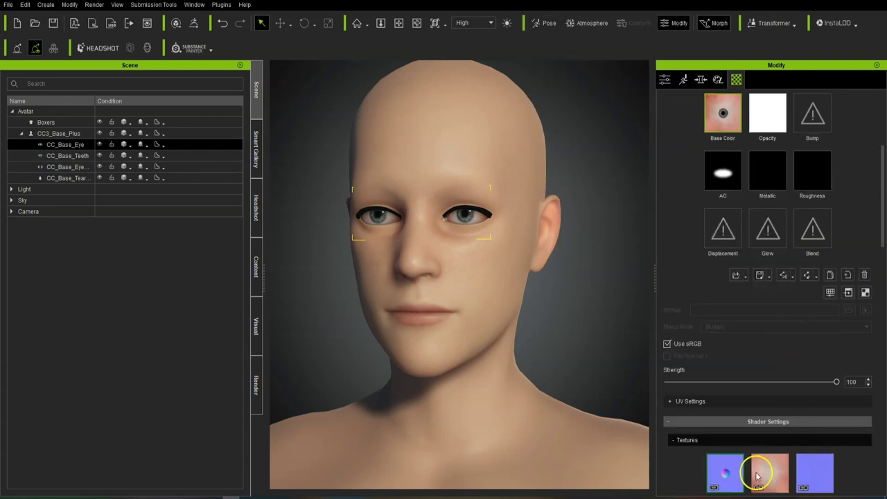
right_click(770, 122)
click(824, 242)
scroll(804, 277, down, 4)
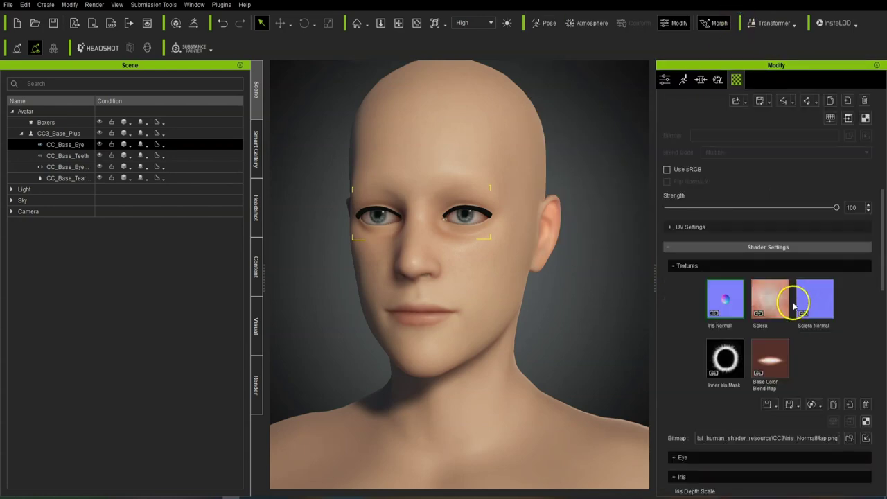
click(775, 297)
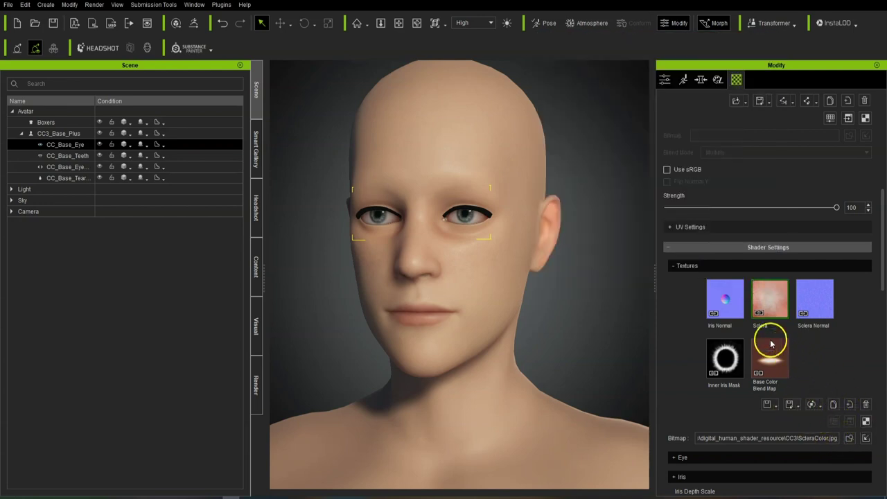
mouse_move(779, 317)
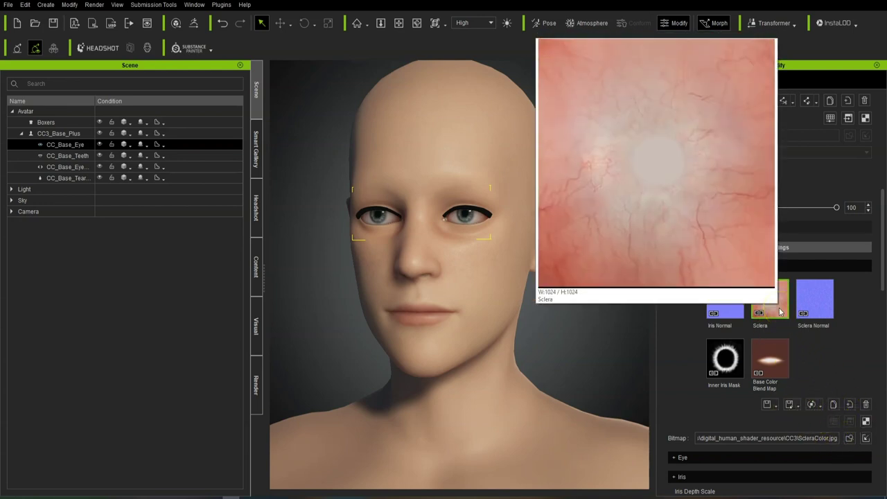
click(866, 440)
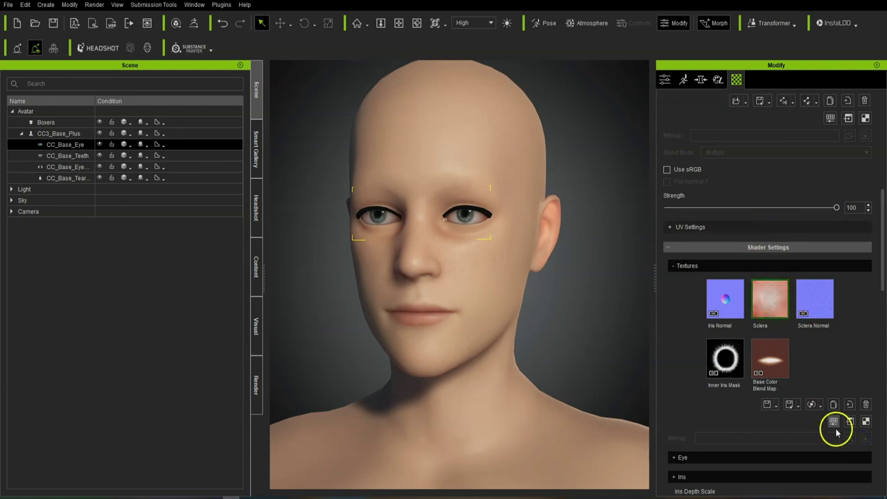
Whiten the right cornea's Sclera texture by setting its Brightness to 100
click(833, 424)
drag(426, 244, 471, 243)
drag(459, 79, 634, 81)
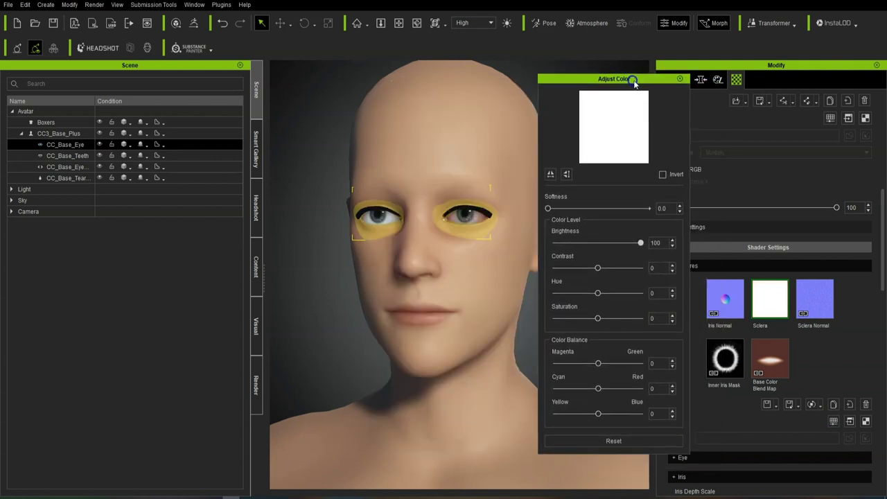
click(680, 78)
Unlink the Sclera texture of the Std_Cornea_L material from its file and whiten it with a Brightness of 100
scroll(738, 198, up, 5)
scroll(716, 199, up, 3)
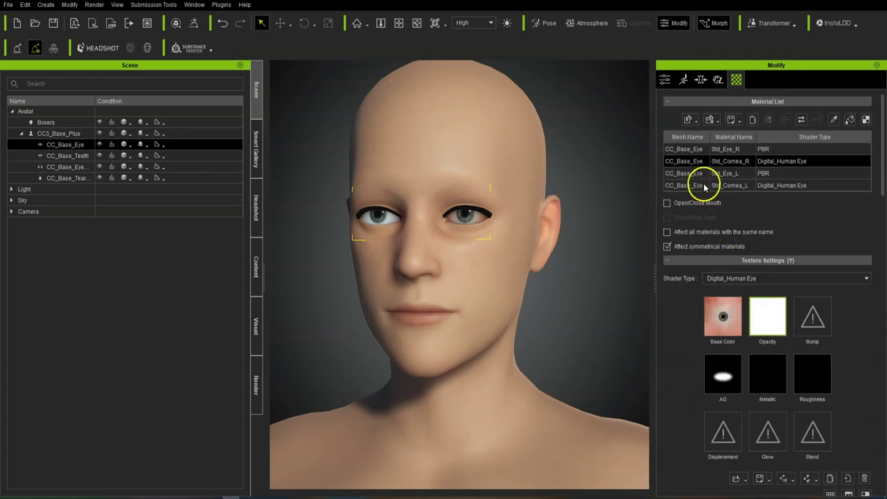
click(685, 185)
scroll(789, 366, down, 10)
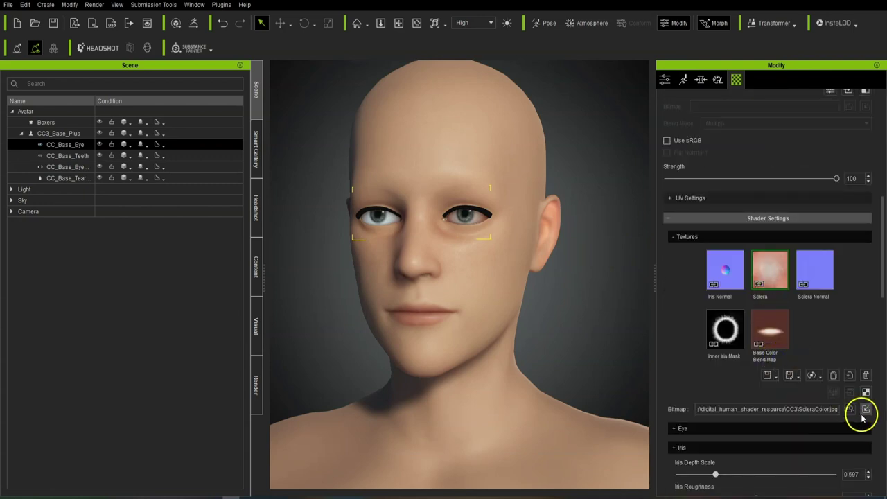
click(866, 409)
click(834, 392)
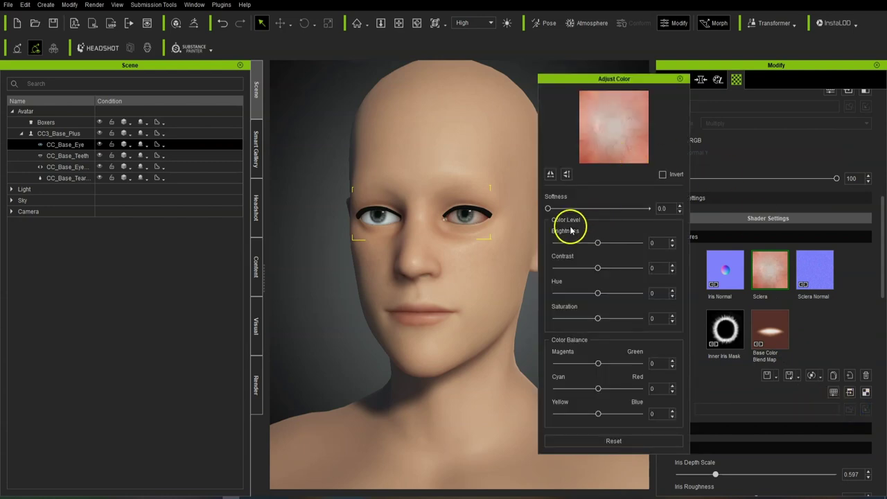
drag(600, 241, 663, 252)
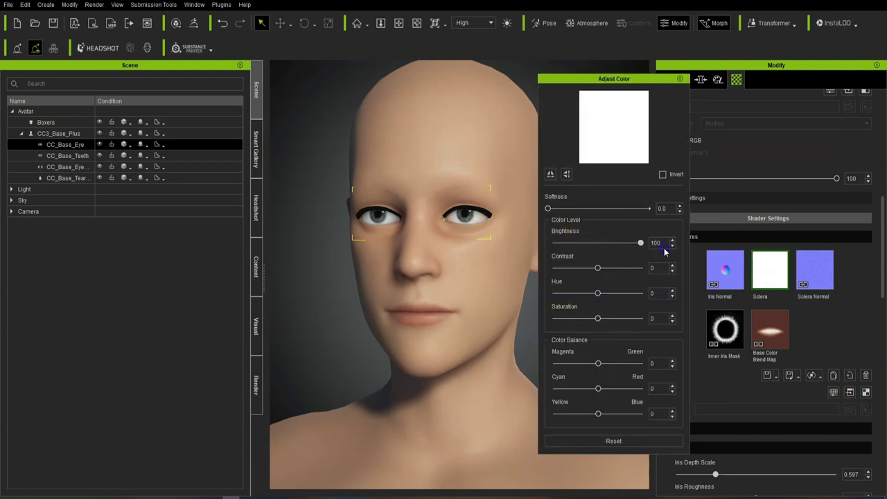
click(679, 78)
Look at the whitened eyes from the front and review all four eye materials with their texture and material settings
right_drag(561, 318, 628, 289)
scroll(769, 208, up, 10)
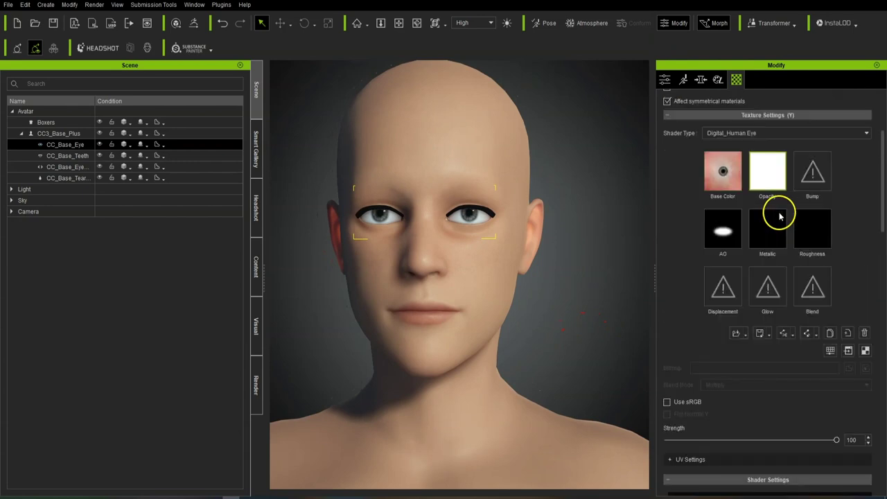
click(682, 149)
scroll(847, 408, down, 10)
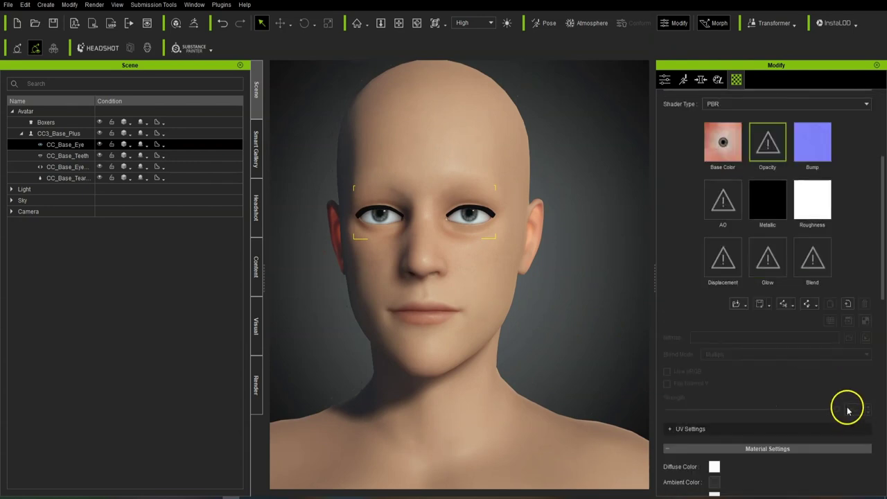
scroll(842, 408, up, 5)
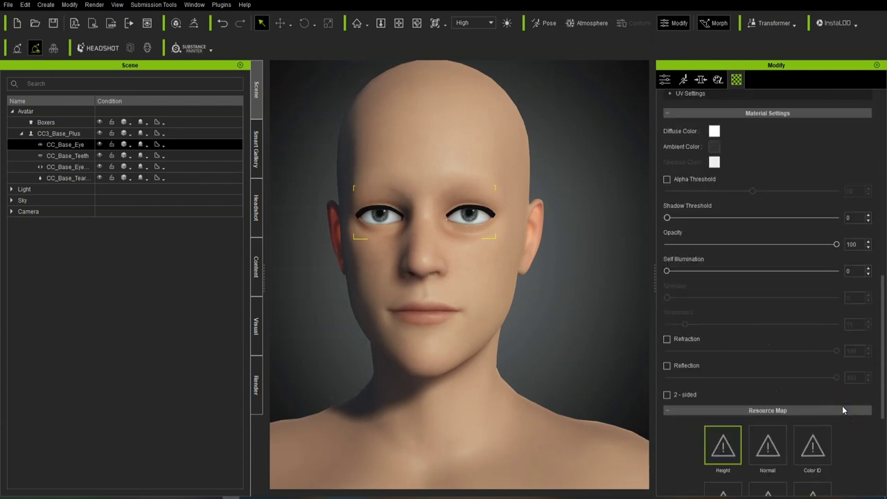
scroll(720, 333, up, 3)
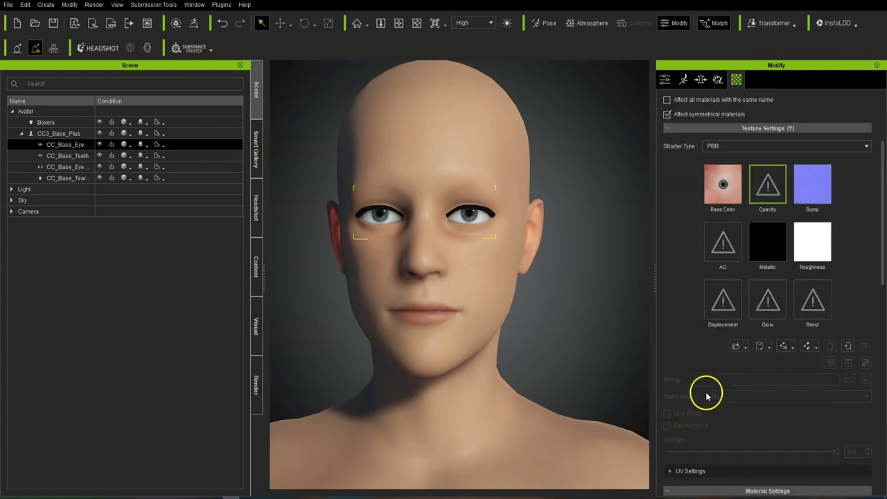
scroll(710, 212, up, 4)
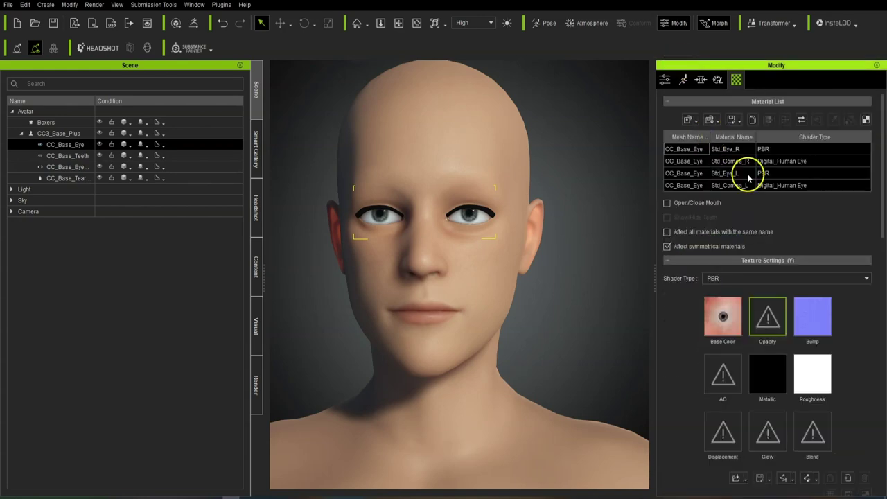
Select both the Std_Cornea_R and Std_Cornea_L materials and set their Pupil Scale to 1.016
click(683, 161)
click(685, 187)
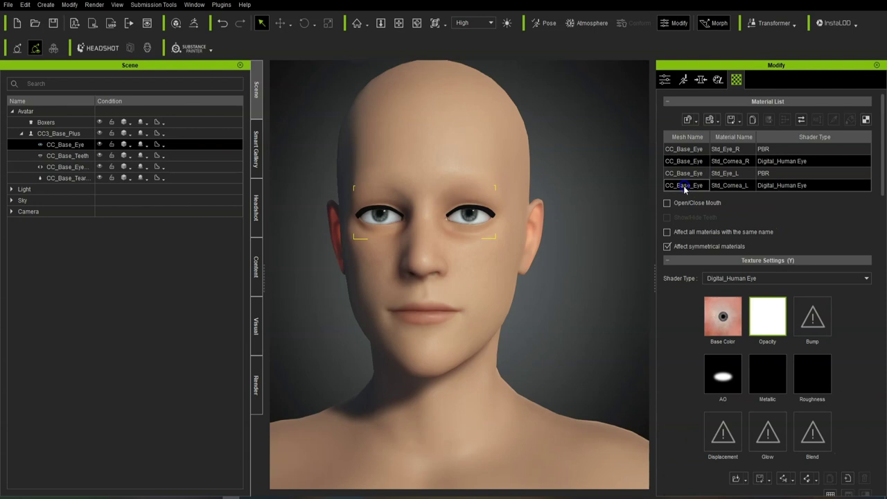
scroll(833, 432, down, 15)
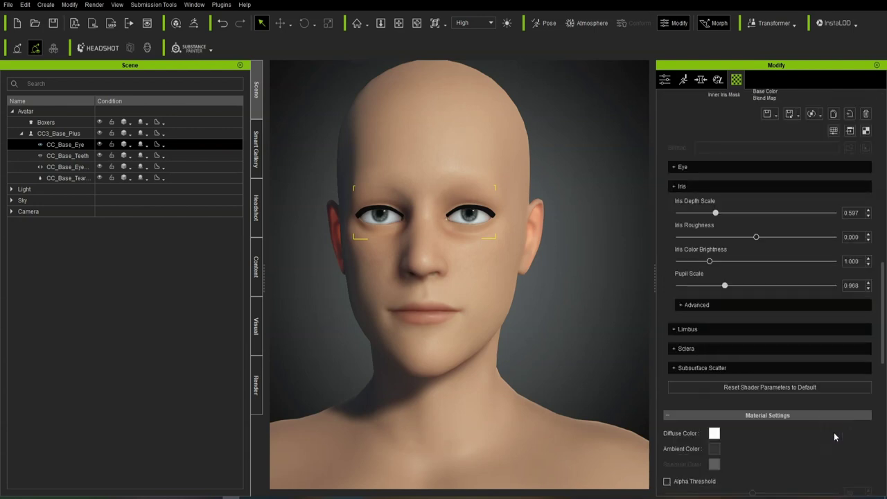
scroll(833, 432, up, 15)
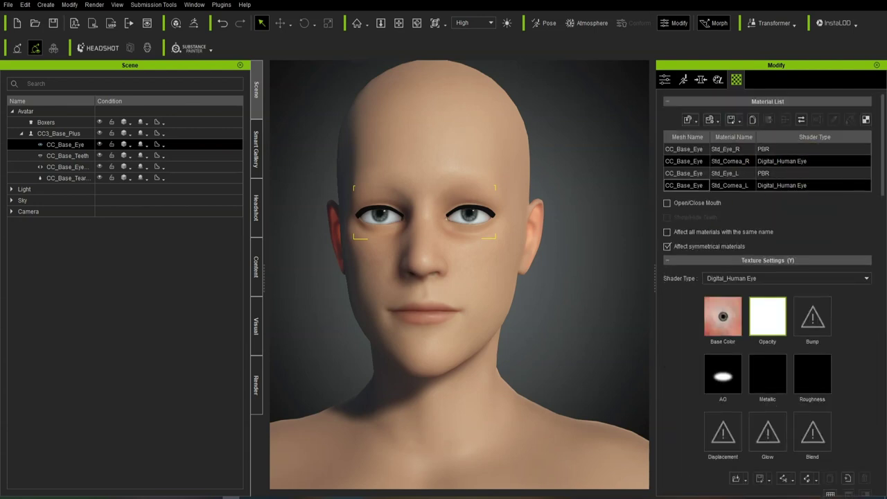
scroll(801, 410, down, 10)
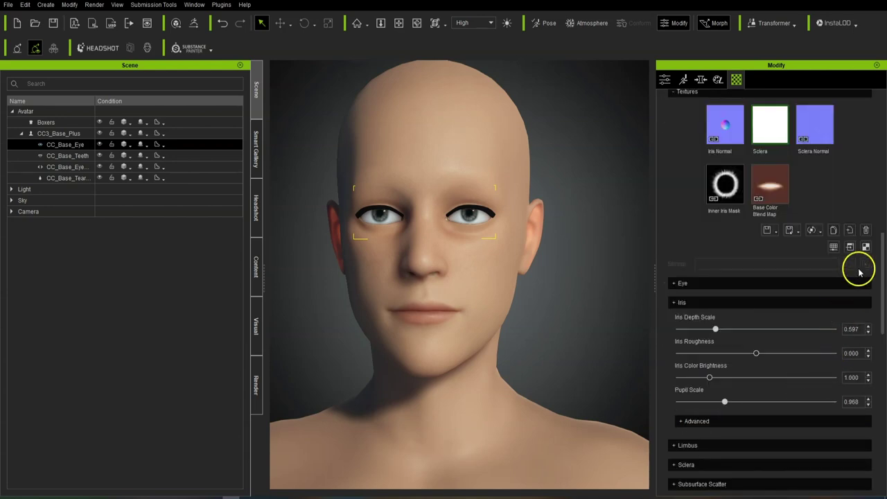
scroll(592, 310, up, 3)
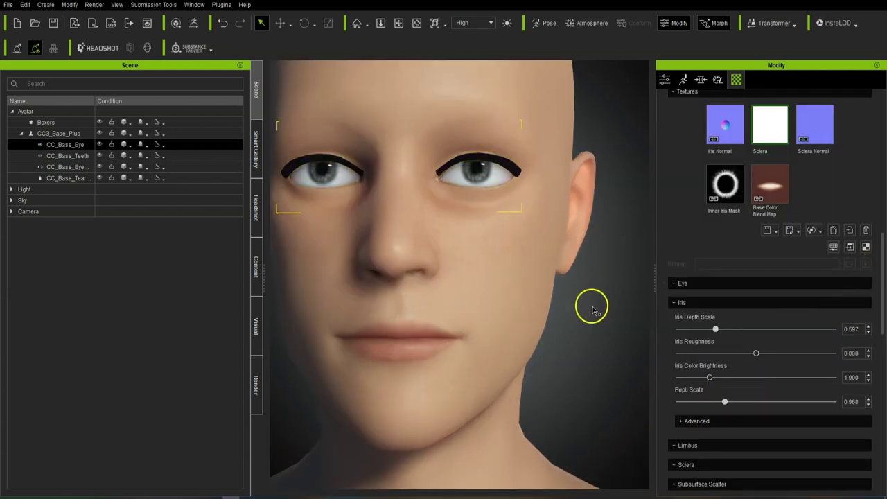
right_drag(551, 323, 587, 343)
middle_drag(590, 230, 602, 280)
scroll(603, 280, up, 3)
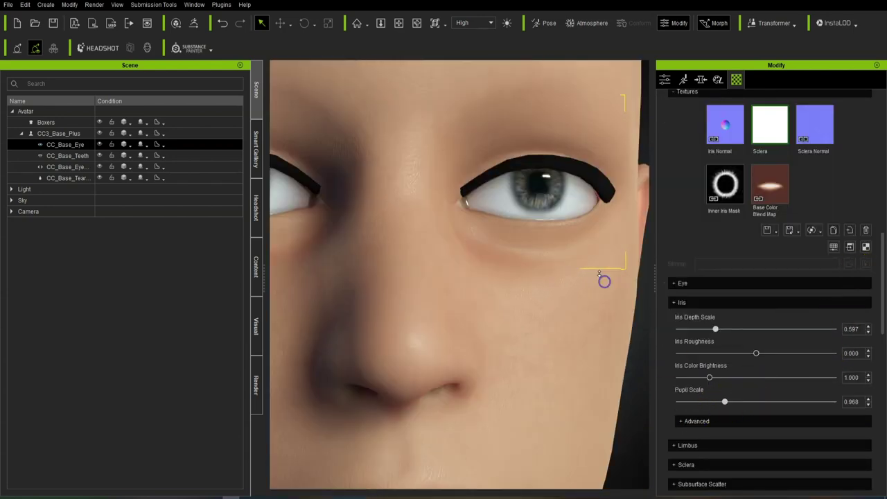
scroll(600, 277, down, 1)
right_drag(611, 318, 597, 322)
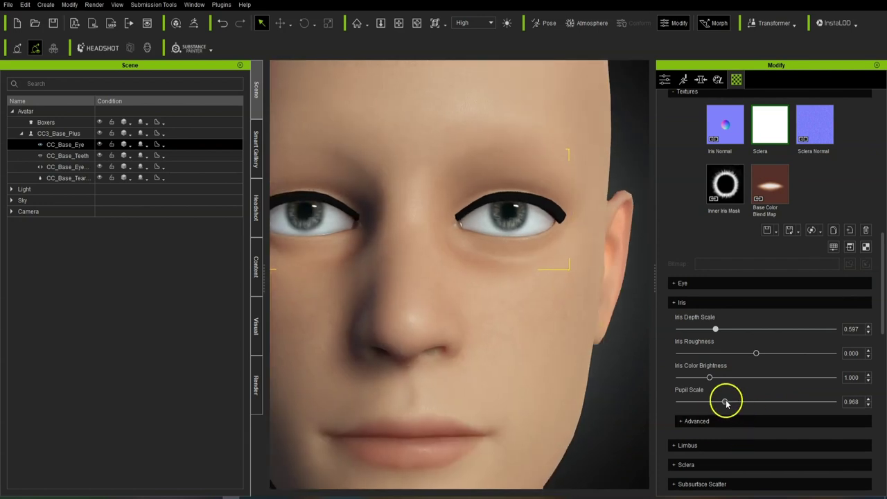
drag(724, 402, 767, 405)
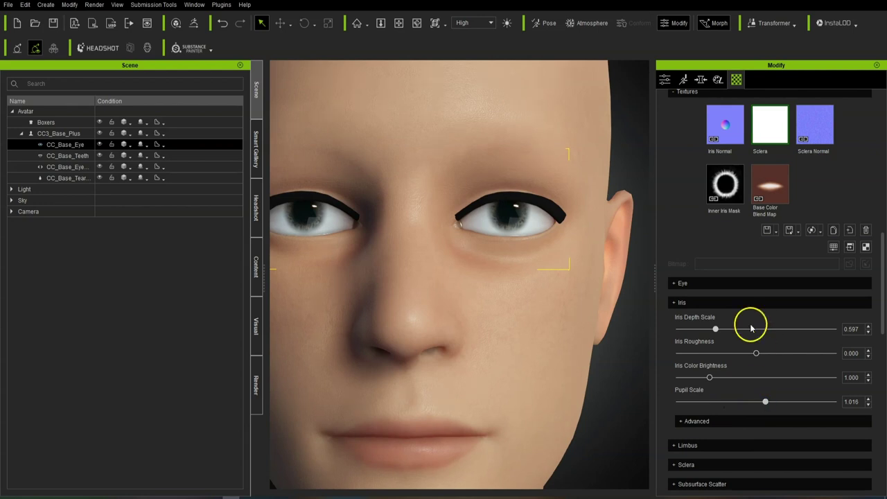
Set the Limbus UV Width Color to 0.027 and the Limbus Dark Scale to 8.413 for both corneas
click(681, 420)
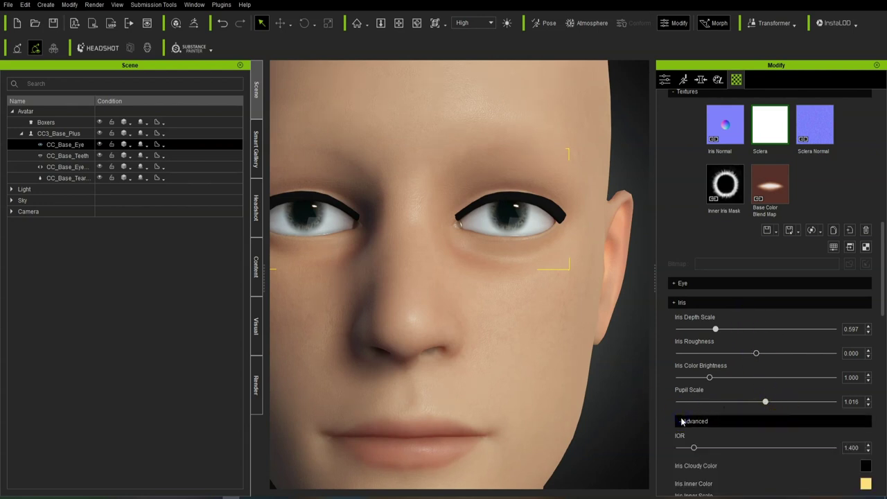
scroll(682, 423, down, 3)
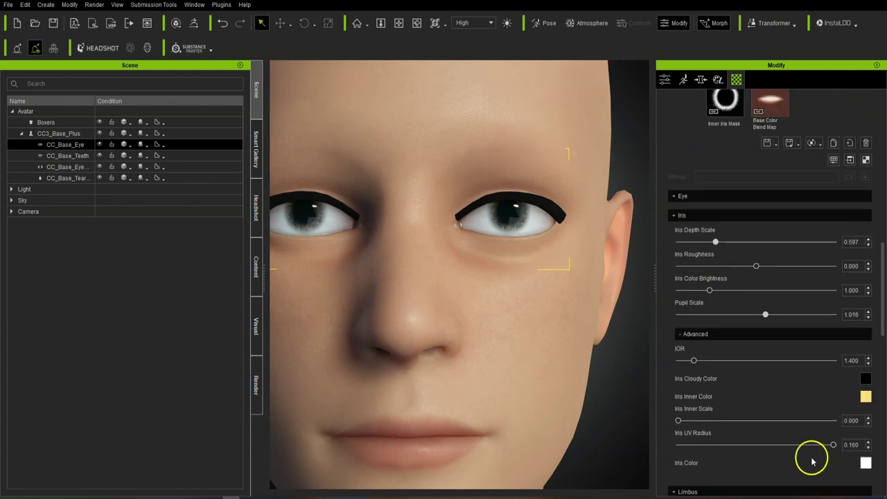
scroll(776, 453, down, 4)
click(680, 369)
scroll(714, 357, down, 2)
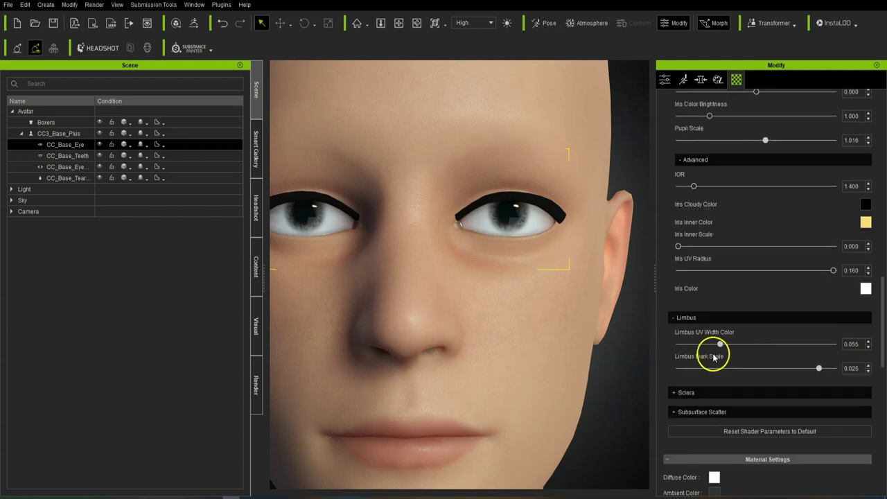
drag(722, 345, 693, 352)
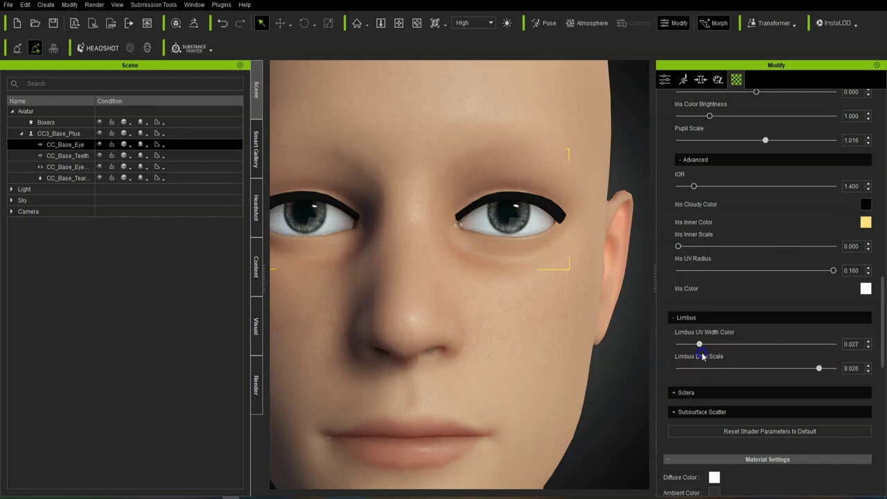
drag(820, 371, 854, 375)
scroll(511, 360, down, 5)
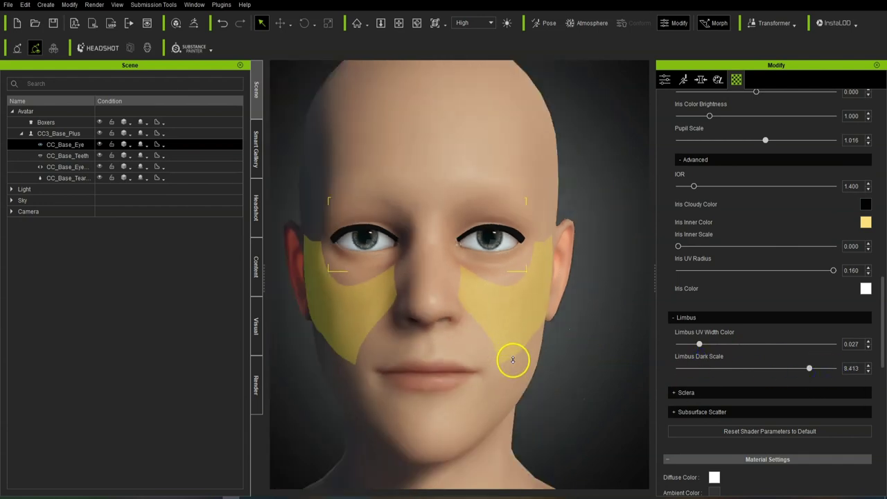
Set the advanced Sclera UV Radius of both corneas to 1.000 and check the eyes on the face
click(679, 392)
scroll(661, 362, down, 2)
click(686, 405)
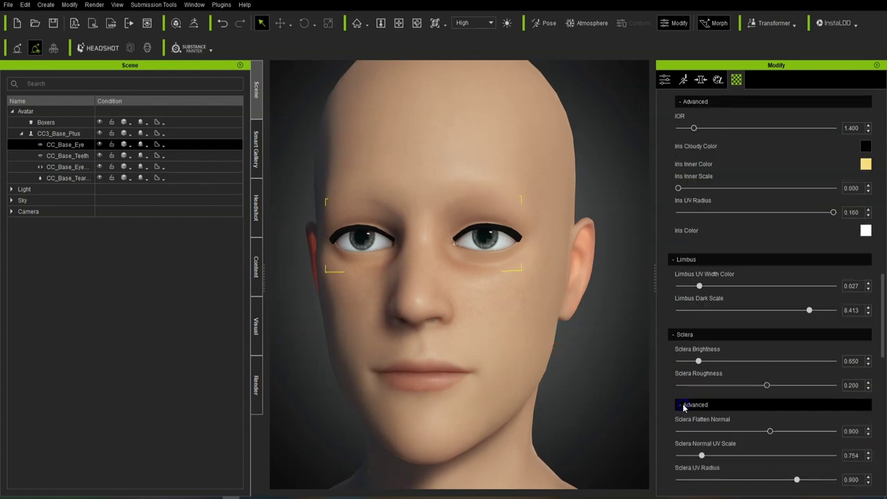
scroll(757, 426, down, 2)
drag(798, 424, 852, 424)
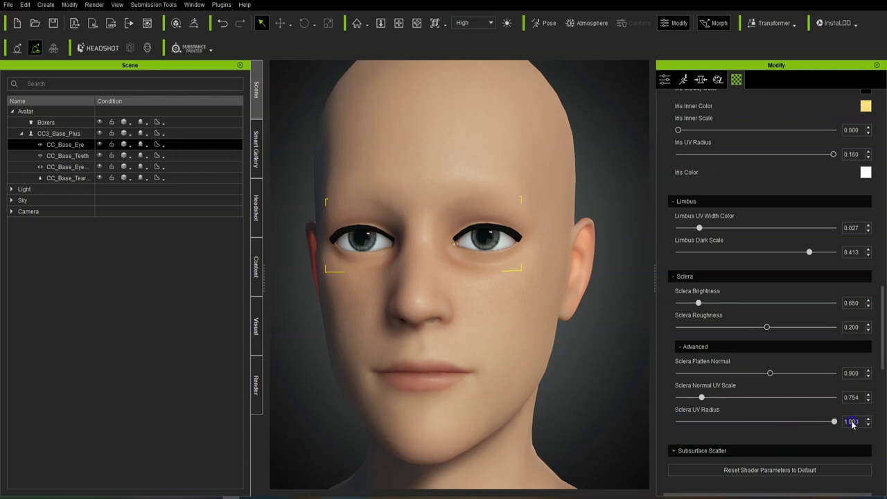
right_drag(531, 301, 496, 295)
scroll(538, 270, up, 5)
scroll(538, 269, down, 5)
right_drag(530, 359, 550, 367)
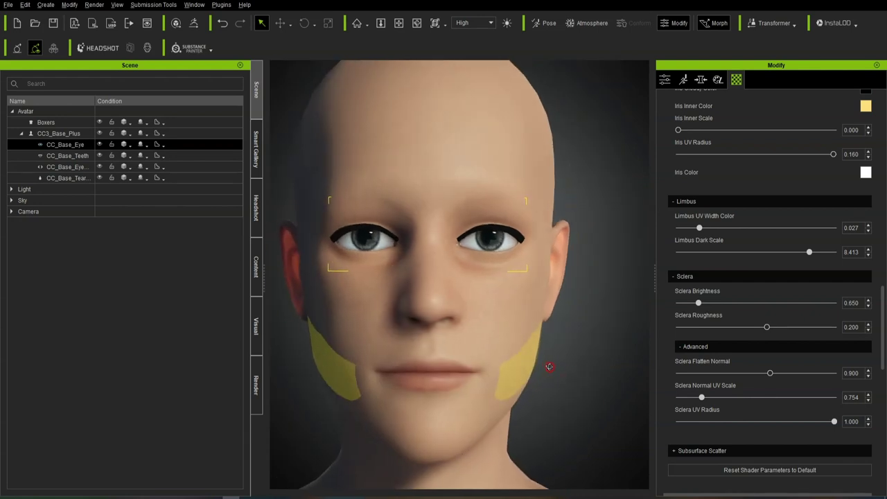
scroll(548, 366, down, 3)
Set the Iris Color Brightness of both corneas to 1.108
scroll(752, 309, up, 8)
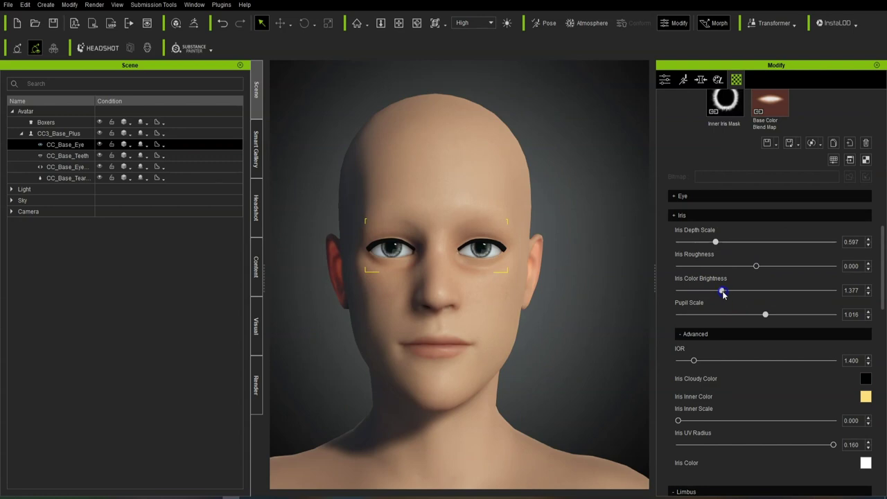
scroll(541, 321, down, 3)
right_drag(540, 320, 487, 339)
scroll(548, 331, up, 3)
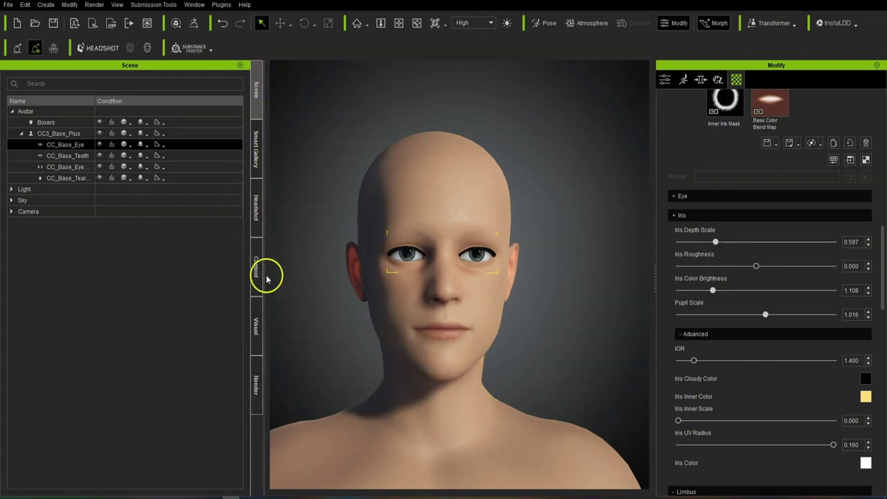
Select only the Std_Cornea_L material and open its Base Color texture for editing in Photoshop
scroll(754, 430, up, 10)
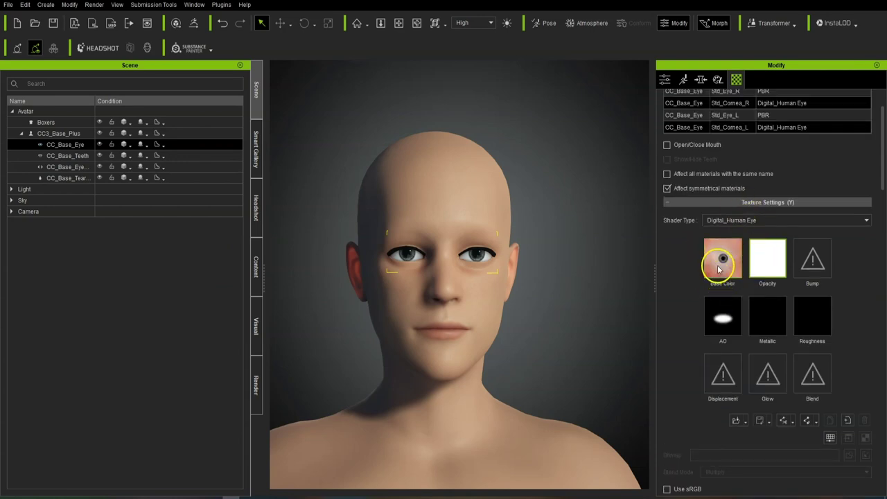
mouse_move(720, 266)
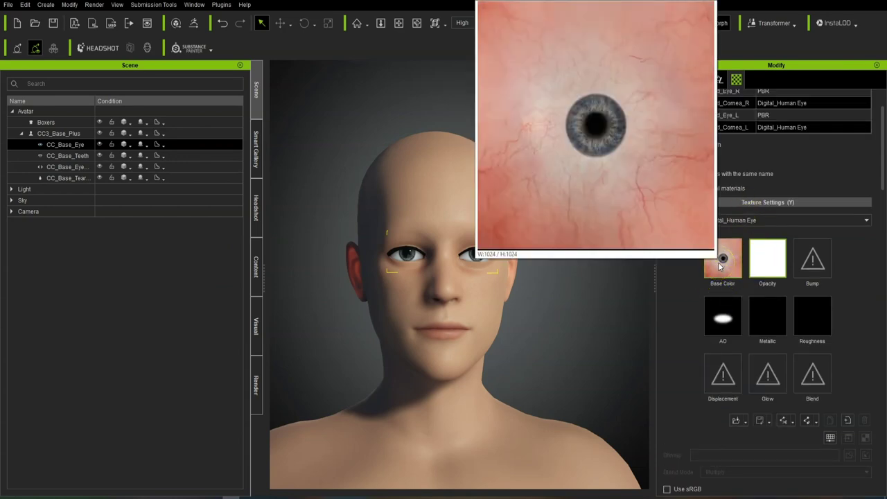
click(719, 266)
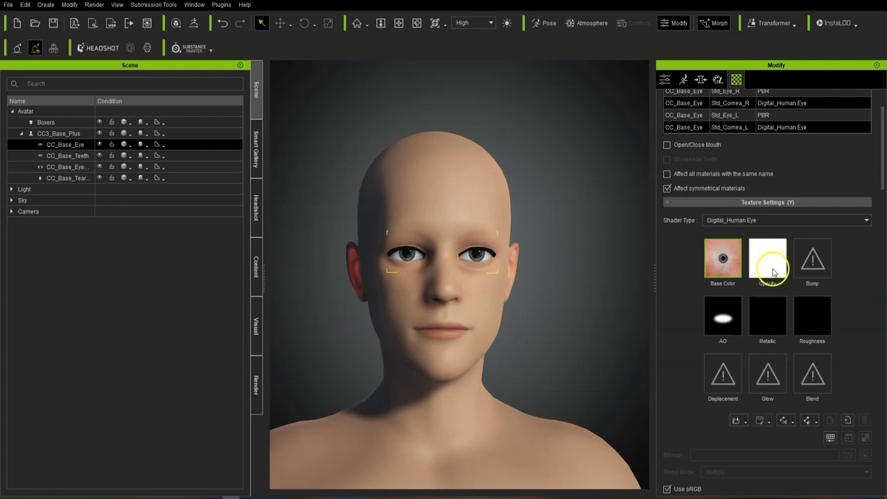
click(696, 128)
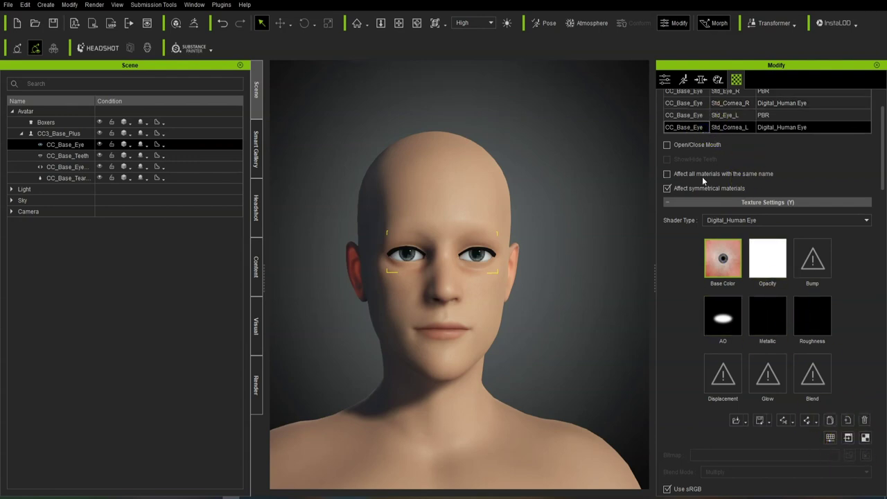
click(850, 437)
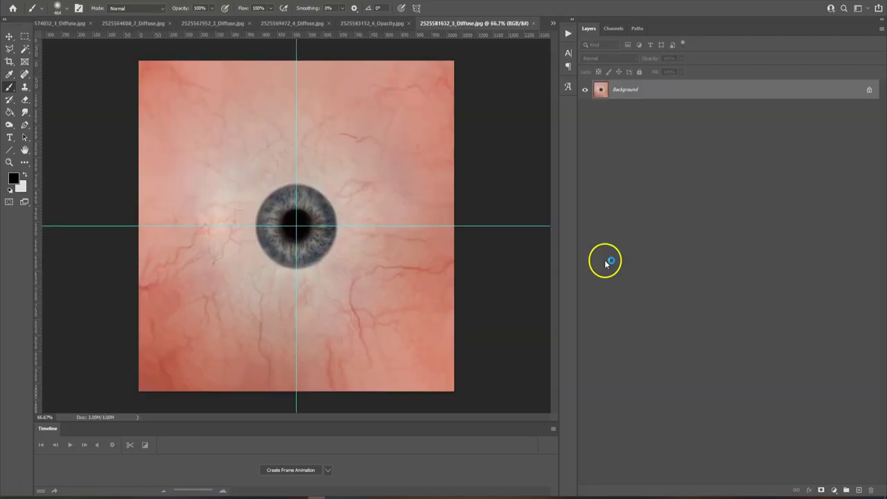
Make an elliptical selection around the pupil and paint it solid black on a new layer
click(25, 36)
key(ctrl+plus)
drag(27, 39, 28, 40)
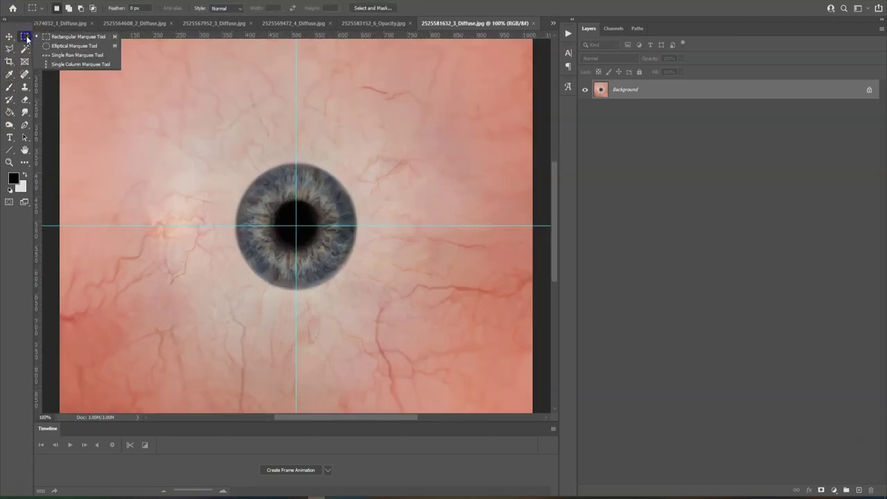
click(70, 46)
drag(283, 198, 317, 251)
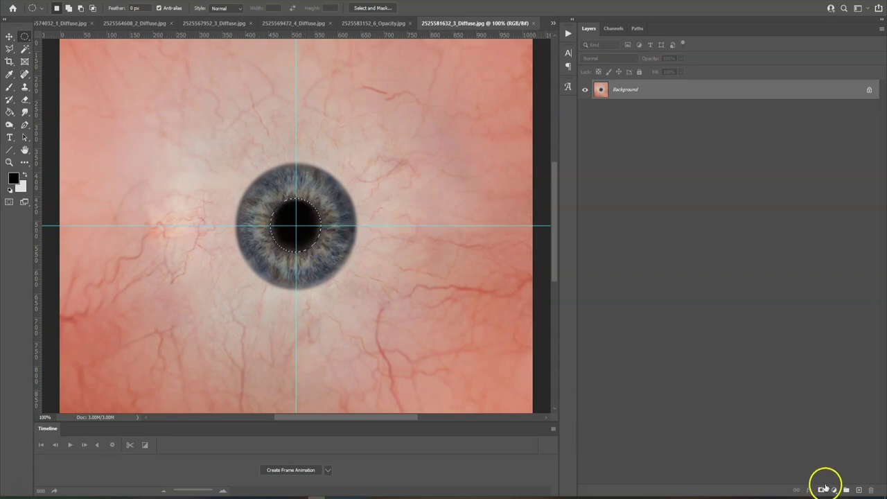
click(857, 490)
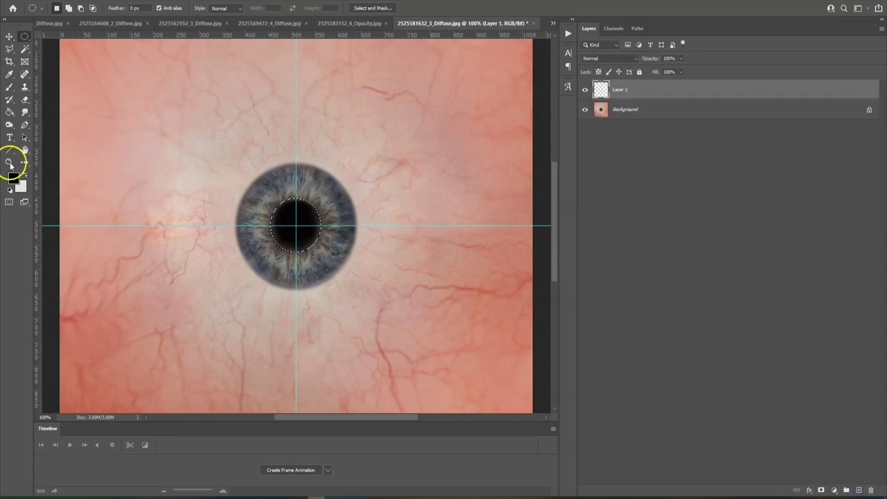
click(11, 87)
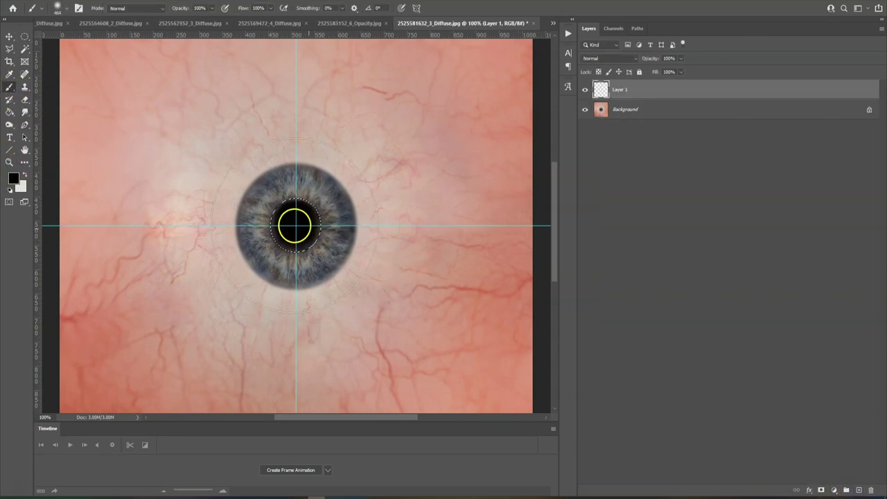
Draw an elliptical selection around the whole iris, about 260 by 262 px
click(24, 36)
drag(230, 155, 359, 290)
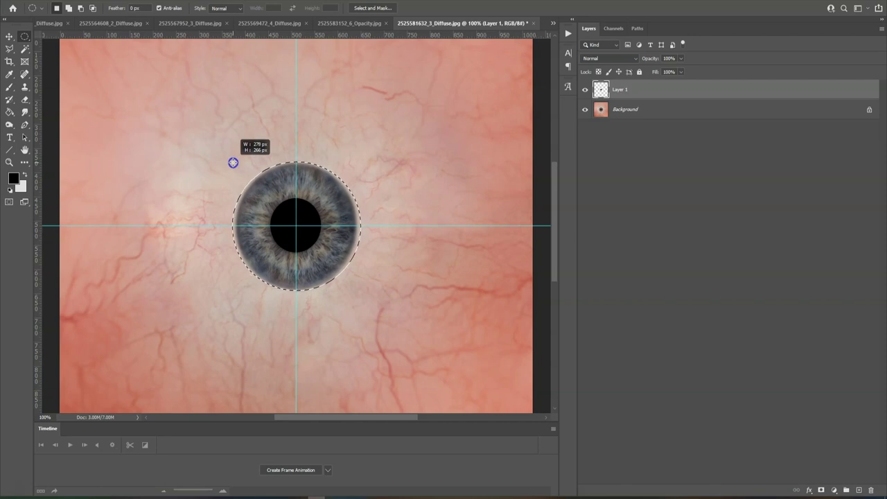
drag(236, 170, 354, 289)
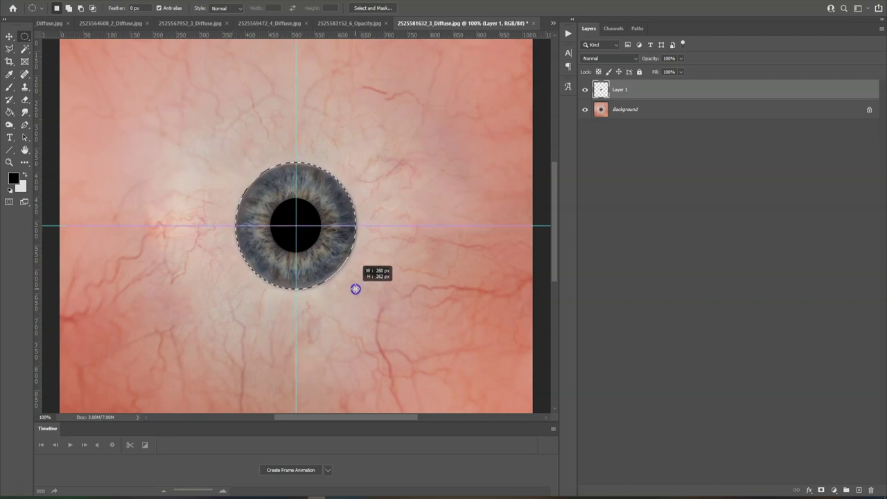
Choose a dark blue foreground color and paint the selected iris on a new layer beneath the pupil layer
click(15, 179)
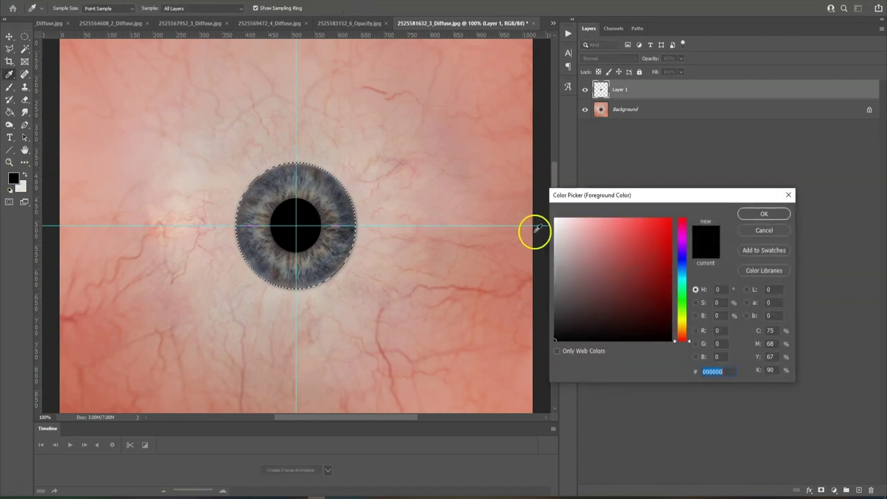
click(679, 272)
drag(645, 277, 628, 300)
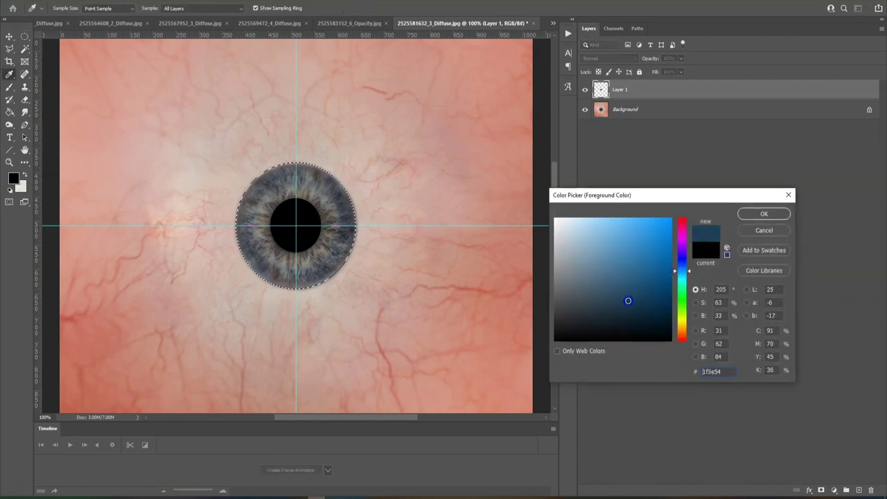
click(762, 214)
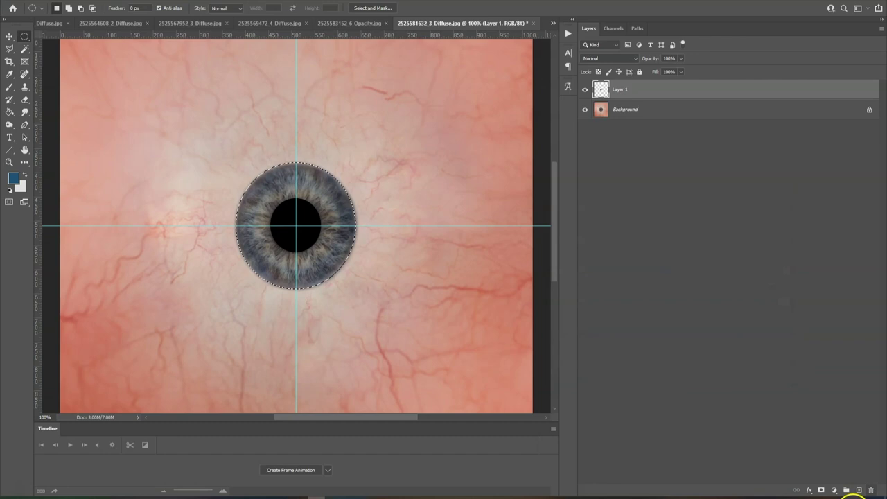
click(859, 490)
drag(635, 94, 632, 120)
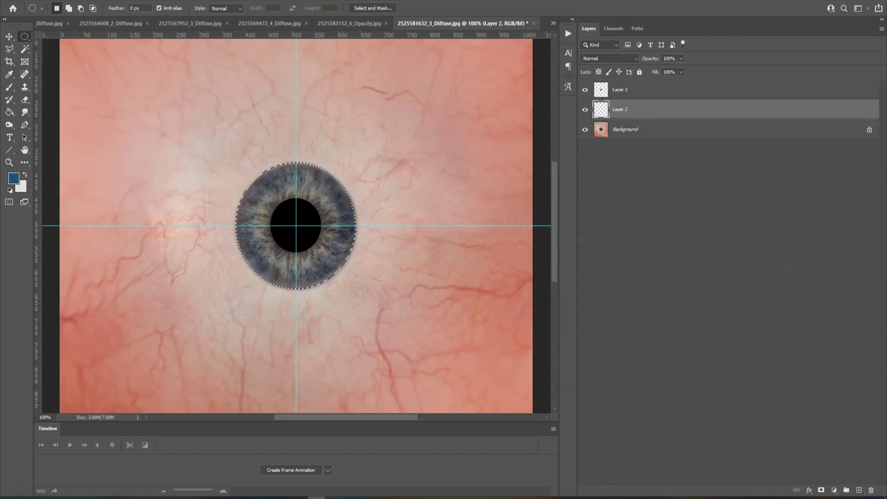
click(9, 88)
drag(328, 289, 317, 224)
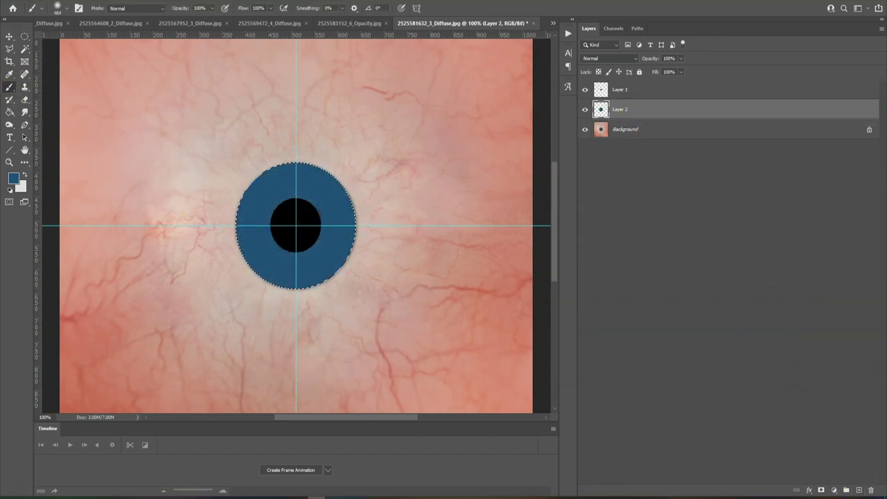
Clear the iris selection and merge the pupil and iris layers into the Background
click(104, 1)
click(113, 14)
click(19, 1)
shift+click(665, 93)
shift+click(667, 130)
right_click(667, 132)
click(721, 210)
Save the flattened eye texture with the blue iris and black pupil, and switch back to Character Creator
click(13, 1)
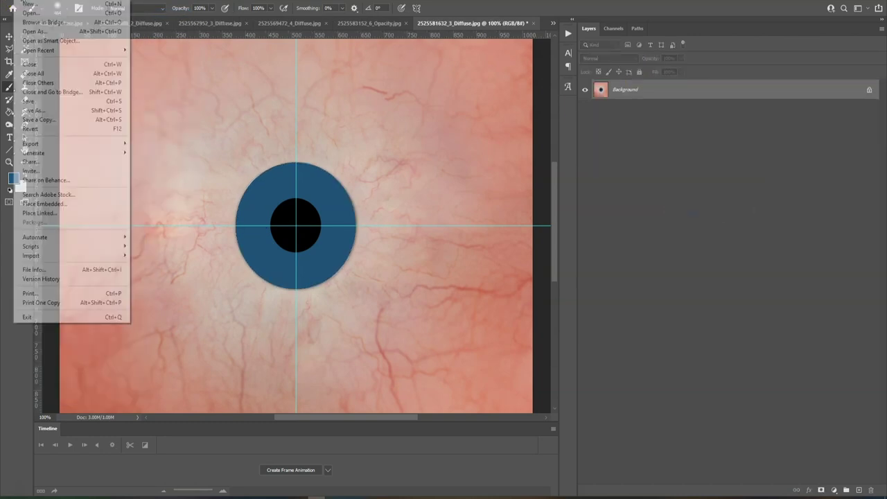
click(49, 103)
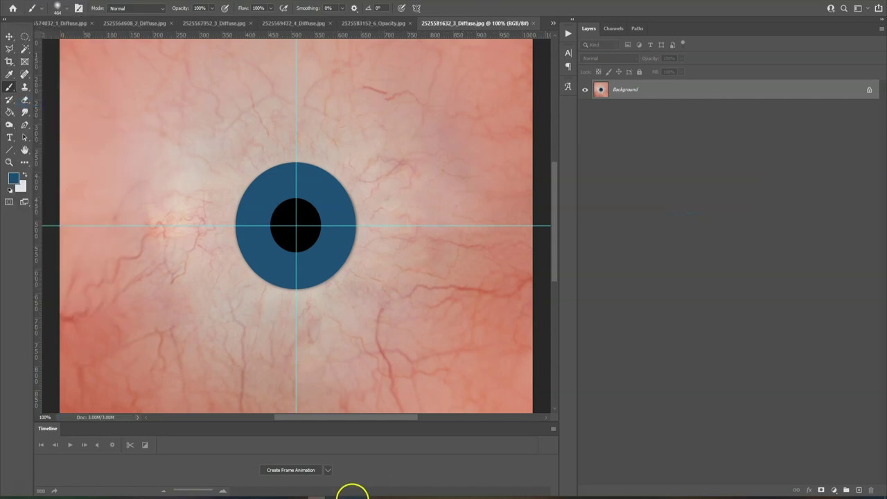
click(229, 494)
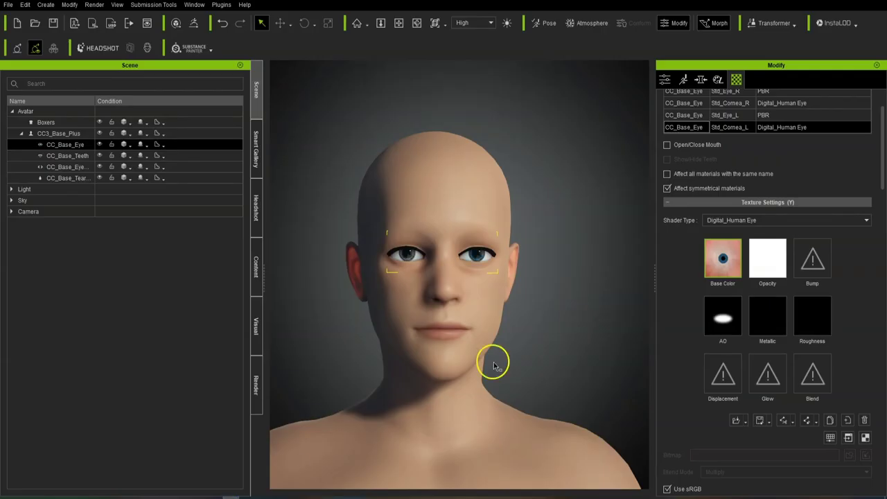
Examine the avatar's recolored eyes up close and from several angles and distances
scroll(494, 365, up, 5)
right_drag(560, 316, 492, 337)
scroll(493, 338, down, 6)
middle_drag(499, 436, 526, 358)
right_drag(479, 365, 506, 380)
scroll(514, 305, up, 4)
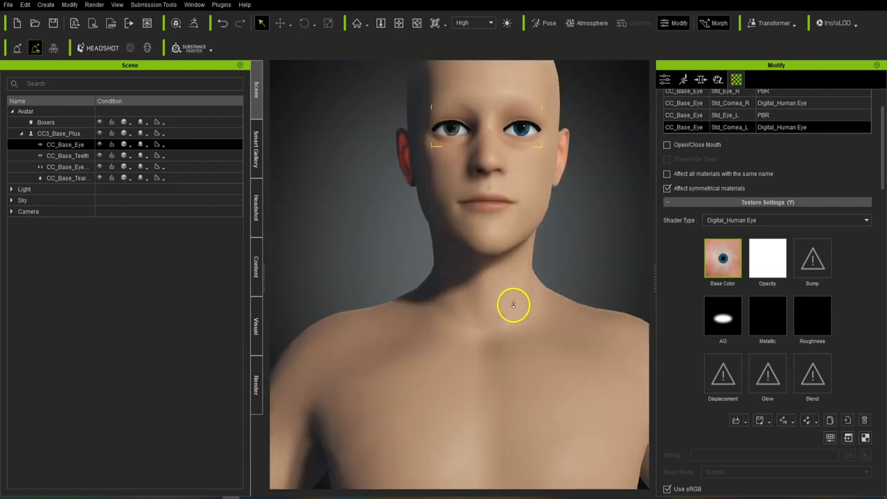
scroll(568, 208, up, 3)
scroll(579, 201, down, 5)
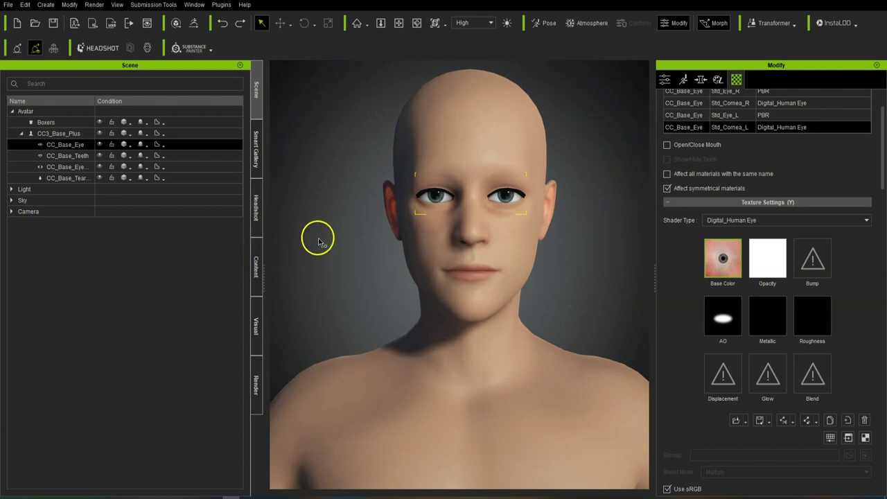
scroll(507, 222, up, 3)
scroll(506, 222, down, 2)
Replace the avatar's eyes with the white, black-pupil Slac...Eyes preset from the Eye templates, replacing the whole object
click(255, 264)
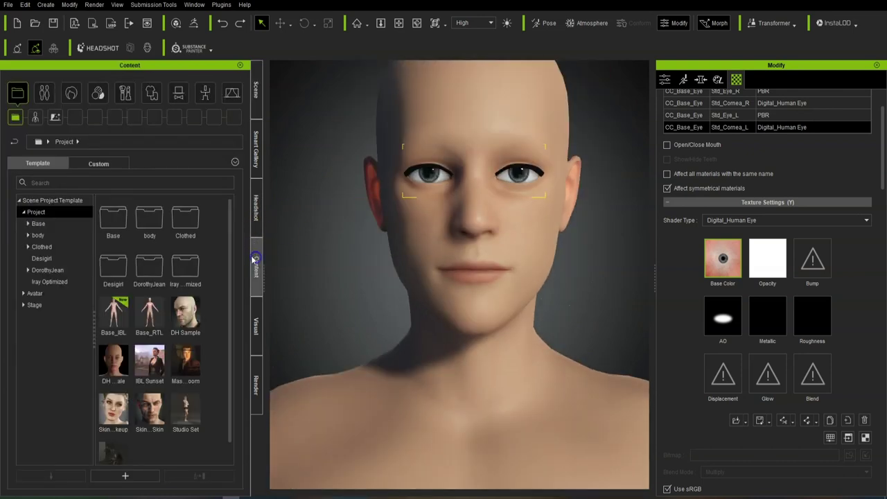
click(44, 93)
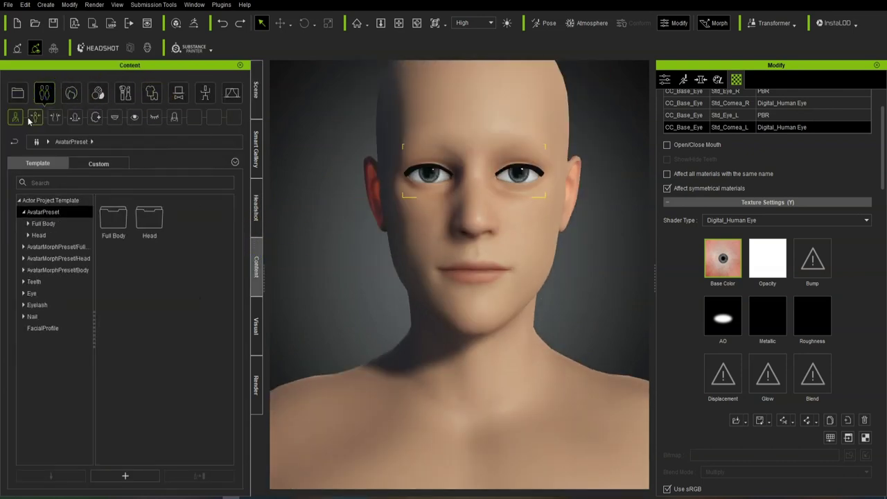
click(134, 118)
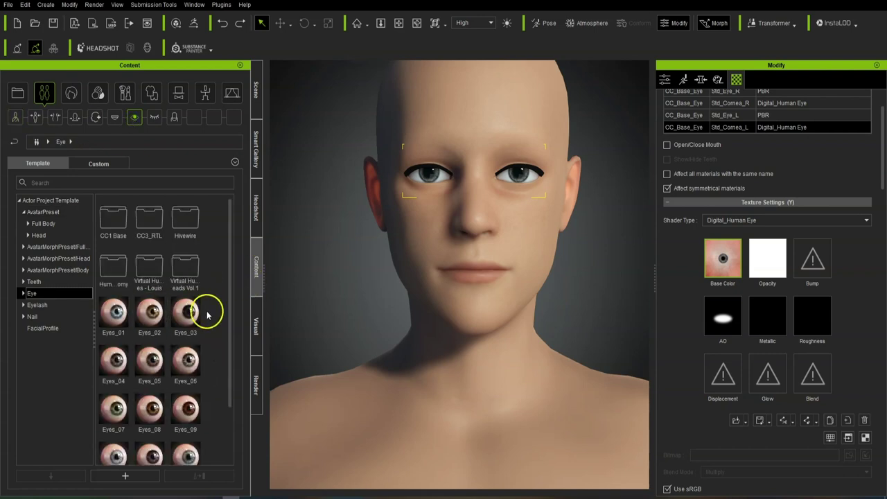
scroll(207, 316, down, 2)
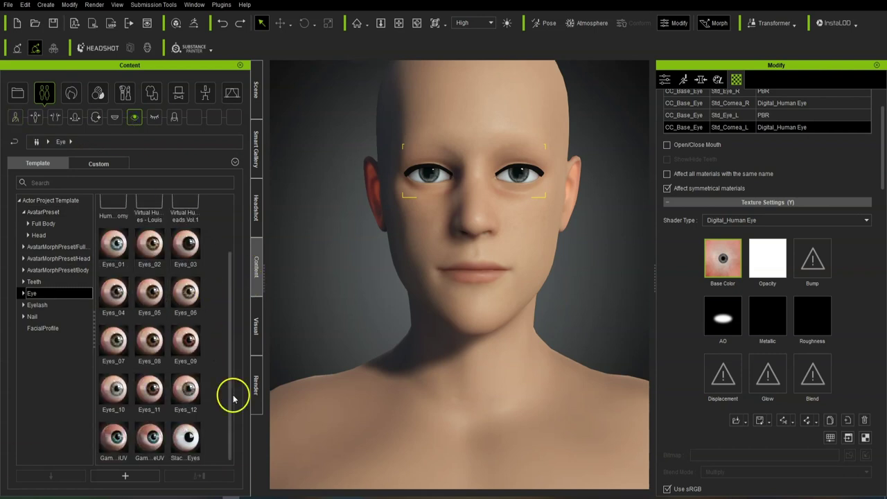
double_click(187, 433)
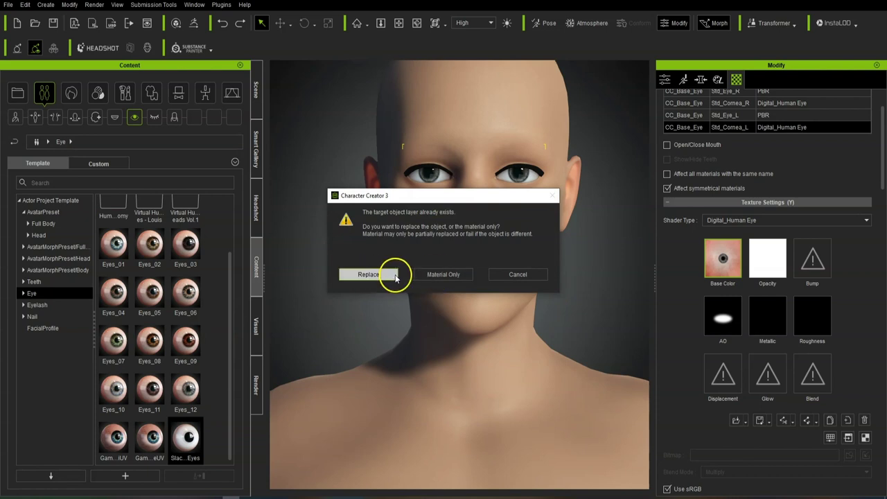
click(392, 275)
Examine the avatar with its new eyes from different angles, from the face out to the whole body
mouse_move(545, 284)
right_down()
mouse_move(430, 281)
mouse_move(543, 288)
right_up()
scroll(509, 326, down, 5)
mouse_move(481, 354)
right_down()
mouse_move(517, 362)
mouse_move(469, 361)
right_up()
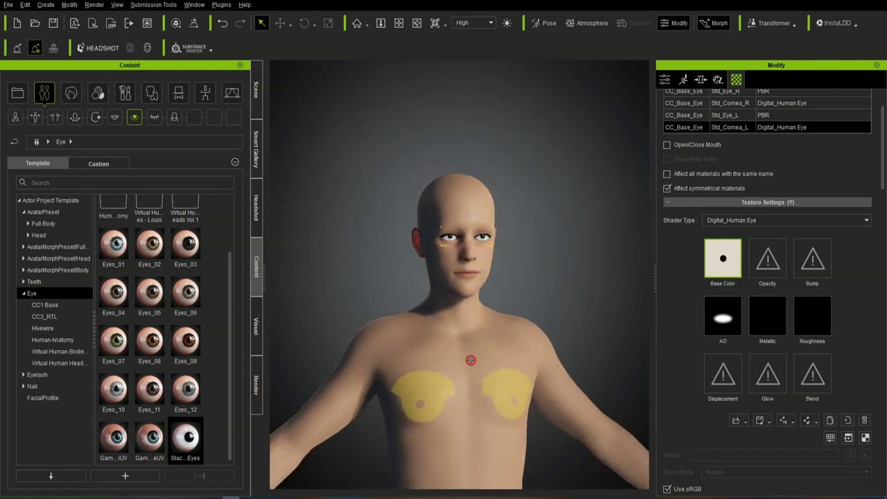
click(533, 321)
drag(564, 310, 480, 300)
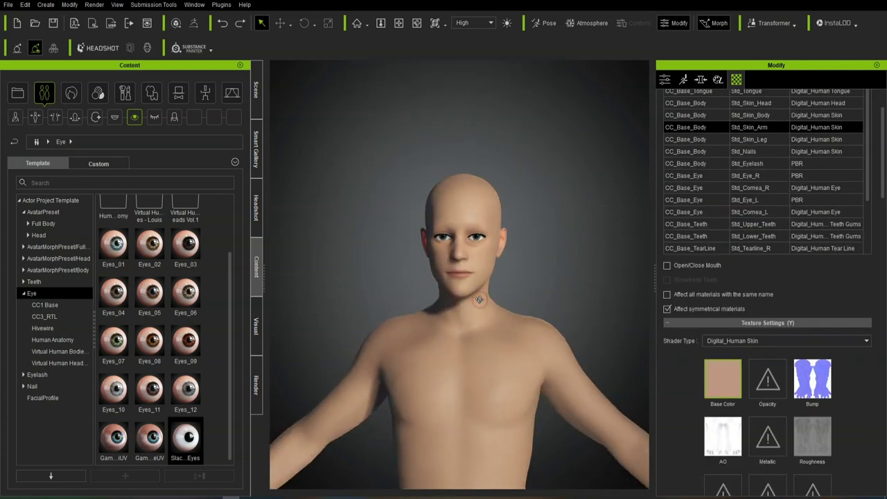
scroll(507, 235, up, 3)
right_drag(508, 333, 491, 265)
scroll(513, 311, up, 3)
scroll(514, 310, down, 5)
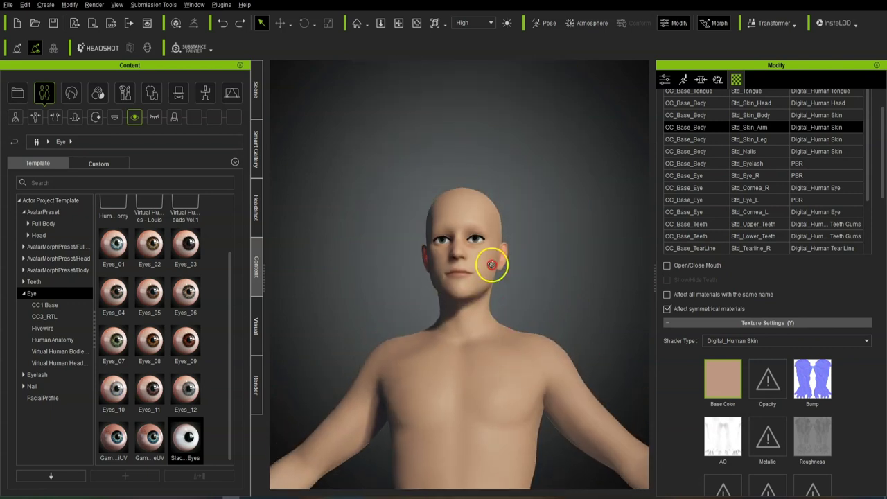
scroll(488, 291, down, 2)
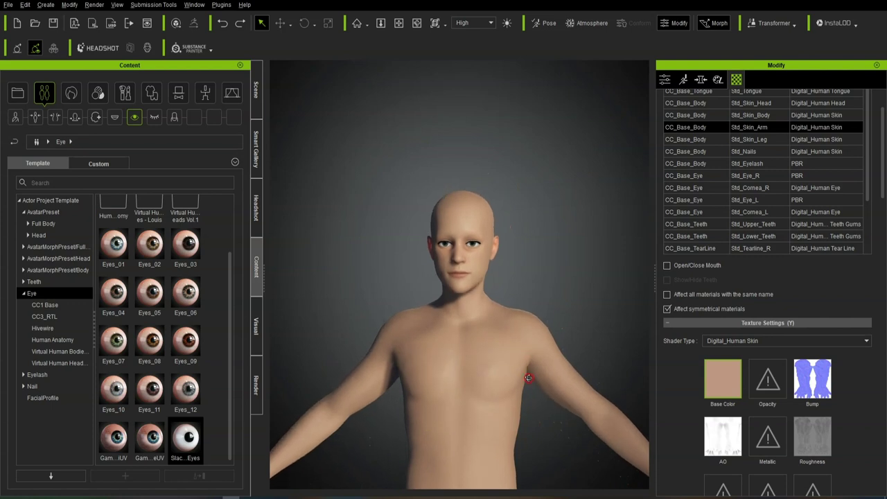
right_drag(528, 377, 531, 373)
middle_drag(534, 357, 495, 210)
scroll(484, 231, down, 4)
right_drag(472, 298, 467, 299)
drag(467, 299, 495, 307)
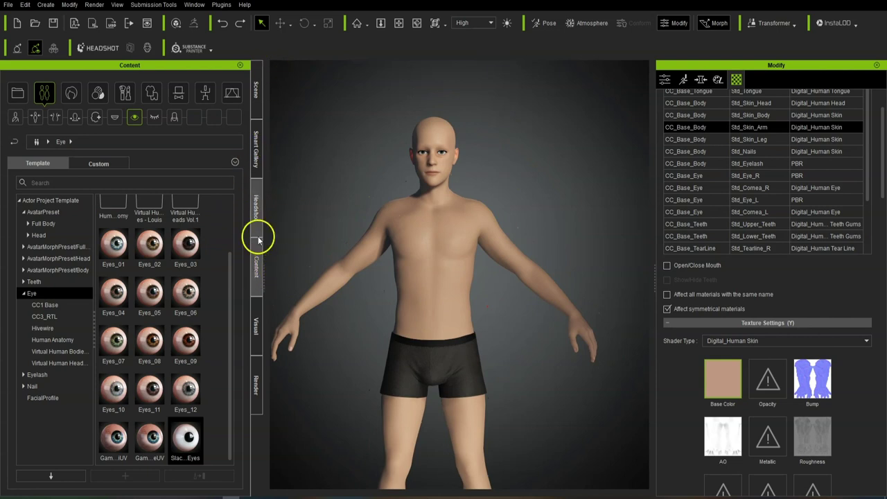
Browse the clothing templates for underwear, shirts and the subcategories of Others, from Hivewire_Huntress to Toon Hair
scroll(185, 277, up, 2)
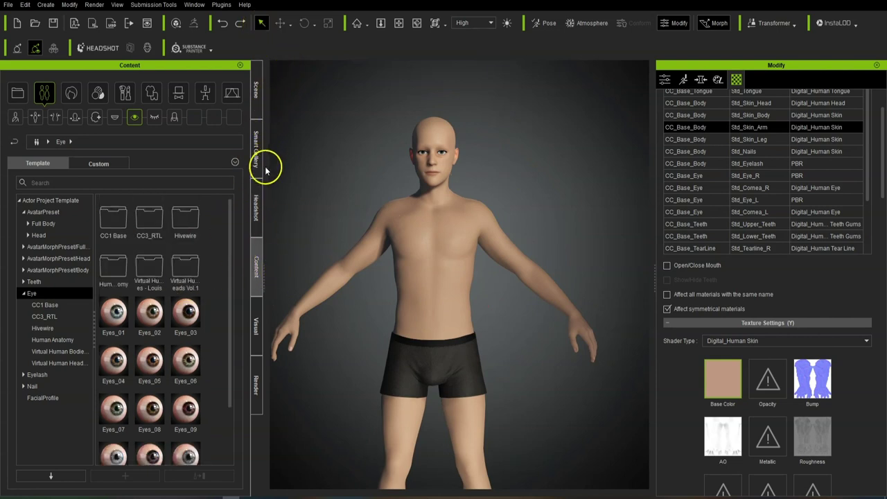
click(158, 97)
scroll(124, 281, down, 3)
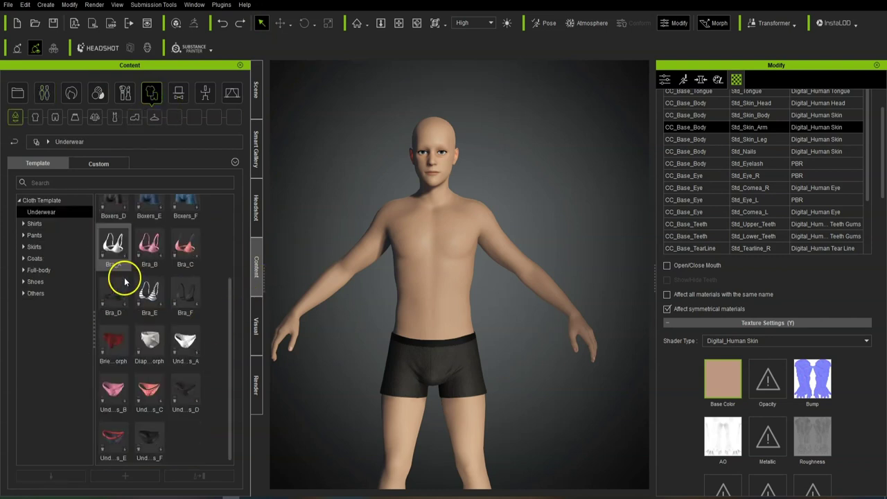
click(65, 223)
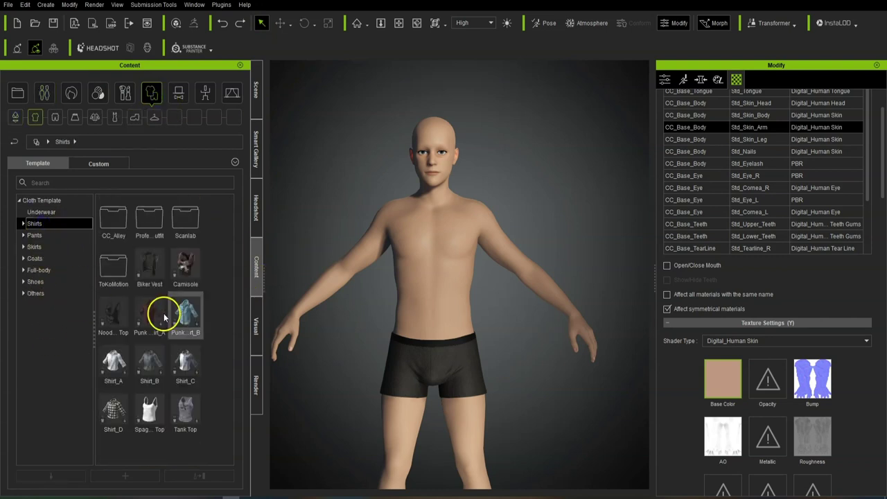
click(25, 294)
click(53, 305)
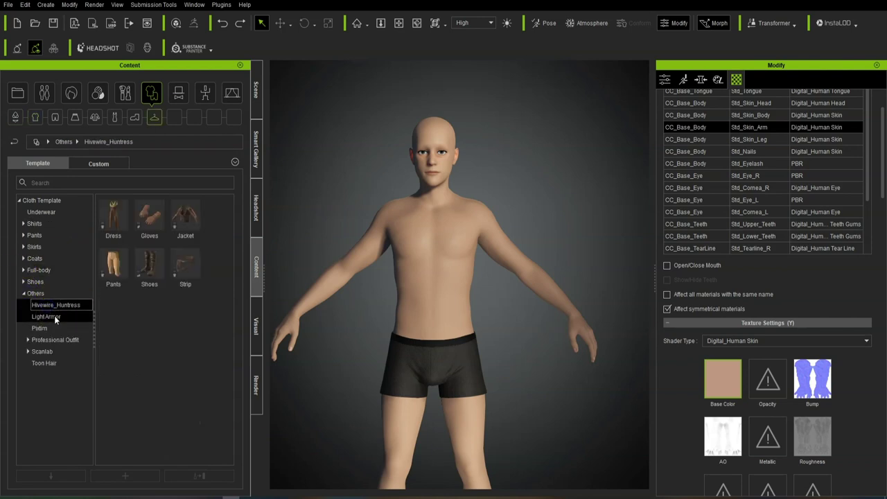
click(54, 317)
click(54, 329)
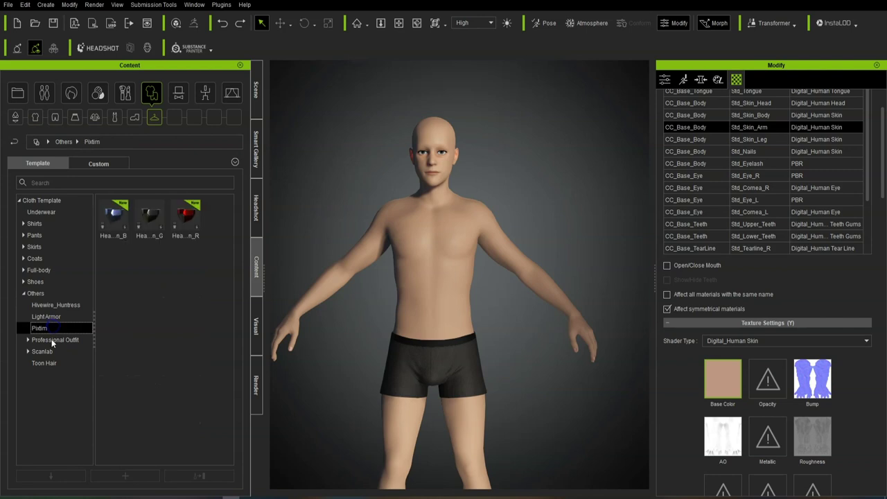
click(50, 340)
click(26, 352)
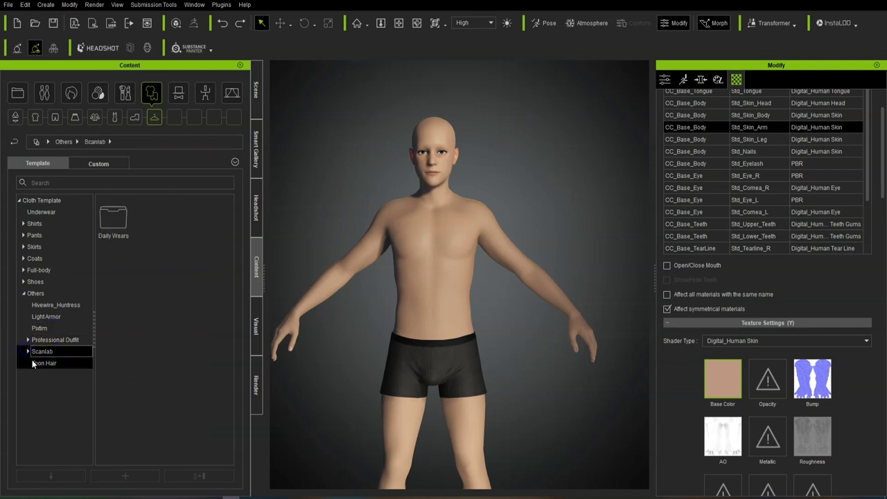
click(32, 363)
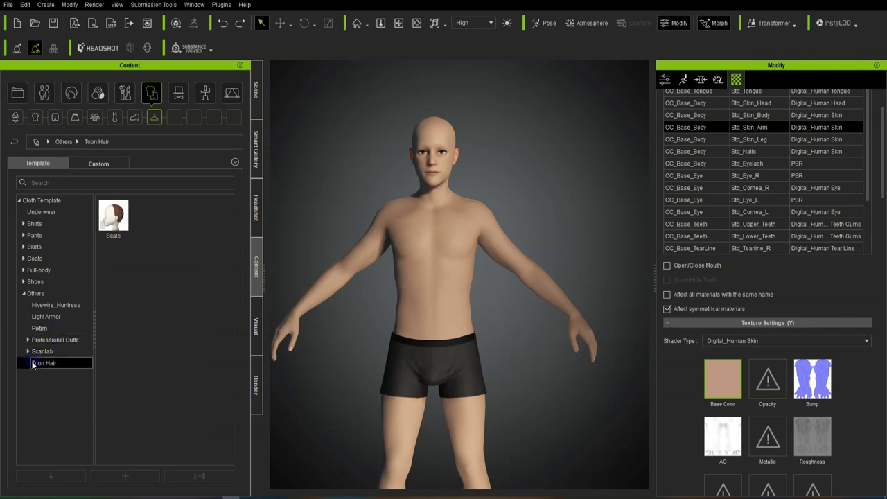
Browse the full-body outfits and the pants templates, including the Plain Base professional outfit
click(23, 270)
click(48, 283)
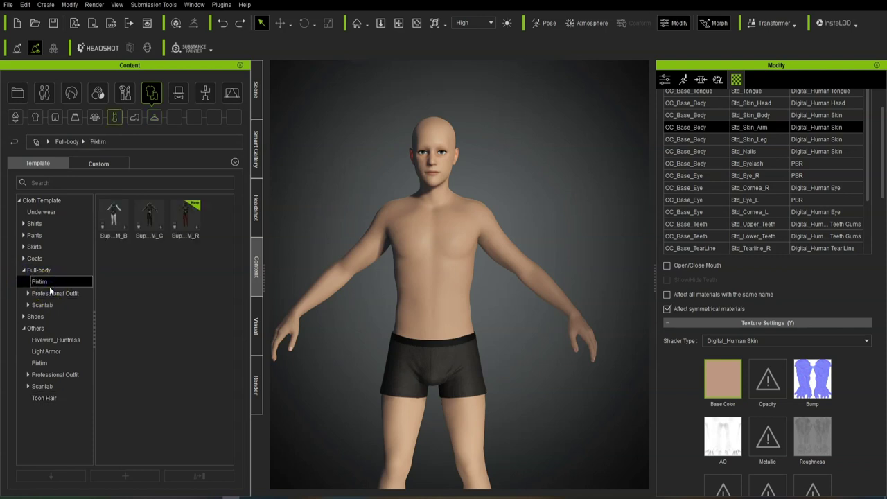
click(47, 305)
click(23, 235)
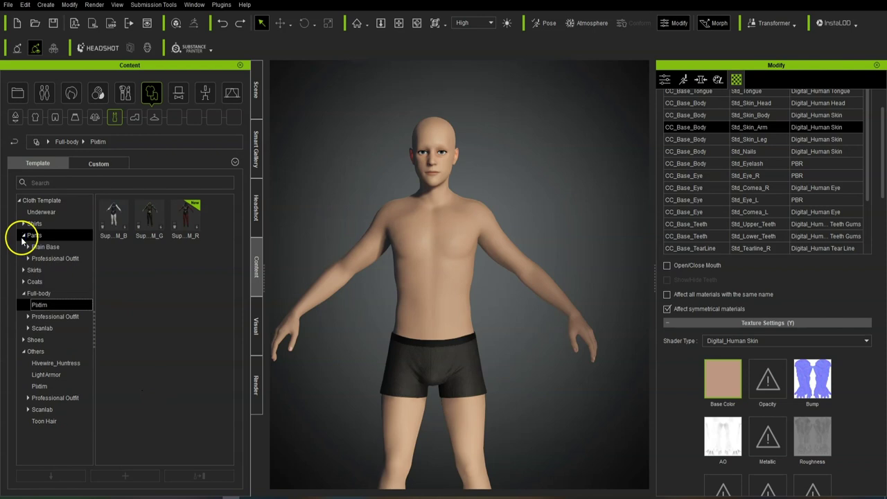
click(28, 247)
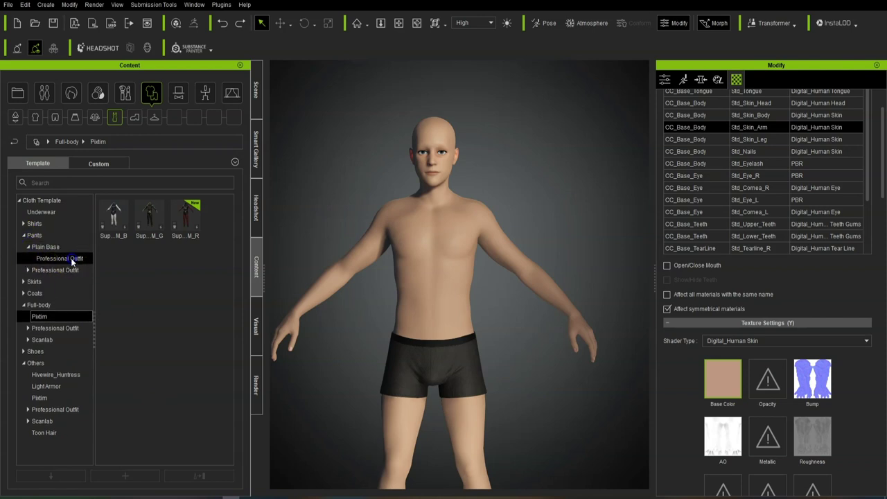
click(69, 258)
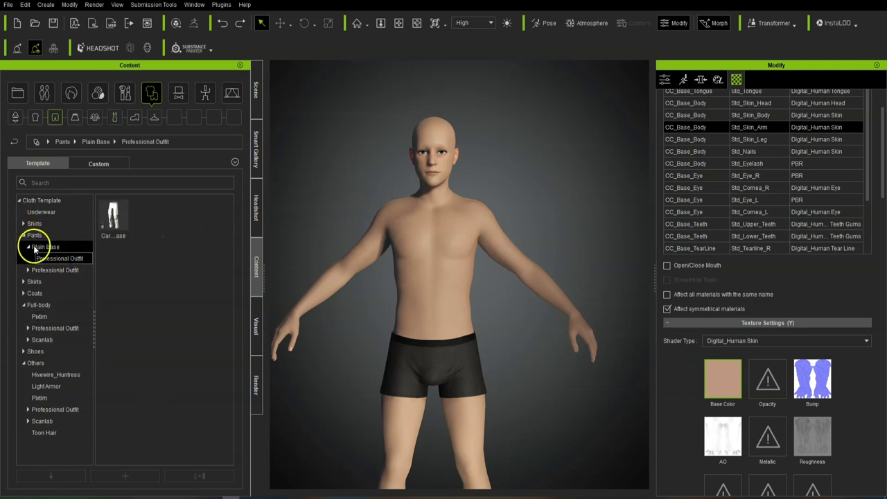
click(33, 235)
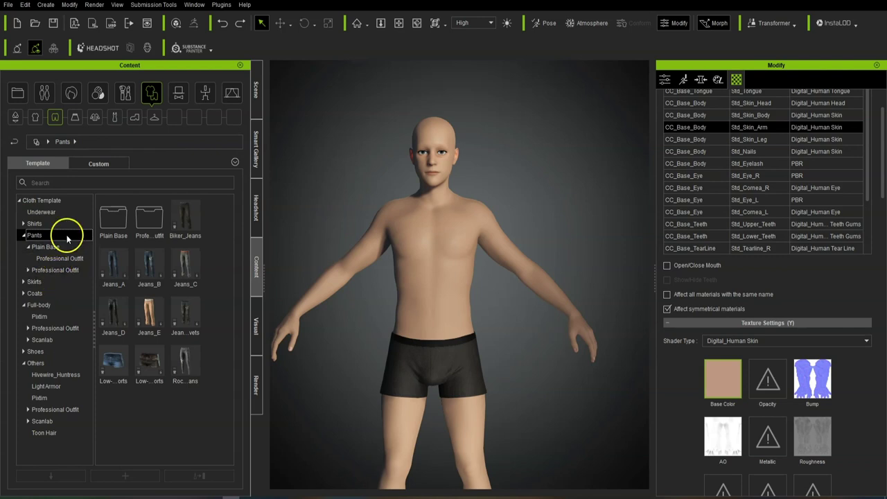
click(21, 235)
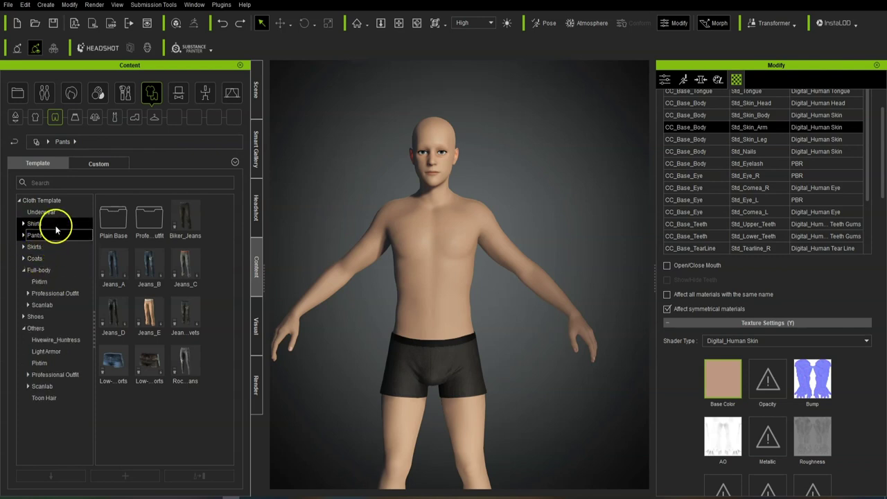
Dress the avatar in Shirt_A from the shirt templates, using the Fit Body Shape option
click(68, 223)
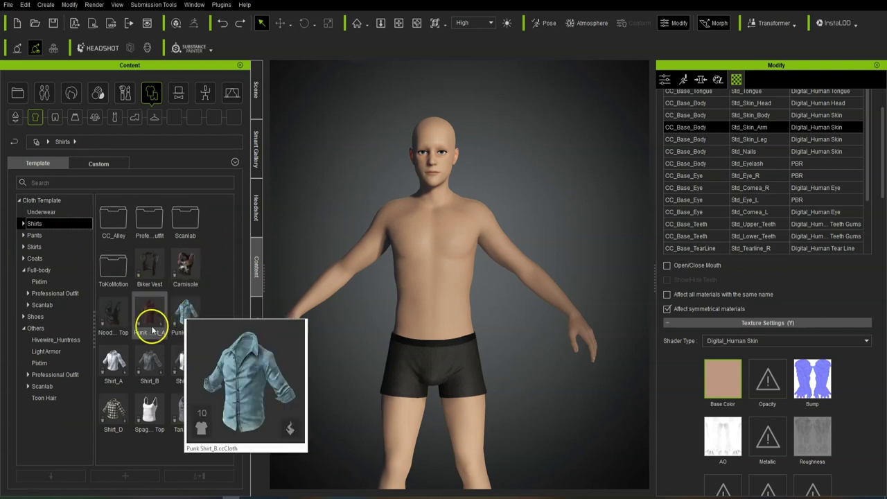
double_click(111, 365)
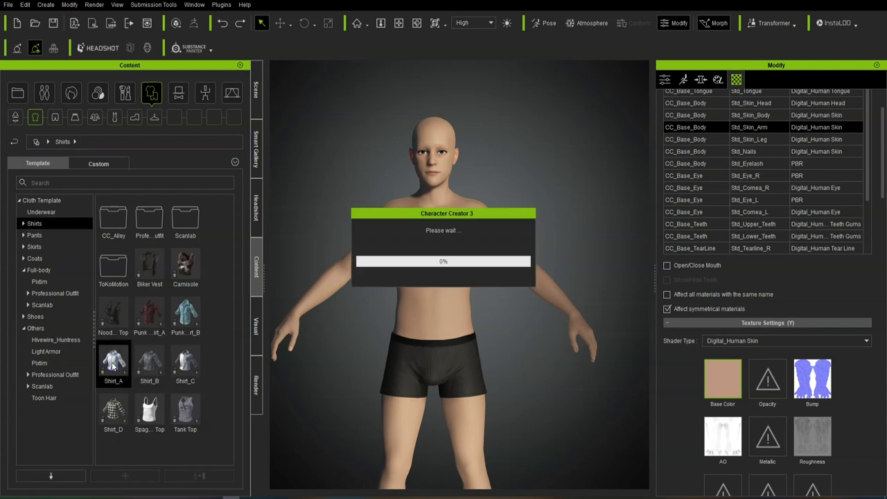
click(332, 260)
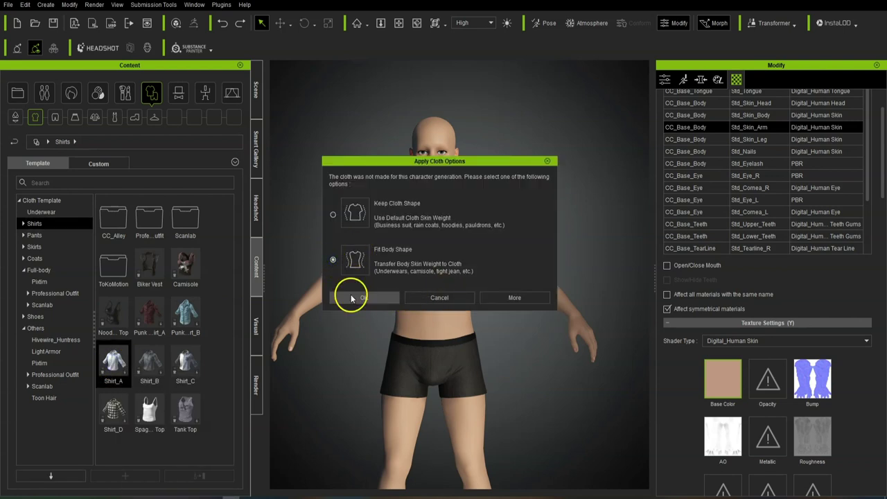
click(355, 299)
click(410, 281)
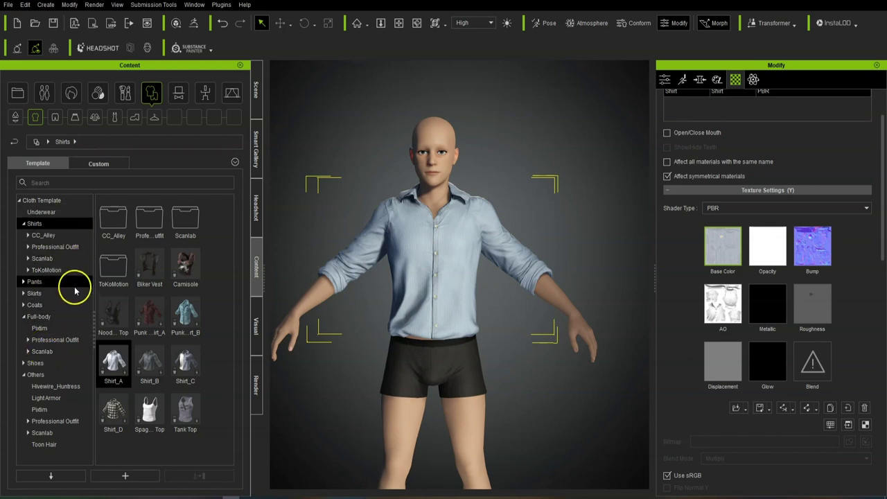
Dress the avatar in the Rocker jeans from the pants templates and show the list of scene objects
click(73, 287)
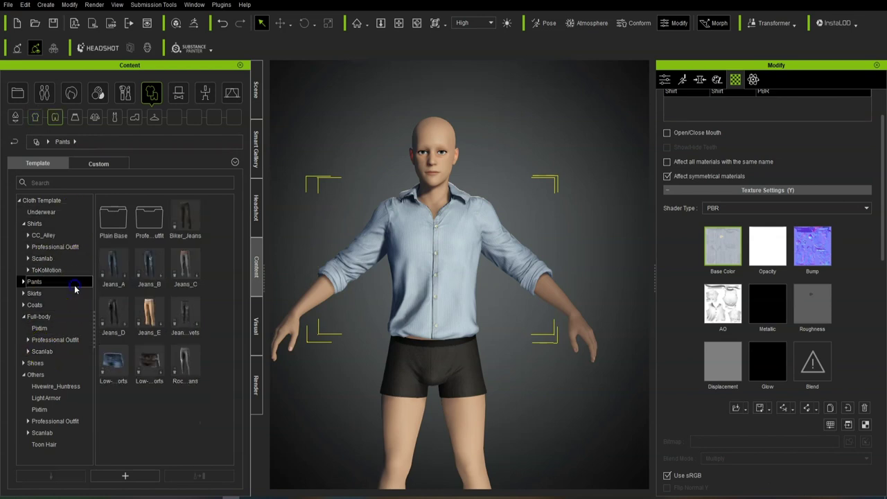
double_click(186, 360)
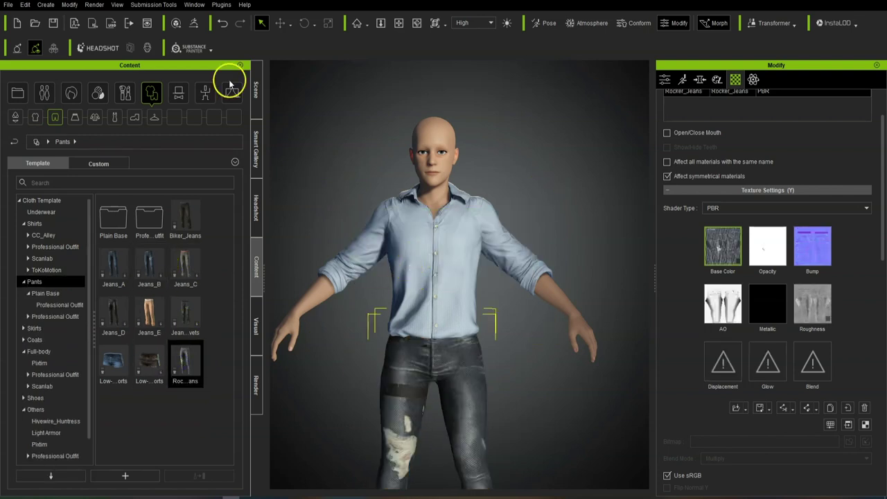
click(254, 91)
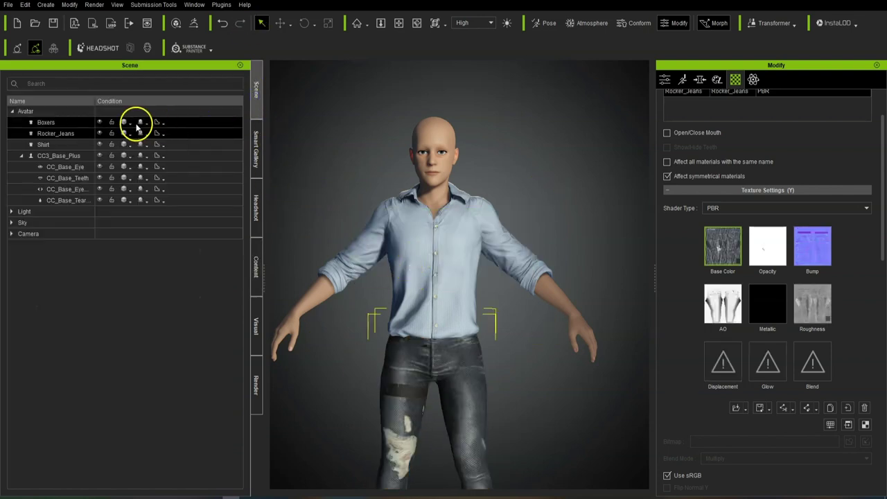
Delete the Boxers underwear from the avatar
click(58, 125)
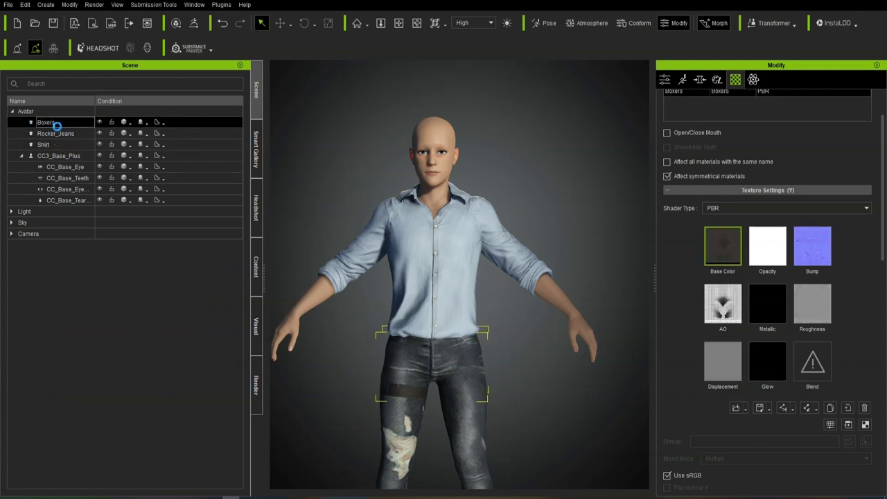
key(Delete)
scroll(445, 318, down, 3)
middle_drag(508, 406, 499, 338)
scroll(471, 305, up, 1)
scroll(481, 194, up, 5)
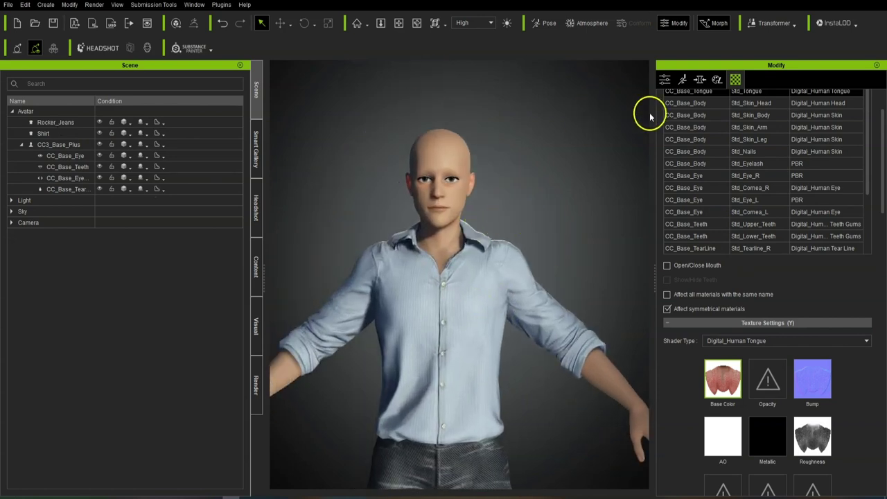
Remove the Bump, AO and Roughness textures from the shirt's material
click(338, 242)
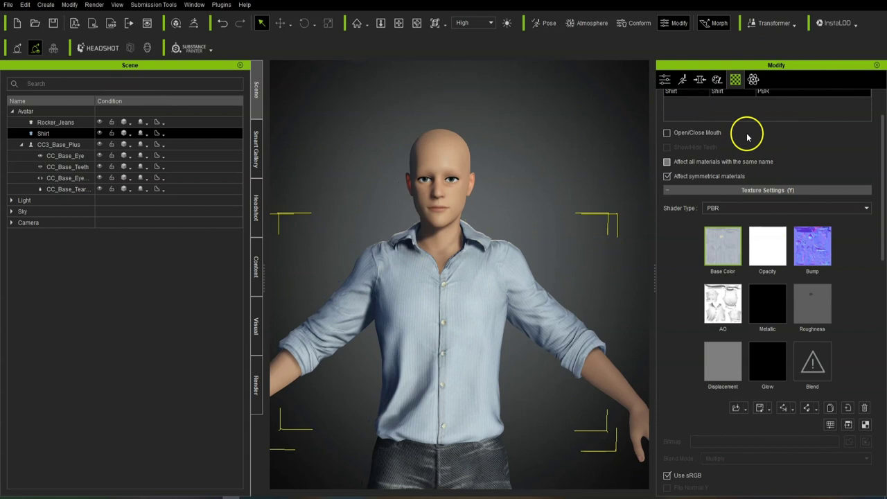
scroll(741, 173, up, 3)
scroll(848, 353, down, 3)
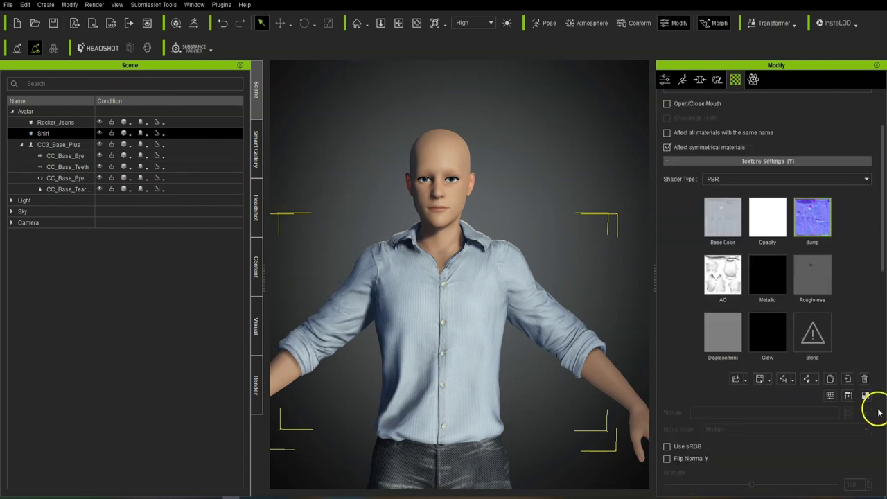
scroll(757, 443, down, 3)
scroll(854, 335, up, 3)
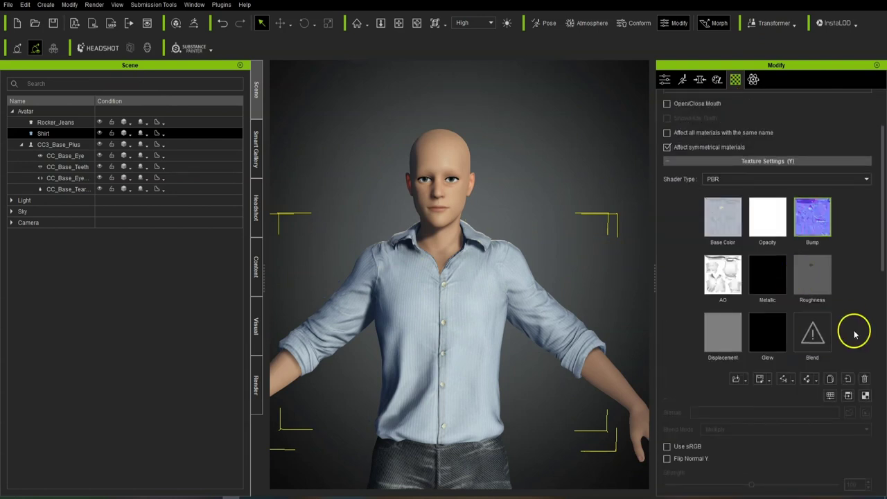
click(863, 378)
click(723, 273)
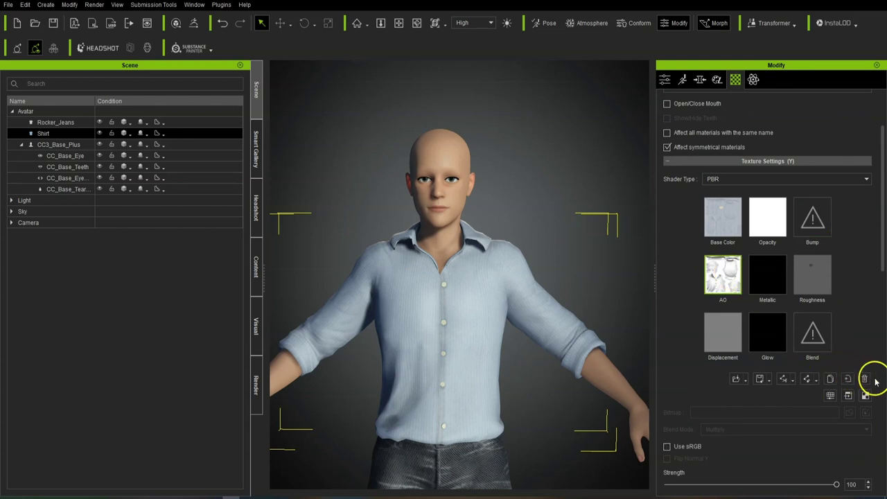
click(864, 379)
click(821, 278)
click(864, 379)
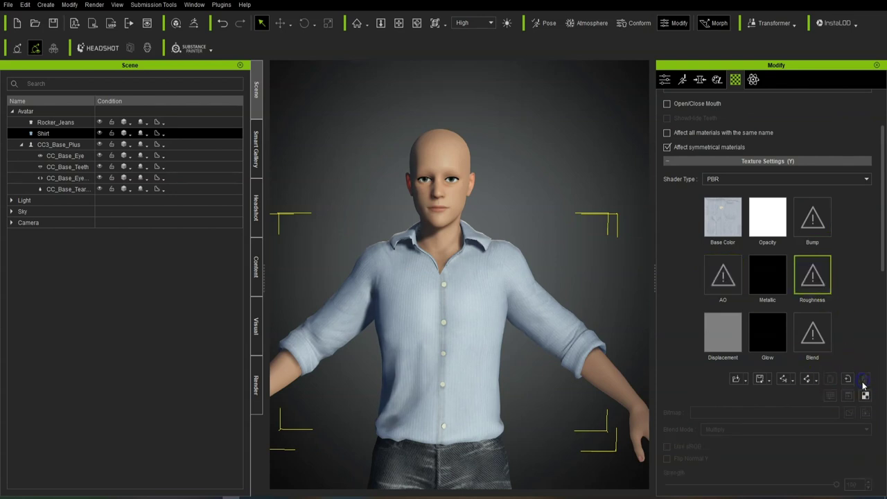
Set the strength of the shirt's Base Color texture to 53
click(773, 223)
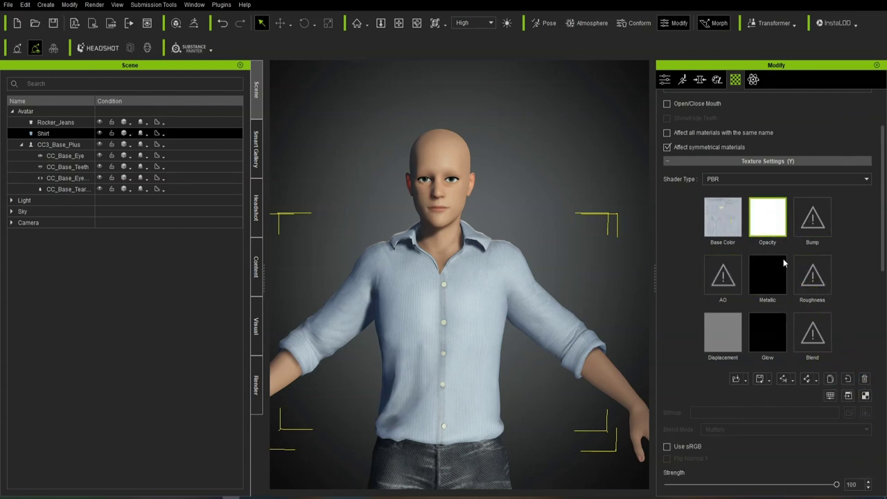
click(713, 218)
drag(835, 485, 731, 485)
Set the shirt's diffuse color to the muted blue #90a3bb
middle_drag(569, 373, 575, 294)
scroll(787, 411, down, 3)
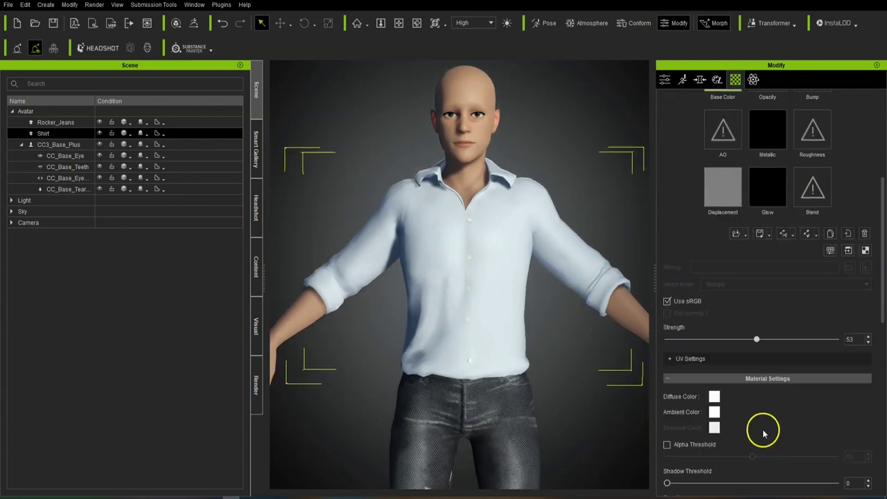
click(714, 396)
drag(528, 140, 136, 179)
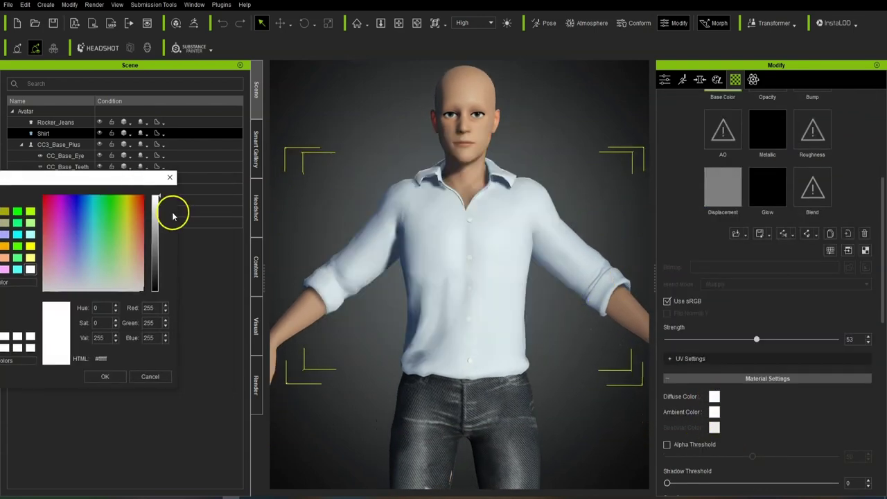
mouse_move(159, 213)
mouse_down()
mouse_move(159, 234)
mouse_move(159, 221)
mouse_up()
click(82, 219)
drag(81, 218, 84, 273)
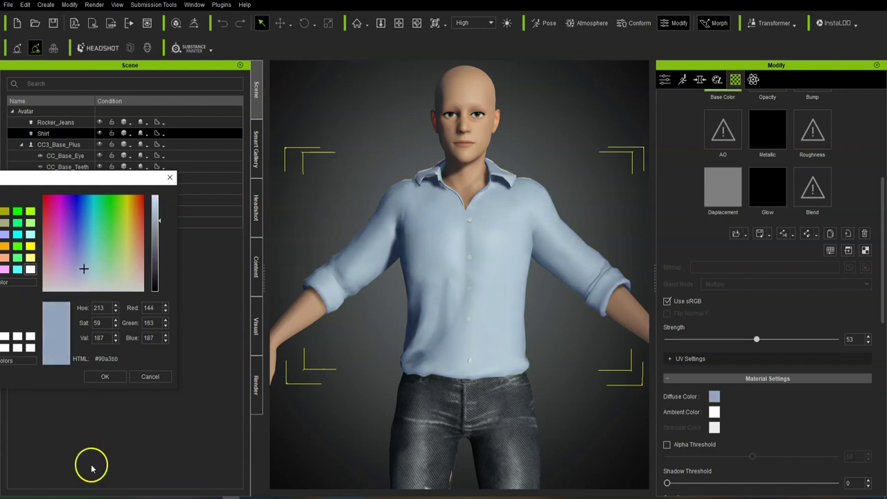
click(104, 376)
right_drag(602, 356, 534, 337)
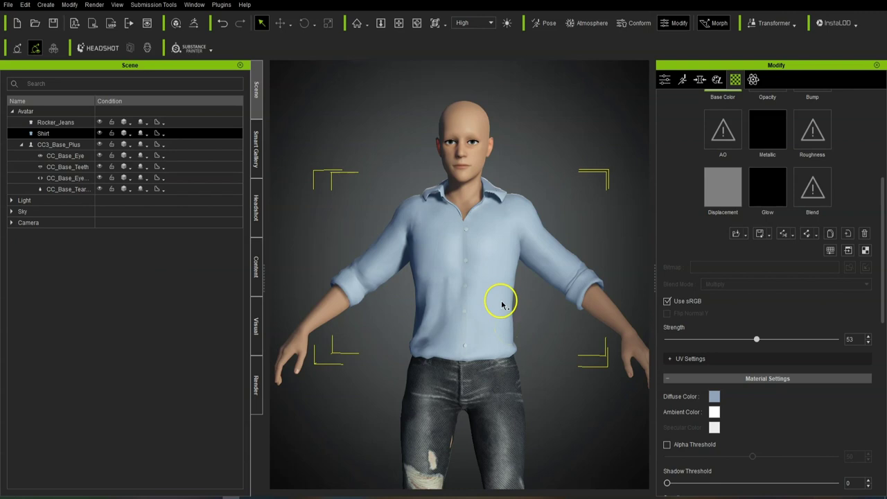
middle_drag(570, 336, 568, 353)
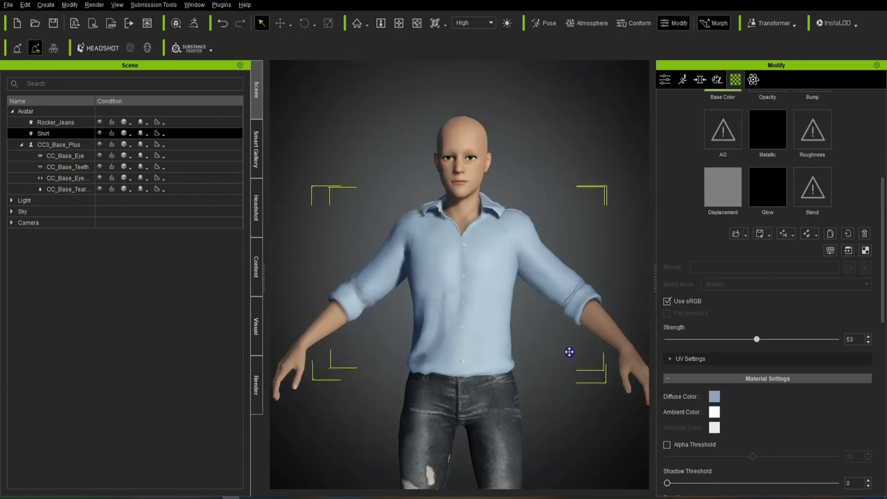
Smooth the shirt mesh with the smoothing Sculpt brush in Edit Mesh, covering the collar, sleeve, hem, side and shoulder, and finish mesh editing
click(665, 79)
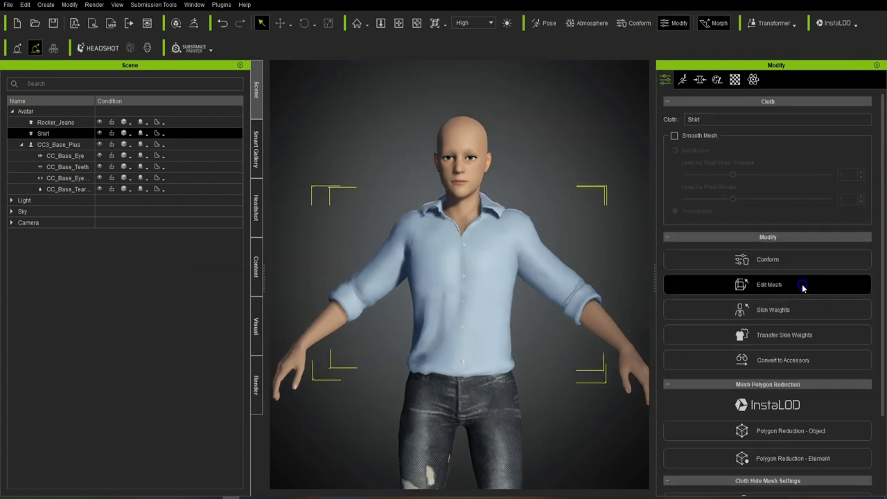
click(746, 284)
scroll(607, 227, up, 5)
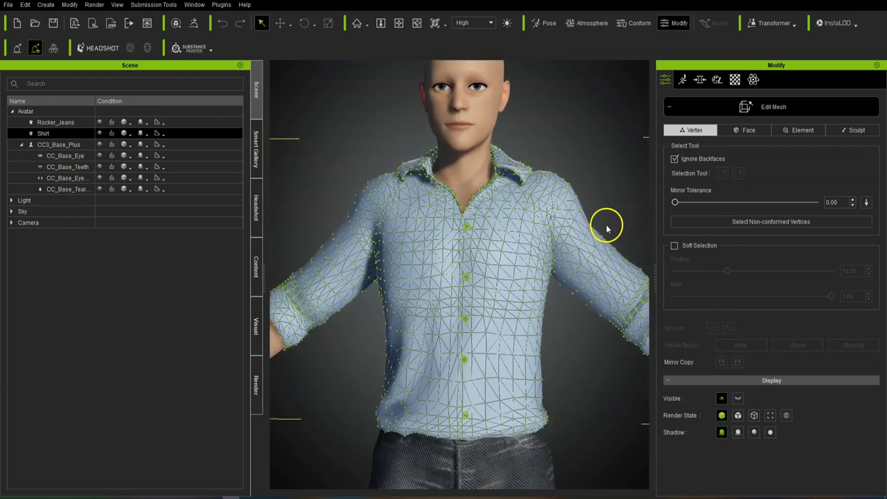
click(867, 130)
click(737, 150)
drag(515, 160, 520, 165)
drag(296, 262, 301, 316)
mouse_move(400, 442)
mouse_down()
mouse_move(382, 434)
mouse_move(432, 392)
mouse_move(565, 457)
mouse_up()
mouse_move(550, 309)
mouse_down()
mouse_move(560, 242)
mouse_move(582, 220)
mouse_move(560, 179)
mouse_up()
drag(353, 180, 386, 187)
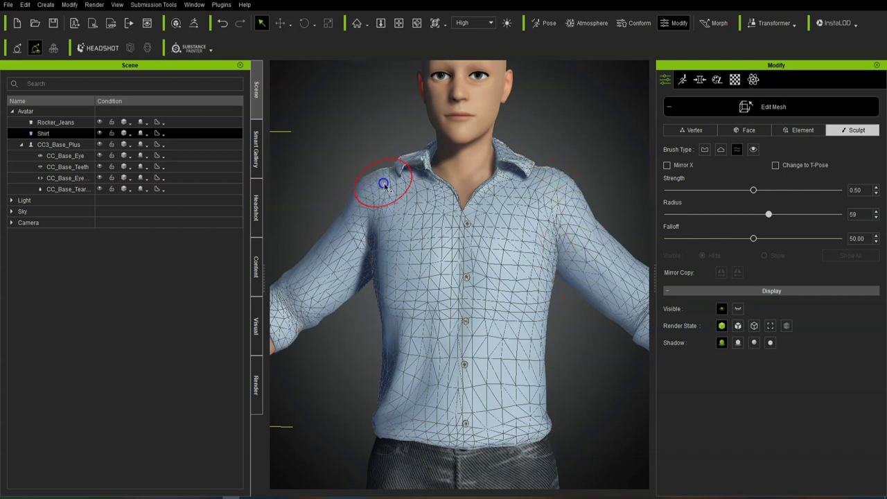
scroll(621, 311, down, 3)
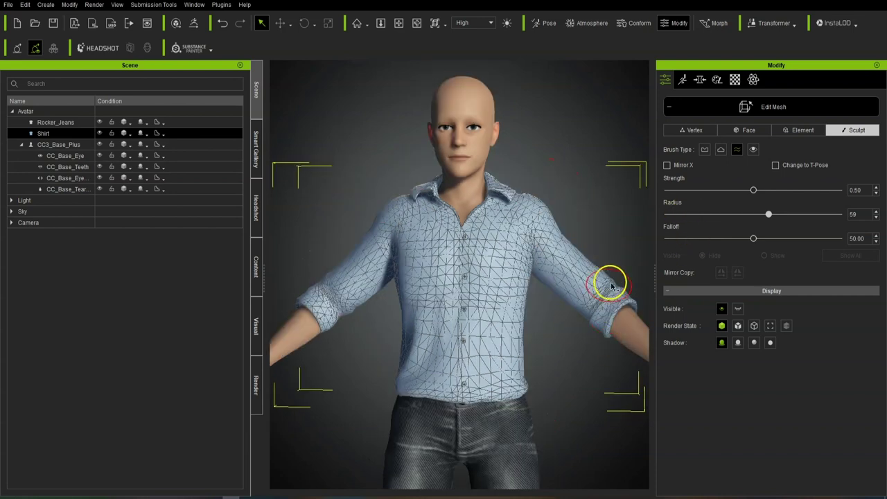
click(667, 109)
Lower the Rocker_Jeans' bump strength to its minimum and remove their Roughness and AO textures
scroll(477, 364, down, 2)
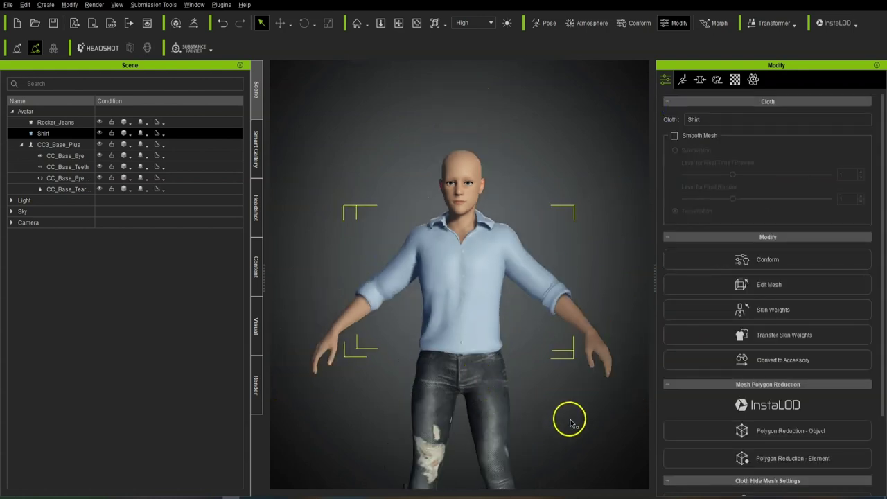
scroll(576, 388, down, 2)
click(51, 125)
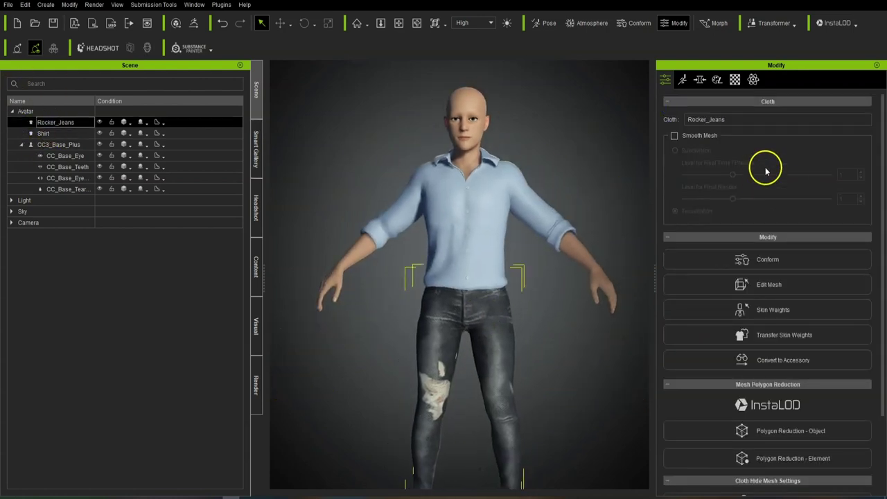
click(734, 80)
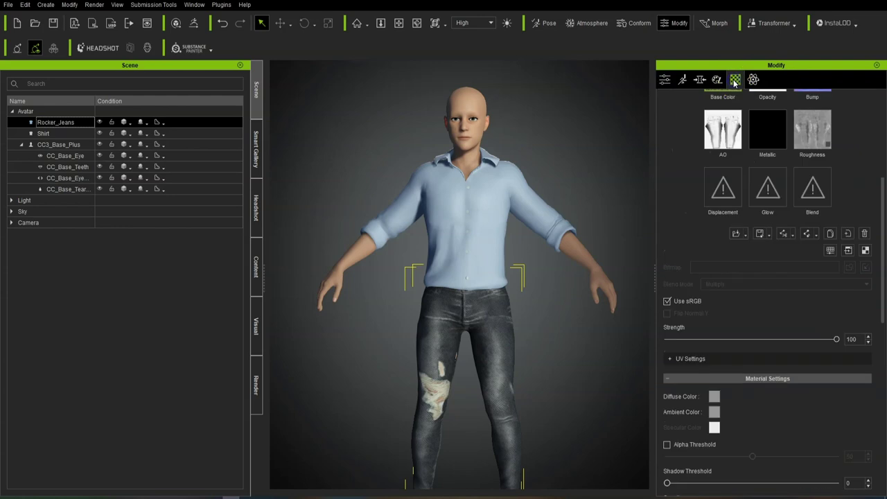
scroll(737, 256, up, 3)
click(823, 250)
scroll(852, 360, down, 2)
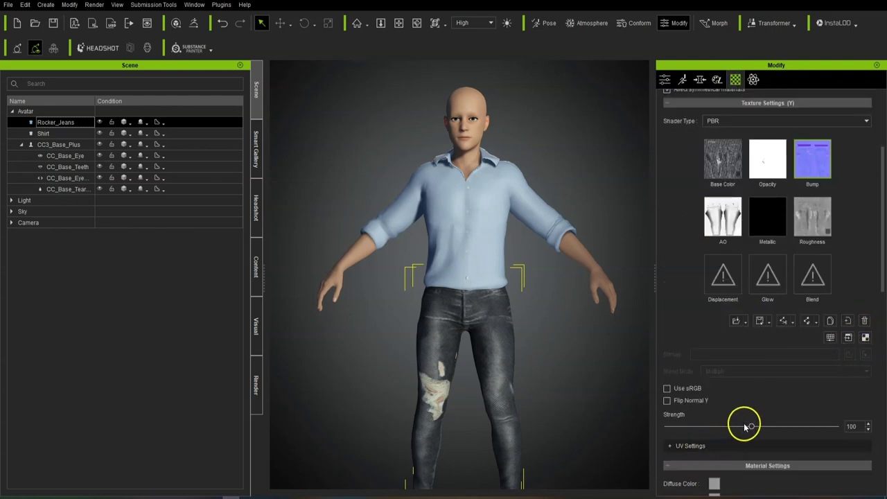
drag(752, 426, 659, 433)
click(814, 220)
click(864, 321)
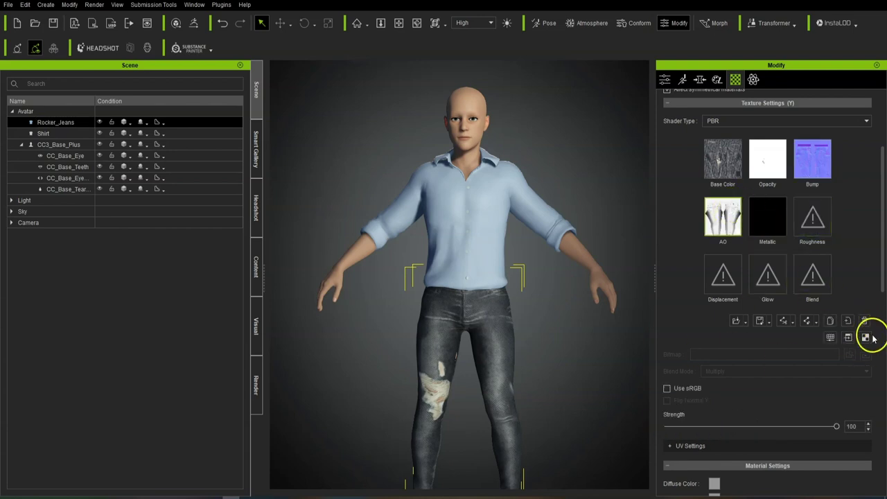
click(864, 321)
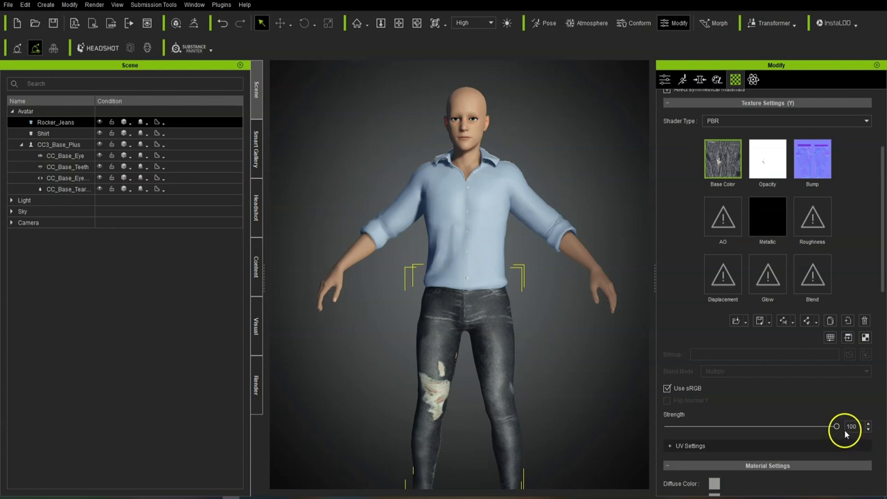
Set the jeans' Base Color strength to 0 and remove their Opacity texture
drag(836, 426, 673, 433)
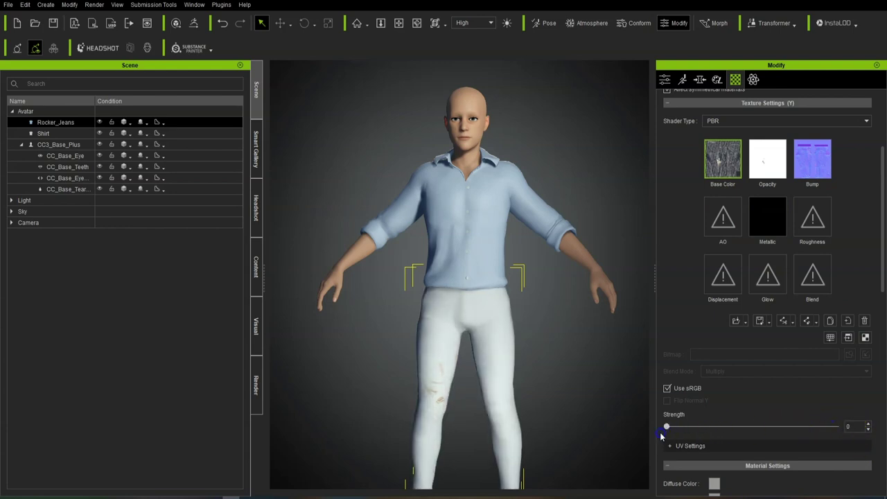
click(771, 154)
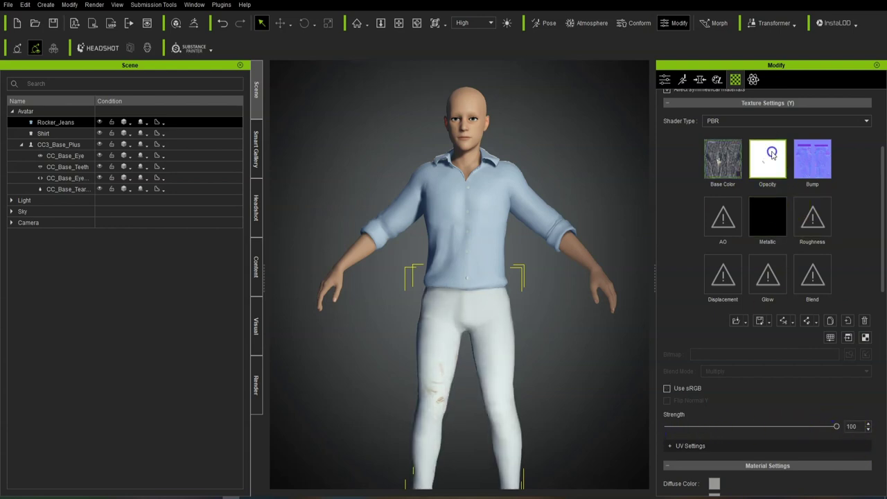
click(863, 320)
Set the jeans' diffuse color to black, #000000
scroll(786, 375, down, 5)
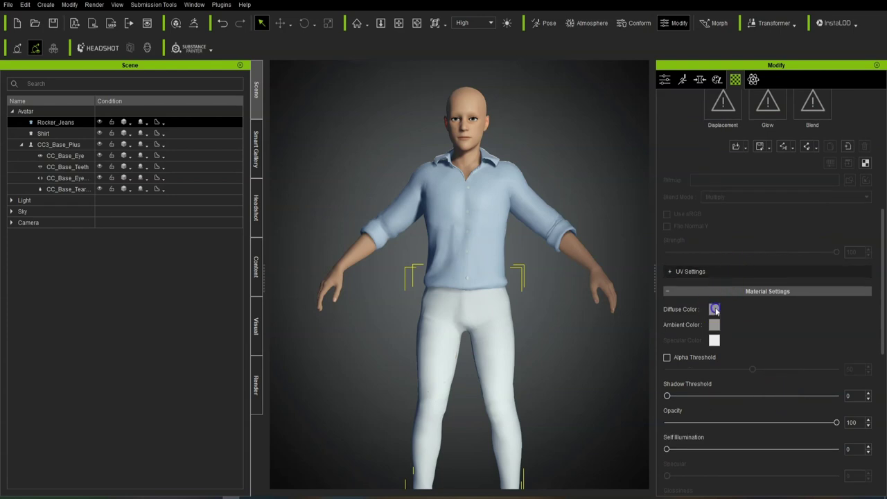
click(715, 309)
drag(545, 241, 548, 256)
drag(491, 136, 375, 122)
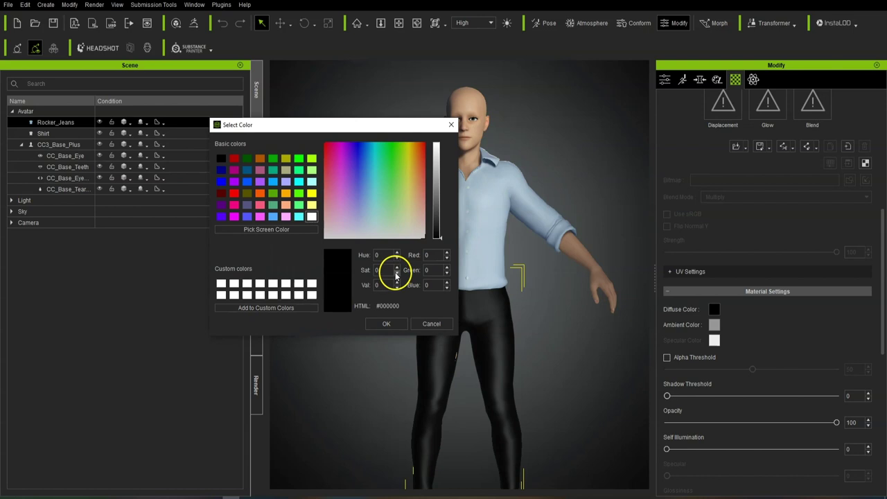
click(392, 320)
Set the jeans' Base Color strength to 1 and their Bump strength to 49
scroll(802, 310, up, 3)
click(723, 156)
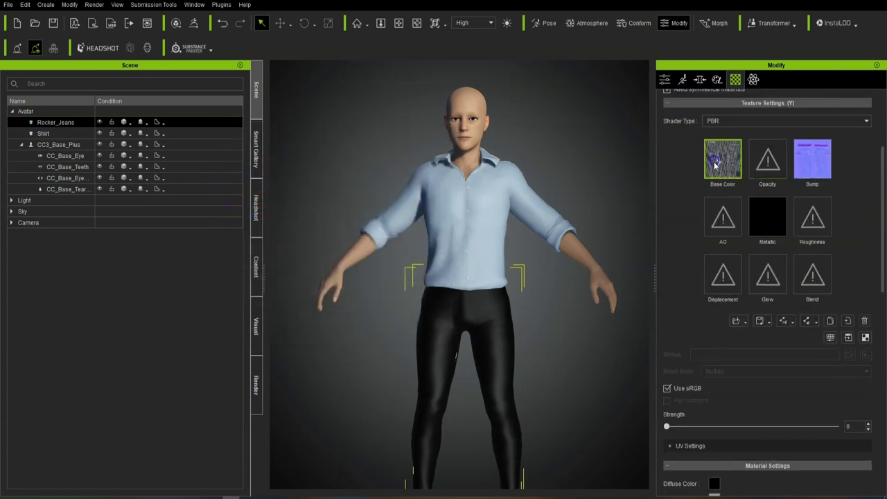
scroll(732, 382, down, 1)
drag(694, 372, 709, 369)
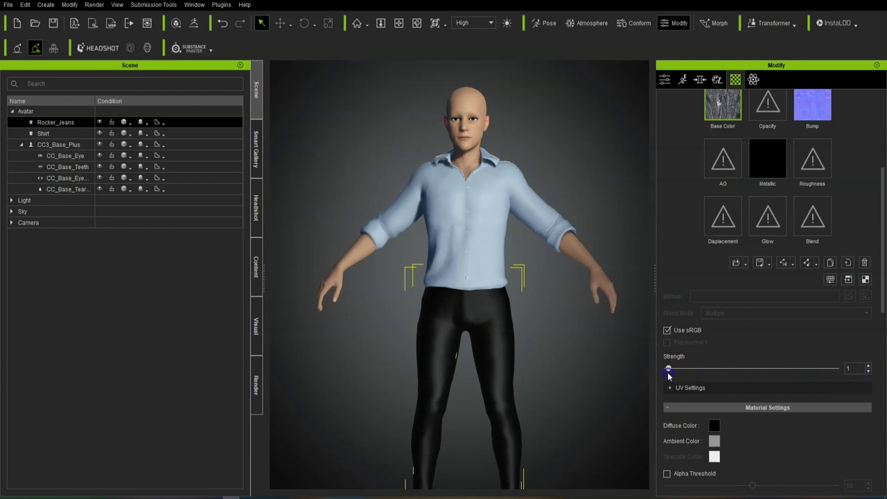
scroll(815, 236, up, 2)
click(818, 236)
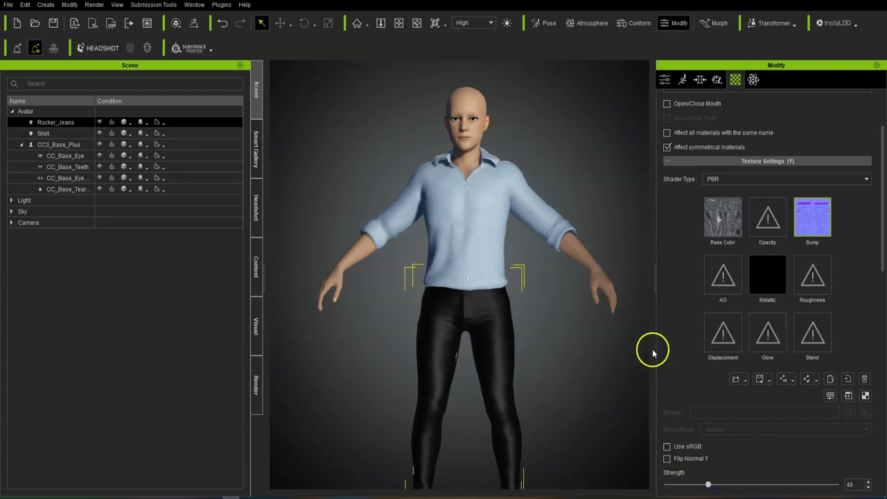
Copy the jeans' black Metallic texture into the empty Roughness slot
click(812, 276)
click(768, 275)
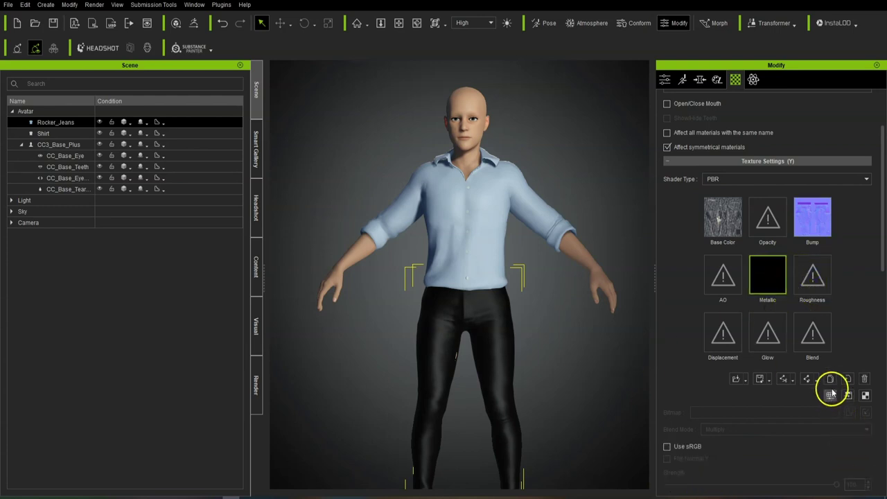
right_click(780, 286)
click(805, 332)
right_click(803, 274)
click(831, 333)
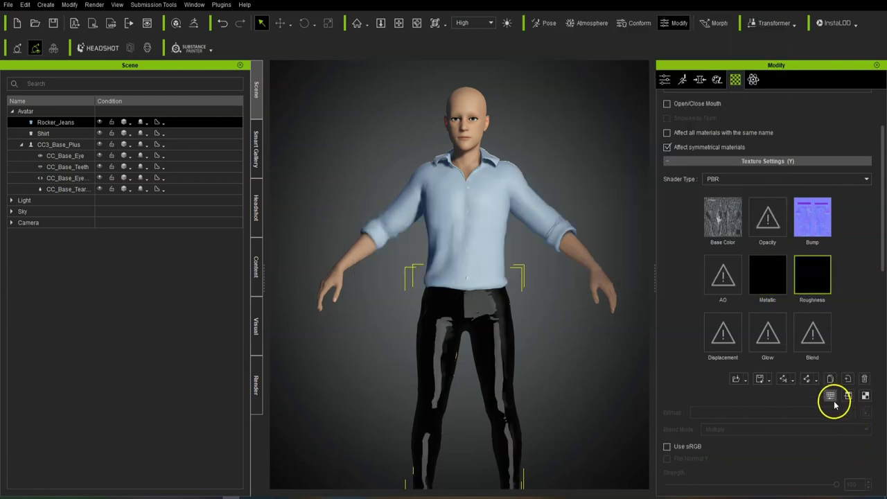
Adjust the color of the jeans' Roughness texture to a brightness of 57
click(831, 397)
drag(597, 242, 622, 243)
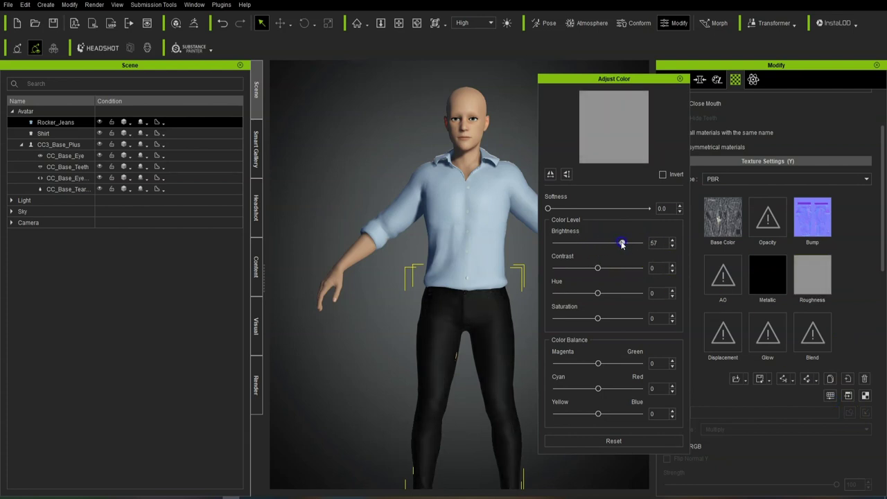
click(680, 79)
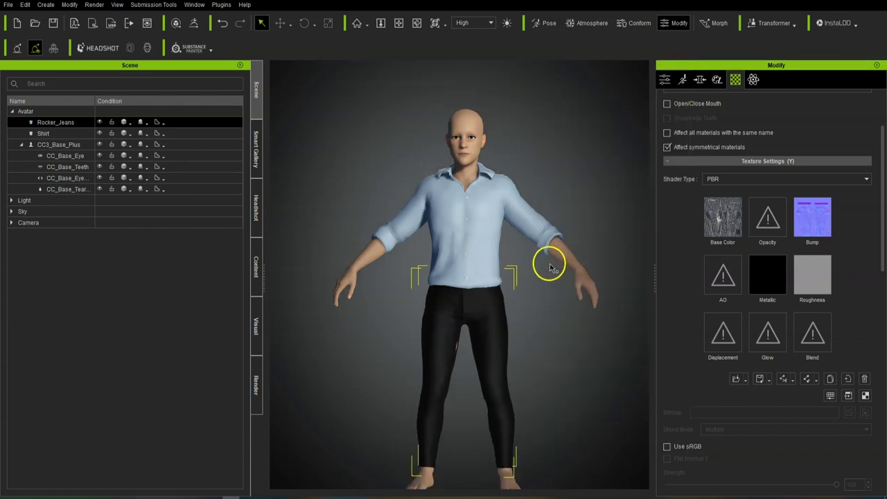
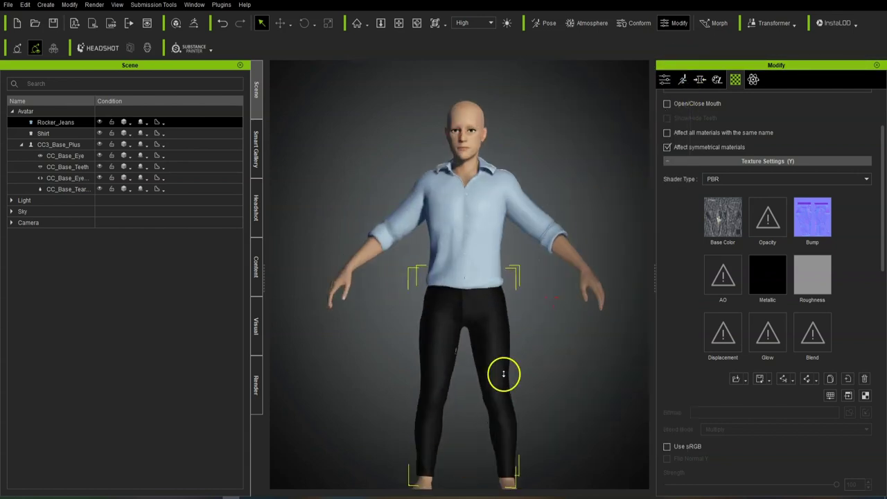
Browse the Prime Hairstyles pack in the Smart Gallery for a hairstyle for the avatar
right_drag(519, 240, 551, 298)
middle_drag(545, 122, 562, 256)
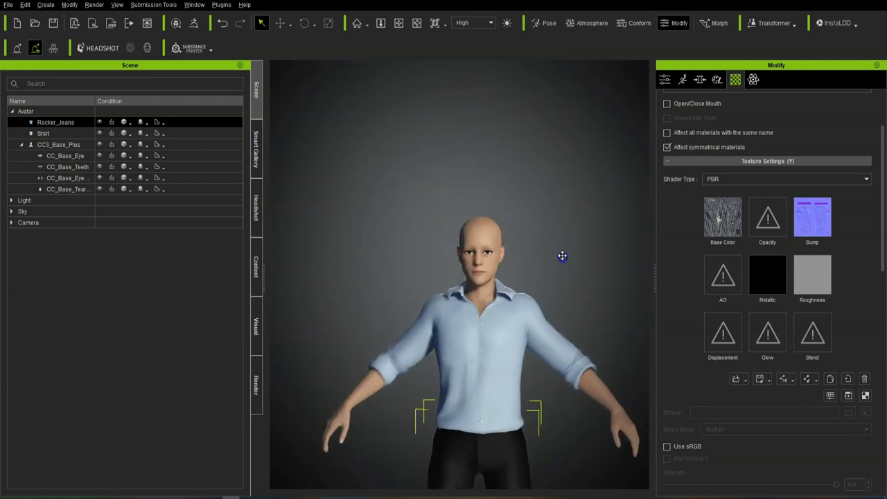
scroll(462, 273, up, 4)
middle_drag(552, 392, 501, 320)
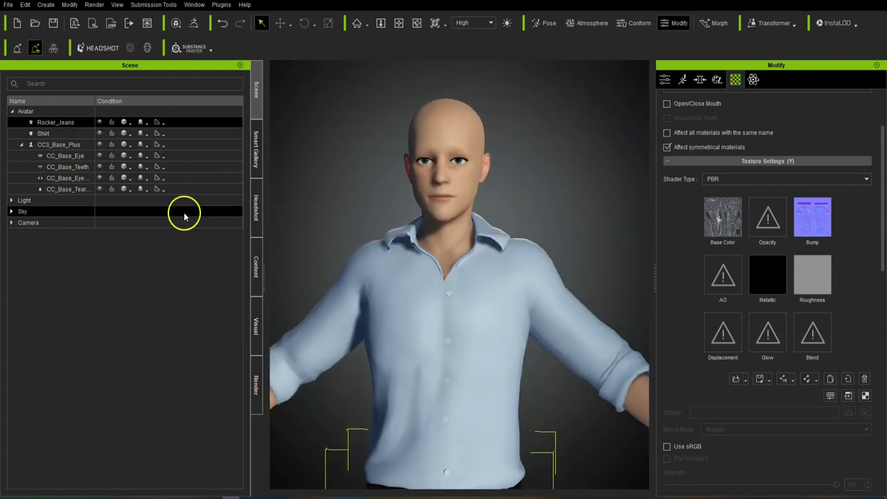
click(258, 139)
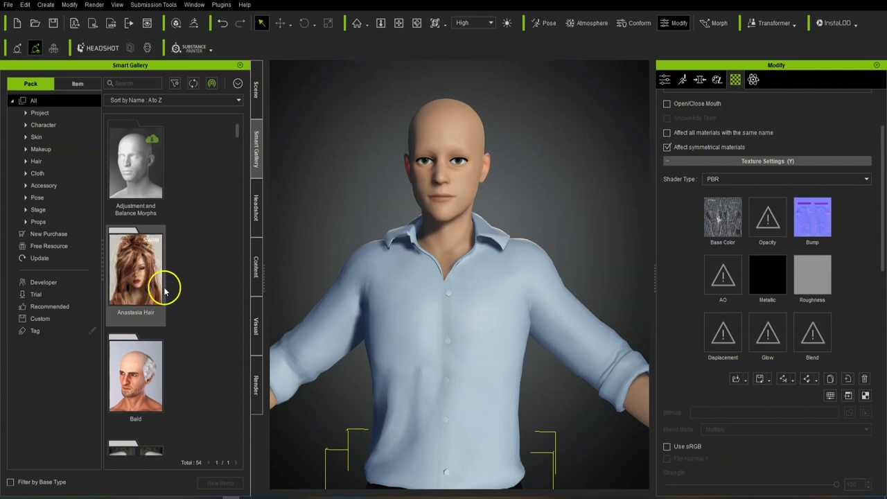
scroll(164, 291, down, 3)
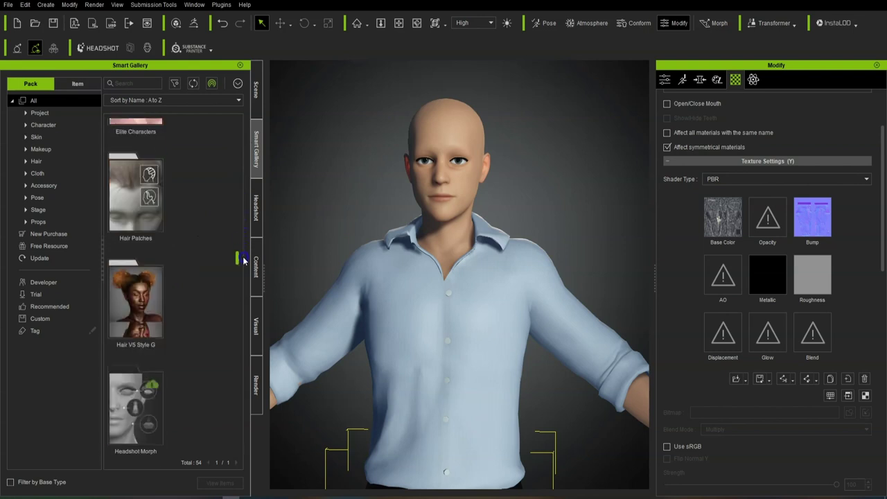
drag(243, 274, 247, 370)
double_click(134, 134)
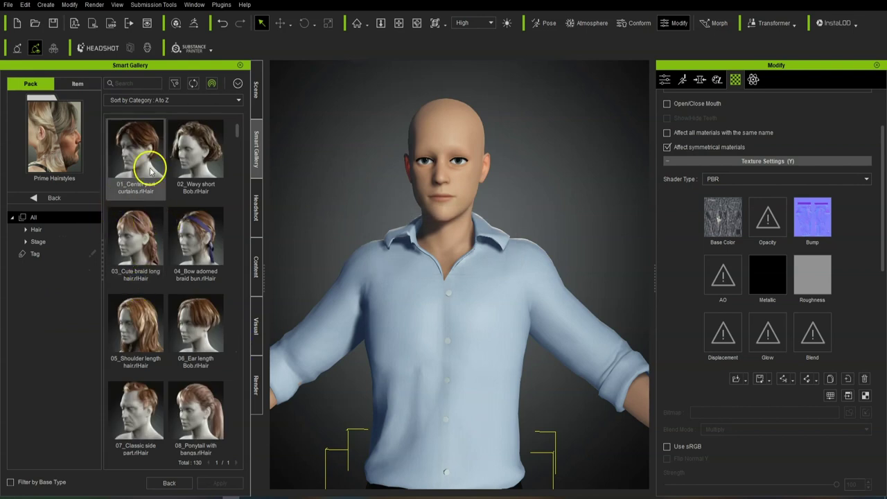
scroll(162, 248, down, 10)
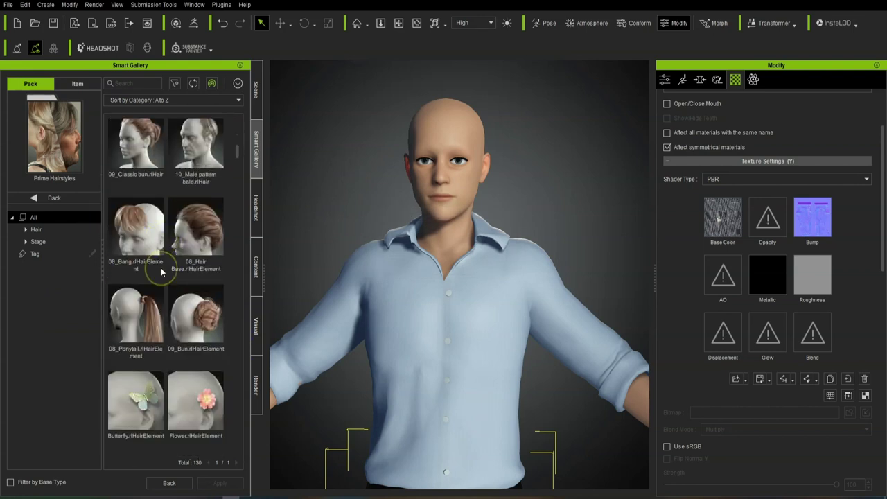
scroll(162, 272, down, 5)
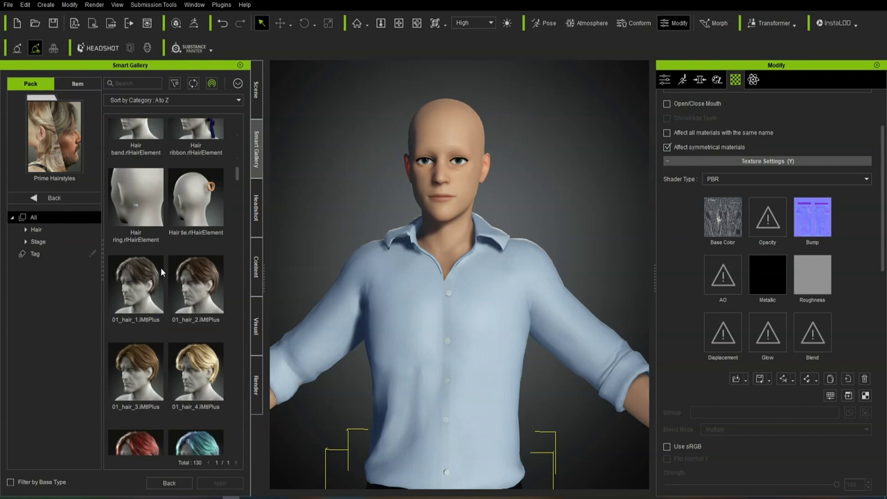
drag(238, 174, 240, 89)
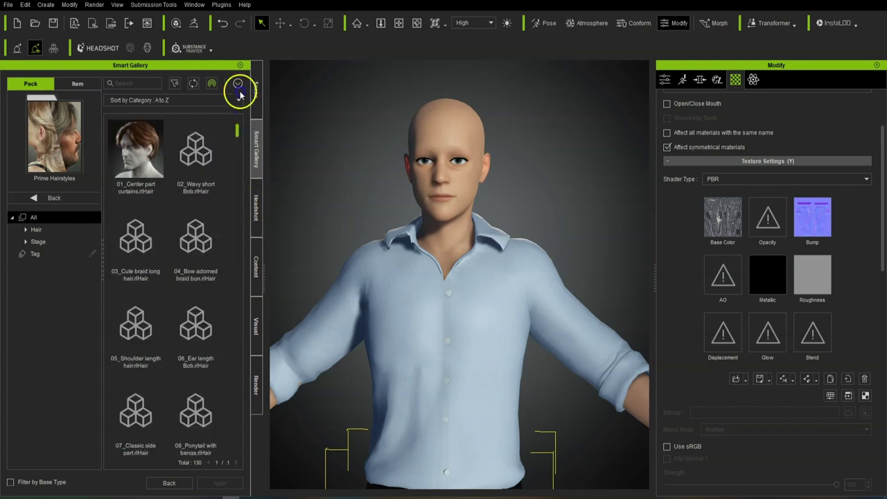
Apply the hair style template with short swept-back hair, moustache and light beard to the avatar
click(264, 88)
click(256, 266)
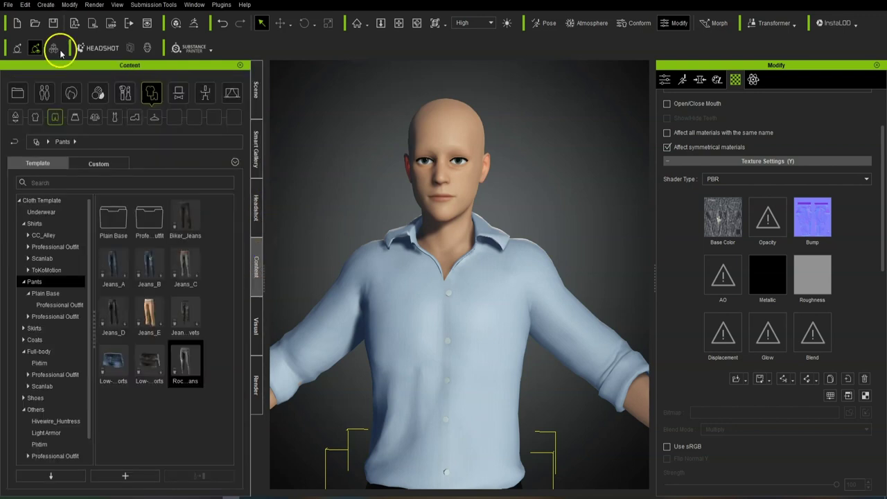
click(72, 98)
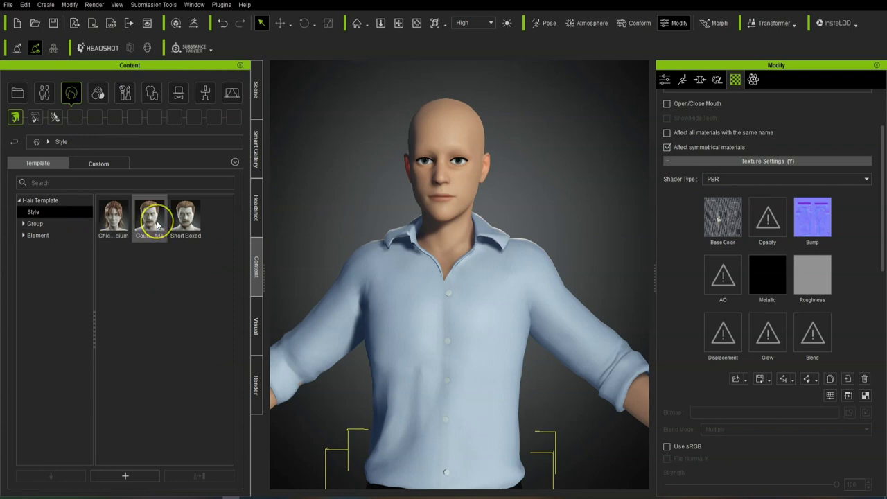
mouse_move(192, 220)
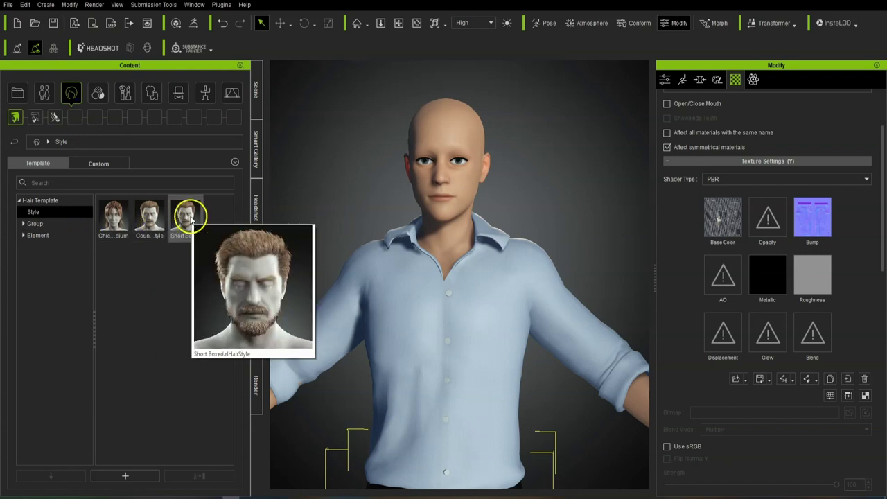
double_click(149, 220)
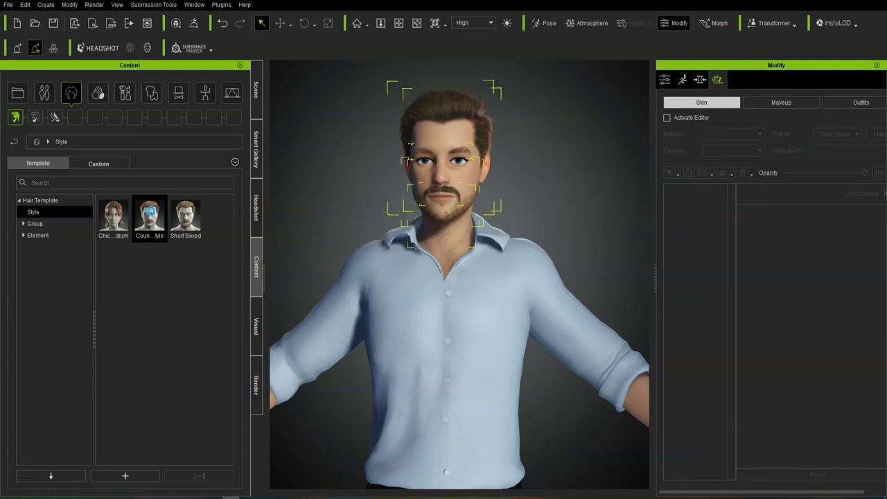
Examine the avatar's new hair, eyebrows and beard from close up and at an angle
mouse_move(485, 220)
right_down()
mouse_move(532, 218)
mouse_move(491, 205)
right_up()
scroll(490, 205, up, 5)
middle_drag(501, 143, 503, 336)
right_drag(554, 281, 475, 258)
scroll(485, 271, down, 5)
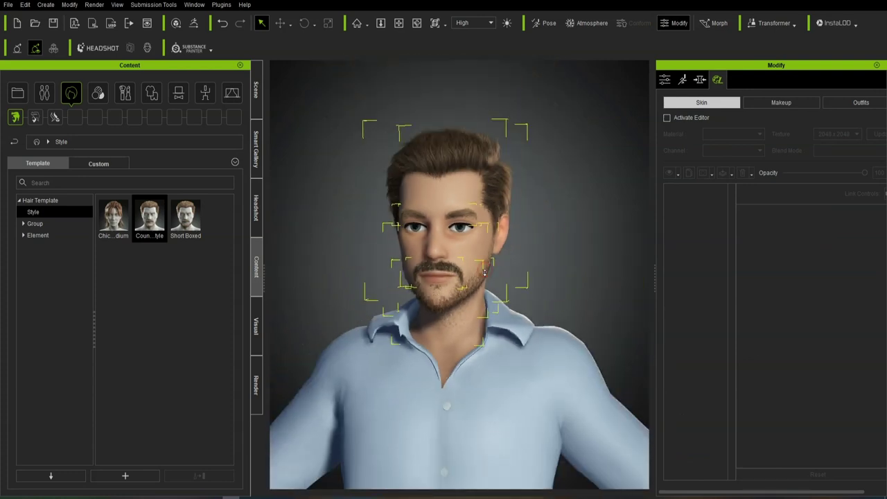
scroll(498, 280, down, 2)
click(533, 215)
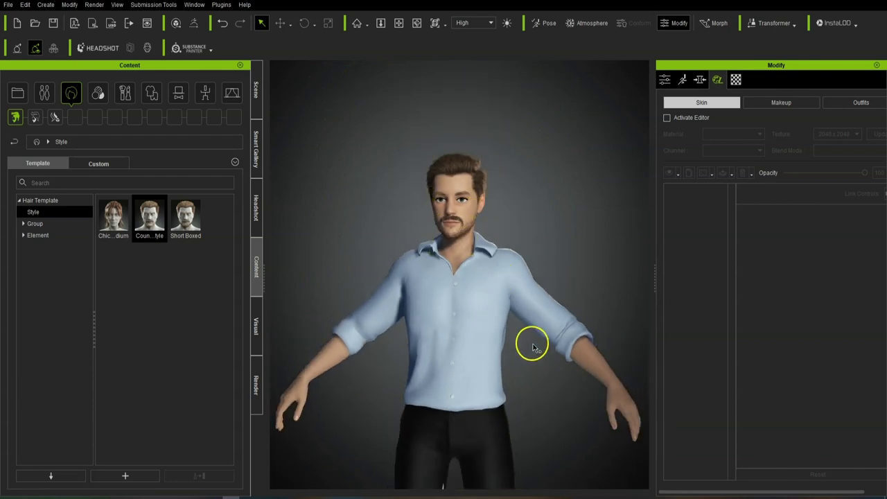
Examine the whole dressed avatar from head to feet at several distances
scroll(456, 283, up, 3)
right_drag(484, 288, 537, 312)
middle_drag(545, 380, 546, 347)
scroll(534, 260, down, 5)
mouse_move(568, 312)
right_down()
mouse_move(390, 300)
mouse_move(557, 305)
right_up()
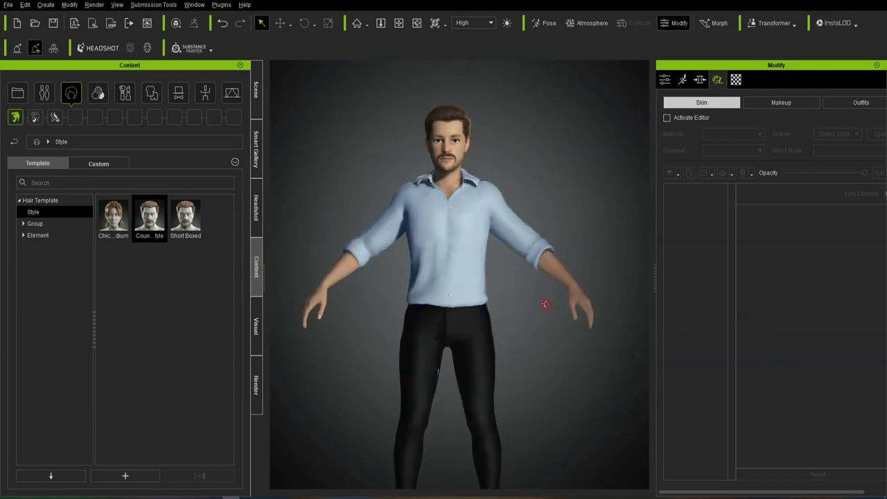
scroll(560, 316, down, 3)
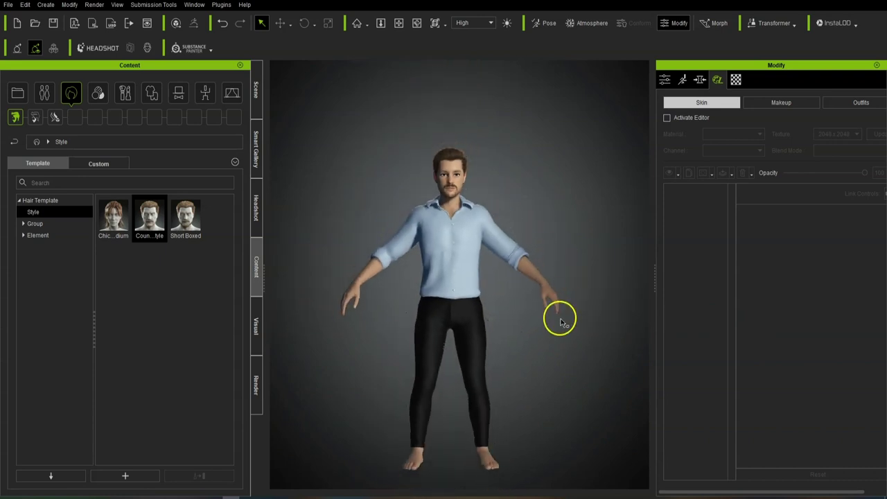
middle_drag(560, 317, 562, 290)
scroll(483, 255, up, 2)
scroll(485, 252, up, 2)
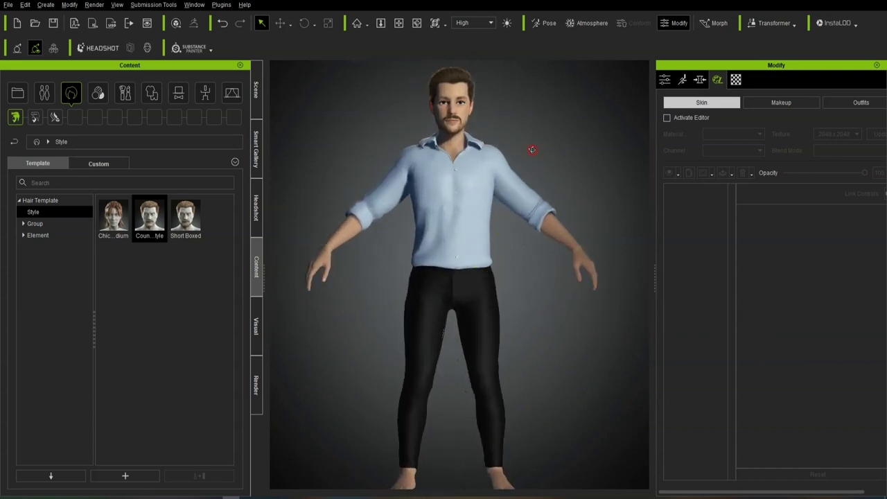
right_drag(532, 150, 537, 218)
scroll(528, 244, up, 2)
middle_drag(527, 246, 527, 316)
right_drag(527, 316, 522, 242)
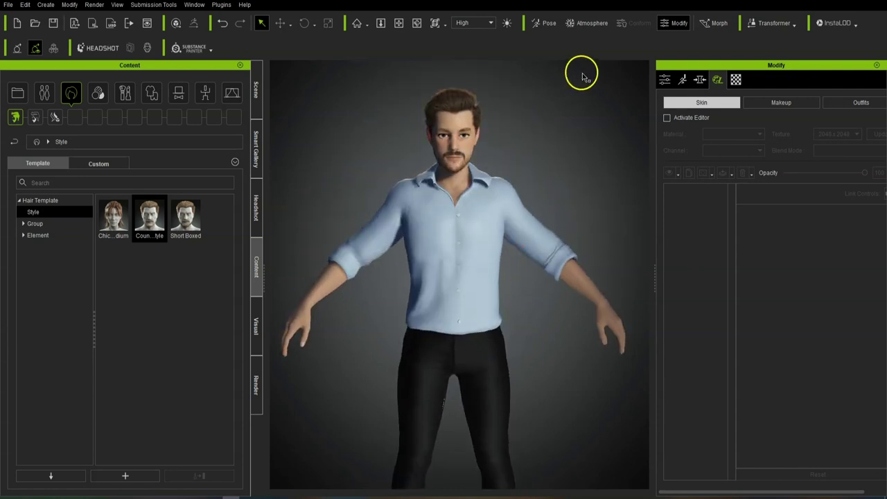
Inspect the hair, body and shirt individually by selecting each on the avatar
click(466, 99)
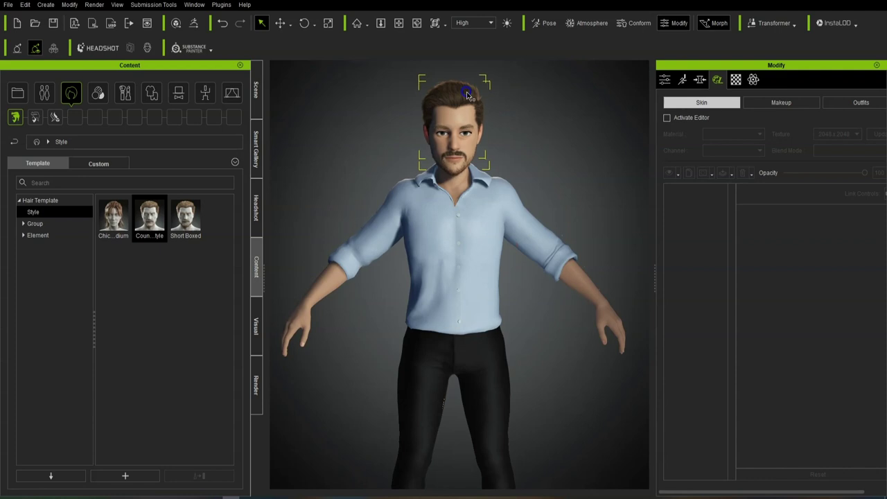
right_drag(545, 347, 540, 320)
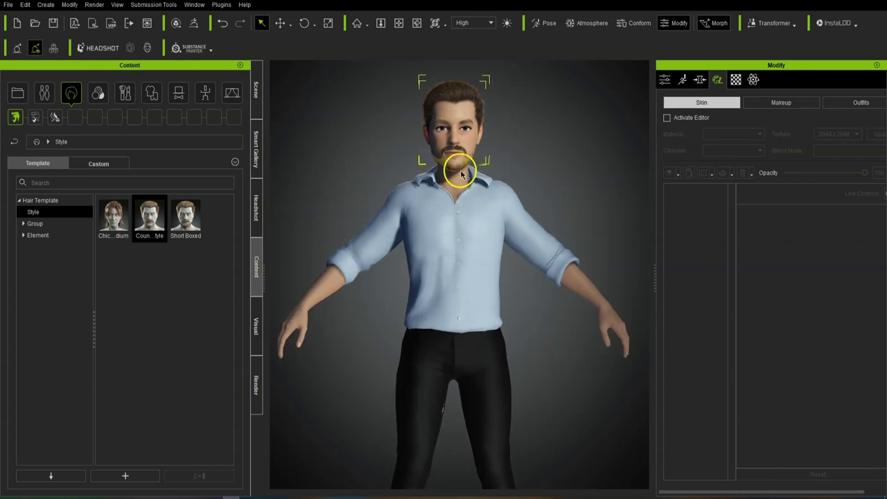
click(494, 173)
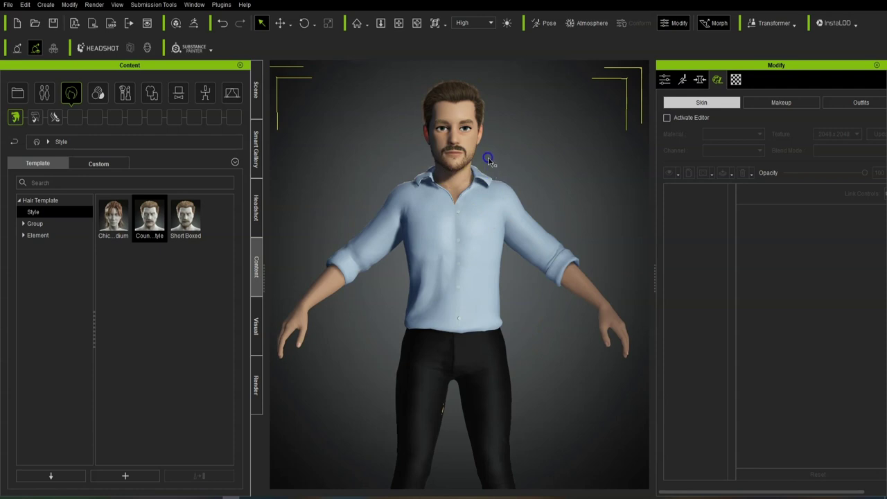
right_drag(489, 161, 471, 157)
drag(470, 170, 471, 181)
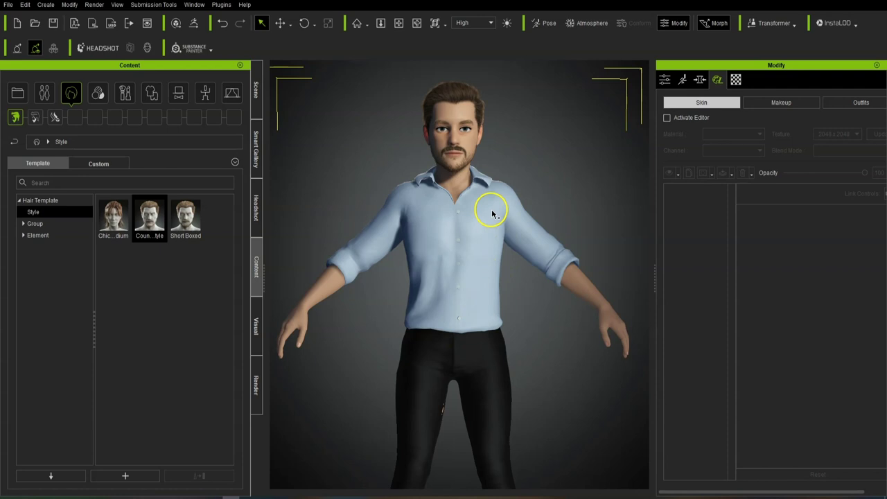
click(450, 211)
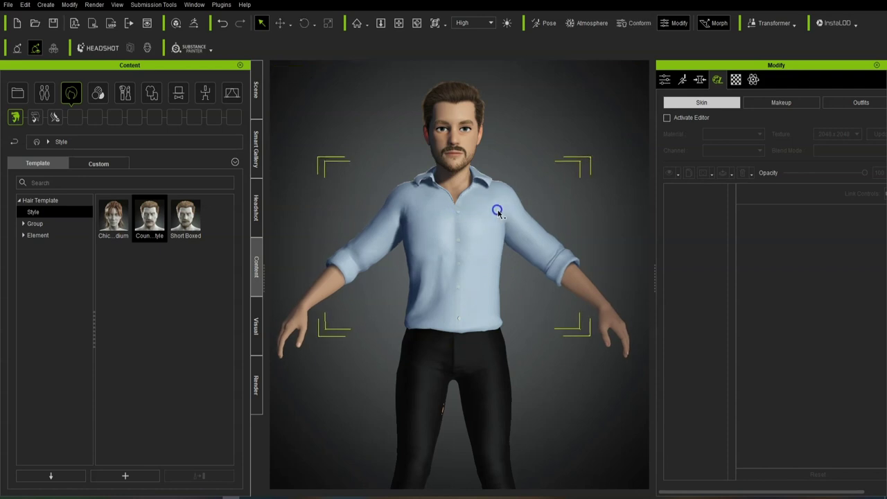
click(322, 218)
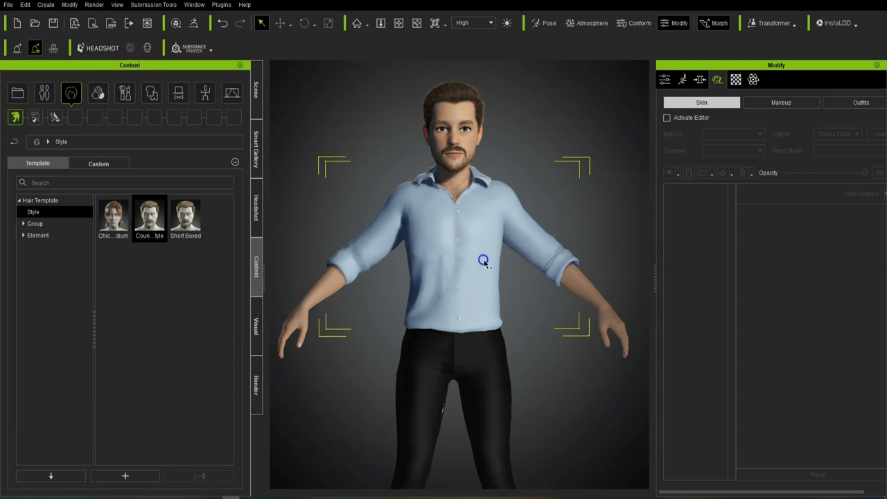
click(428, 338)
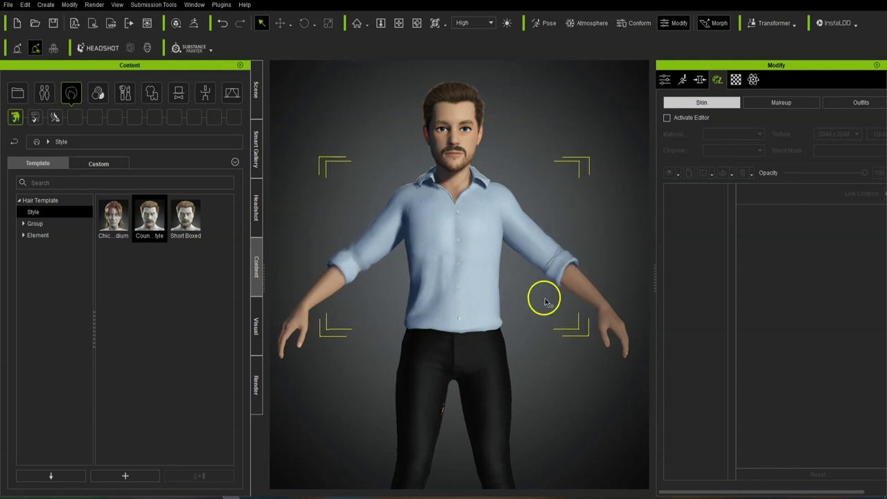
Select the jeans and the body in turn and check the full avatar from both sides
scroll(544, 305, down, 3)
middle_drag(534, 376, 560, 258)
right_drag(559, 260, 484, 319)
mouse_move(499, 331)
mouse_down()
mouse_move(500, 340)
mouse_move(501, 332)
mouse_up()
right_drag(588, 312, 725, 308)
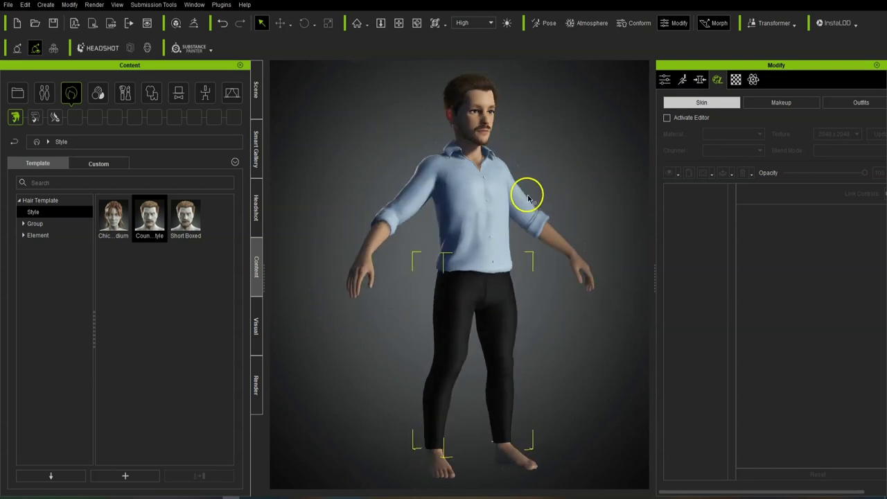
right_drag(431, 233, 323, 246)
click(351, 258)
mouse_move(351, 254)
mouse_down()
mouse_move(350, 279)
mouse_move(341, 257)
mouse_move(353, 251)
mouse_up()
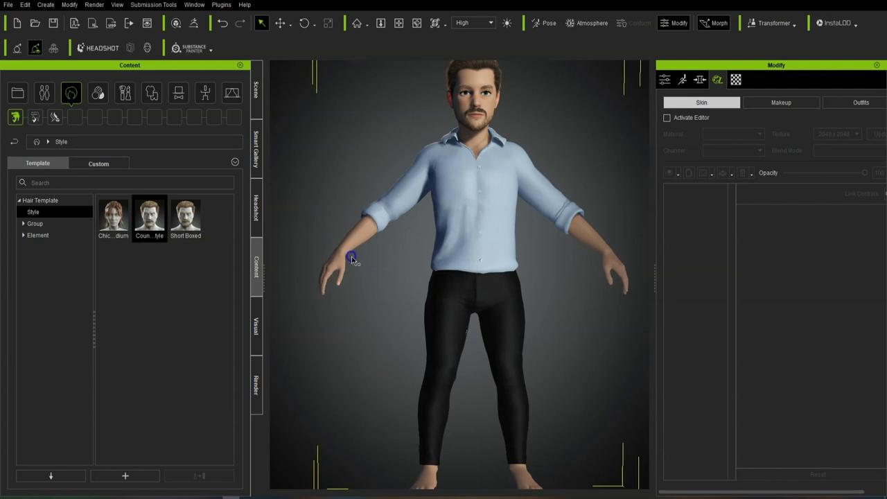
right_drag(630, 230, 491, 243)
scroll(495, 248, down, 2)
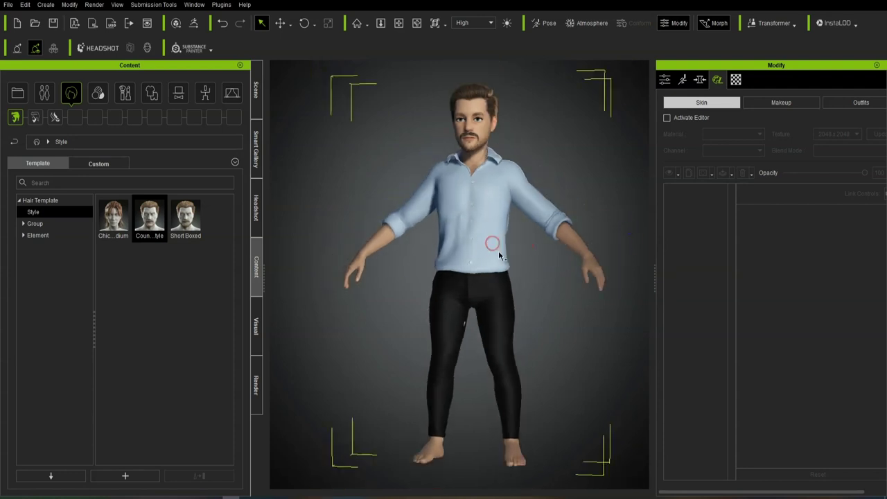
click(503, 316)
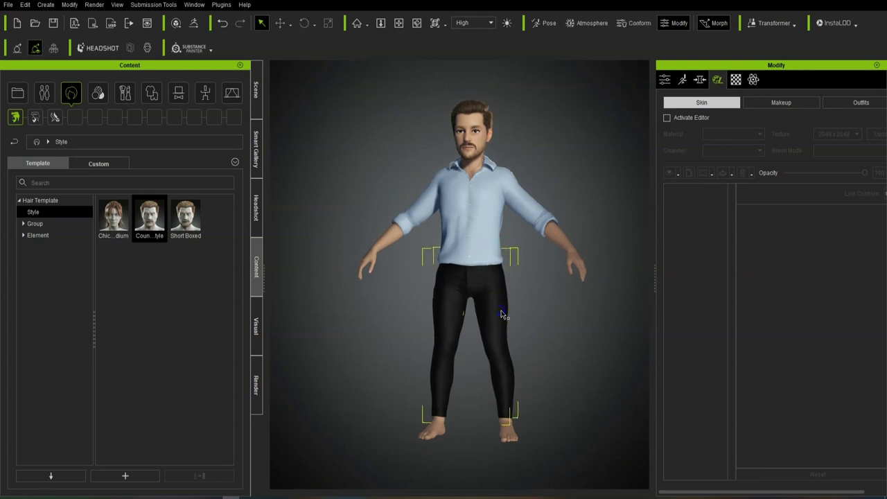
scroll(537, 125, up, 2)
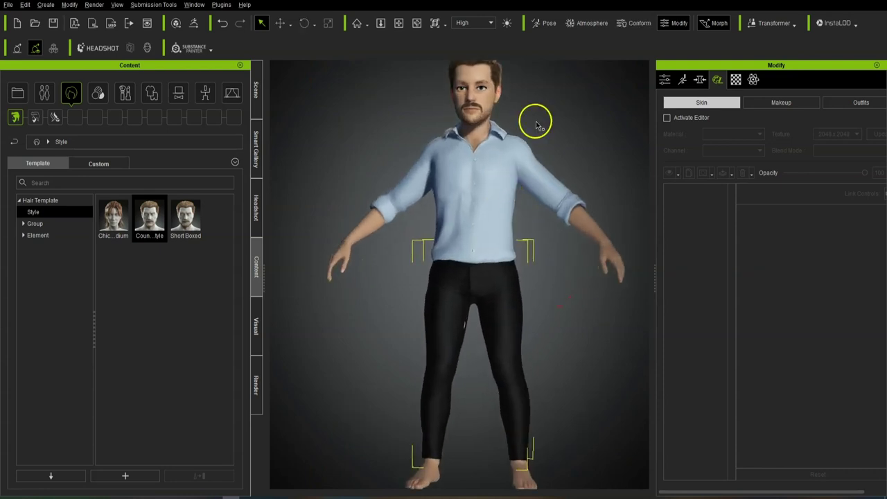
middle_drag(537, 125, 503, 259)
right_drag(510, 287, 540, 293)
middle_drag(549, 285, 576, 199)
scroll(558, 200, down, 1)
right_drag(541, 209, 510, 223)
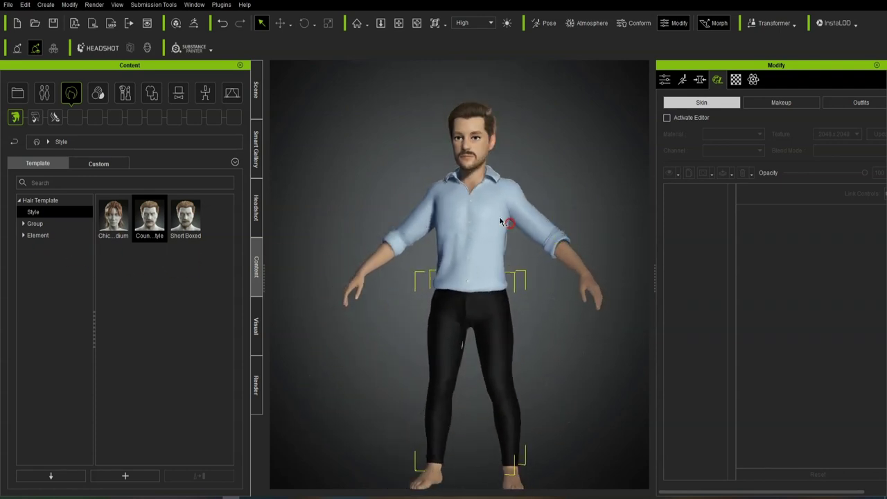
Select the entire avatar with its clothes and hair and send it to ZBrush through GoZ, using the Create template and A-Pose
click(258, 111)
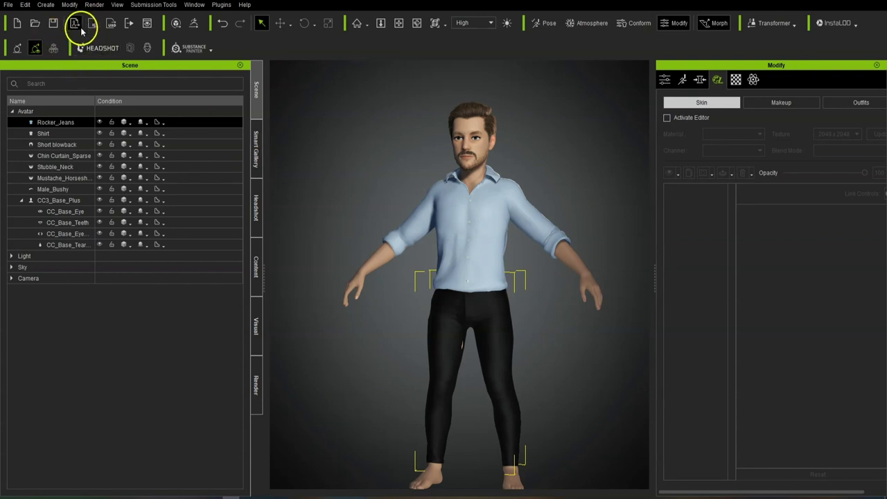
click(25, 111)
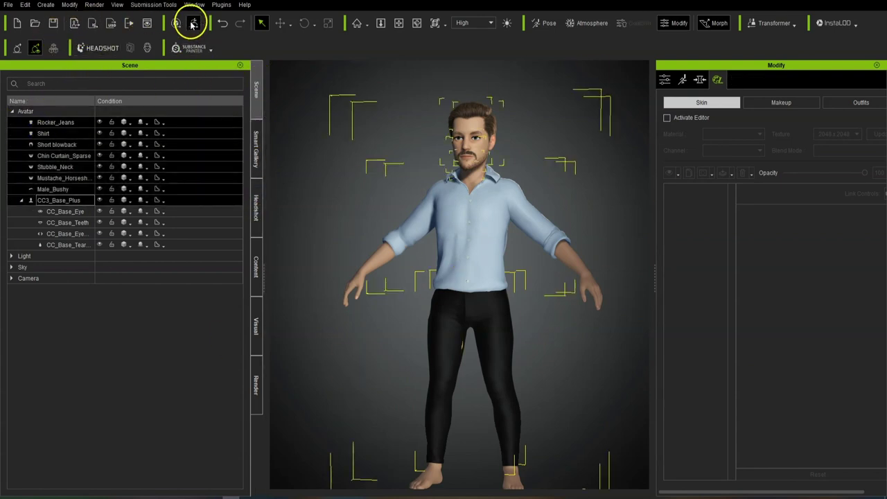
click(192, 23)
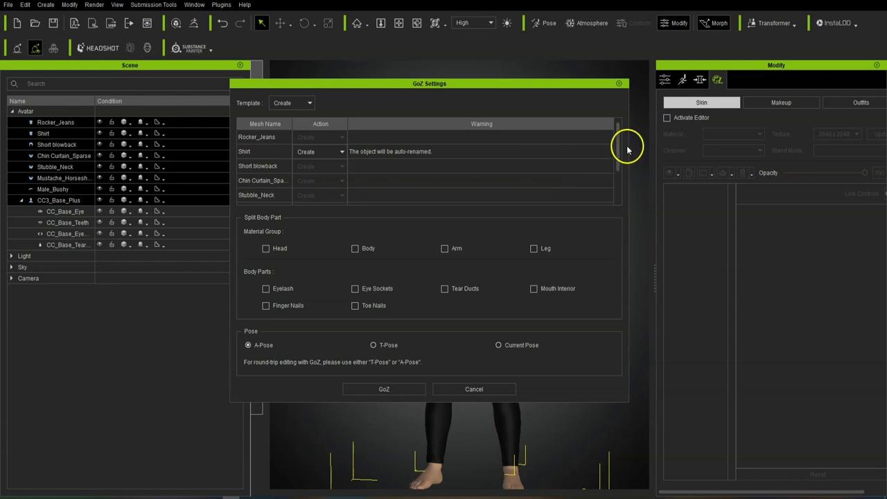
drag(619, 162, 633, 224)
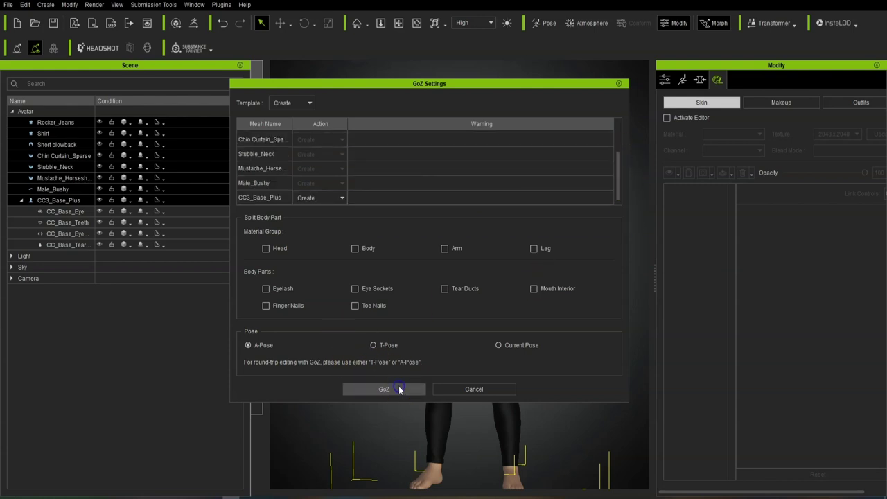
click(399, 389)
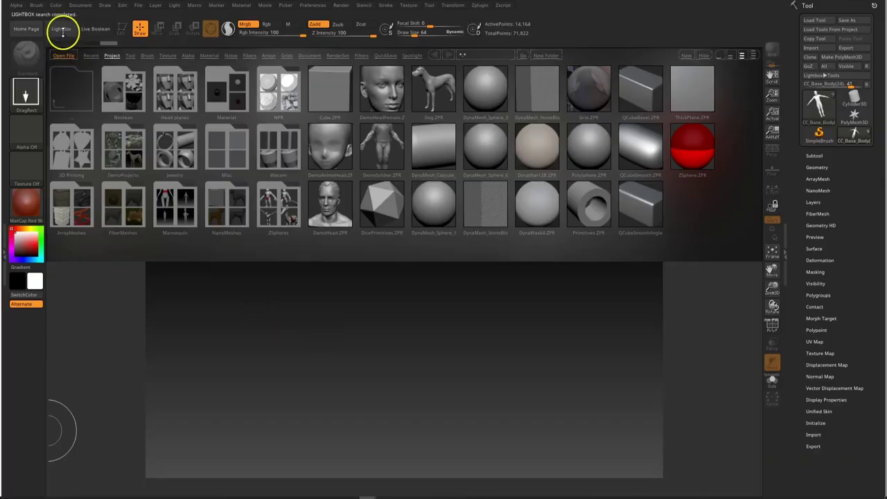
Close LightBox and start a new document, discarding the changes to the current one
click(62, 29)
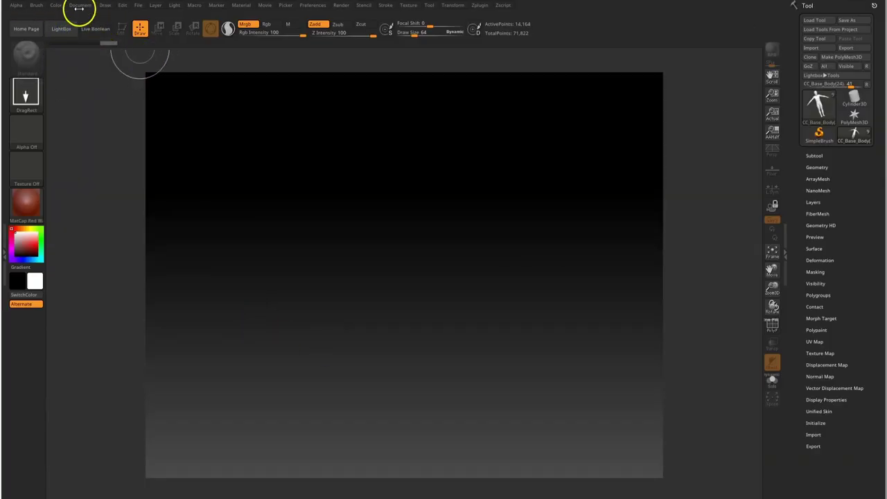
click(79, 5)
click(116, 104)
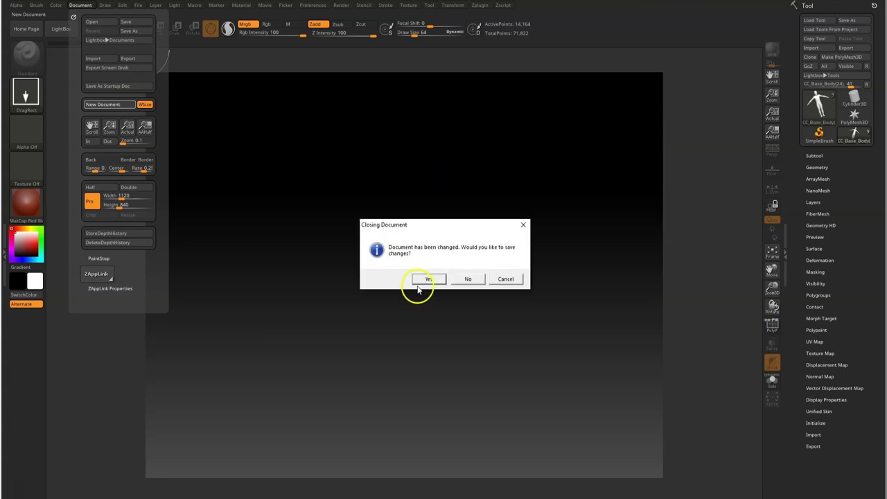
click(468, 279)
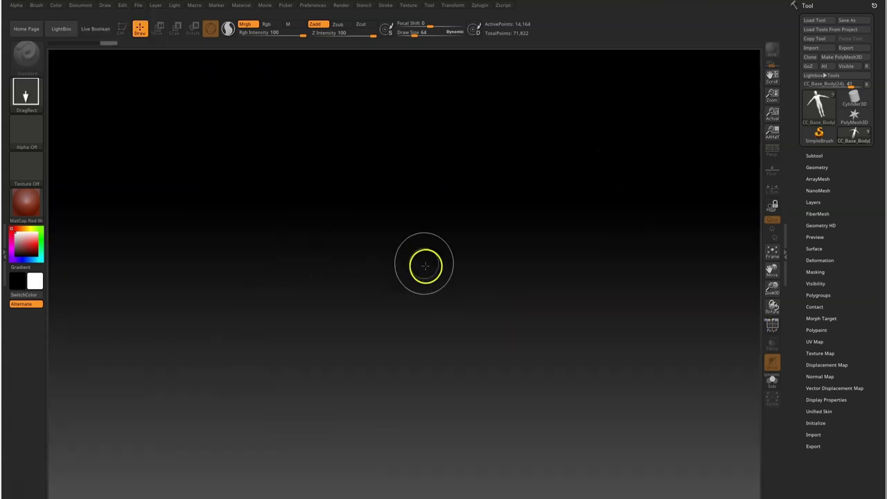
Draw the imported avatar on the canvas, enter Edit mode and frame the full figure facing front
mouse_move(395, 284)
mouse_down()
mouse_move(390, 320)
mouse_move(392, 295)
mouse_up()
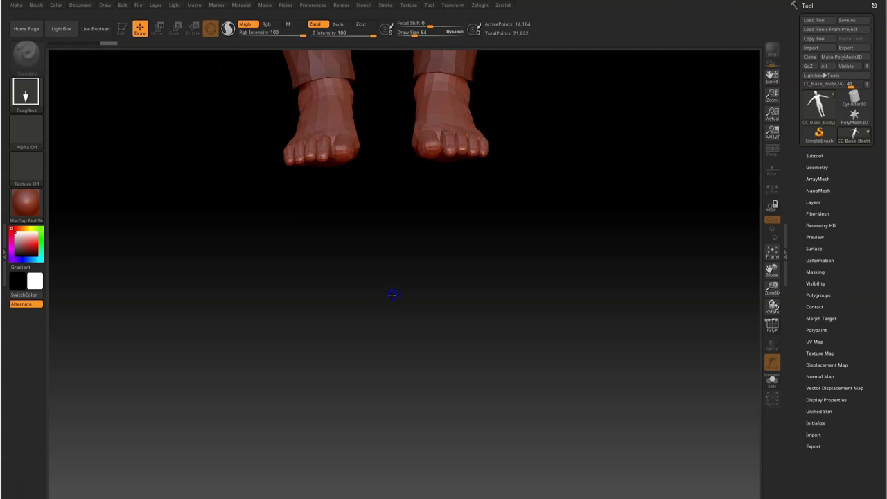
click(120, 27)
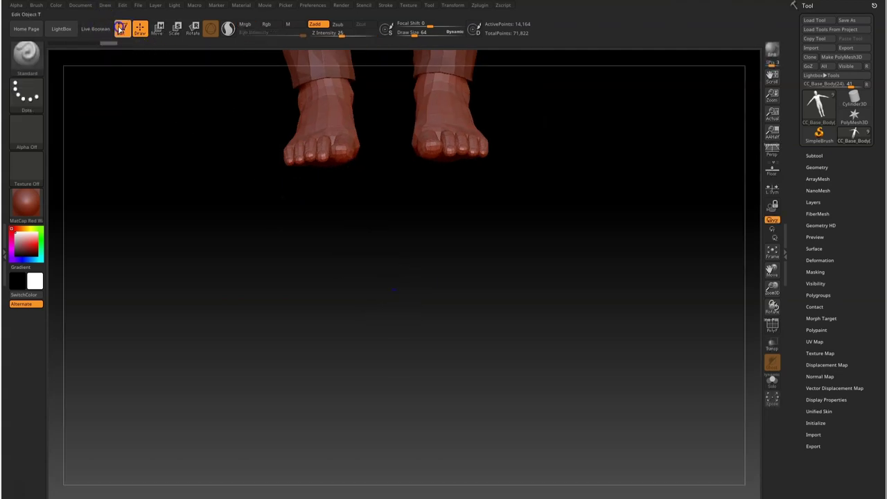
click(774, 253)
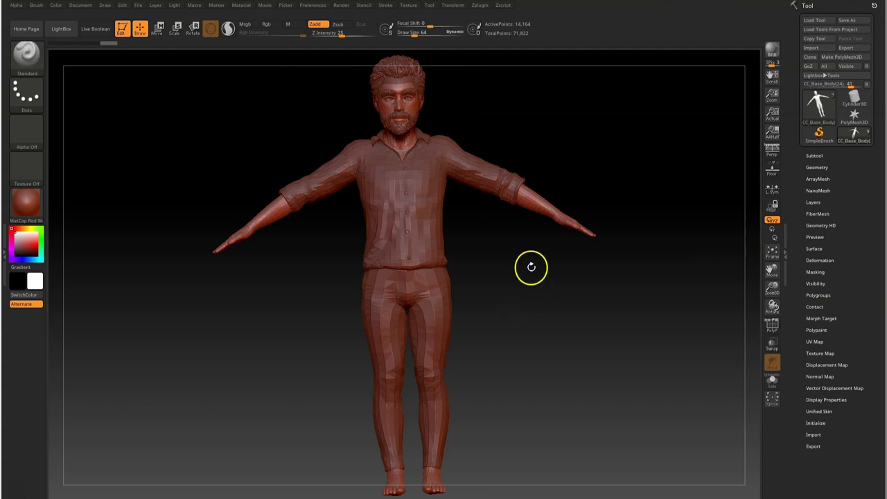
drag(531, 267, 534, 264)
mouse_move(584, 313)
mouse_down()
mouse_move(529, 311)
mouse_move(568, 311)
mouse_up()
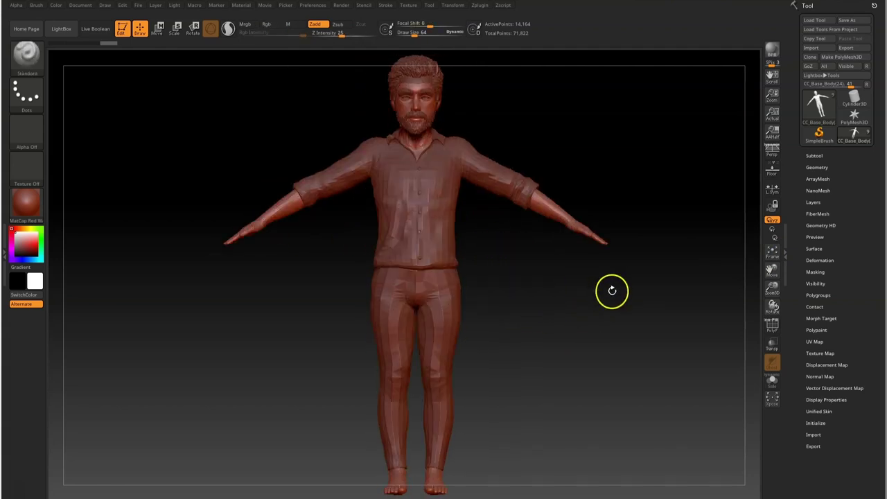
Adjust the dynamic brush scale in the drawing preferences and set the draw size to 754
click(312, 5)
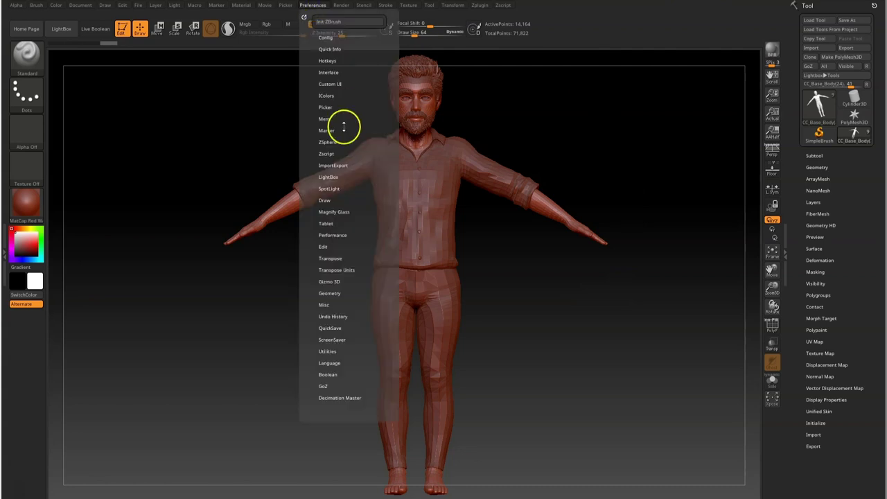
click(333, 199)
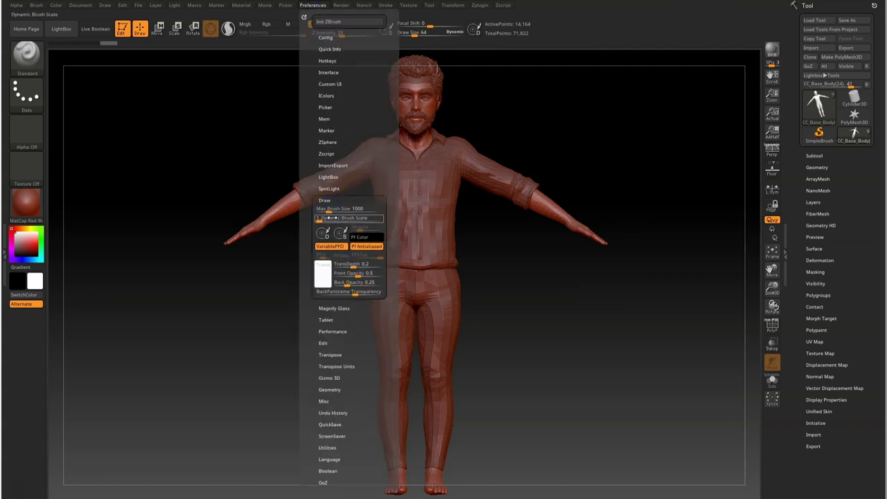
drag(394, 214, 395, 214)
drag(318, 220, 320, 220)
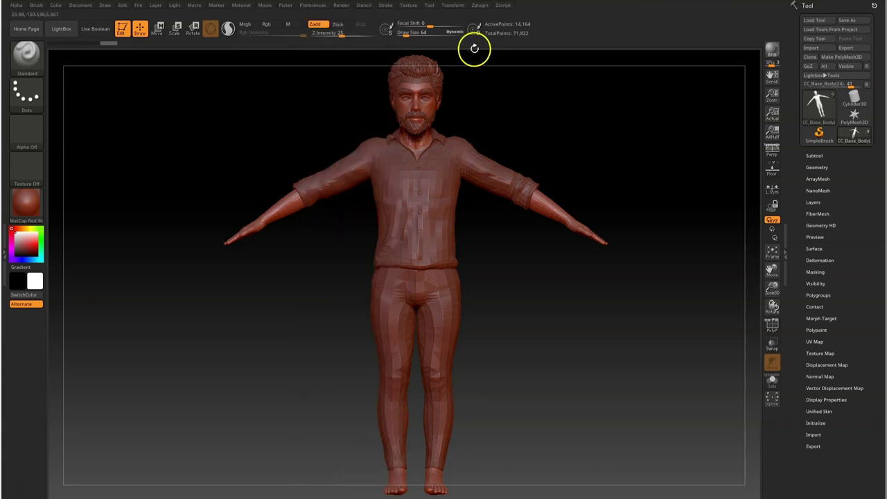
click(407, 34)
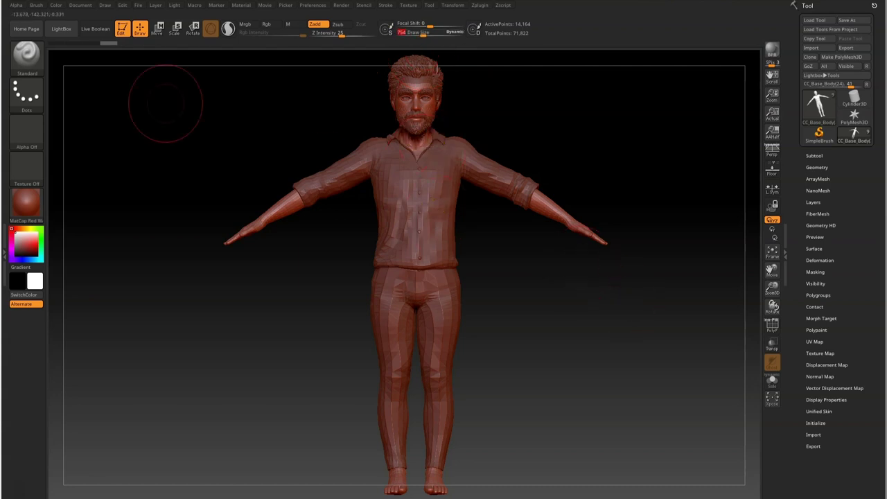
Switch the sculpting brush from Standard to Move
click(30, 69)
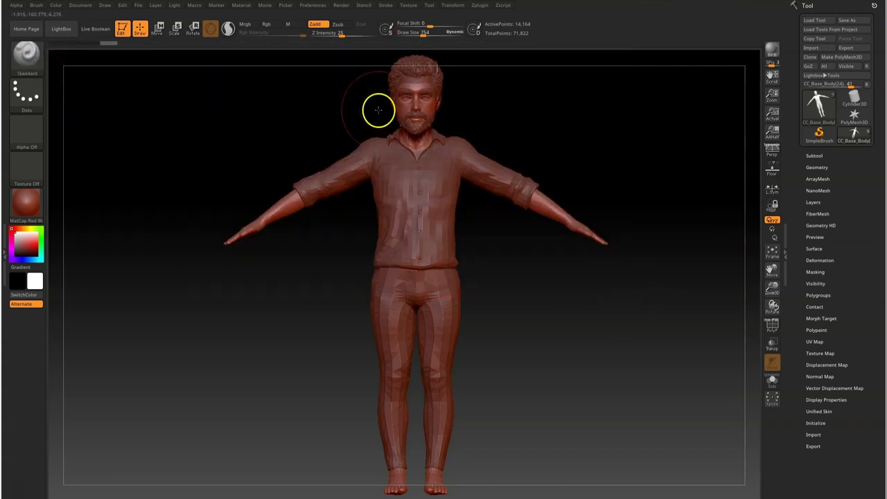
click(27, 65)
click(27, 57)
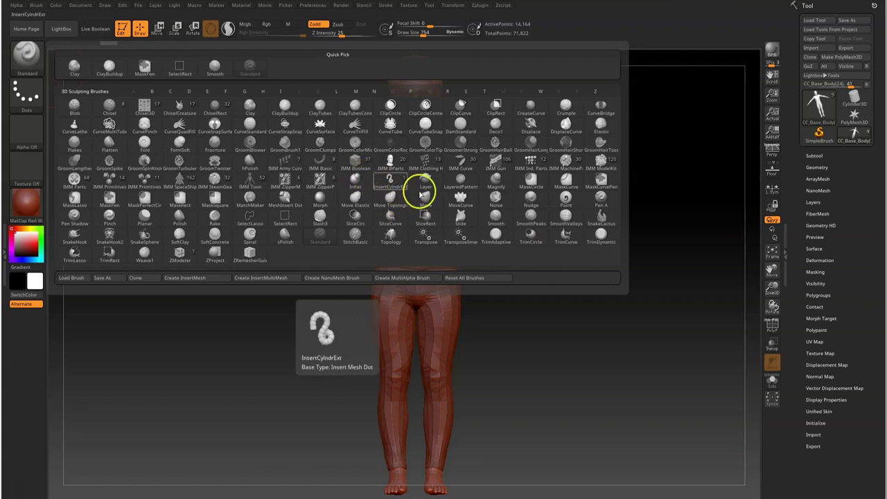
click(425, 199)
Isolate the base body in Solo mode, hiding the hair, beard and clothing
drag(774, 288, 750, 493)
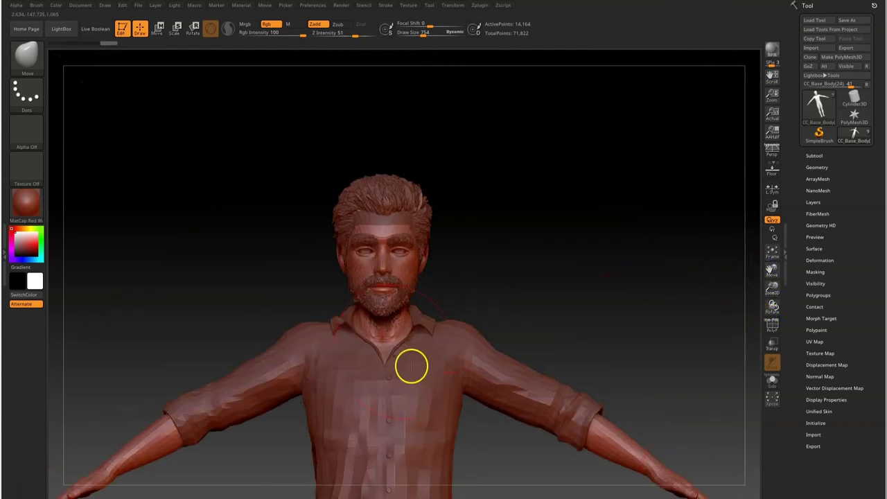
drag(773, 289, 780, 362)
drag(773, 275, 781, 259)
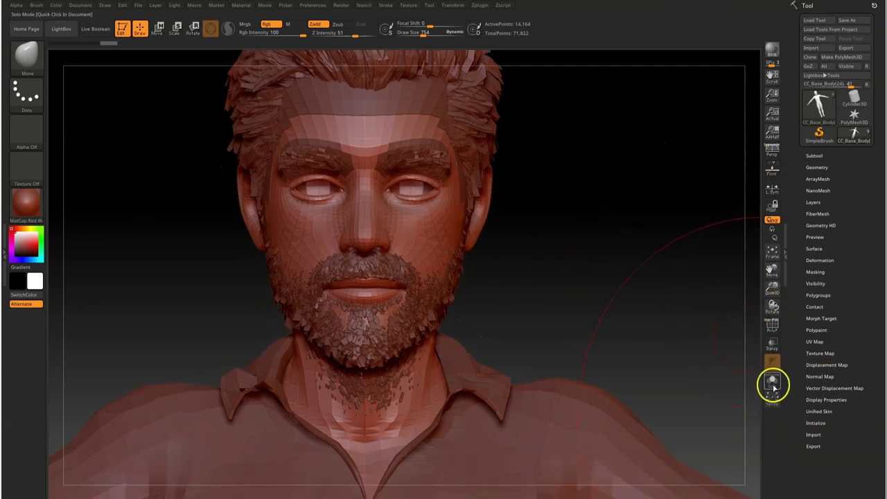
click(772, 382)
Set the draw size to 492, then reshape and smooth the body's shoulders, chest and abdomen
mouse_move(397, 28)
mouse_down()
mouse_move(425, 30)
mouse_move(418, 35)
mouse_up()
drag(772, 287, 690, 296)
drag(771, 271, 773, 239)
key(shift)
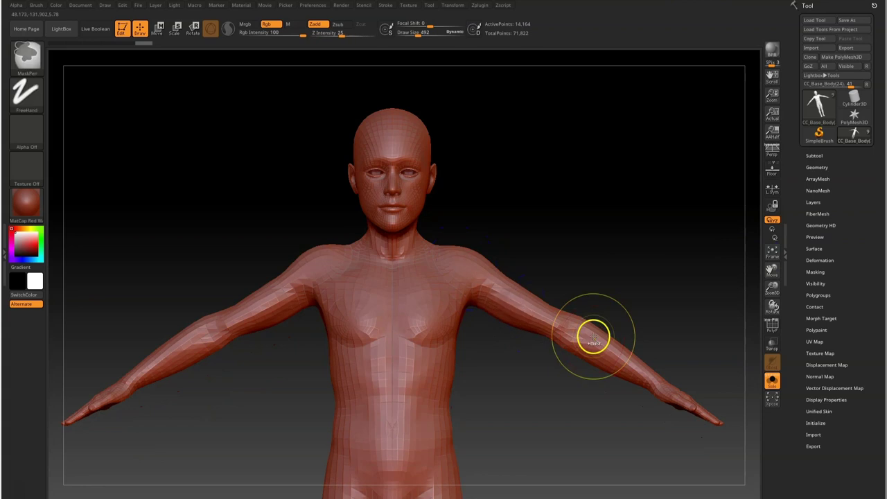
mouse_move(460, 268)
shift+mouse_down()
mouse_move(606, 343)
mouse_move(634, 380)
shift+mouse_up()
mouse_move(425, 420)
shift+mouse_down()
mouse_move(456, 370)
mouse_move(459, 455)
shift+mouse_up()
Widen the waist and fill out the sides of the torso with the Move brush at draw size 813
drag(416, 34, 424, 34)
drag(772, 276, 777, 209)
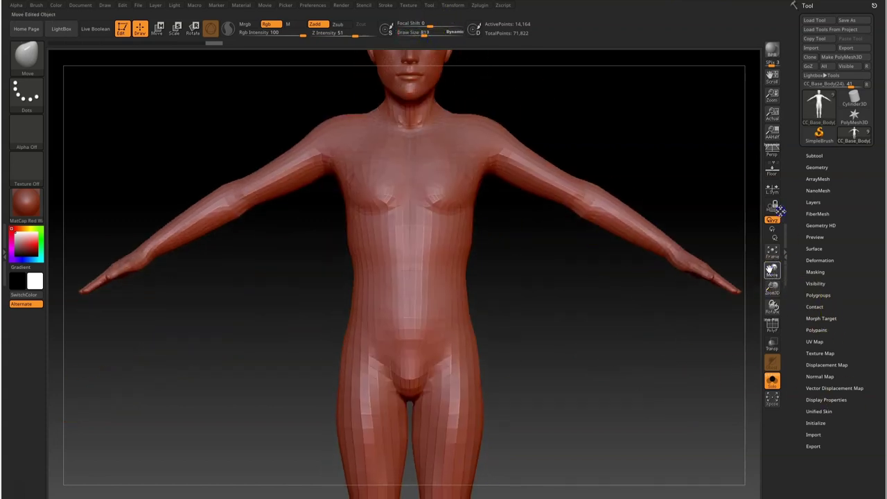
drag(457, 287, 473, 283)
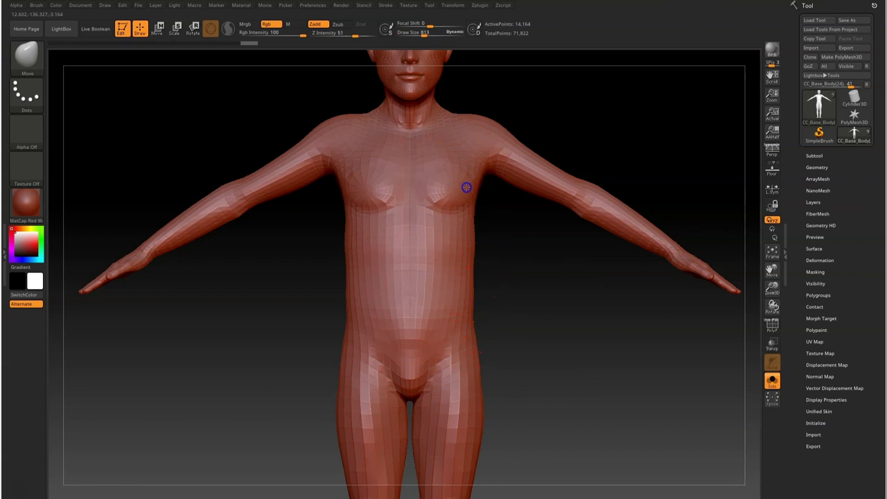
drag(520, 280, 584, 322)
drag(504, 289, 519, 290)
shift+drag(594, 231, 534, 167)
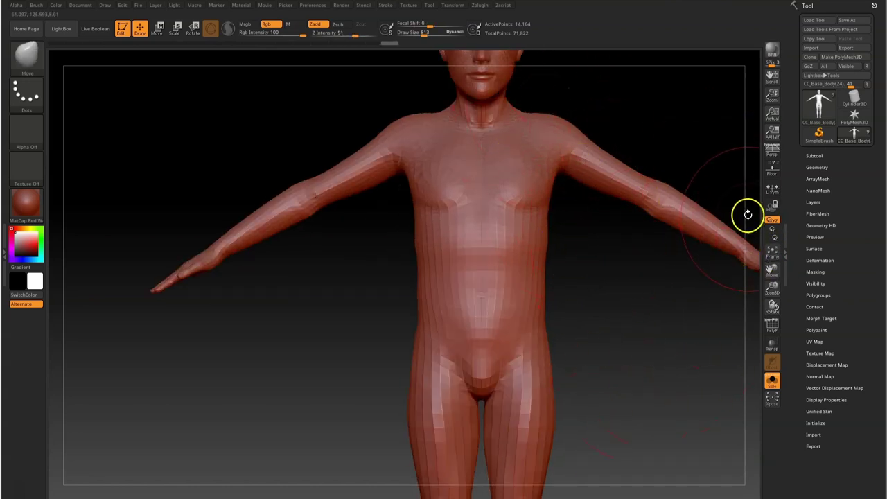
Reduce the draw size to 616 and adjust the contour of the shoulders near the base of the neck
drag(773, 270, 753, 333)
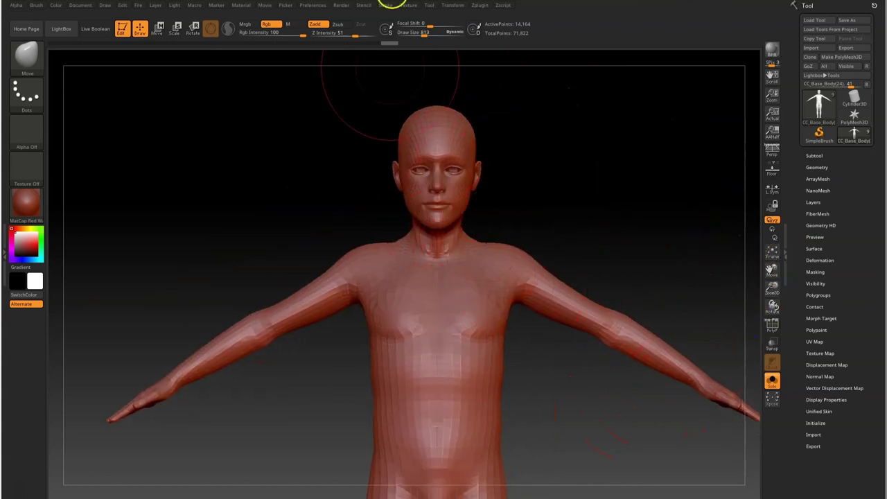
drag(423, 33, 422, 53)
drag(771, 288, 762, 342)
drag(423, 35, 421, 35)
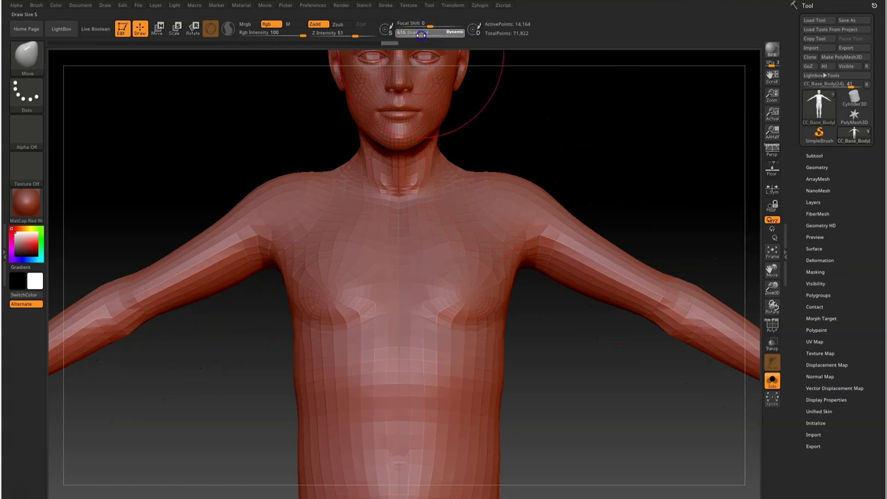
drag(513, 212, 514, 215)
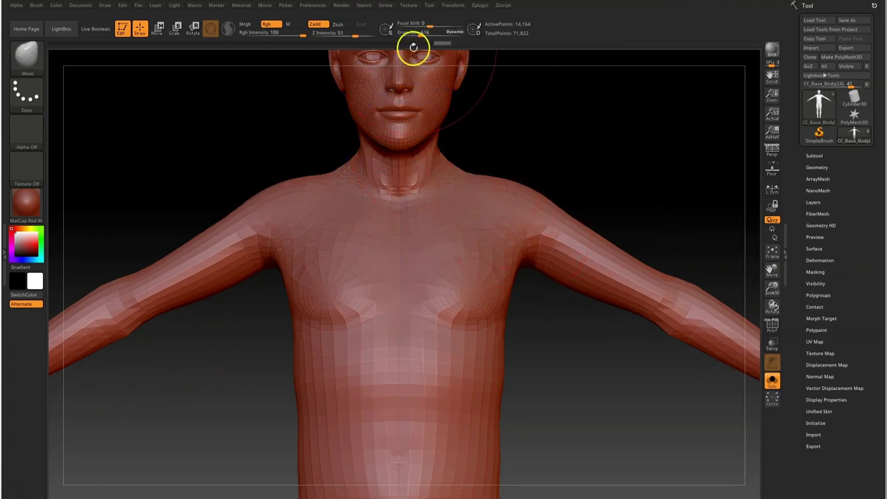
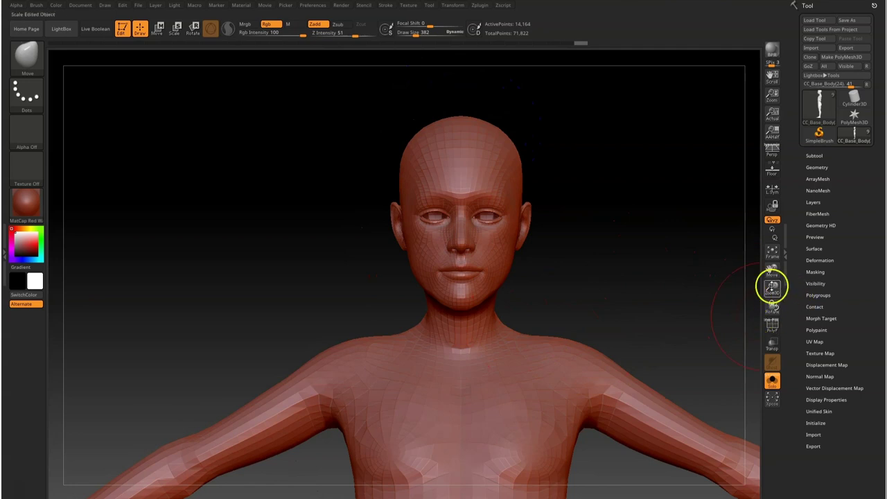
Reshape the brow ridge and lower forehead with the Move brush at draw size 189
click(771, 381)
drag(773, 290, 768, 256)
drag(772, 287, 736, 231)
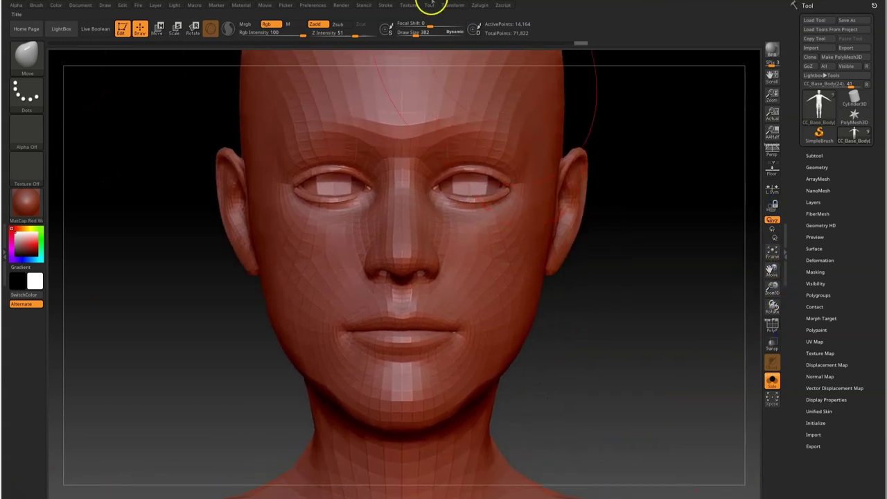
click(413, 34)
click(414, 34)
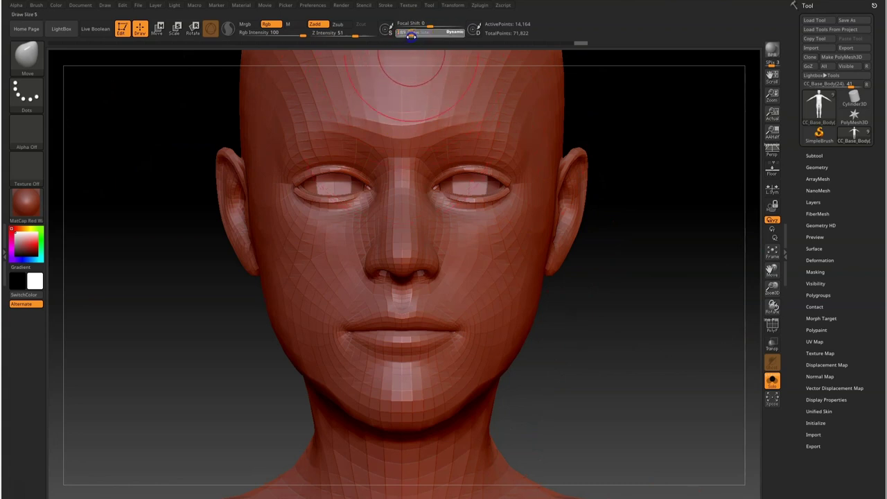
mouse_move(462, 106)
mouse_down()
mouse_move(462, 97)
mouse_move(432, 112)
mouse_up()
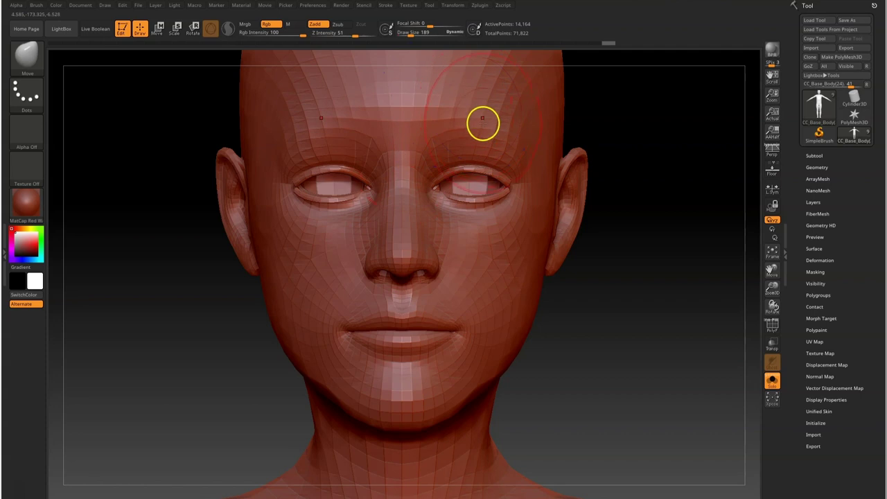
Raise the upper eyelids with a draw size of 175 and pull the brow forward in profile
click(413, 34)
mouse_move(486, 152)
mouse_down()
mouse_move(485, 141)
mouse_move(448, 147)
mouse_move(508, 152)
mouse_up()
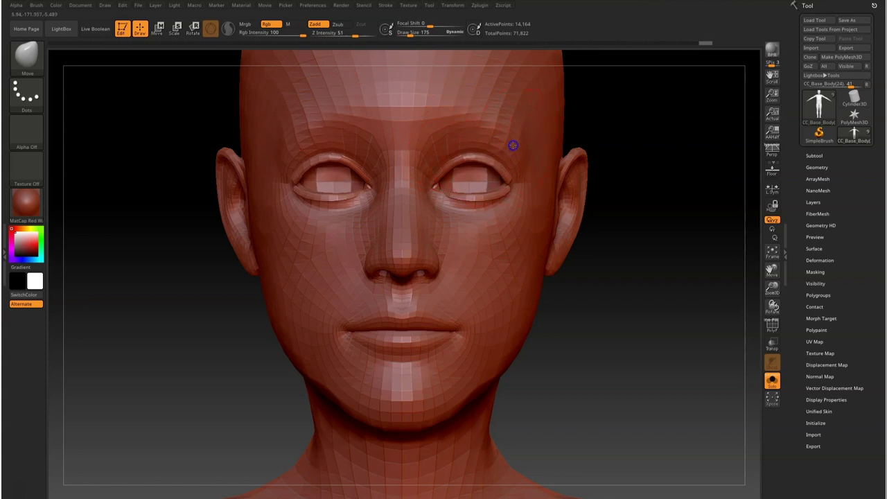
drag(679, 218, 639, 212)
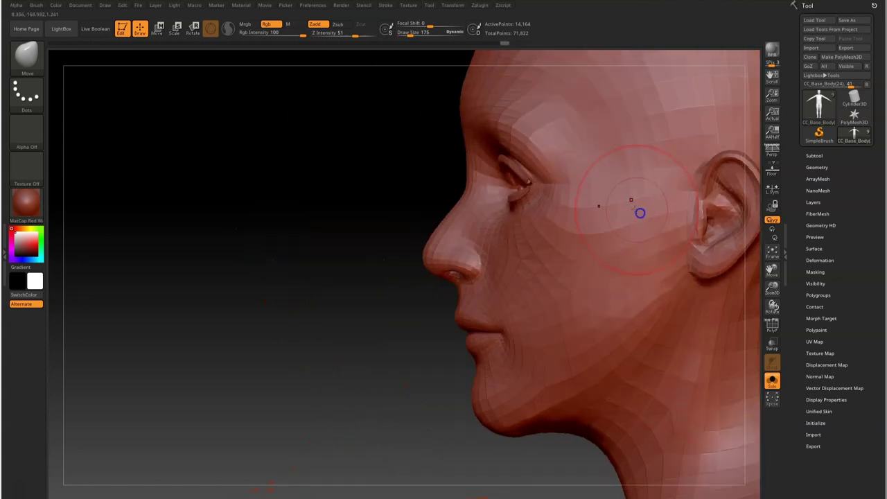
mouse_move(535, 125)
mouse_down()
mouse_move(531, 115)
mouse_move(514, 125)
mouse_up()
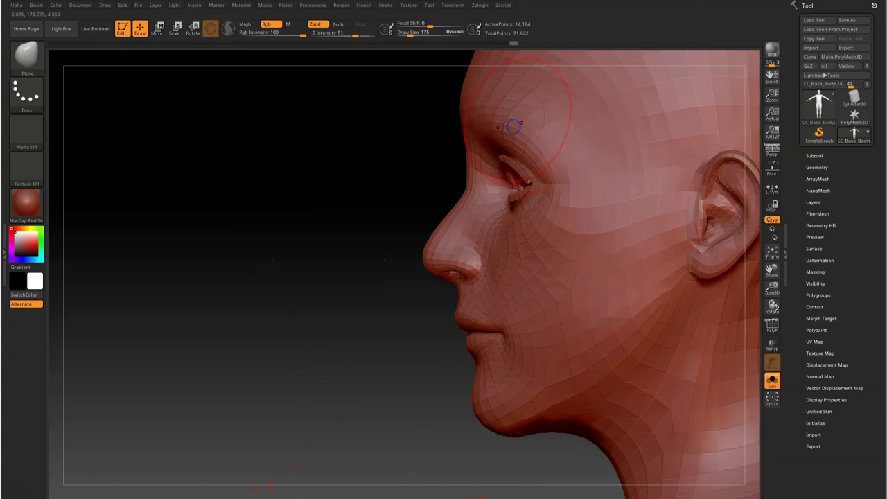
drag(309, 155, 454, 136)
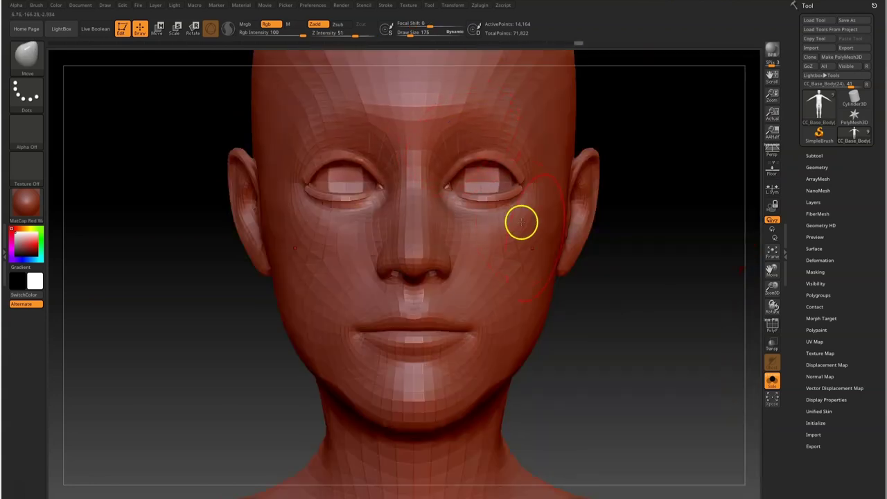
Reshape the nose bridge and tip in profile and front views with a draw size of 124
drag(635, 309, 500, 315)
drag(410, 34, 409, 35)
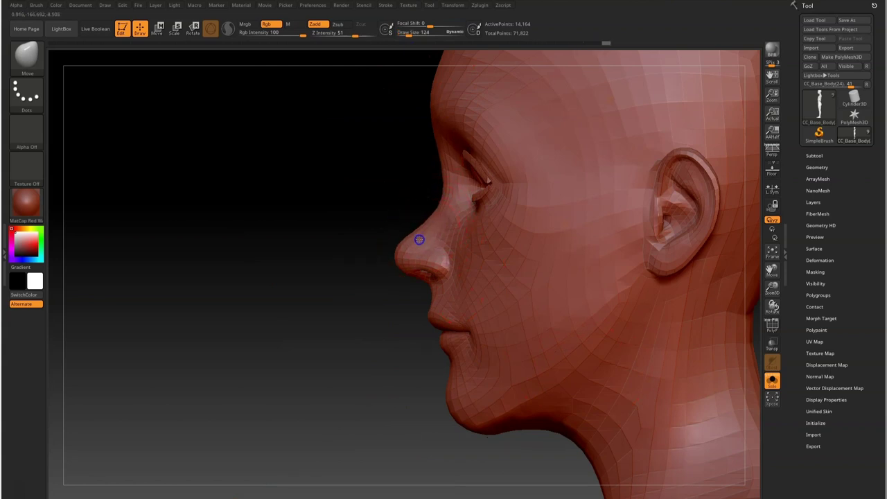
shift+drag(372, 276, 385, 277)
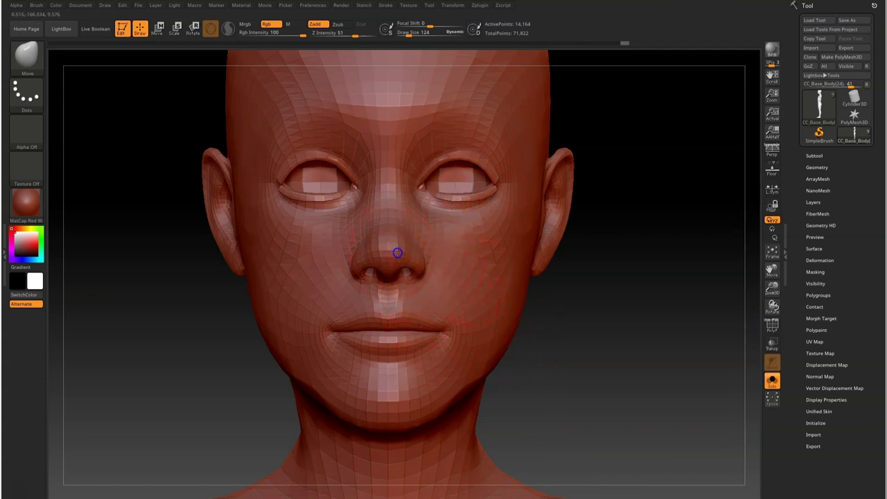
drag(437, 41, 409, 34)
drag(380, 270, 385, 270)
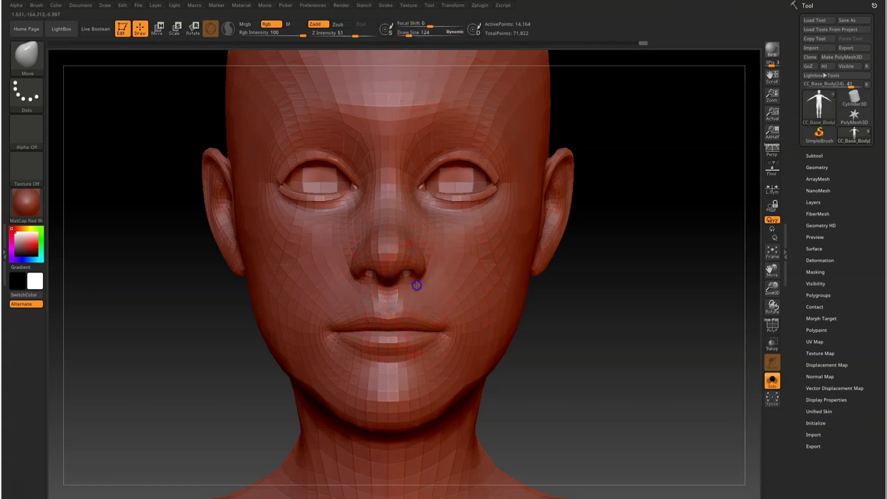
Set the draw size to 189, pull the mouth corners outward and up, and lift the cheeks
click(411, 36)
drag(444, 338, 452, 328)
drag(581, 353, 442, 313)
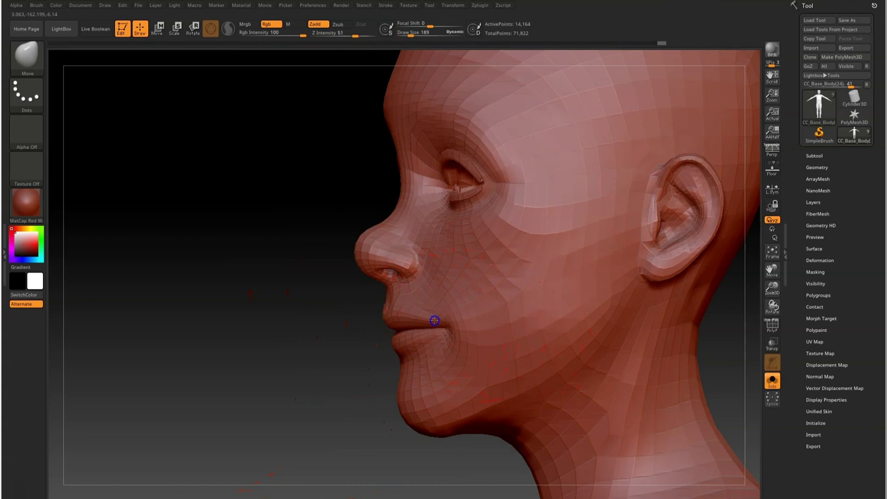
drag(469, 277, 472, 265)
drag(299, 319, 353, 321)
drag(451, 301, 497, 268)
Smooth the lower jaw and reshape the chin and jaw angle below the ears
mouse_move(457, 405)
shift+mouse_down()
mouse_move(435, 405)
mouse_move(457, 397)
mouse_move(487, 360)
shift+mouse_up()
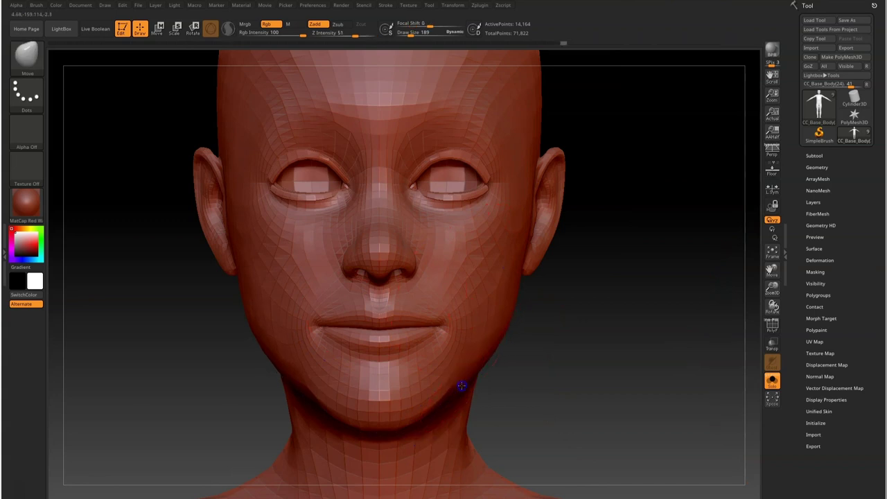
shift+drag(532, 403, 501, 403)
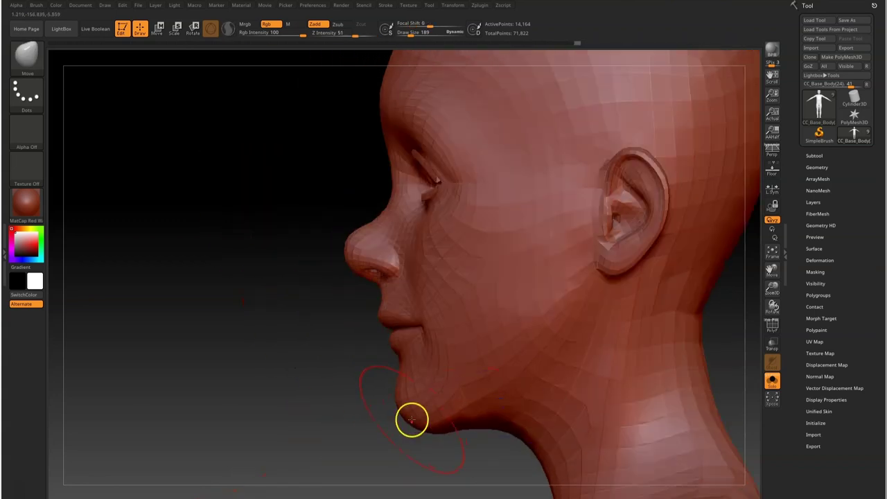
mouse_move(395, 409)
mouse_down()
mouse_move(439, 404)
mouse_move(539, 348)
mouse_move(525, 349)
mouse_up()
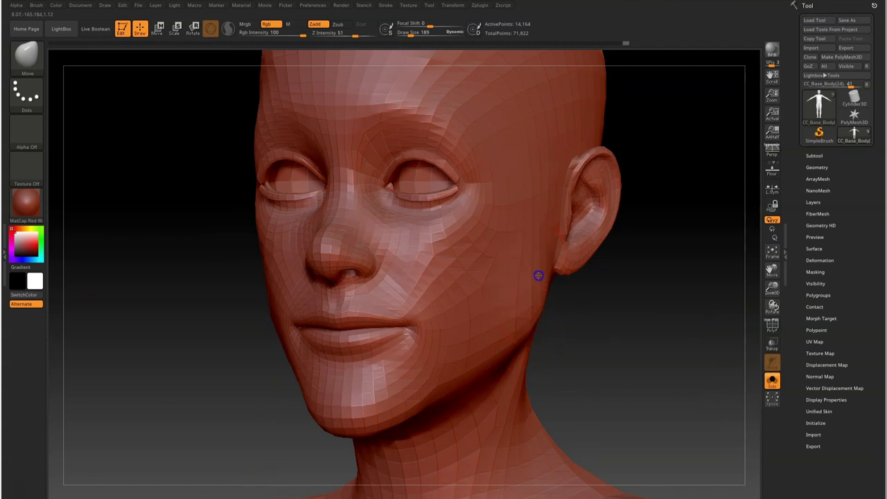
drag(524, 289, 527, 289)
Pull the cheekbones outward and smooth the cheeks down towards the jaw
drag(651, 346, 666, 343)
drag(473, 239, 500, 235)
shift+drag(511, 228, 531, 305)
mouse_move(609, 379)
mouse_down()
mouse_move(621, 379)
mouse_move(530, 339)
mouse_up()
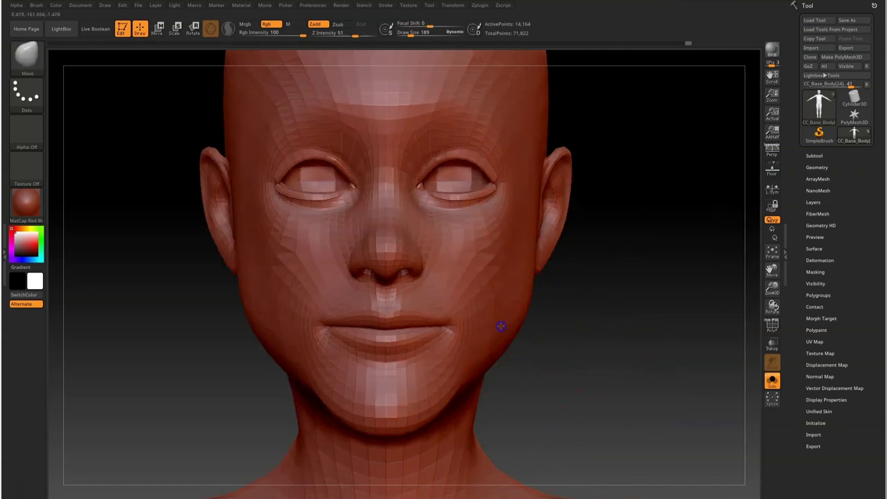
Push the bottom of the chin up, then pull the chin forward in profile with a draw size of 112
click(413, 420)
drag(408, 421, 400, 396)
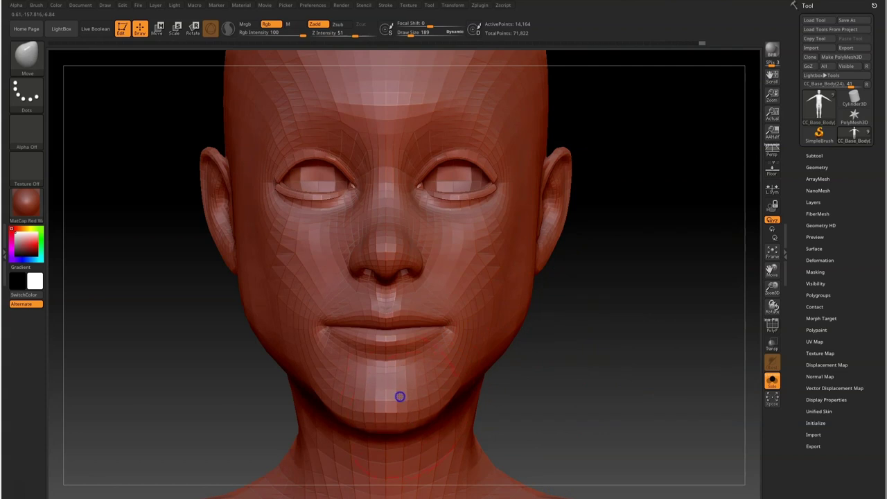
drag(528, 400, 568, 396)
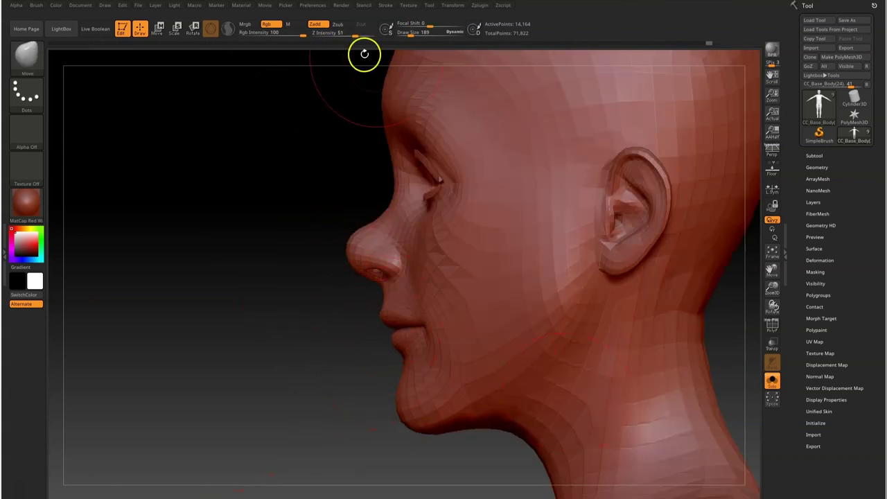
drag(418, 34, 412, 35)
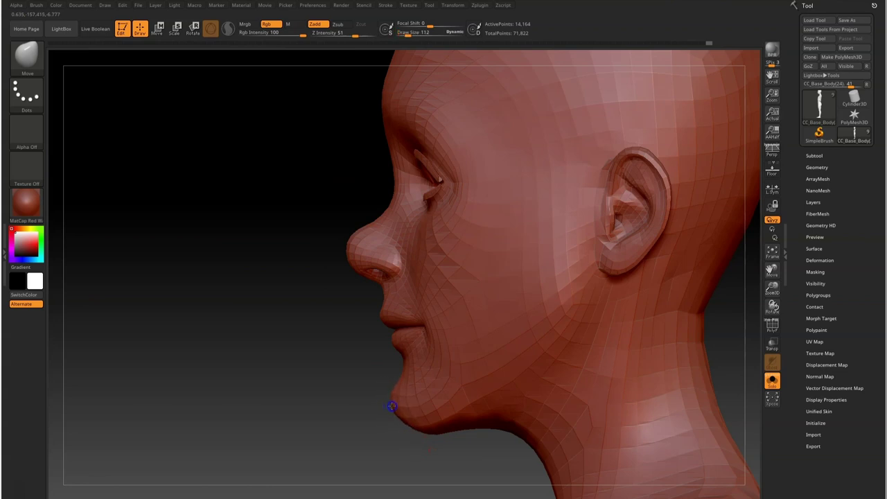
mouse_move(408, 400)
mouse_down()
mouse_move(344, 404)
mouse_move(393, 402)
mouse_up()
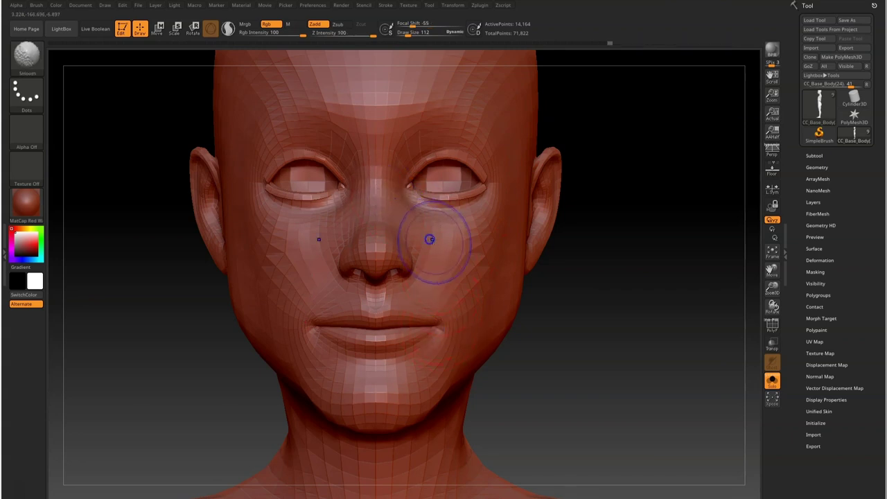
Set the Move brush's draw size to 970 and nudge the sides of the body's waist slightly inward
drag(412, 30, 396, 40)
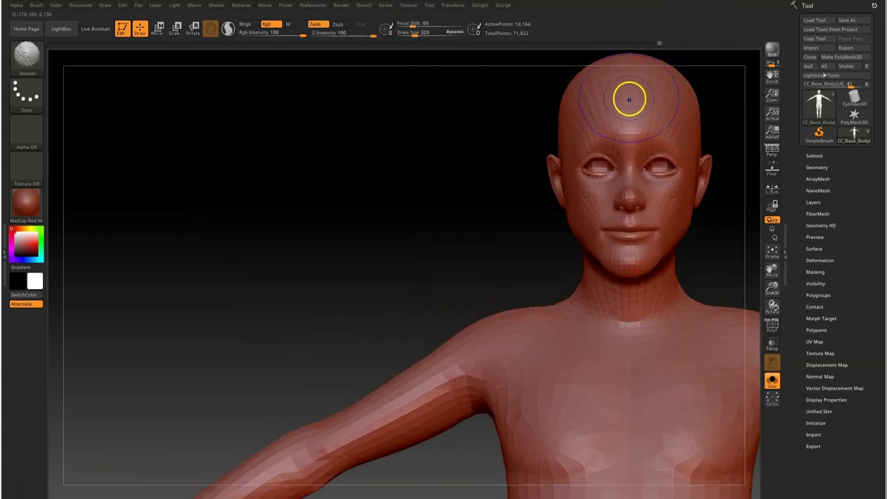
drag(415, 34, 409, 34)
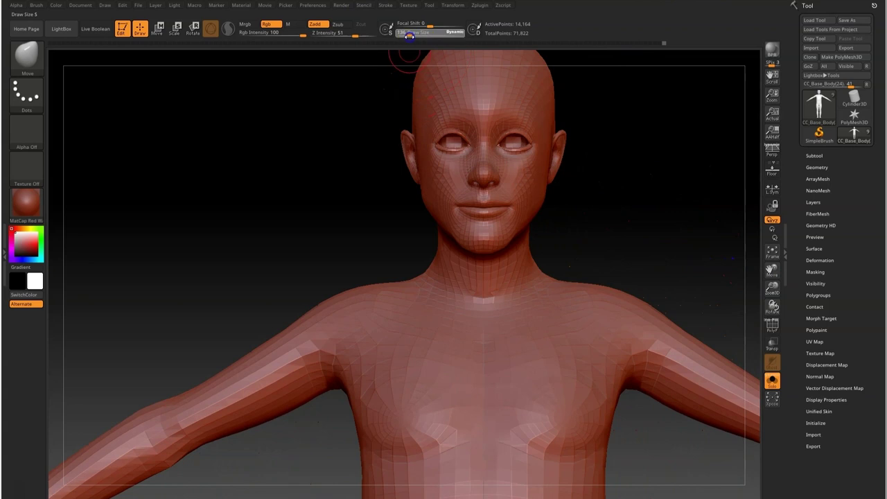
mouse_move(707, 388)
alt+mouse_down()
mouse_move(707, 298)
mouse_move(611, 144)
alt+mouse_up()
drag(409, 34, 426, 34)
drag(445, 223, 439, 225)
mouse_move(679, 263)
shift+mouse_down()
mouse_move(555, 264)
mouse_move(693, 264)
shift+mouse_up()
alt+drag(751, 273, 710, 257)
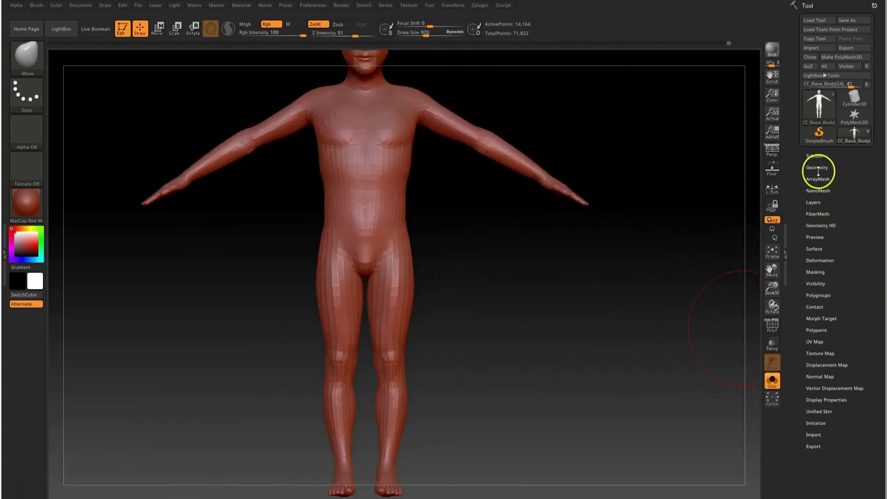
Turn off Solo mode to show the hair and clothes, and select the Shirt(3) subtool
drag(771, 269, 787, 316)
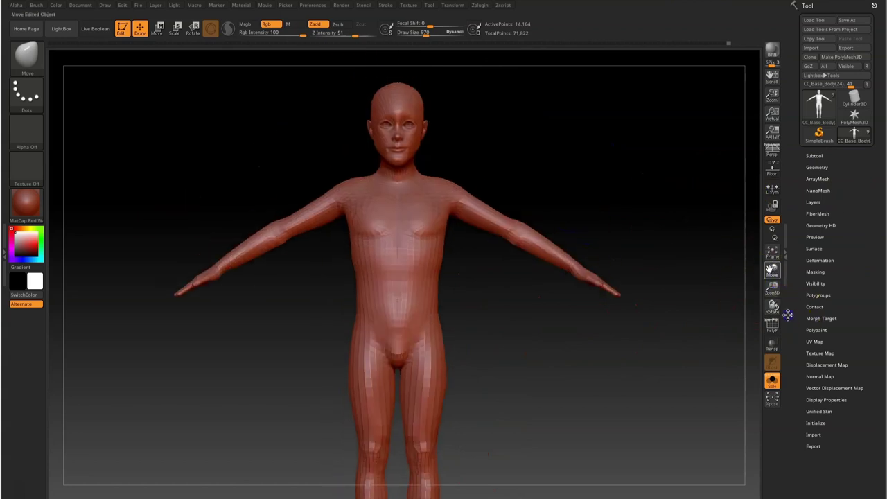
click(771, 381)
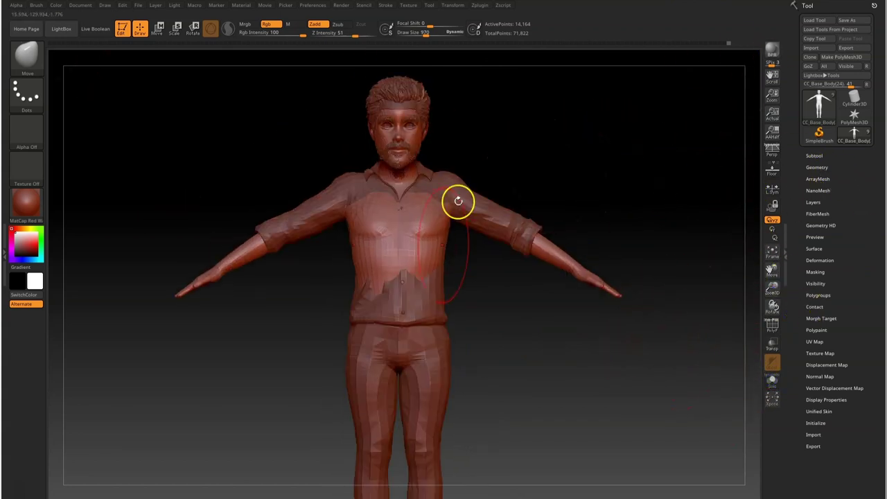
drag(776, 267, 735, 273)
click(814, 155)
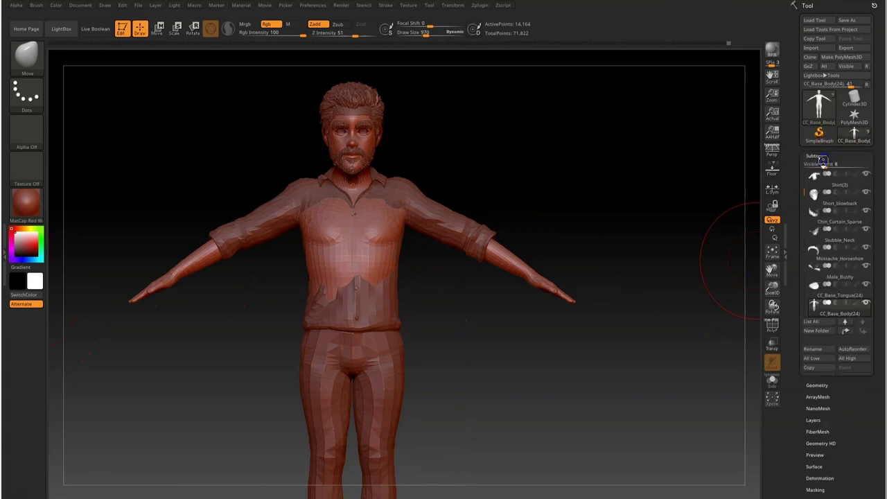
click(816, 182)
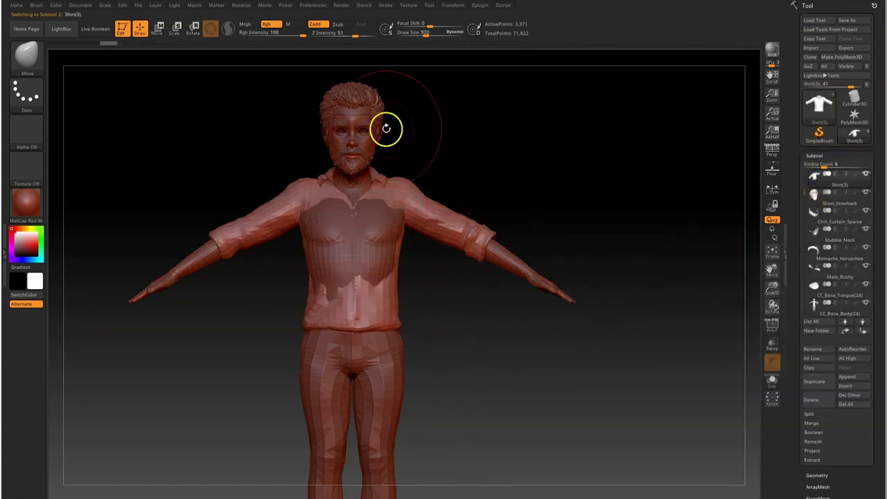
click(415, 197)
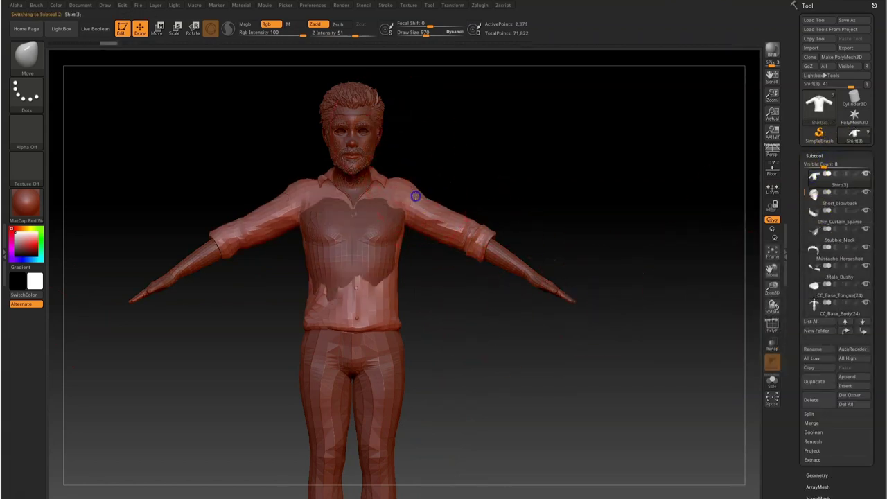
Smooth the shirt with the Smooth brush at Z intensity 27 and pull its front out over the chest at a draw size of 697
drag(770, 273, 781, 325)
drag(772, 288, 772, 333)
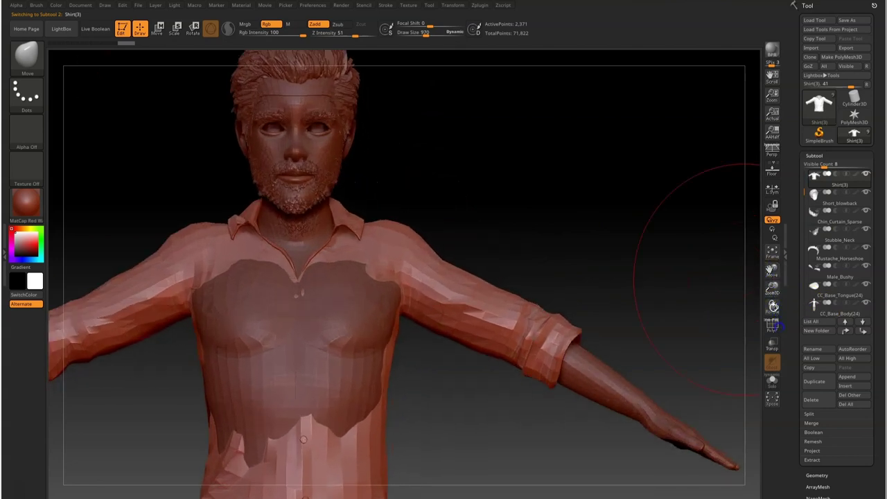
drag(424, 33, 419, 33)
key(shift)
drag(366, 35, 342, 40)
mouse_move(372, 229)
shift+mouse_down()
mouse_move(400, 233)
mouse_move(420, 277)
shift+mouse_up()
click(372, 257)
drag(397, 243, 401, 255)
drag(471, 250, 425, 264)
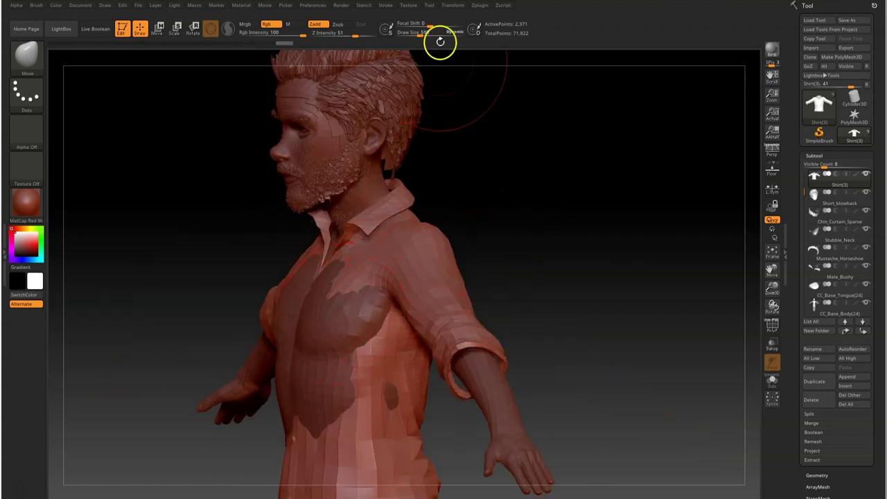
drag(418, 34, 422, 35)
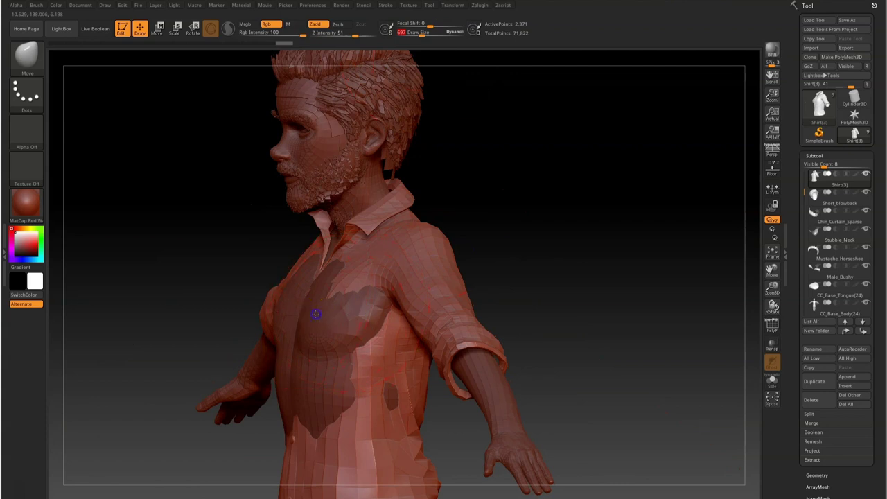
mouse_move(455, 340)
right_down()
mouse_move(344, 321)
mouse_move(438, 368)
mouse_move(426, 370)
right_up()
Set the draw size to 304 and reshape the shirt's collar points and the back of the collar around the neck
drag(429, 34, 414, 34)
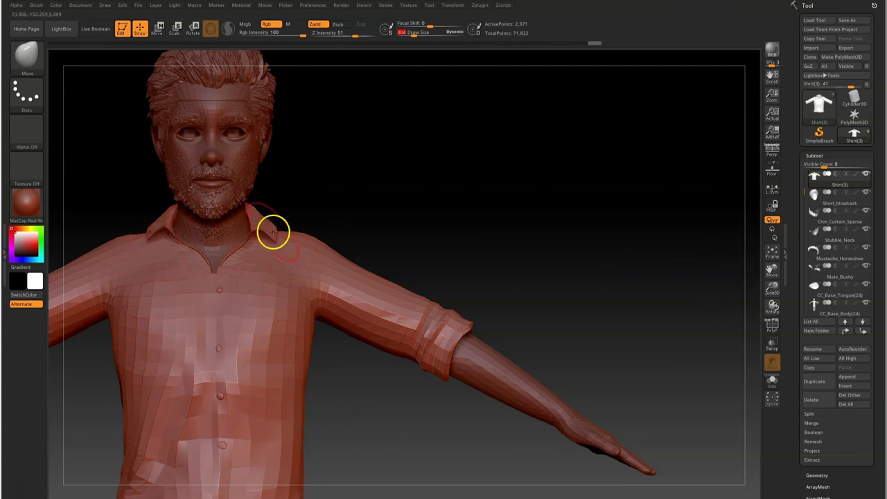
drag(268, 234, 260, 242)
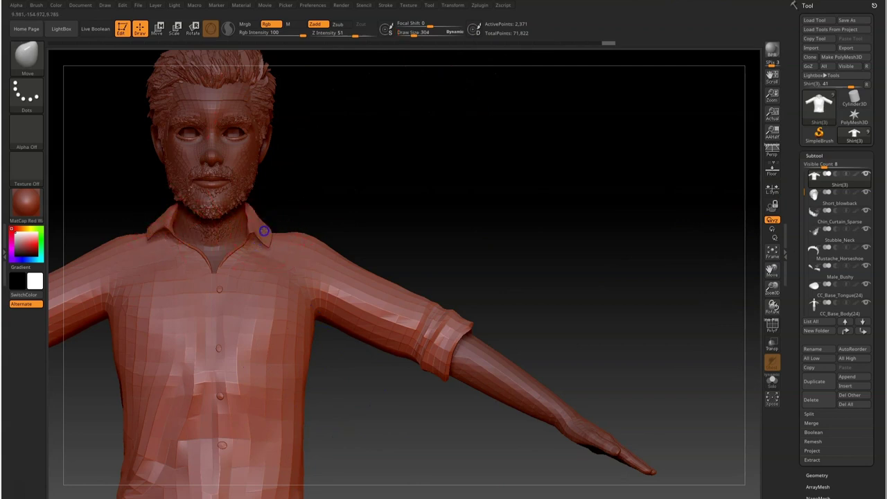
mouse_move(159, 228)
mouse_down()
mouse_move(169, 240)
mouse_move(171, 226)
mouse_up()
mouse_move(377, 207)
mouse_down()
mouse_move(356, 208)
mouse_move(342, 229)
mouse_up()
mouse_move(142, 209)
mouse_down()
mouse_move(128, 202)
mouse_move(143, 213)
mouse_up()
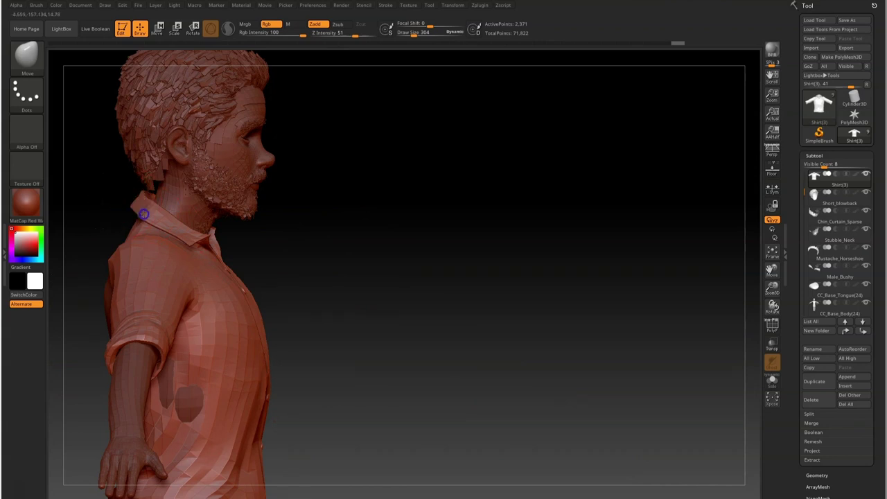
drag(239, 222, 294, 217)
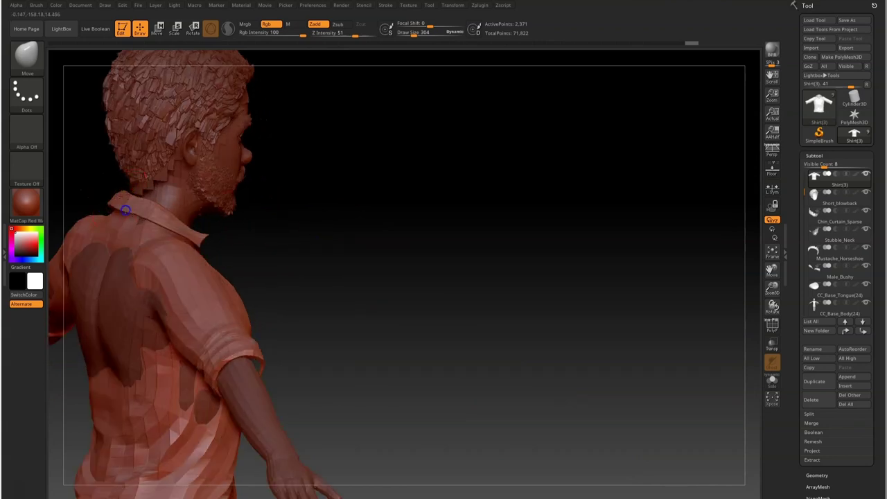
Adjust both sides of the shirt's collar opening at the front of the neck
key(shift)
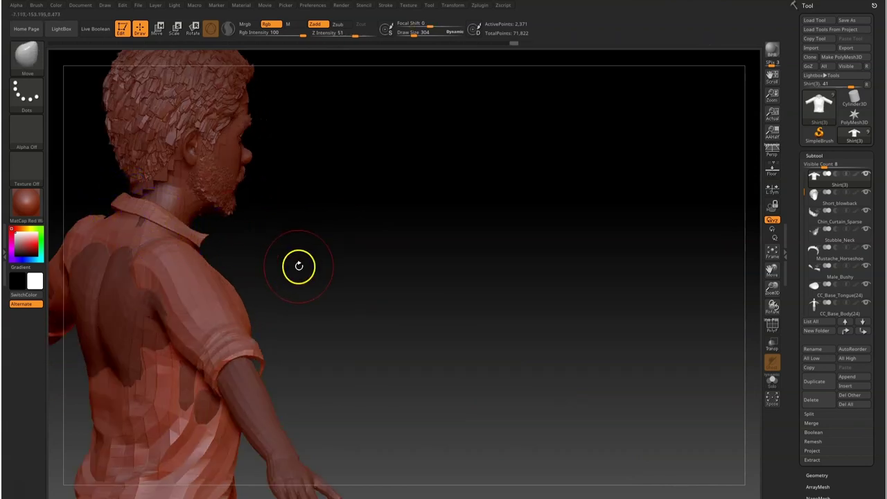
drag(298, 263, 251, 261)
drag(141, 227, 147, 225)
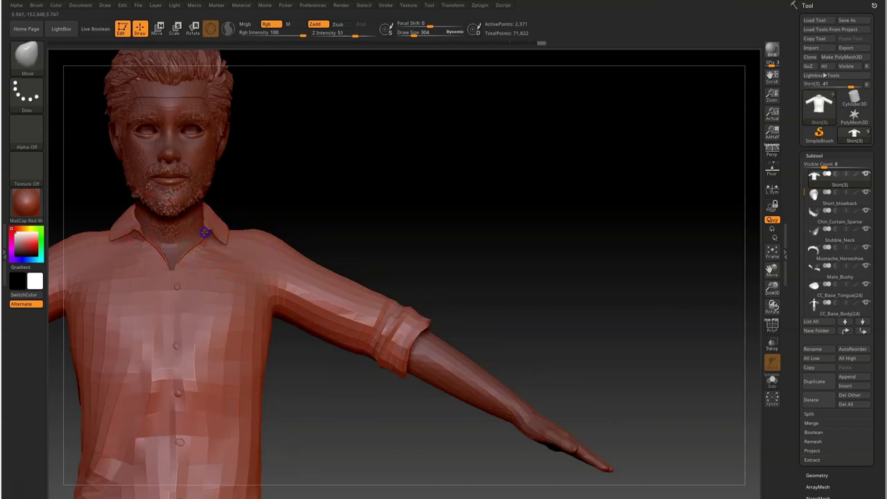
drag(199, 230, 206, 228)
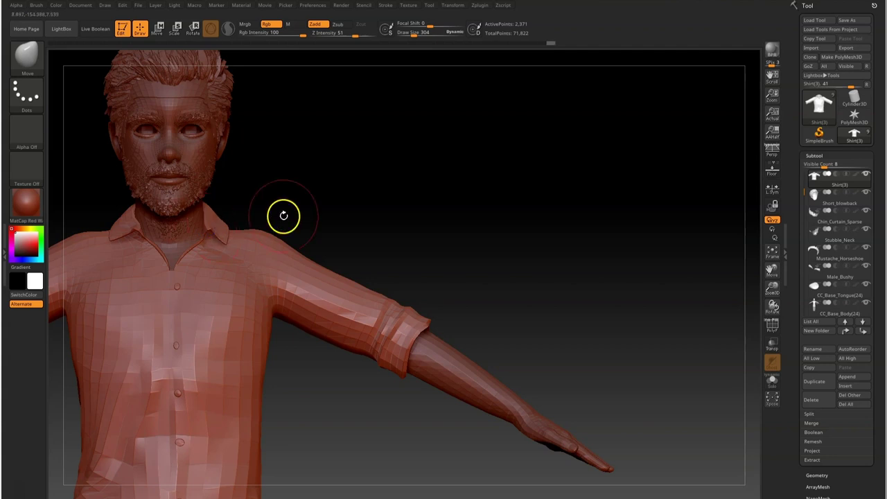
drag(283, 216, 275, 224)
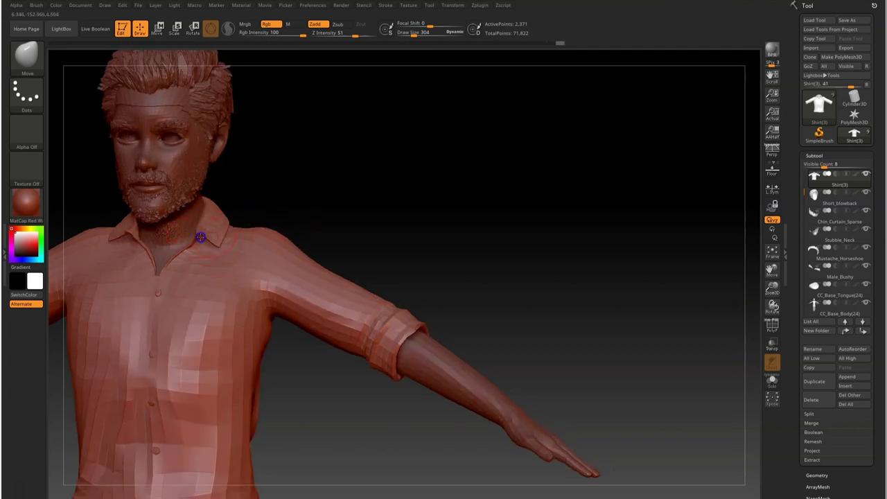
Set the draw size to 725 and reshape the shirt's back until it covers the body's back and sides
mouse_move(254, 241)
mouse_down()
mouse_move(259, 223)
mouse_move(382, 257)
mouse_move(388, 228)
mouse_up()
drag(414, 34, 421, 34)
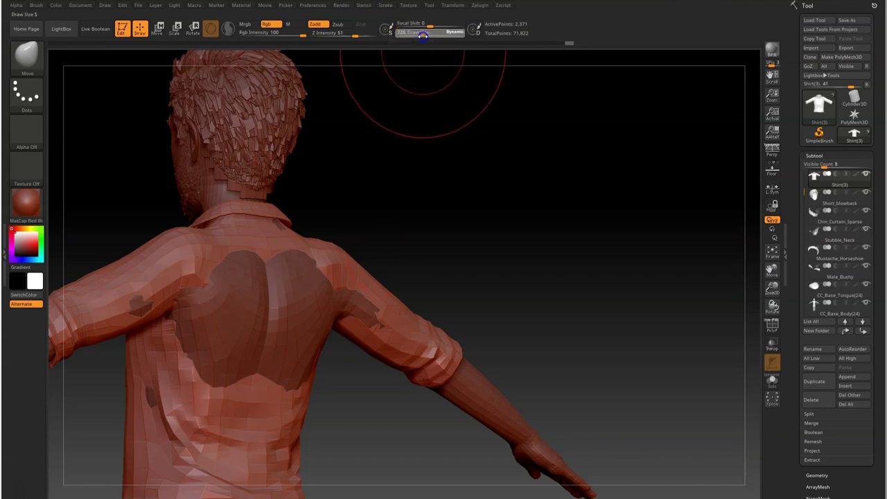
drag(774, 289, 781, 250)
drag(527, 262, 539, 258)
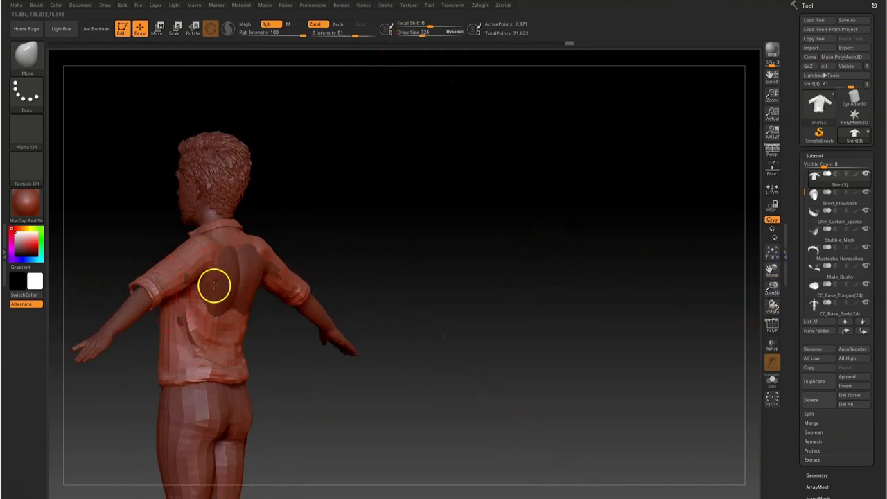
drag(242, 267, 214, 287)
shift+drag(374, 361, 339, 360)
mouse_move(283, 333)
shift+mouse_down()
mouse_move(291, 374)
mouse_move(276, 309)
mouse_move(304, 257)
shift+mouse_up()
shift+drag(402, 319, 297, 291)
shift+drag(499, 315, 317, 321)
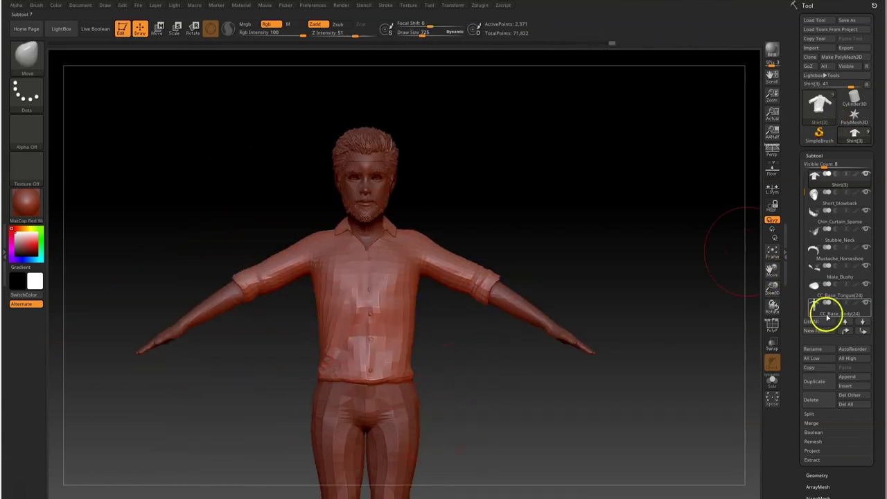
Select the Rocker_Jeans subtool and reshape the front of the jeans to cover the thighs
mouse_move(824, 187)
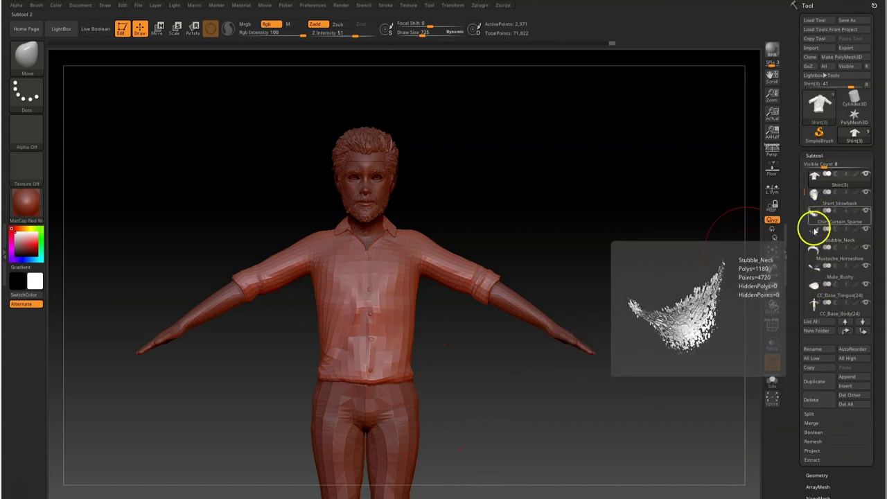
drag(801, 192, 806, 163)
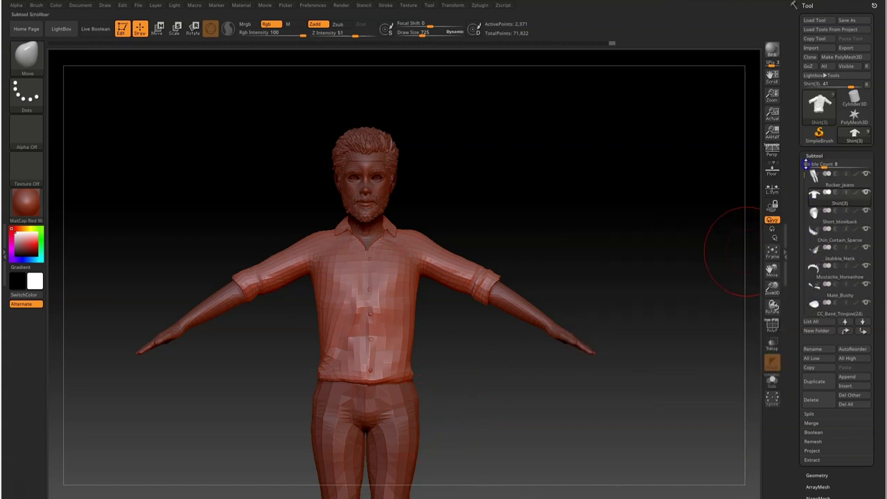
click(815, 176)
key(shift)
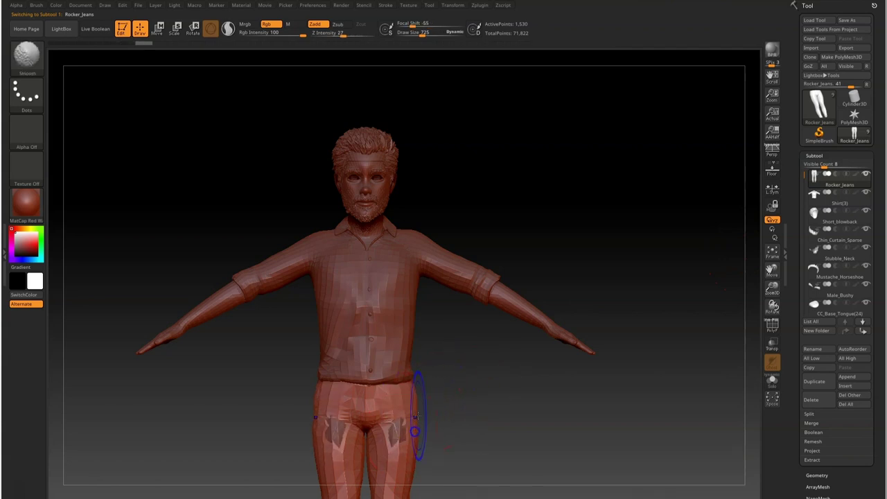
drag(771, 280, 780, 73)
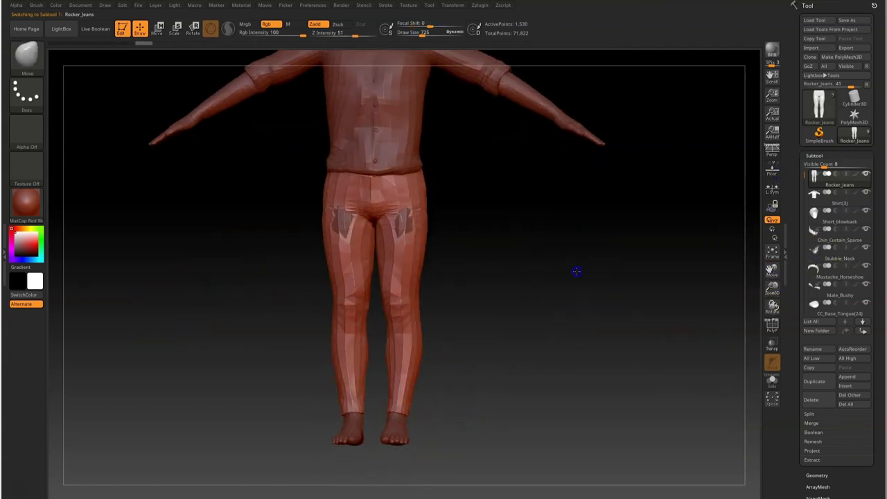
shift+drag(576, 271, 478, 269)
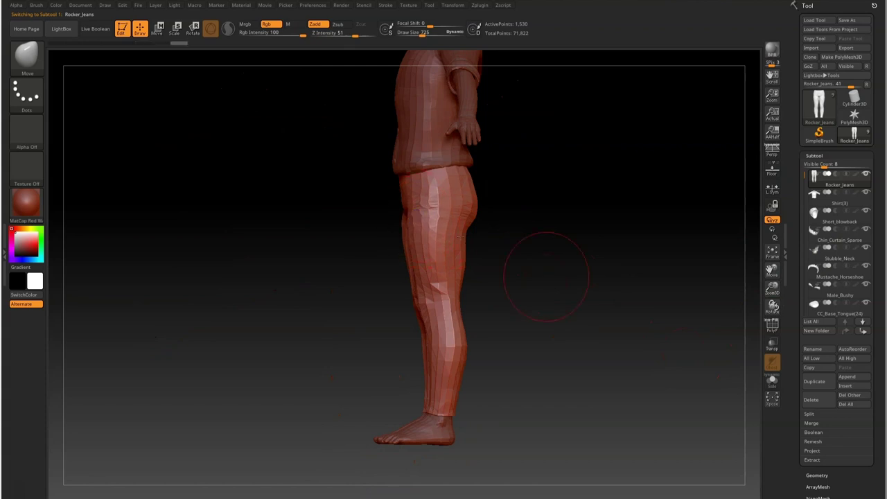
drag(547, 276, 576, 287)
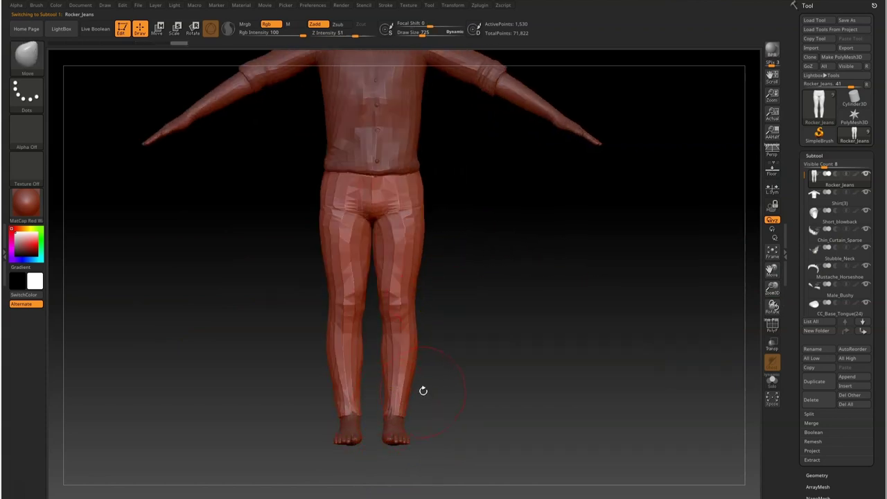
Adjust the jeans' lower legs and nudge the waistband up under the shirt hem
drag(423, 391, 406, 325)
drag(436, 204, 515, 221)
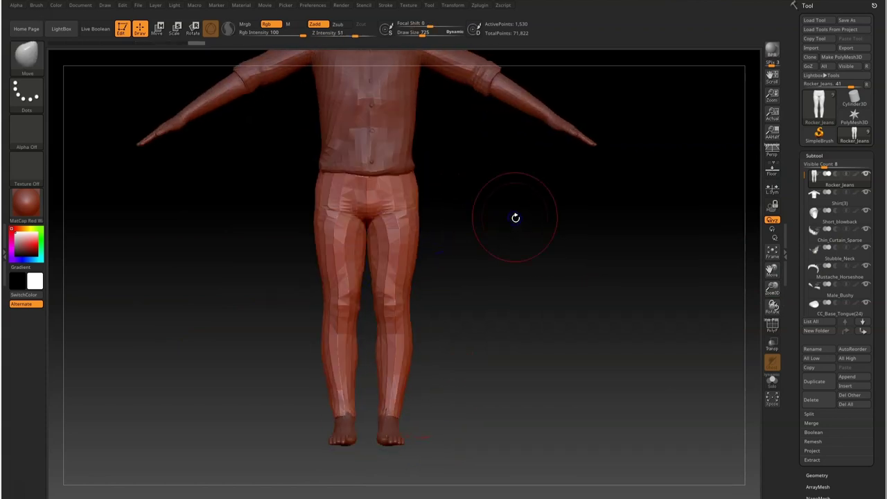
drag(366, 176, 366, 172)
Select the Shirt(3) subtool again and pull the sleeves slightly down around the arms
drag(772, 270, 789, 385)
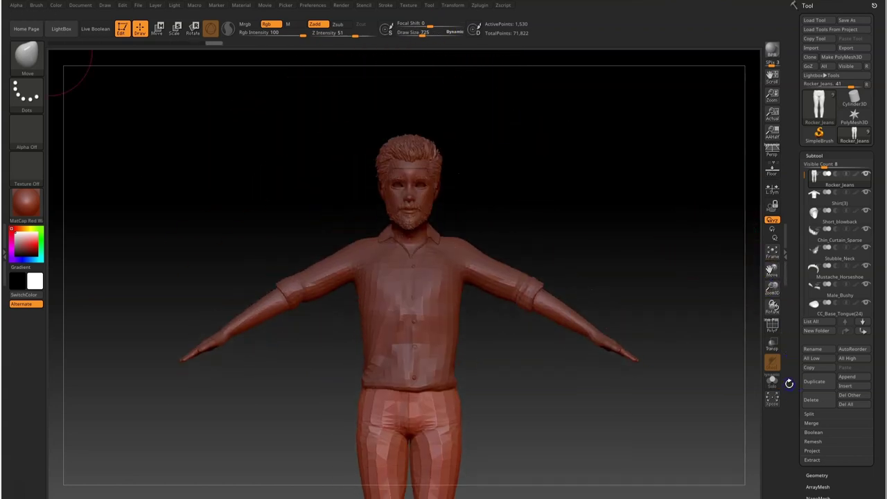
click(674, 368)
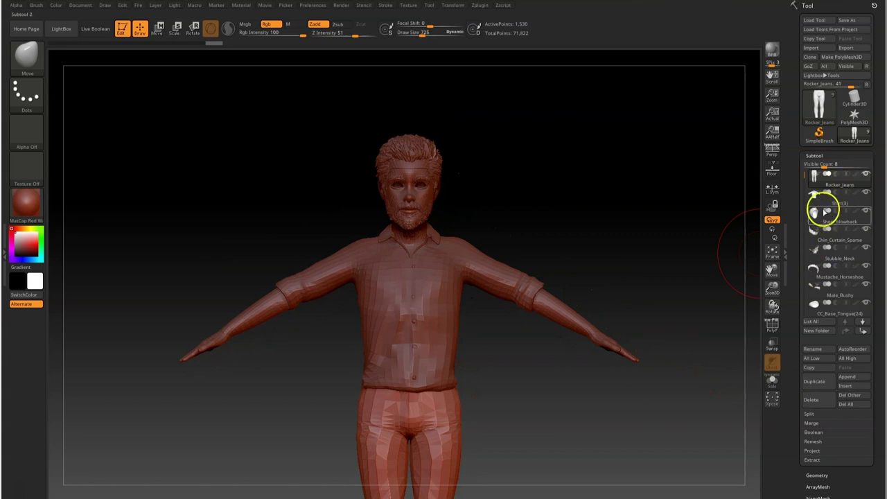
click(819, 196)
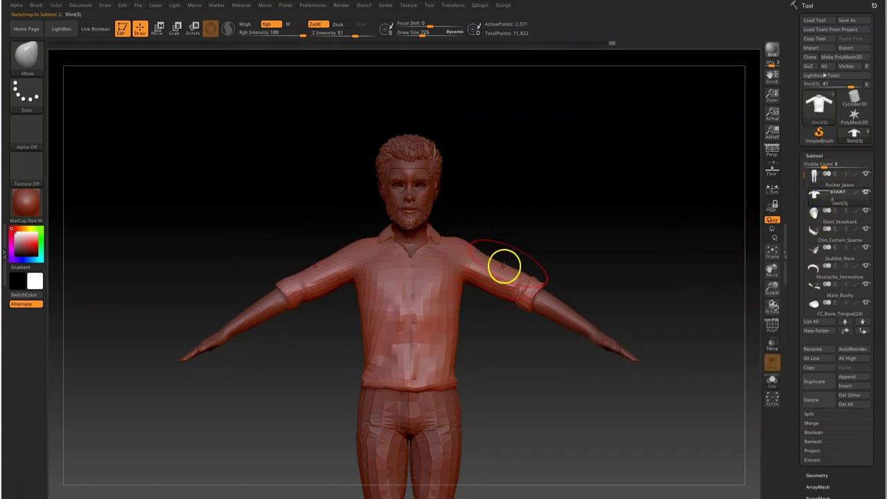
drag(296, 301, 297, 310)
mouse_move(541, 280)
mouse_down()
mouse_move(609, 281)
mouse_move(543, 279)
mouse_move(631, 334)
mouse_up()
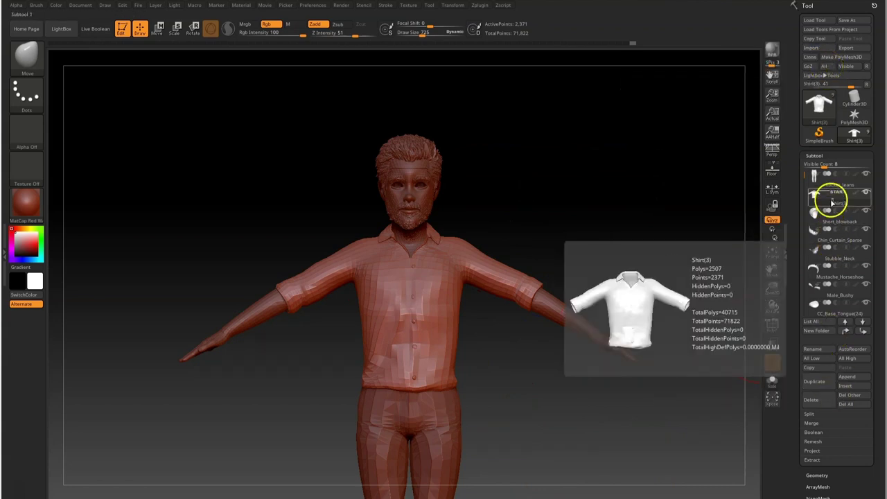
Send all subtools through GoZ to Character Creator and update the avatar with the Update Mesh + Texture template in A-Pose
click(825, 66)
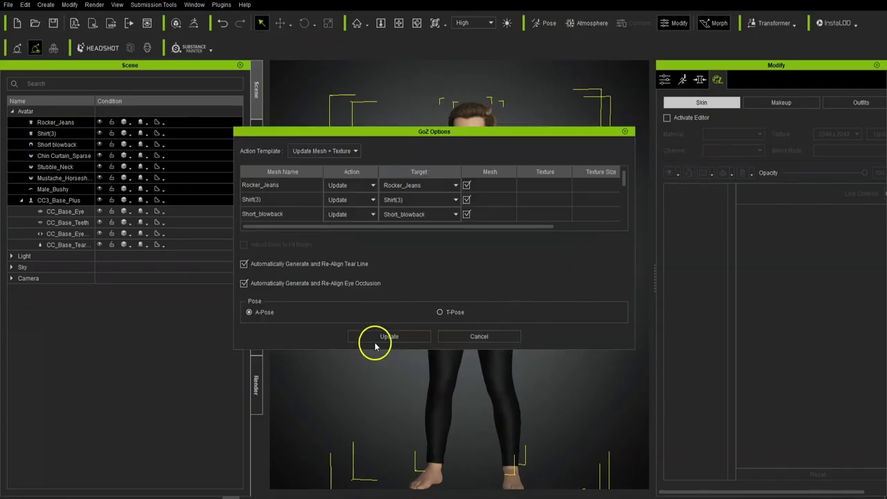
click(392, 336)
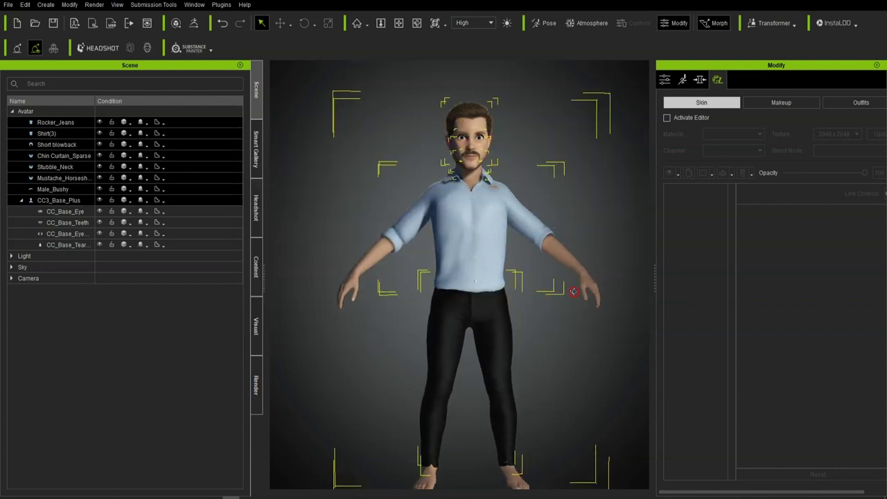
Examine the updated avatar's shirt, collar, shoulders and face up close
click(573, 173)
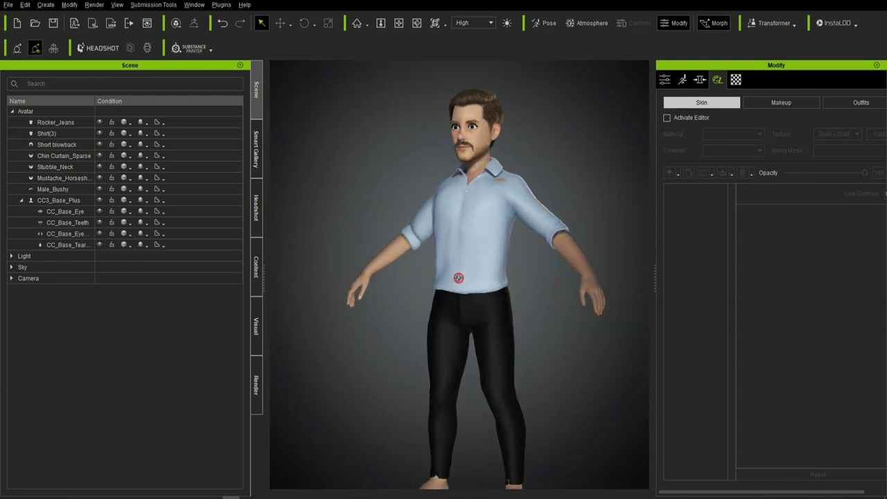
scroll(530, 184, up, 4)
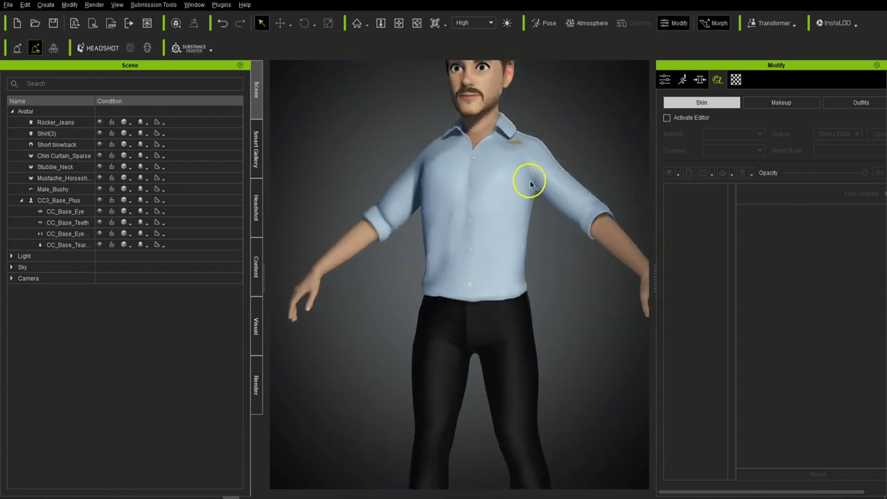
middle_drag(530, 184, 511, 364)
scroll(510, 364, up, 8)
right_drag(508, 359, 525, 360)
scroll(528, 361, up, 3)
scroll(574, 351, down, 3)
middle_drag(574, 351, 550, 257)
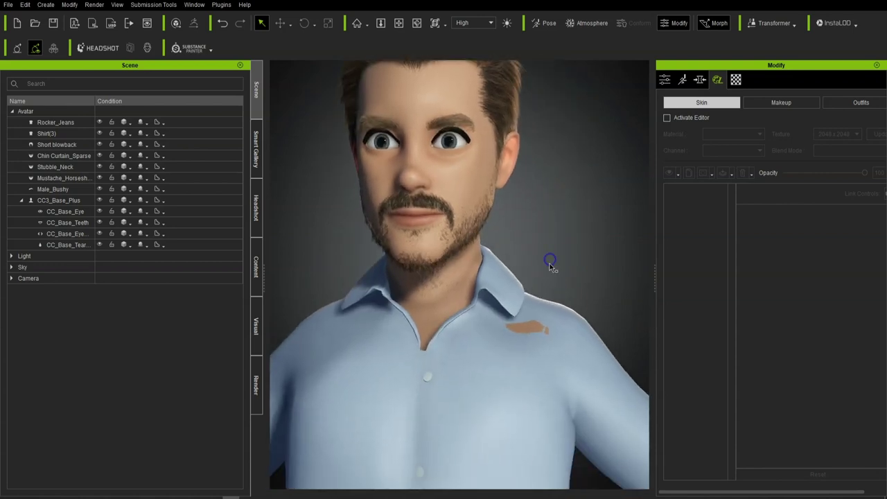
Calculate conform collision for the Mustache_Horseshoe and Stubble_Neck facial hair so they fit the reshaped face
click(80, 179)
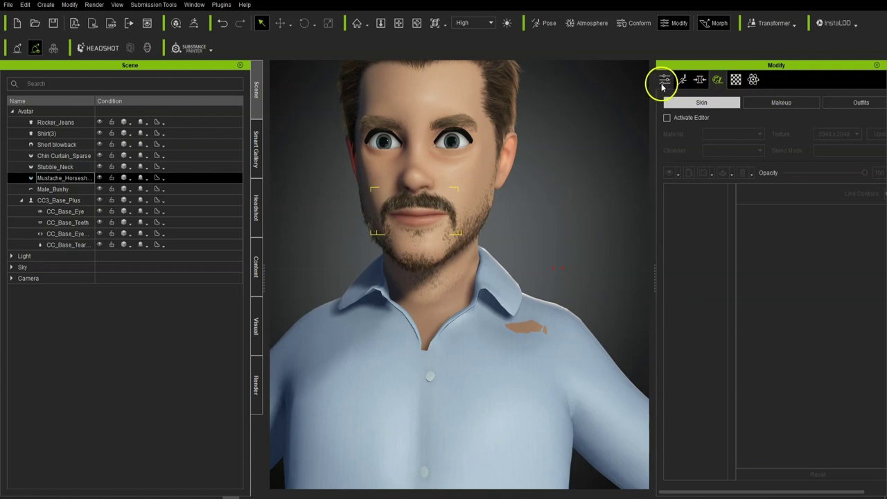
click(664, 80)
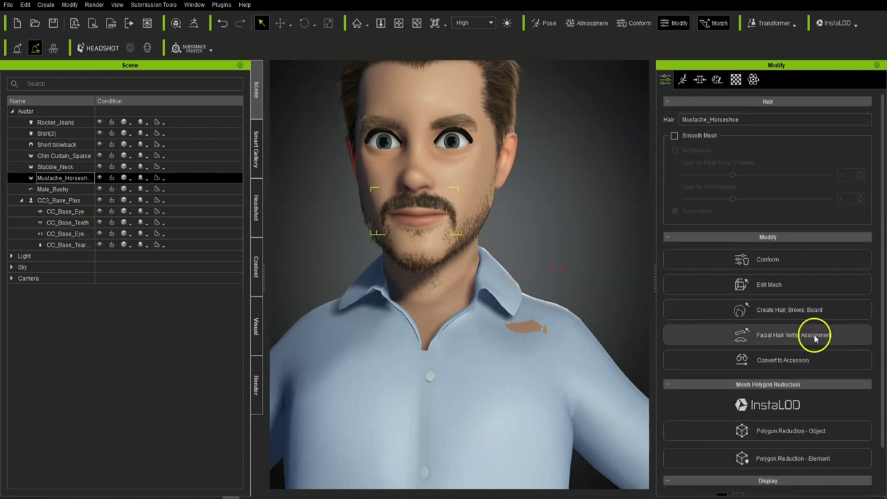
click(814, 272)
click(796, 291)
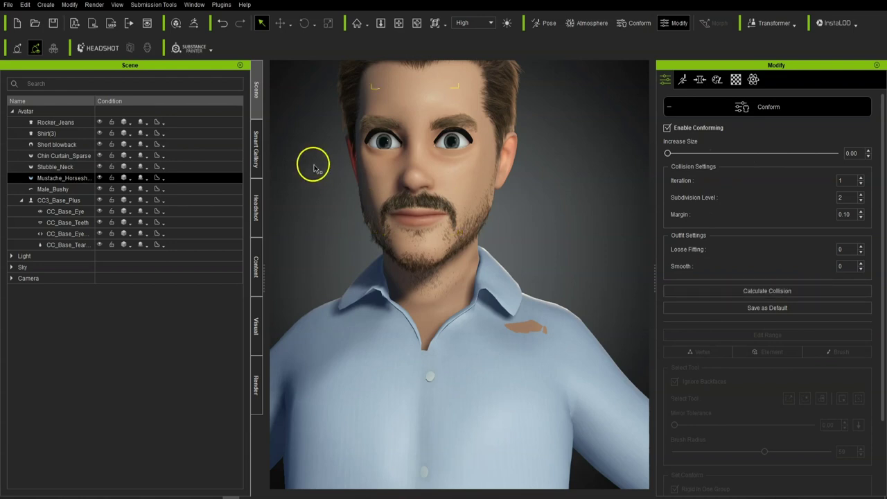
ctrl+click(74, 169)
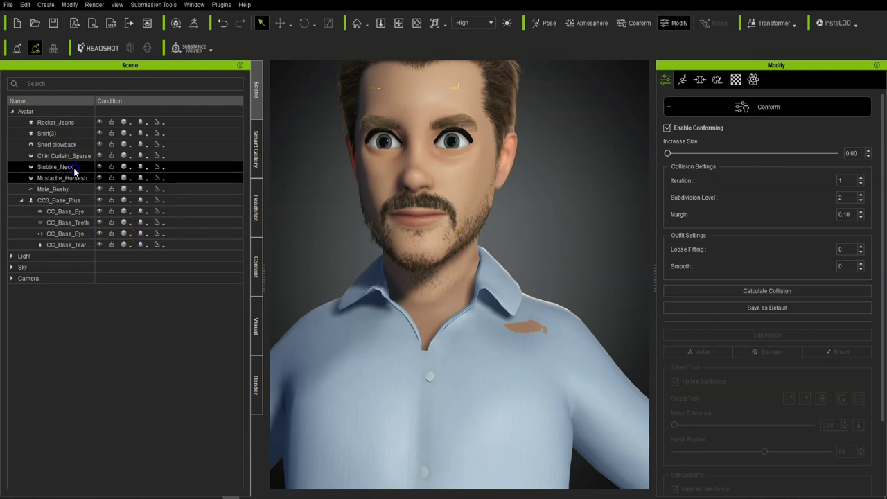
click(74, 169)
click(808, 261)
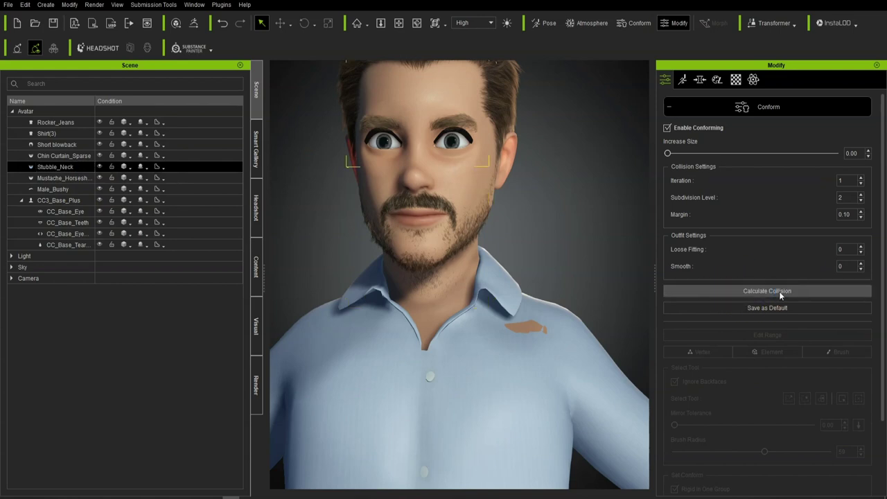
Calculate conform collision for Chin Curtain_Sparse, the Male_Bushy eyebrows and the Short blowback hair
click(75, 157)
click(766, 261)
click(79, 188)
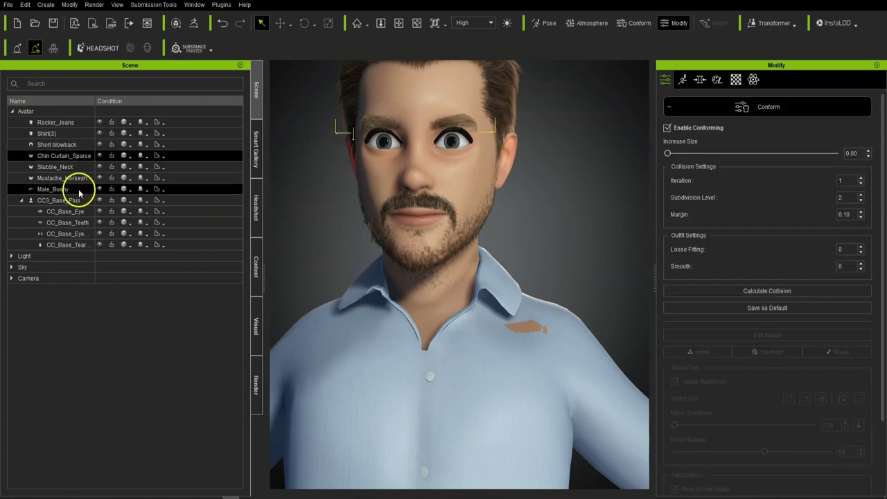
click(787, 267)
click(76, 145)
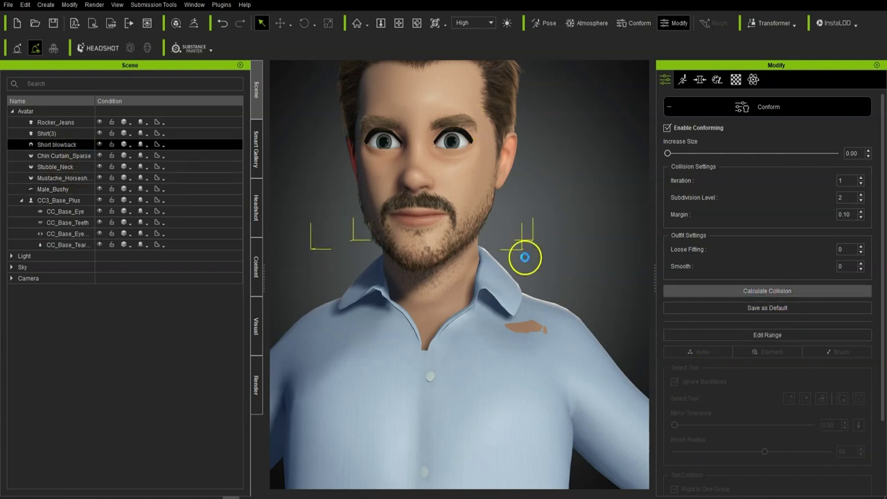
right_drag(510, 262, 406, 267)
scroll(416, 269, up, 2)
middle_drag(444, 187, 528, 264)
Convert the Male_Bushy eyebrows to an accessory with Bake Current Shape
click(57, 189)
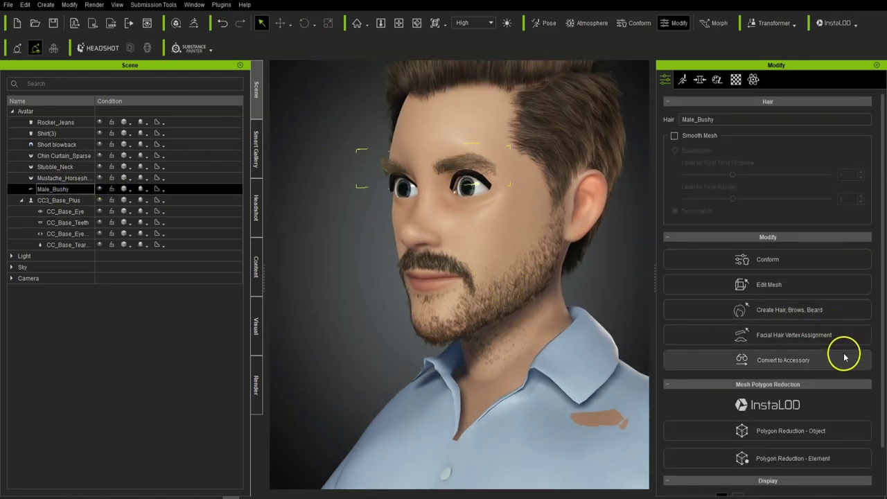
click(796, 360)
click(374, 239)
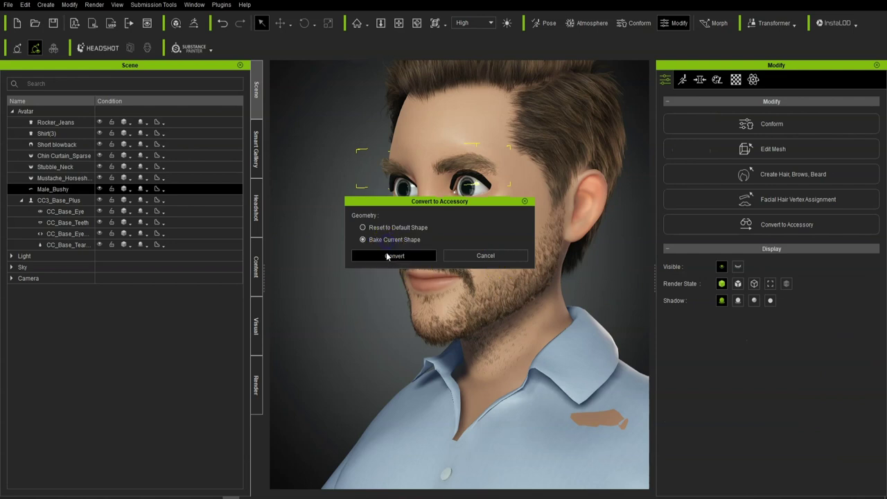
click(392, 256)
Move the eyebrow accessory to Y 0.821 and Z 0.178 to align it with the brow line
right_drag(371, 263, 435, 189)
click(280, 23)
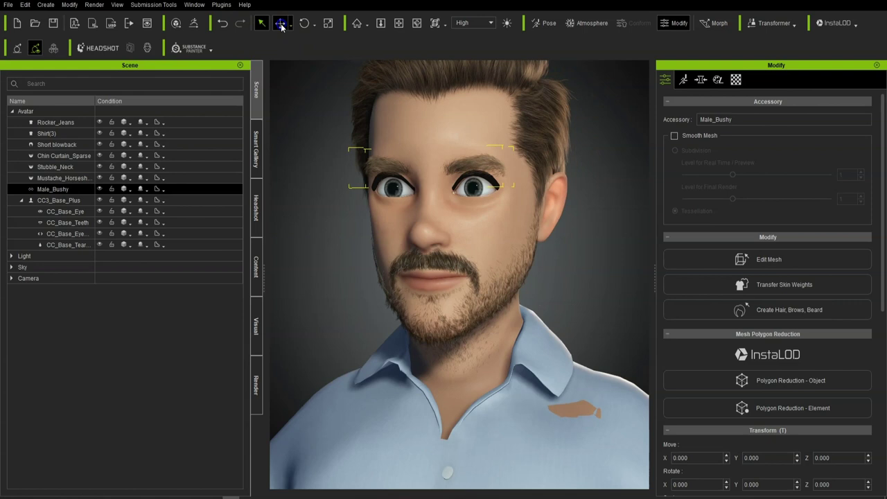
drag(460, 203, 461, 197)
right_drag(490, 306, 828, 299)
drag(316, 256, 304, 241)
right_drag(494, 270, 196, 254)
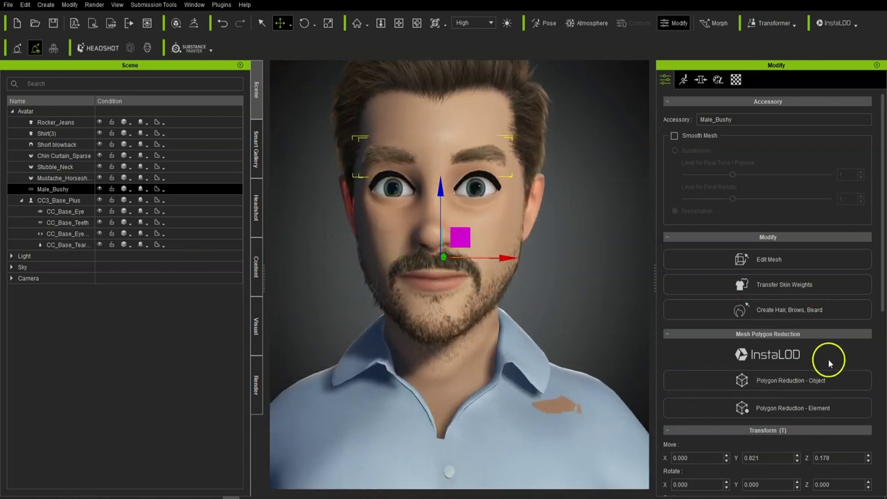
Turn the eyebrow accessory back into hair with the Brows template, without resetting the facial expressions
click(812, 311)
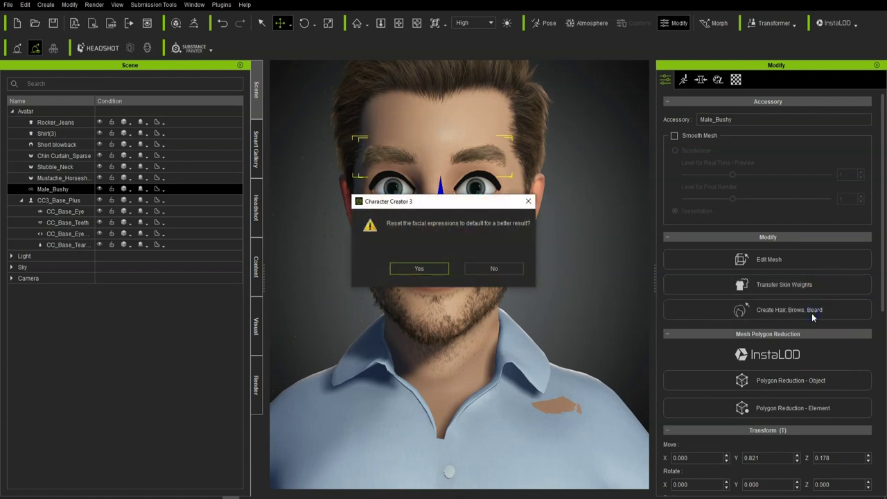
click(467, 268)
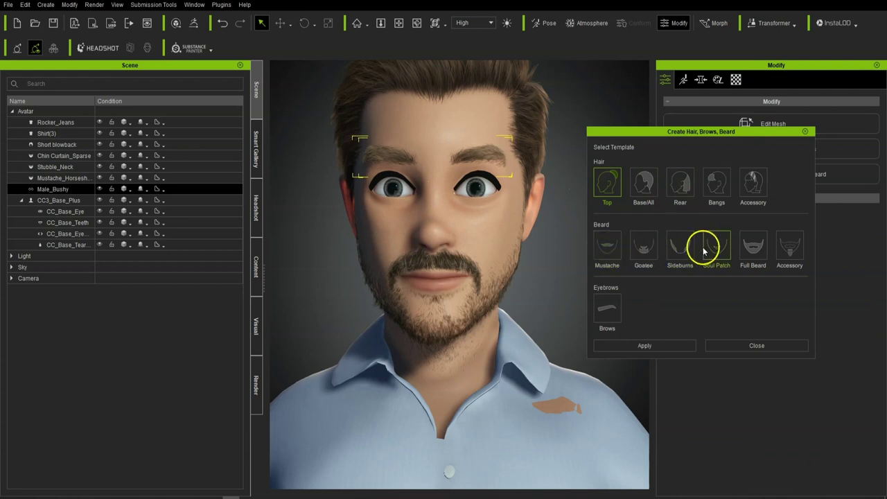
click(644, 344)
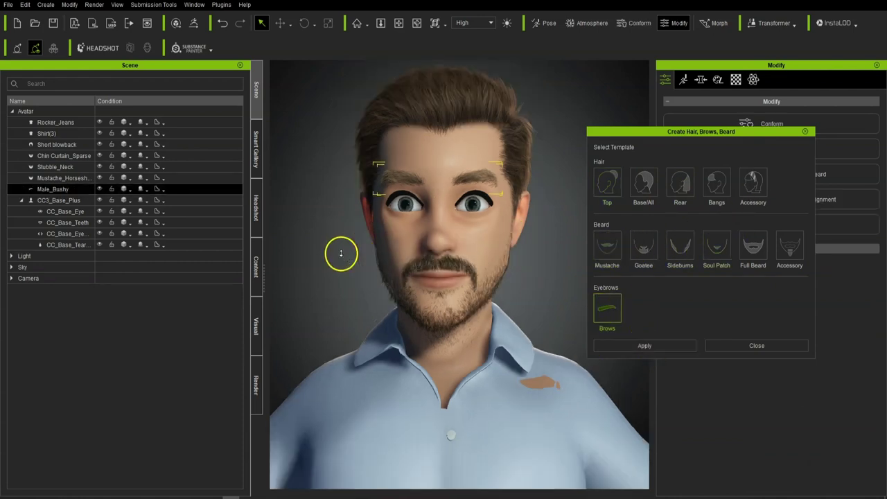
click(806, 132)
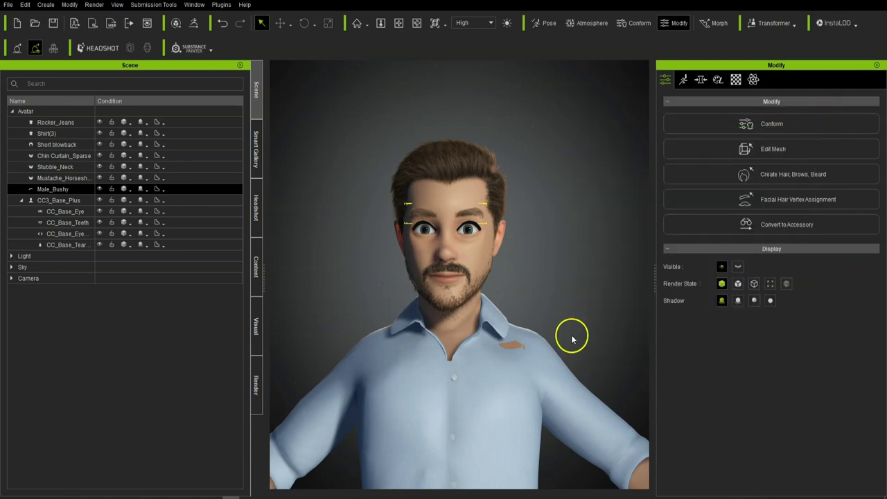
right_drag(570, 329, 515, 321)
scroll(416, 327, up, 3)
scroll(416, 327, up, 2)
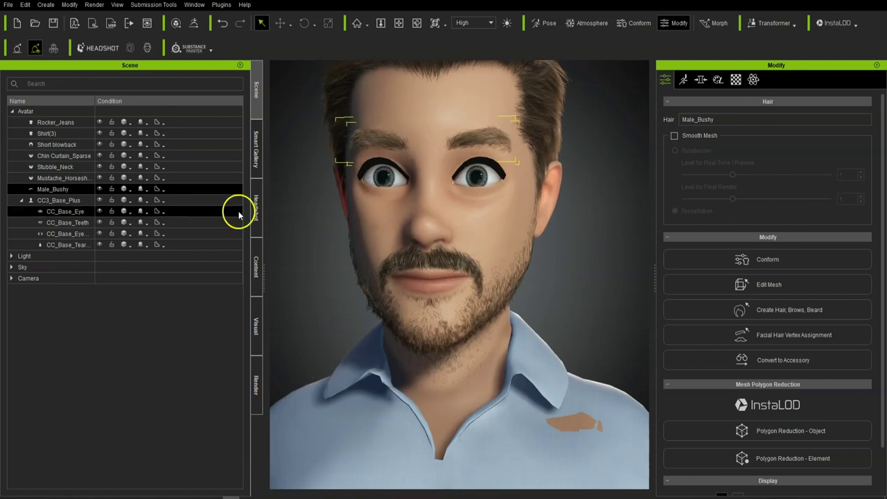
Delete the Chin Curtain_Sparse beard and the Stubble_Neck hair from the avatar
click(80, 157)
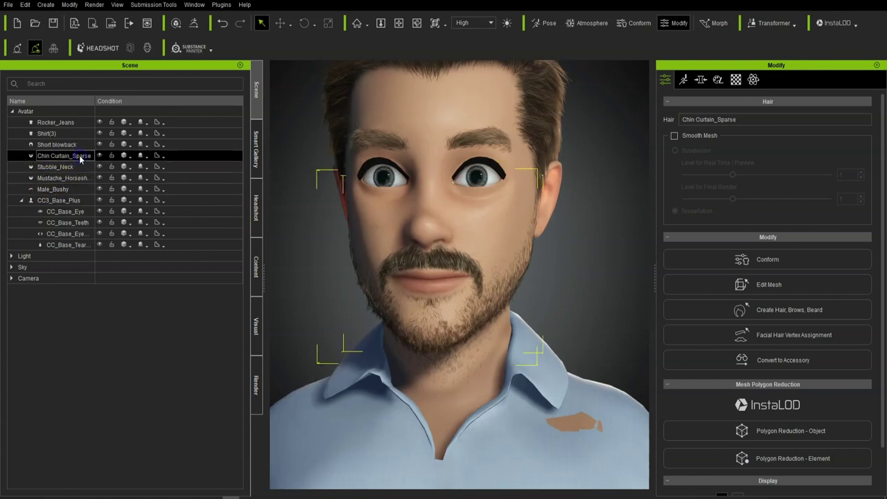
key(Delete)
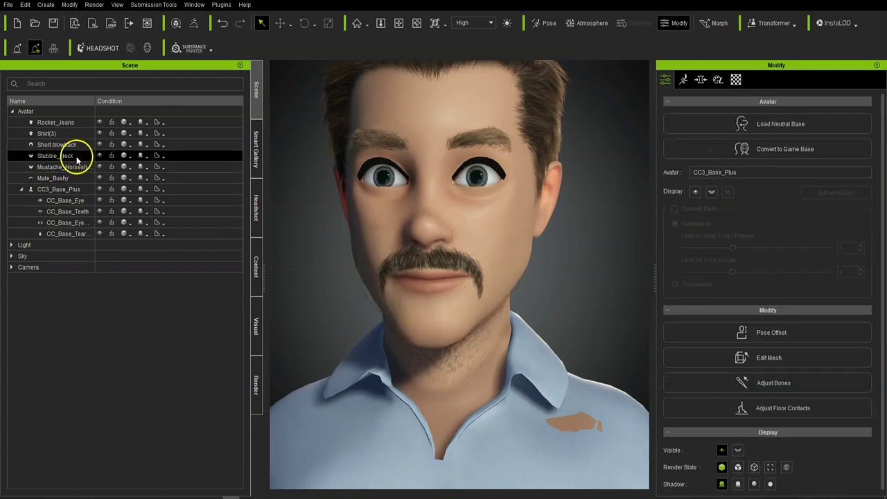
click(84, 157)
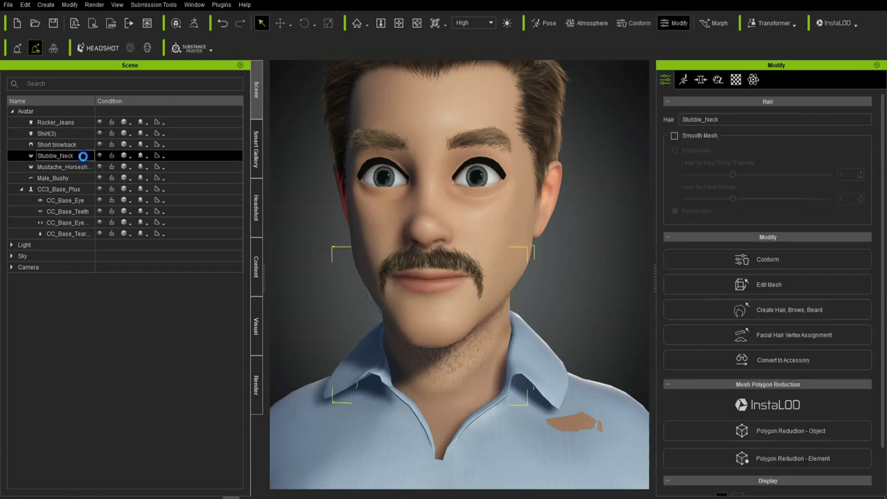
key(Delete)
right_drag(603, 297, 455, 312)
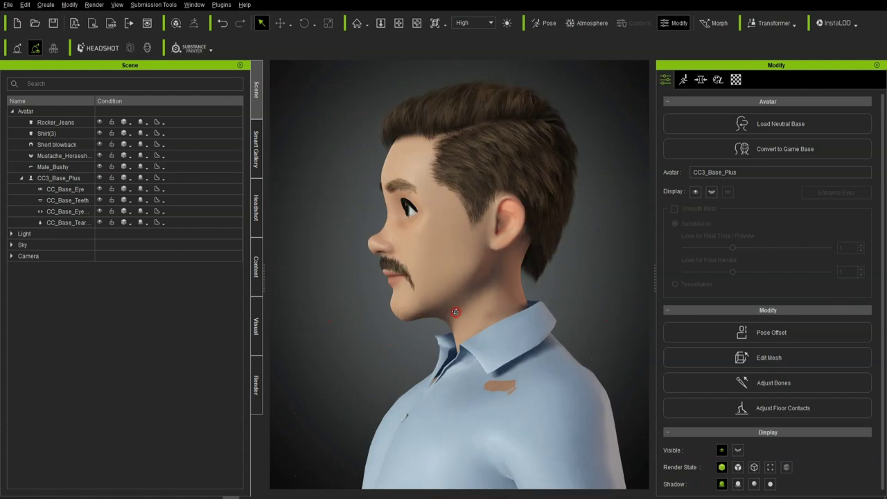
Delete the Male_Bushy eyebrows
click(60, 167)
ctrl+click(70, 155)
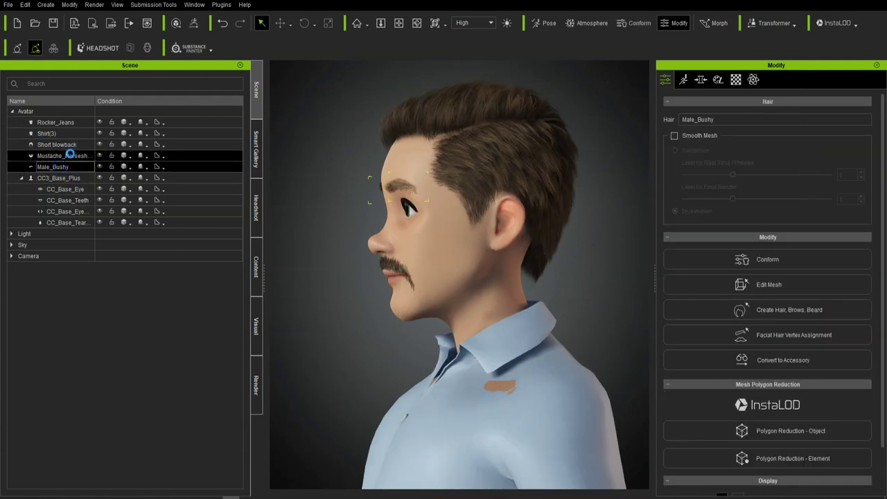
key(Delete)
click(70, 155)
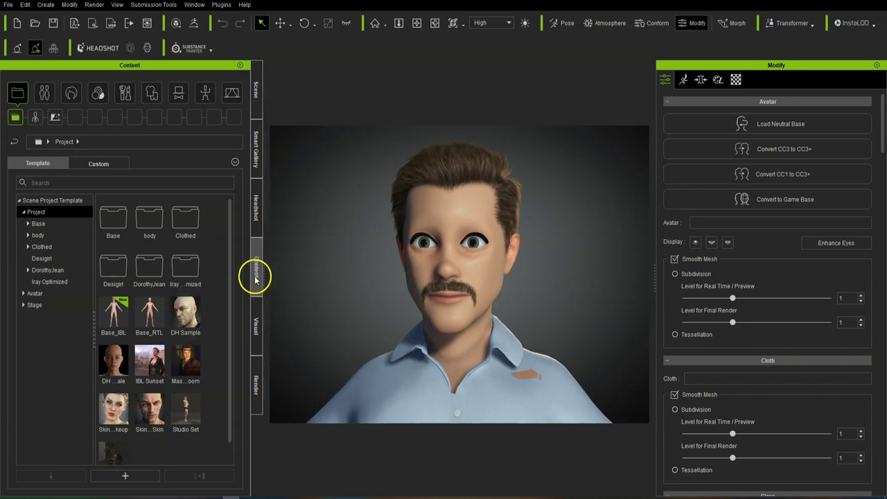
Delete the Mustache_Horseshoe facial hair and the Short blowback hair
click(256, 91)
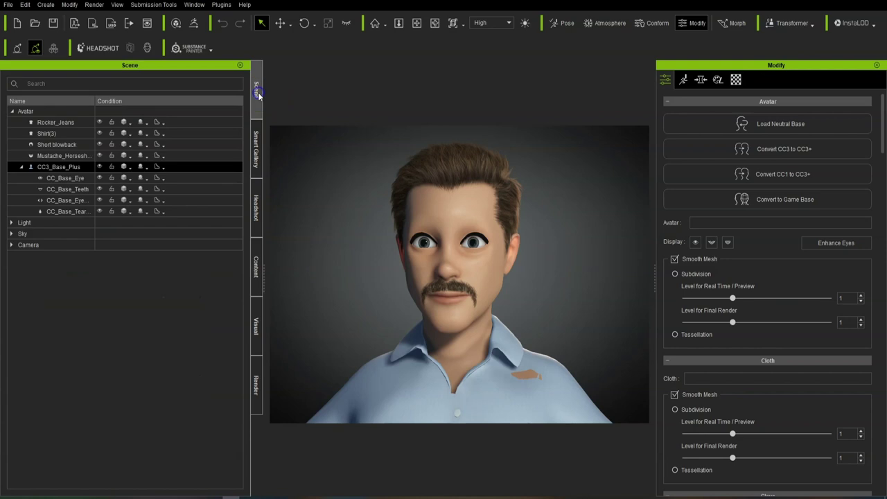
click(80, 158)
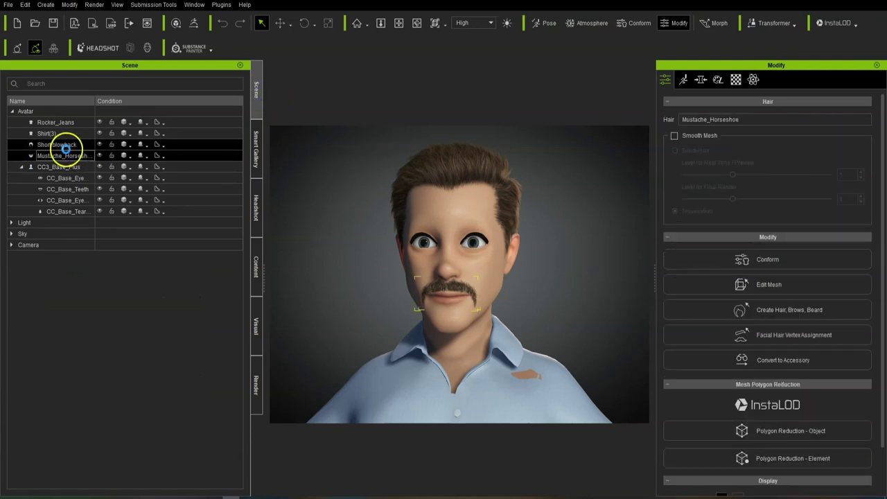
key(Delete)
click(71, 147)
key(Delete)
Examine the hairless avatar and its outfit from head to feet
scroll(537, 288, up, 3)
scroll(569, 307, down, 3)
right_drag(377, 307, 410, 307)
scroll(497, 339, down, 3)
middle_drag(496, 339, 499, 164)
right_drag(499, 164, 518, 311)
scroll(386, 284, down, 3)
scroll(518, 311, down, 1)
middle_drag(505, 352, 508, 275)
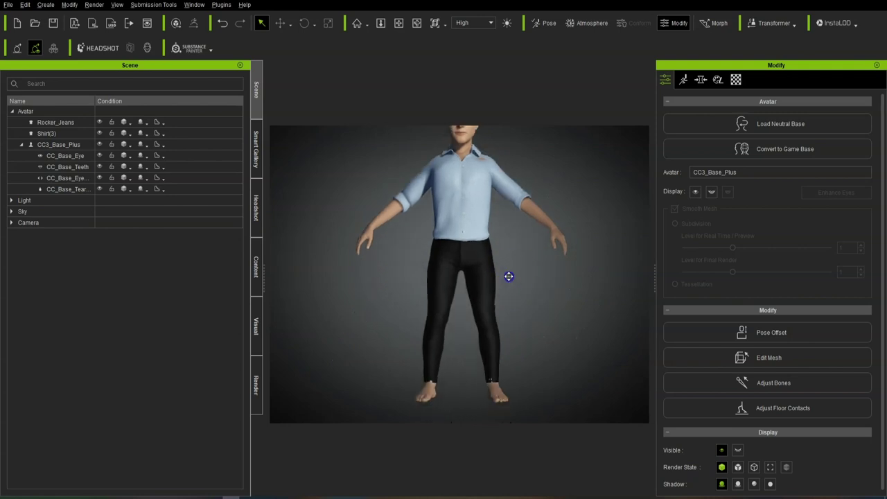
scroll(508, 277, down, 1)
Select the CC3_Base_Plus avatar and show the textures of its Std_Skin_Leg material
click(496, 383)
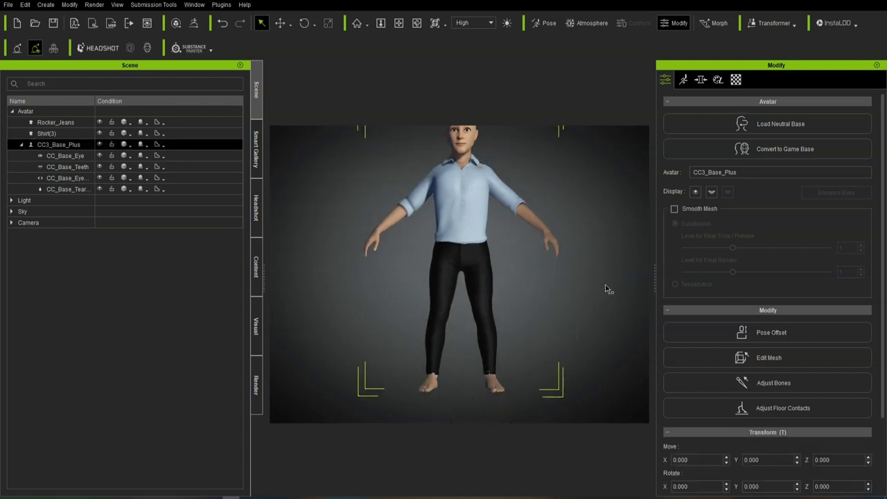
click(736, 80)
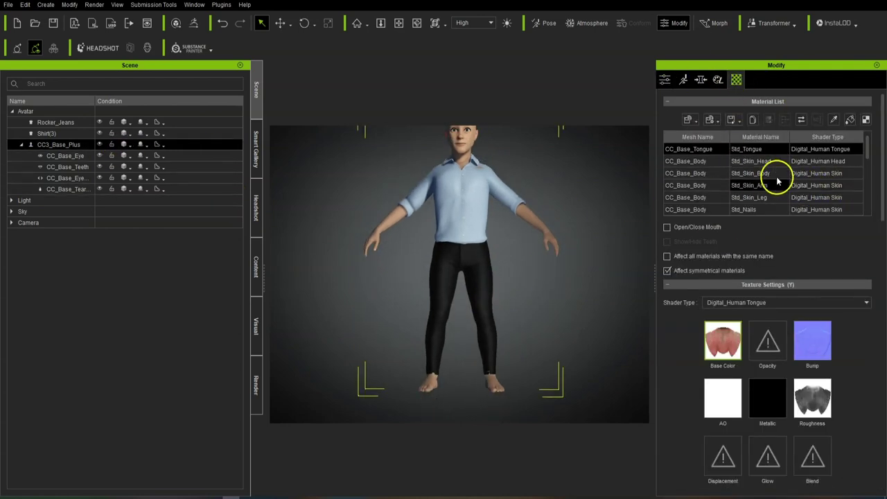
click(775, 198)
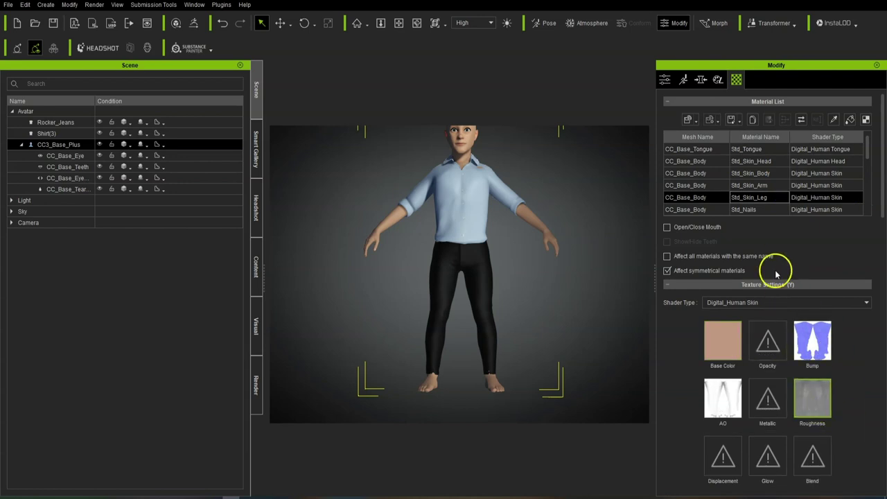
Raise the brightness of the Rocker_Jeans metallic map to 57
click(69, 122)
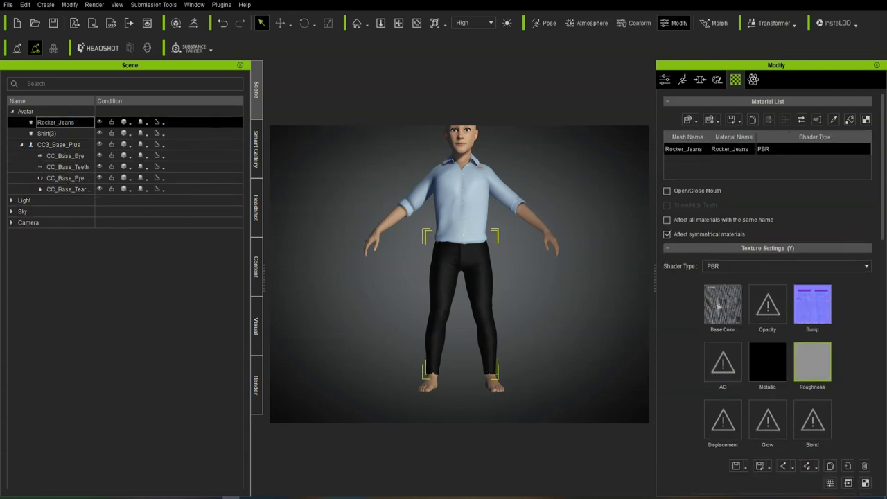
scroll(826, 388, down, 3)
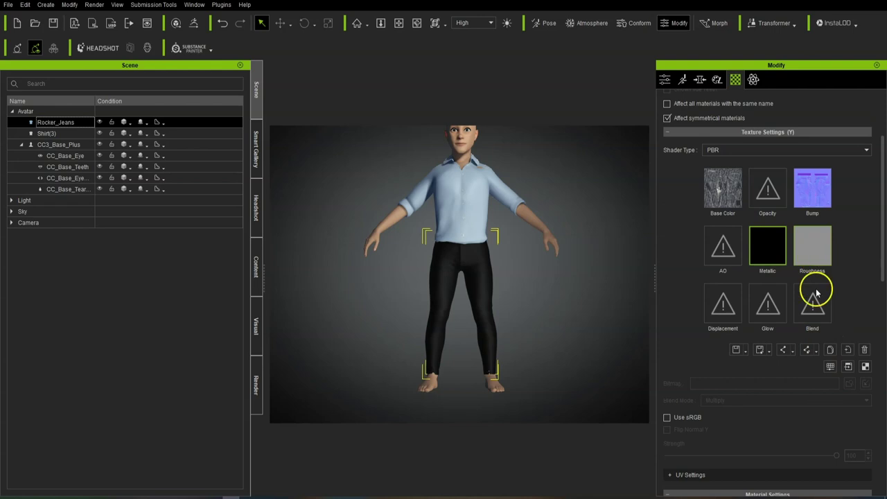
click(830, 366)
drag(511, 79, 763, 92)
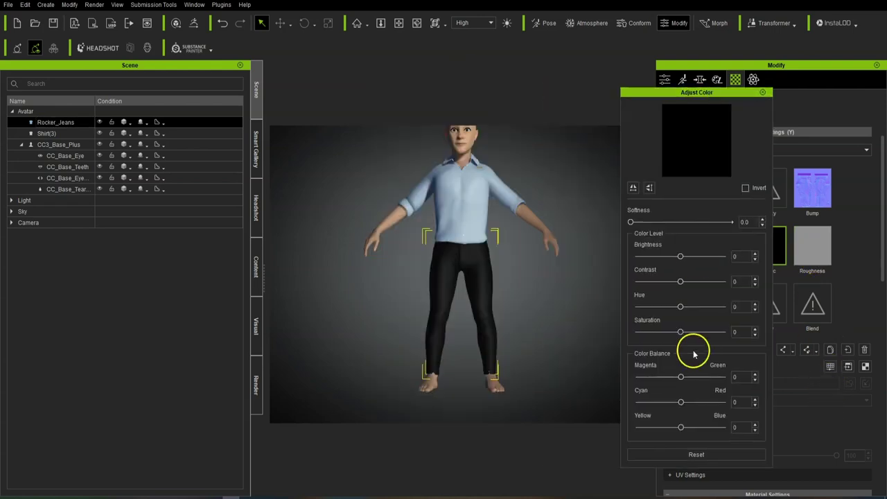
drag(684, 249, 706, 263)
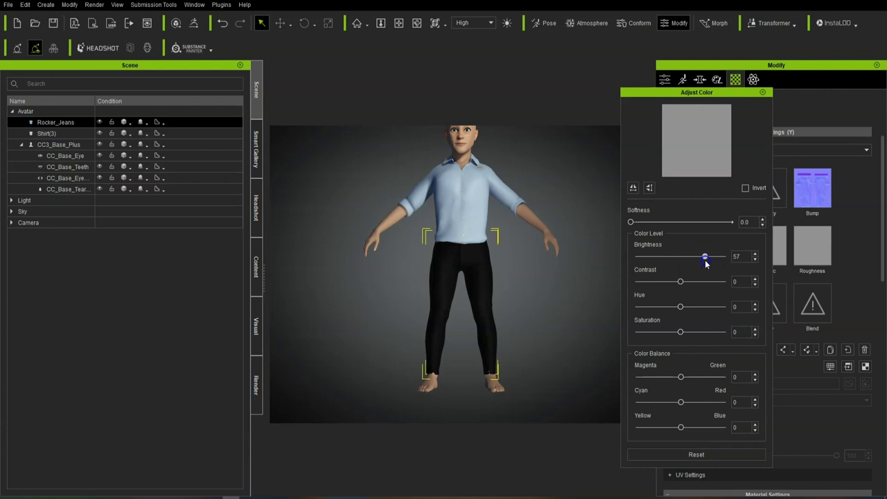
click(763, 92)
Set the brightness of the Rocker_Jeans roughness map to 15
click(831, 368)
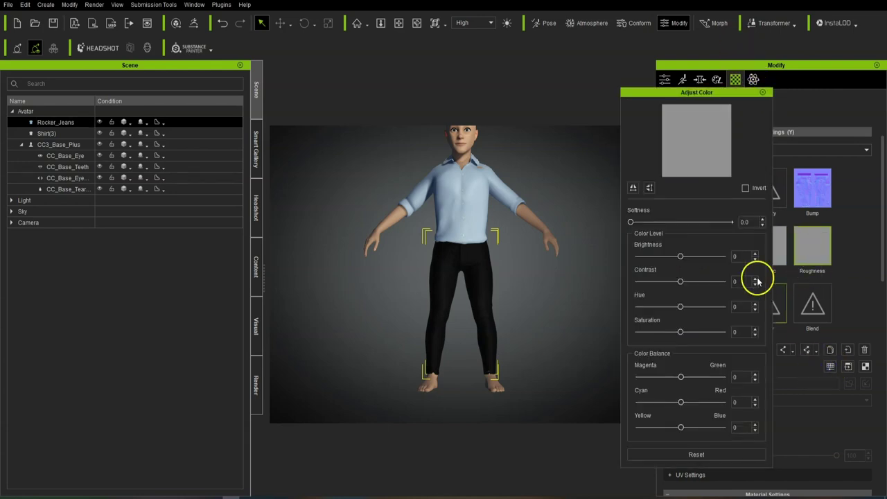
mouse_move(681, 261)
mouse_down()
mouse_move(639, 259)
mouse_move(700, 262)
mouse_move(687, 262)
mouse_up()
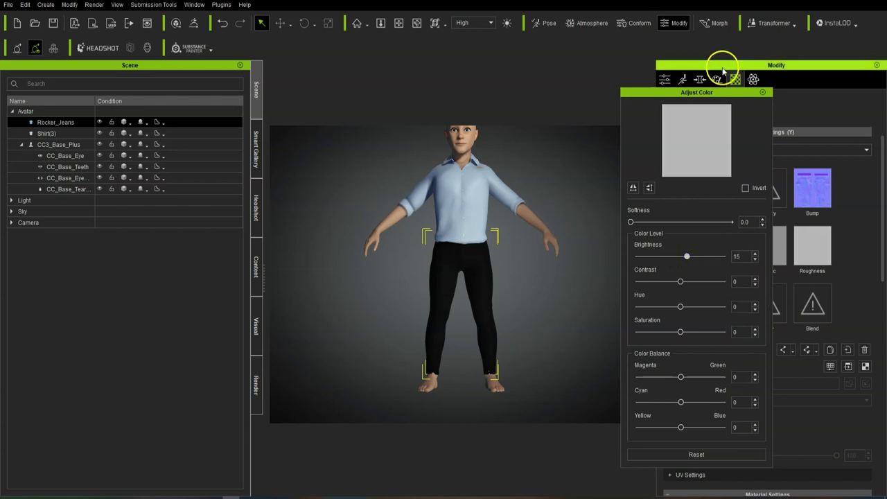
click(762, 92)
Select Shirt(3) and give its metallic and roughness channels plain black textures
click(483, 173)
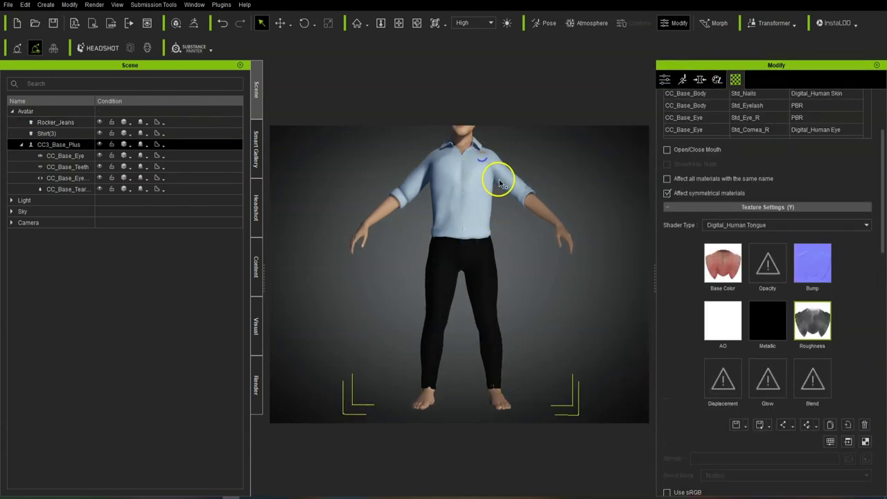
click(60, 133)
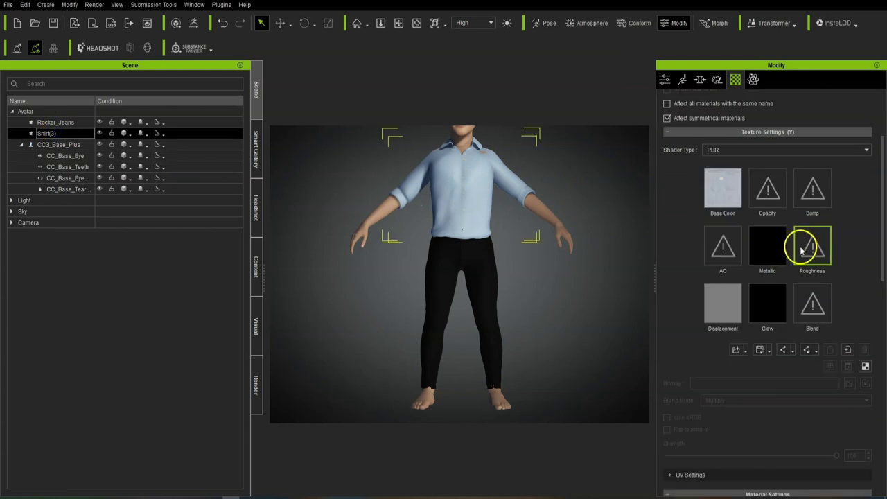
right_click(775, 255)
click(798, 304)
right_click(811, 248)
click(831, 308)
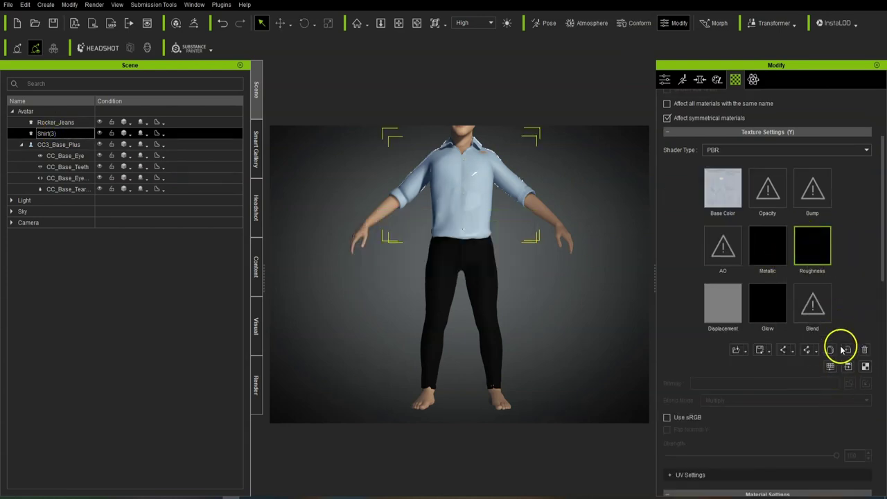
Brighten the shirt's roughness map to a light grey
click(831, 367)
drag(680, 256, 709, 256)
click(762, 93)
Brighten the shirt's metallic map slightly to a very dark grey
click(771, 245)
click(831, 367)
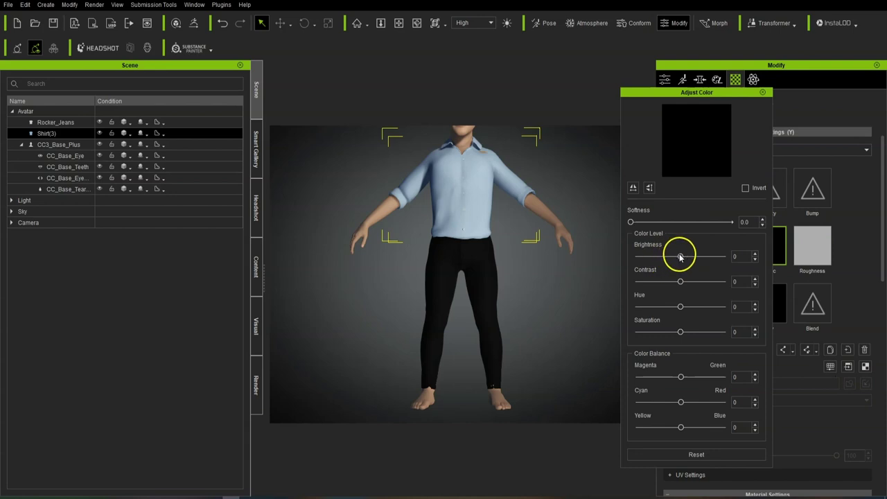
drag(639, 256, 686, 263)
click(762, 93)
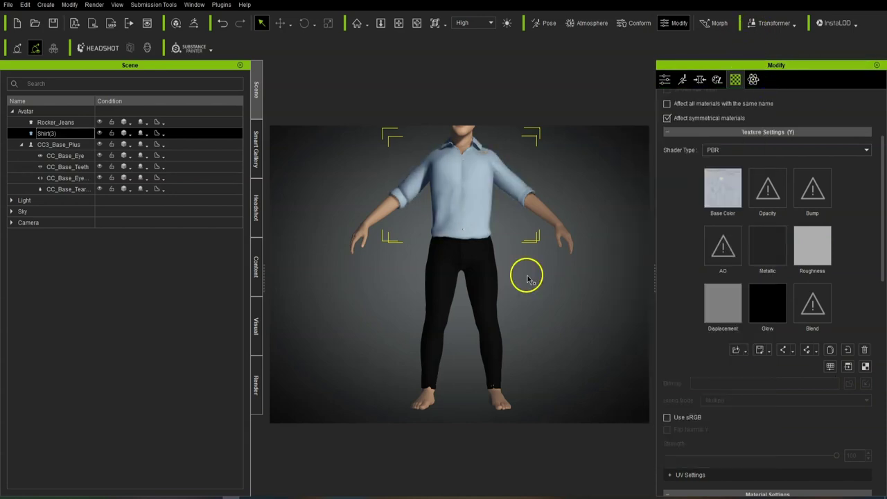
Examine the avatar's face from several angles and its shirt and jeans from the front
scroll(501, 257, down, 1)
scroll(552, 305, up, 6)
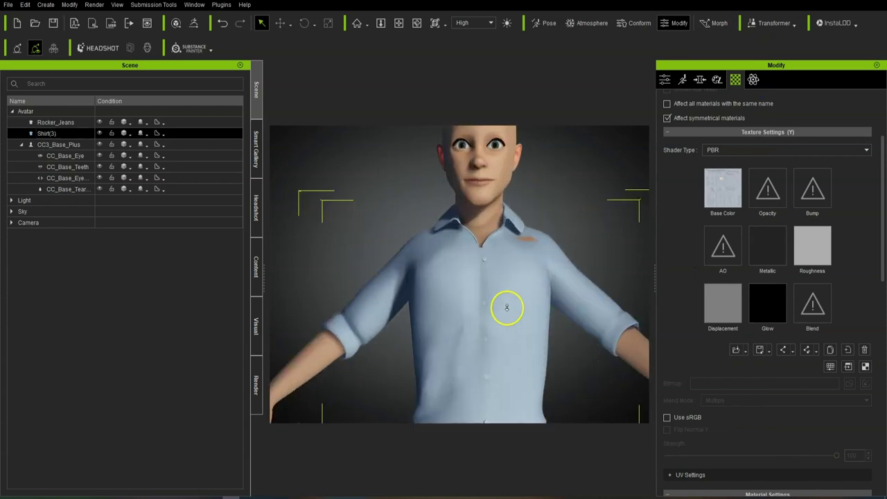
scroll(507, 308, up, 3)
middle_drag(528, 201, 499, 333)
scroll(498, 316, up, 5)
scroll(497, 314, down, 3)
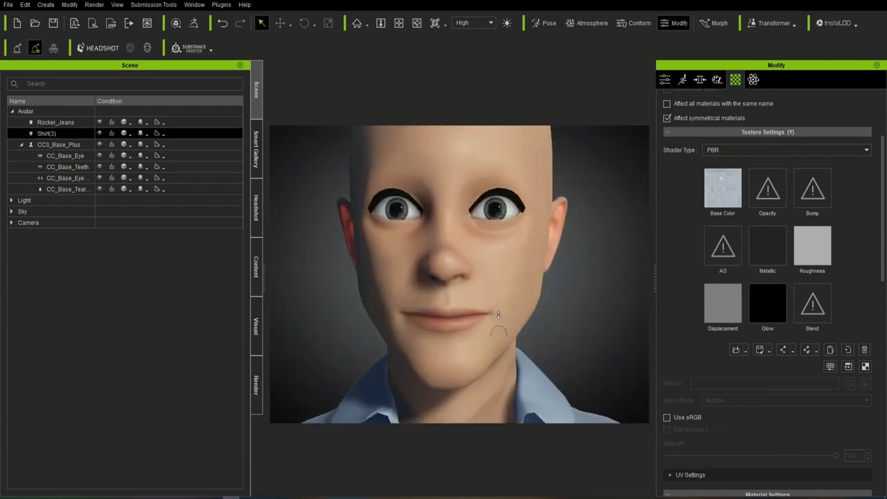
right_drag(549, 342, 575, 319)
scroll(498, 293, up, 3)
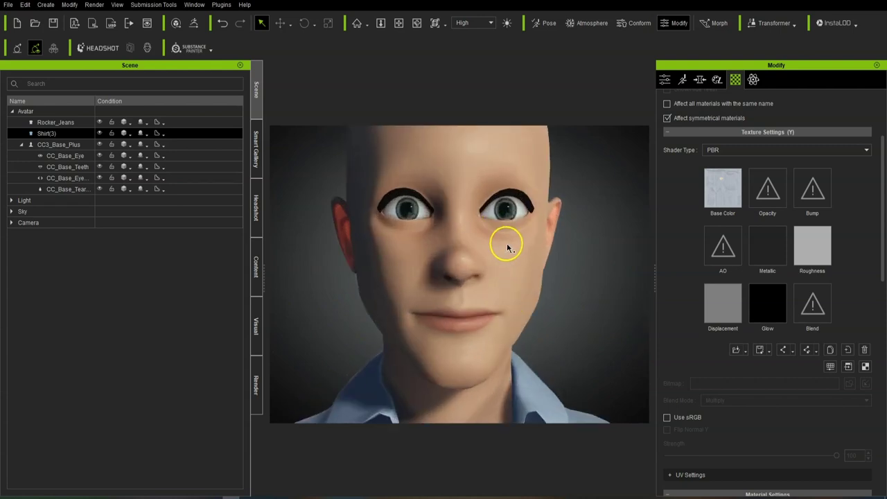
right_drag(507, 247, 554, 233)
scroll(507, 319, down, 5)
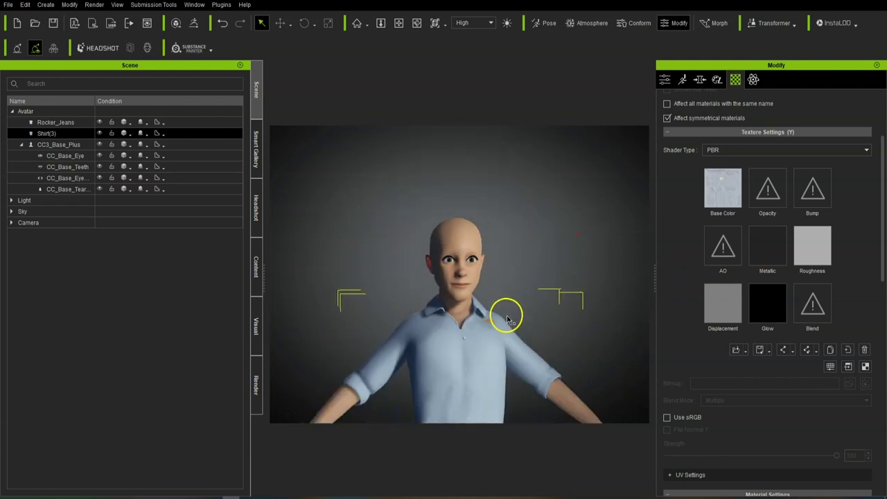
scroll(507, 318, down, 5)
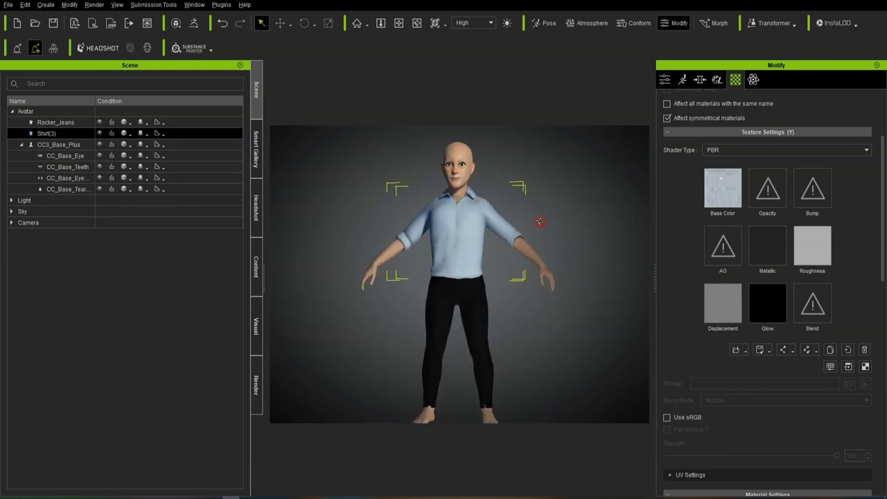
Send the whole avatar with its jeans and shirt to ZBrush through GoZ in A-Pose
click(63, 112)
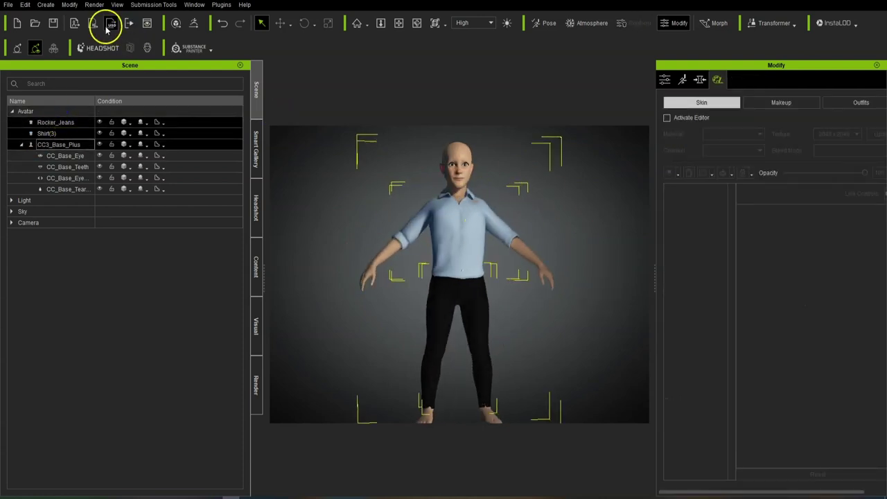
click(194, 25)
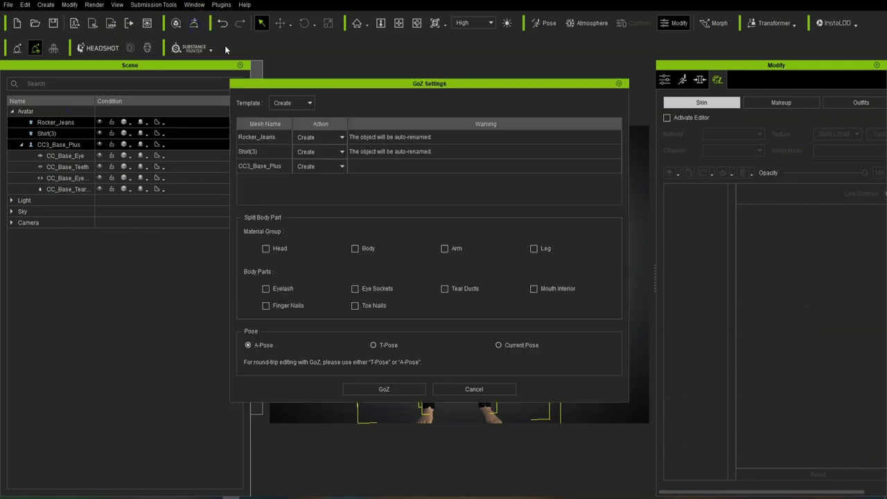
click(385, 389)
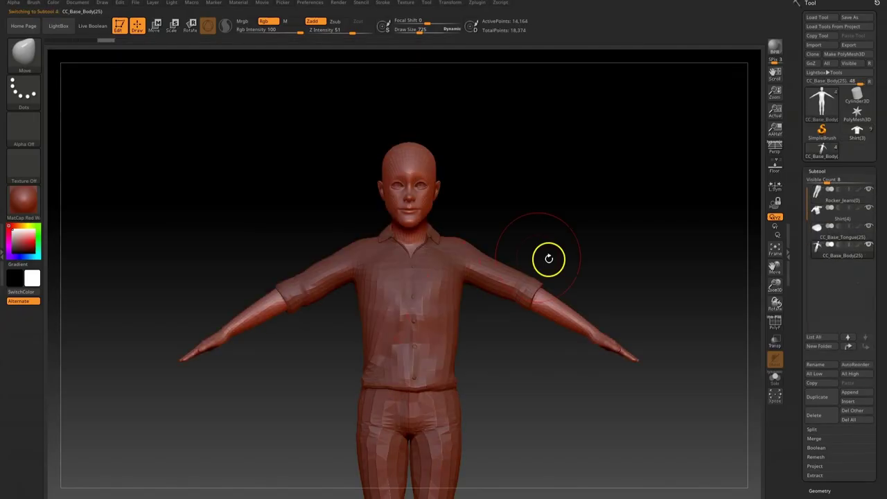
Reshape the Shirt(4) subtool around the back collar and underarm with the Move brush at draw size 382
alt+drag(505, 358, 509, 409)
drag(423, 33, 410, 31)
mouse_move(526, 131)
mouse_down()
mouse_move(610, 142)
mouse_move(540, 138)
mouse_move(575, 142)
mouse_up()
alt+drag(568, 180, 554, 111)
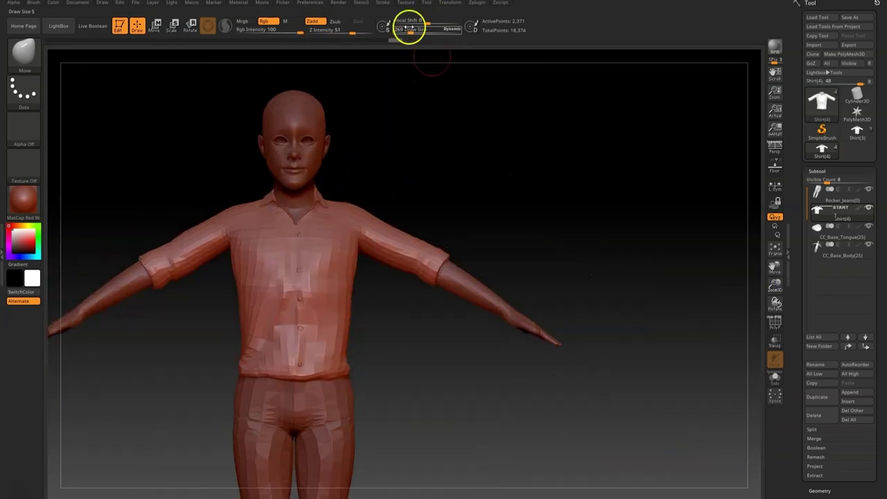
drag(411, 31, 423, 31)
drag(623, 208, 485, 235)
mouse_move(129, 251)
mouse_down()
mouse_move(184, 314)
mouse_move(380, 240)
mouse_move(485, 240)
mouse_up()
drag(424, 31, 413, 31)
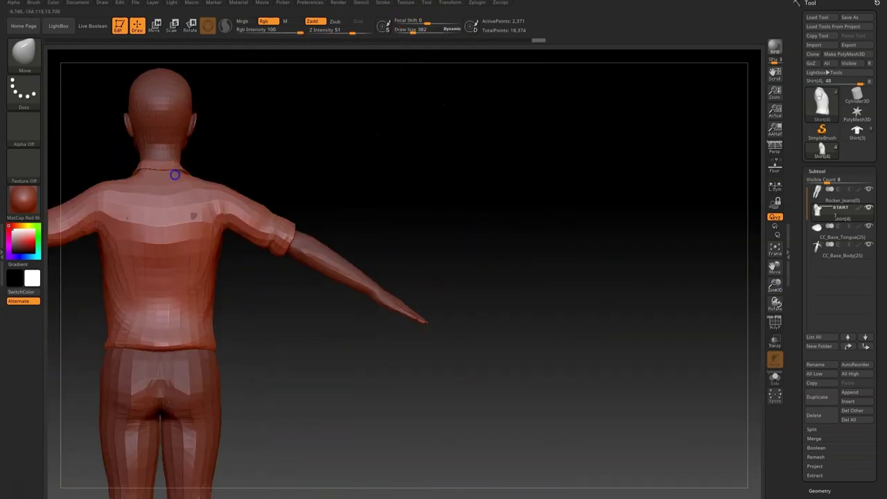
drag(416, 207, 589, 215)
drag(253, 220, 292, 241)
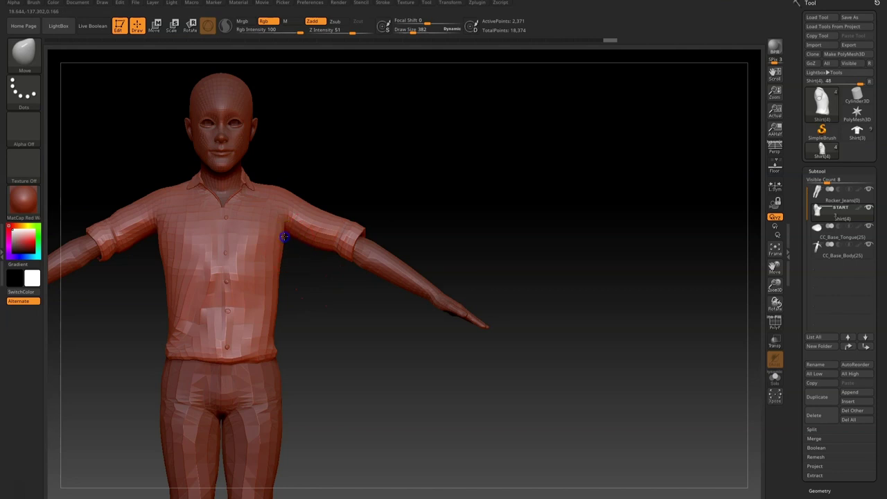
Select the CC_Base_Body subtool and adjust the area beside the outer eye corner with the Move brush at draw size 64
click(832, 252)
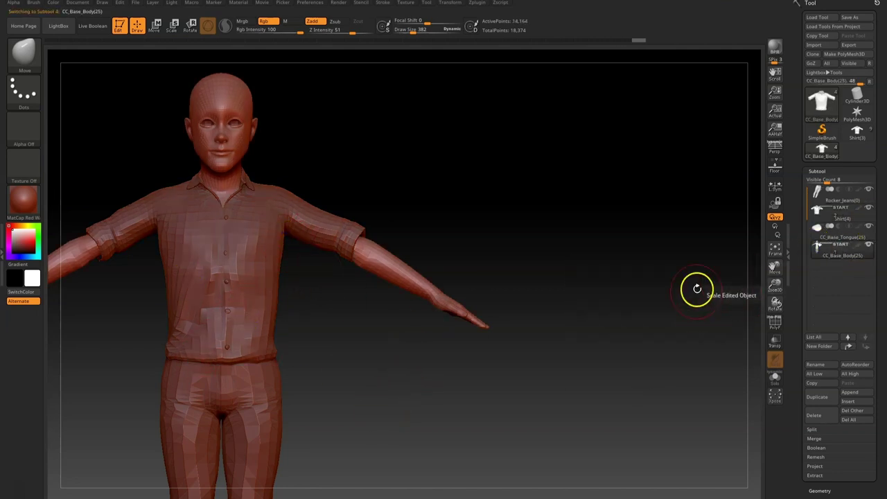
mouse_move(782, 279)
mouse_down()
mouse_move(609, 368)
mouse_move(610, 352)
mouse_up()
drag(414, 32, 402, 32)
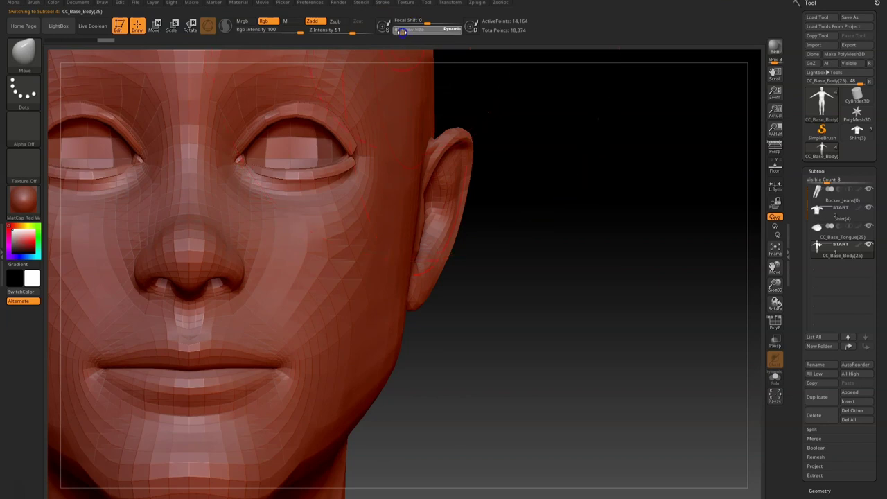
key(shift)
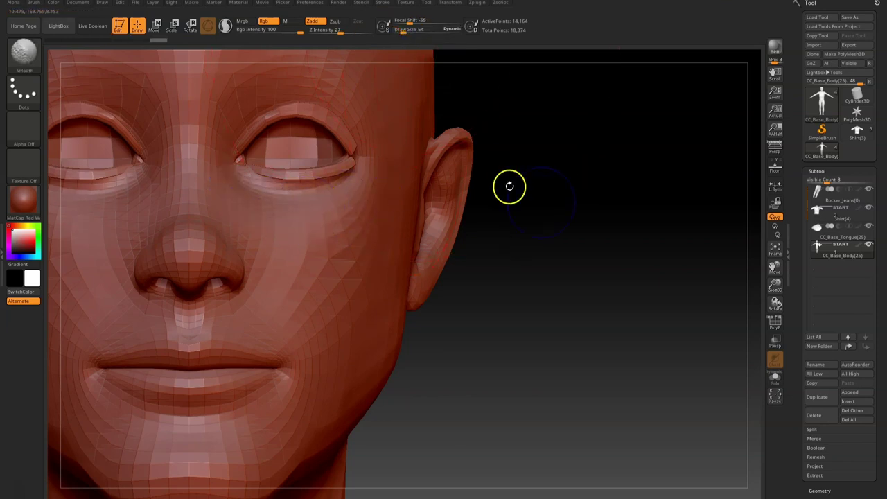
drag(508, 187, 381, 214)
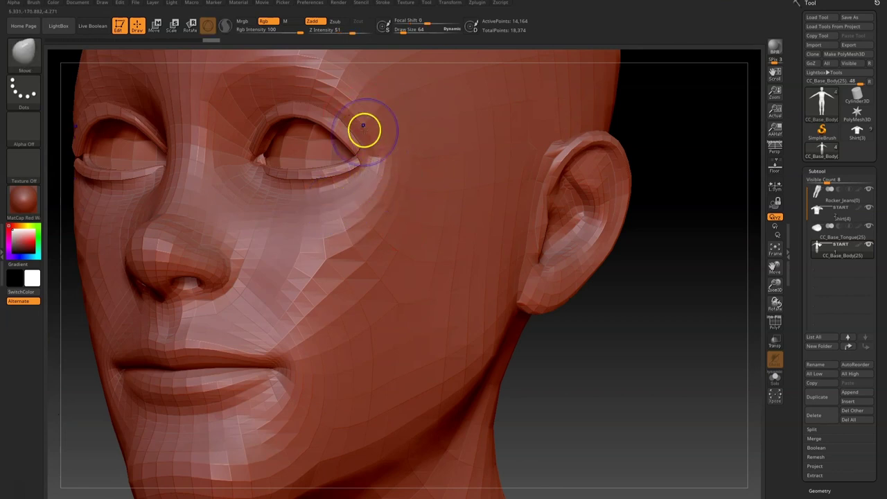
Reshape the temple behind the eye with the Move brush at draw size 136
drag(405, 34, 411, 35)
drag(686, 259, 637, 240)
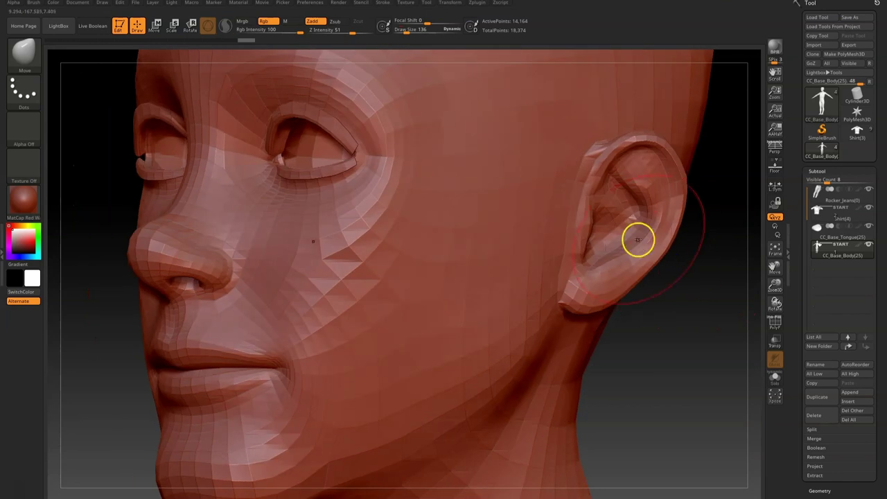
drag(649, 416, 684, 402)
mouse_move(416, 117)
mouse_down()
mouse_move(409, 208)
mouse_move(425, 149)
mouse_up()
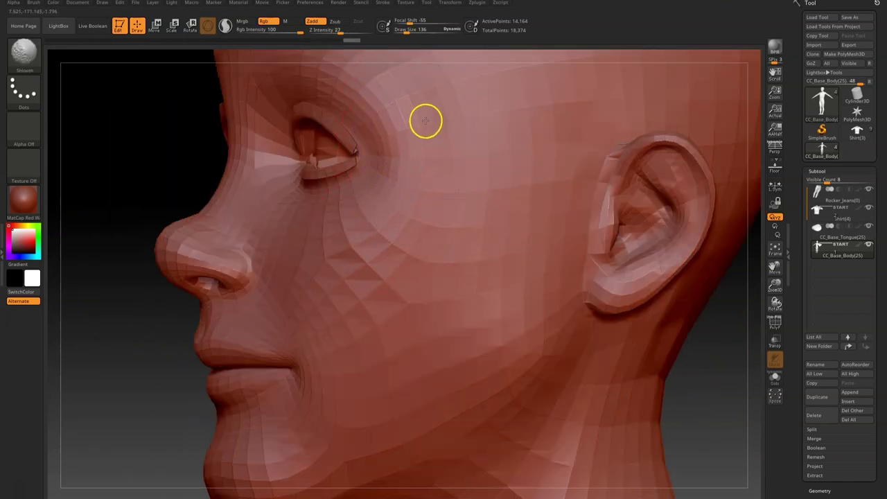
Smooth the head's cheek, temple and side of the face at draw size 136
drag(125, 153, 201, 157)
mouse_move(308, 218)
shift+mouse_down()
mouse_move(347, 246)
mouse_move(347, 294)
mouse_move(388, 256)
shift+mouse_up()
mouse_move(412, 228)
shift+mouse_down()
mouse_move(431, 181)
mouse_move(427, 131)
shift+mouse_up()
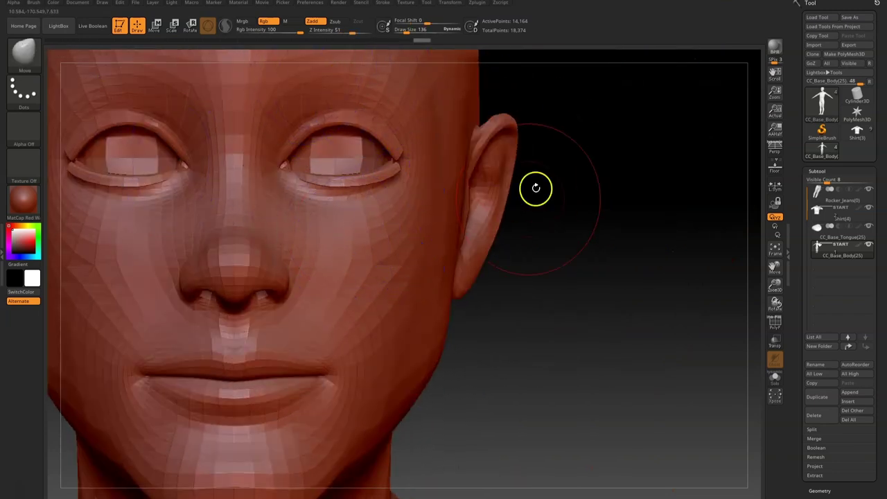
drag(775, 289, 734, 270)
shift+drag(372, 140, 372, 198)
shift+drag(379, 156, 372, 166)
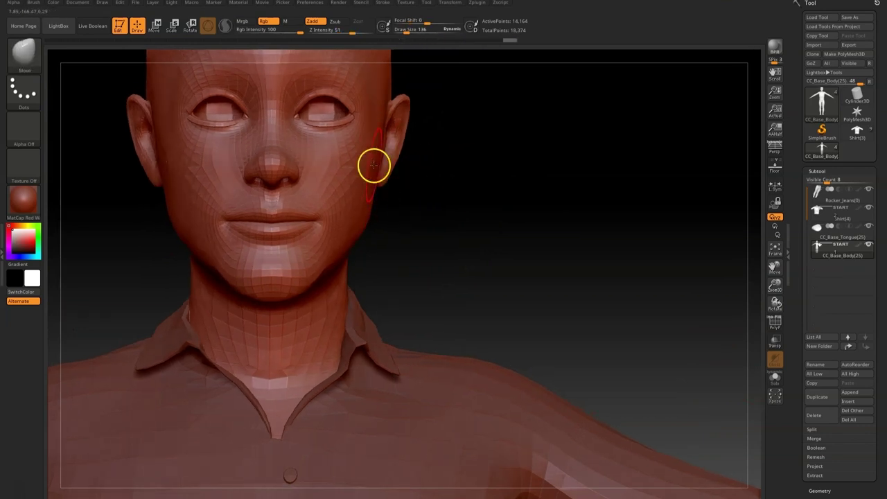
drag(568, 205, 511, 235)
shift+drag(403, 79, 478, 202)
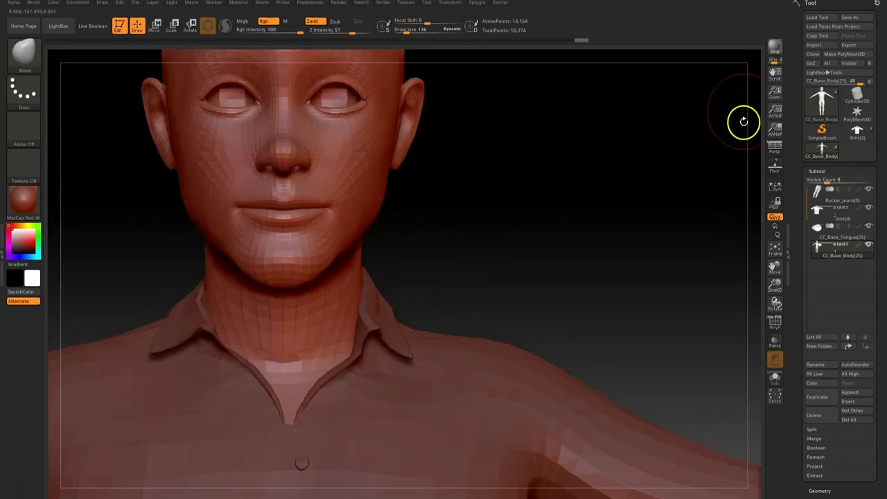
Send the edited meshes back to Character Creator through GoZ, updating mesh and texture in A-Pose
click(828, 64)
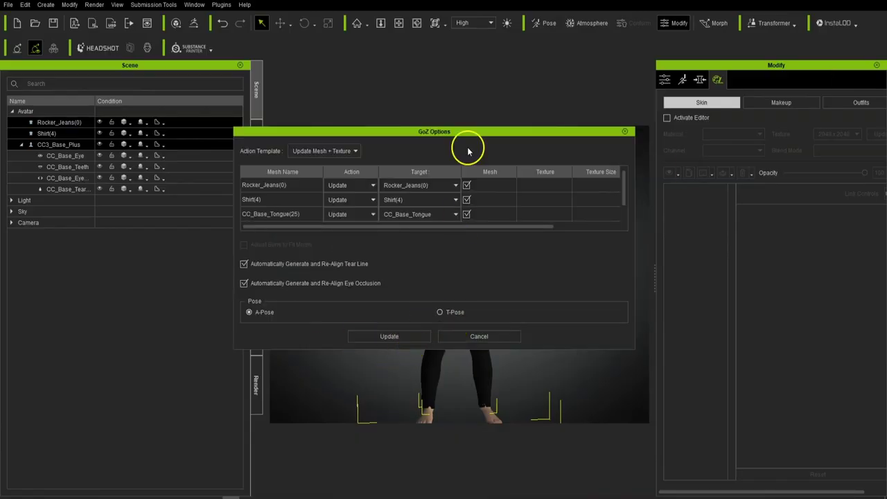
drag(468, 132, 886, 153)
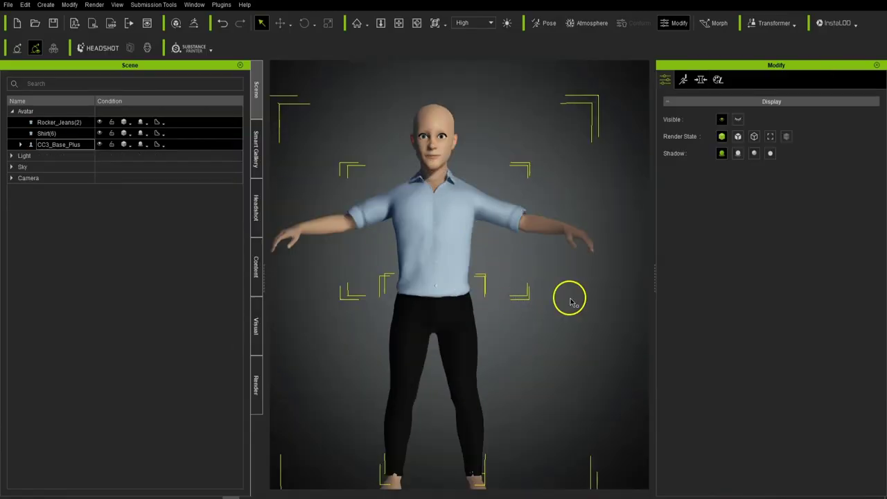
right_drag(569, 300, 596, 308)
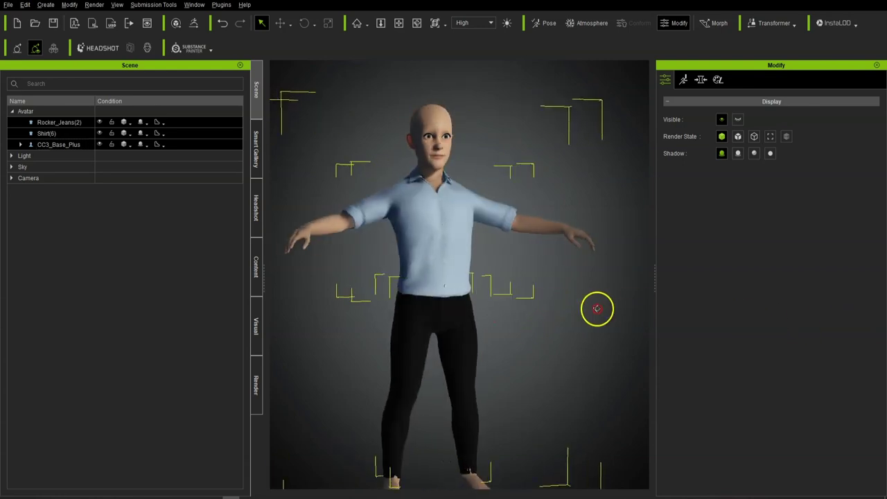
scroll(499, 263, up, 3)
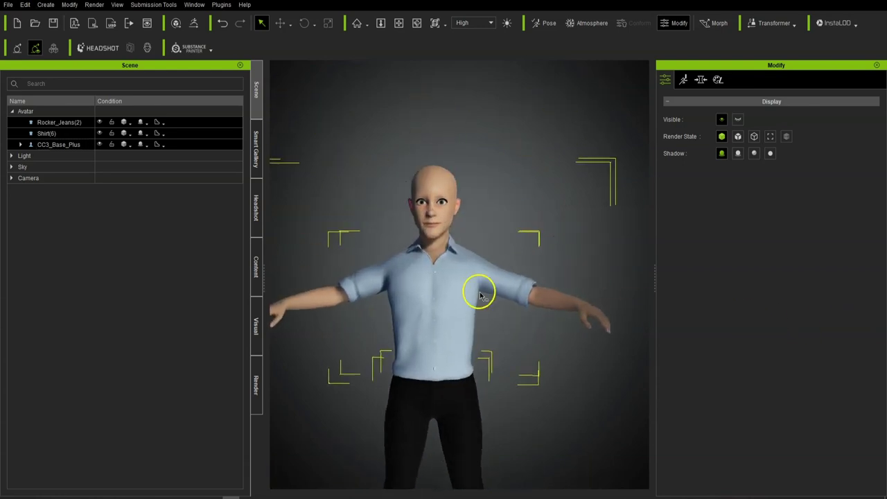
Examine the updated shirt on the avatar up close and at full upper-body distance
scroll(479, 295, up, 3)
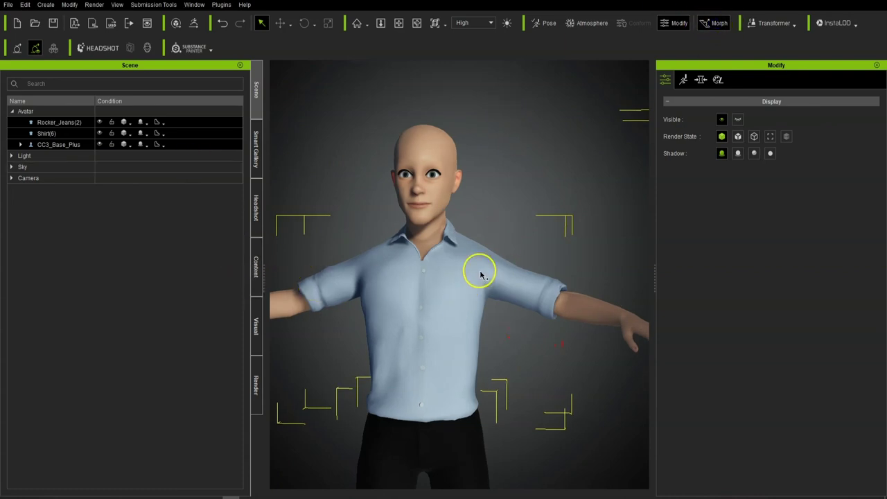
click(485, 277)
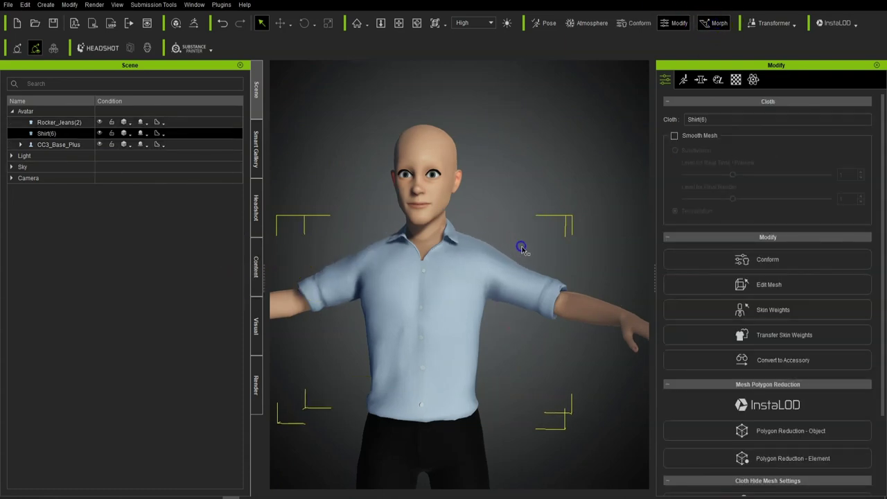
right_drag(522, 377, 531, 376)
drag(462, 332, 370, 303)
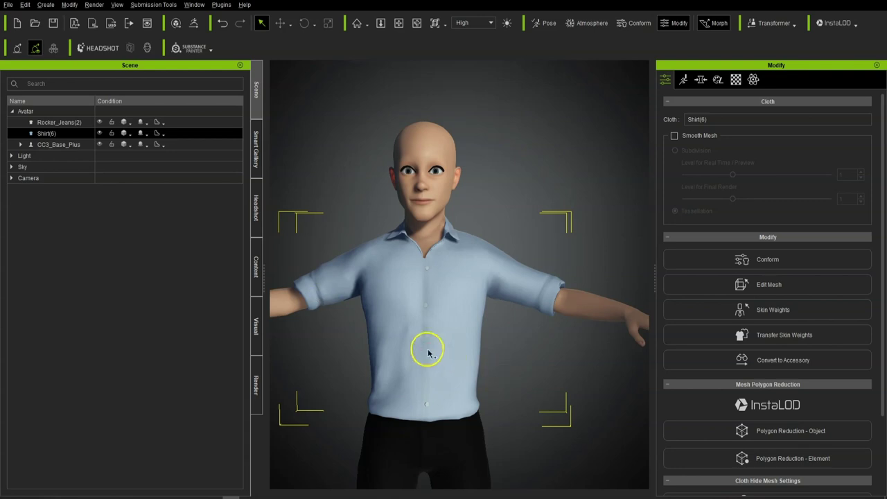
scroll(548, 337, down, 5)
right_drag(554, 356, 529, 307)
scroll(519, 335, down, 3)
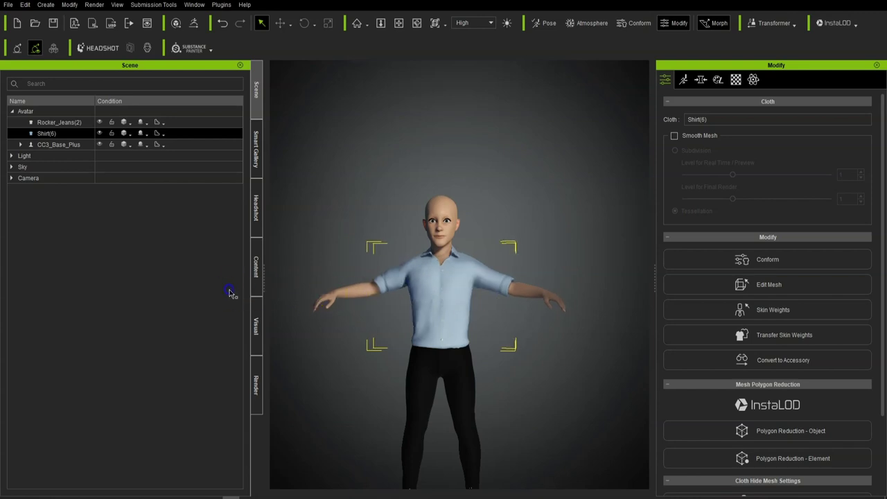
Set the avatar's Chest Scale morph to -42 and its Chest Height morph to 100
click(701, 79)
click(698, 126)
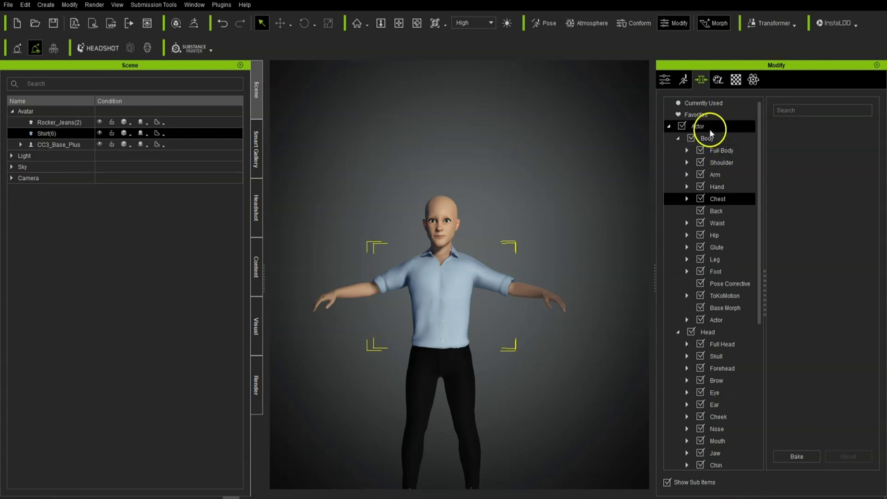
click(450, 294)
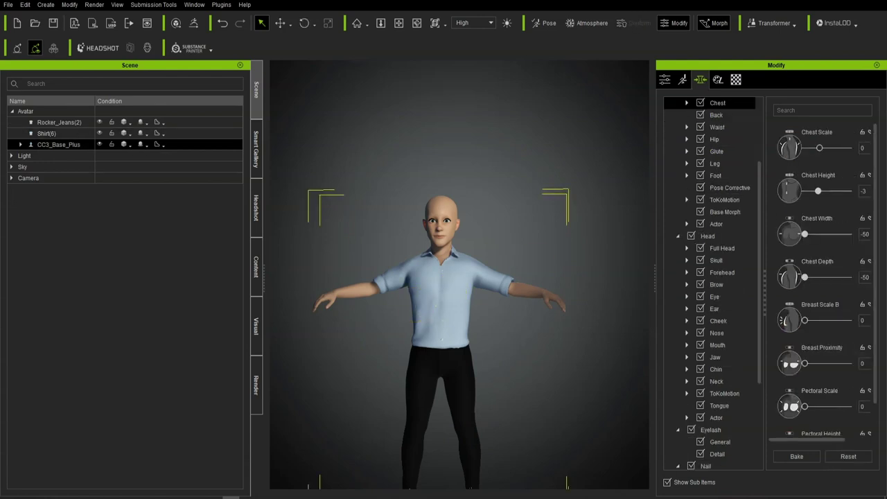
drag(818, 192, 840, 191)
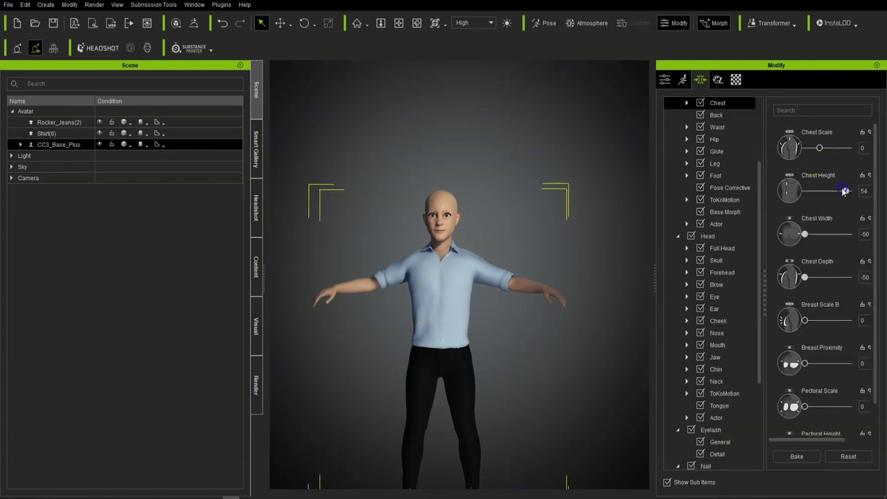
drag(822, 150, 809, 152)
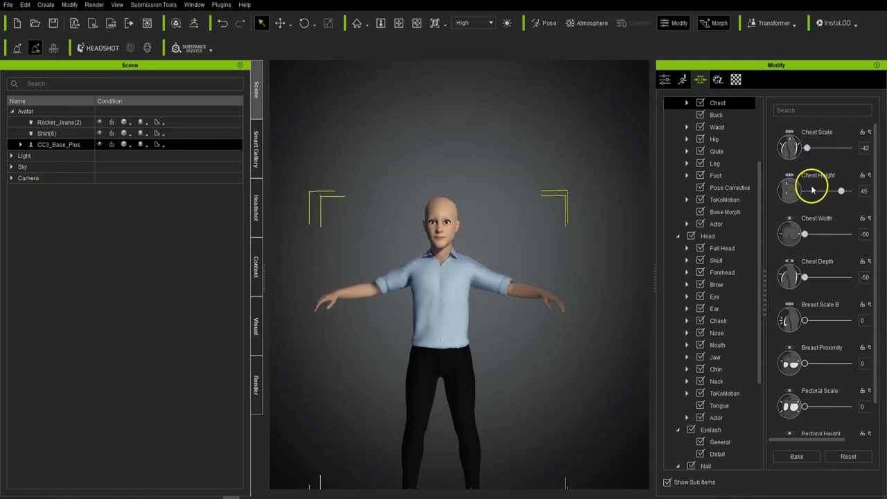
drag(843, 193, 879, 194)
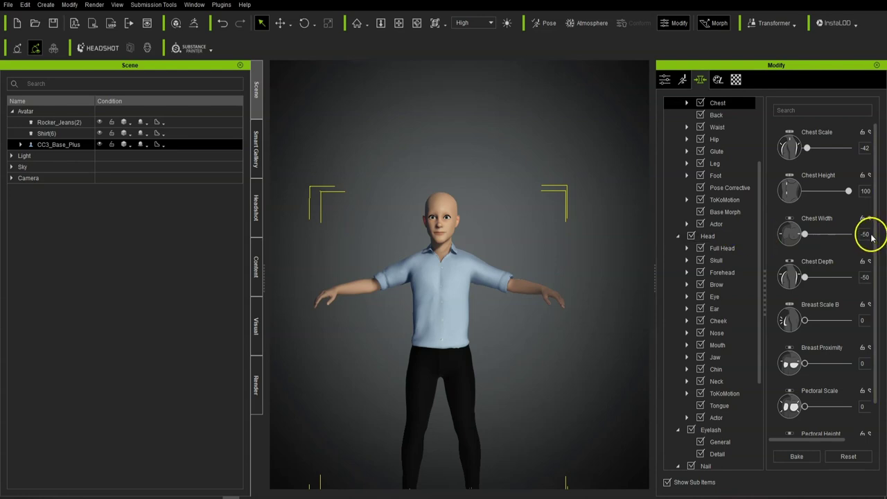
key(Return)
Reduce the legs' Thigh Scale morph to about -51 and bring up the waist morphs
scroll(407, 283, down, 3)
middle_drag(537, 375, 543, 317)
click(460, 323)
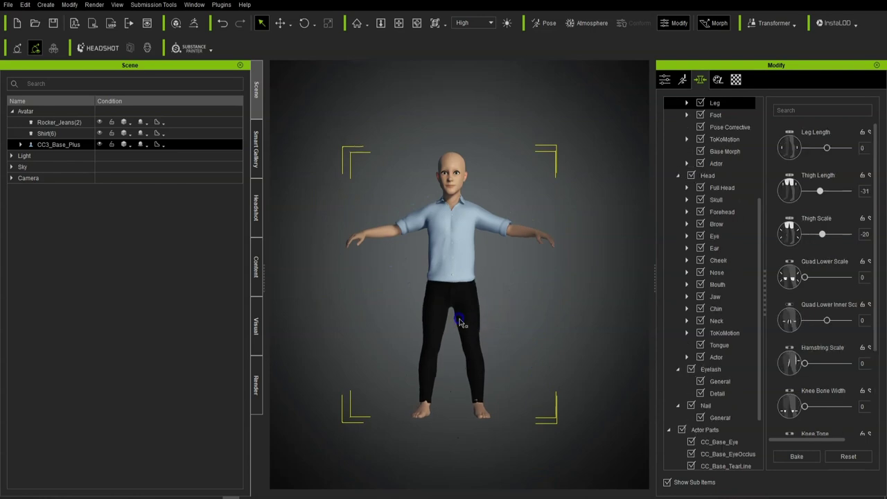
mouse_move(489, 310)
right_down()
mouse_move(517, 313)
mouse_move(497, 314)
right_up()
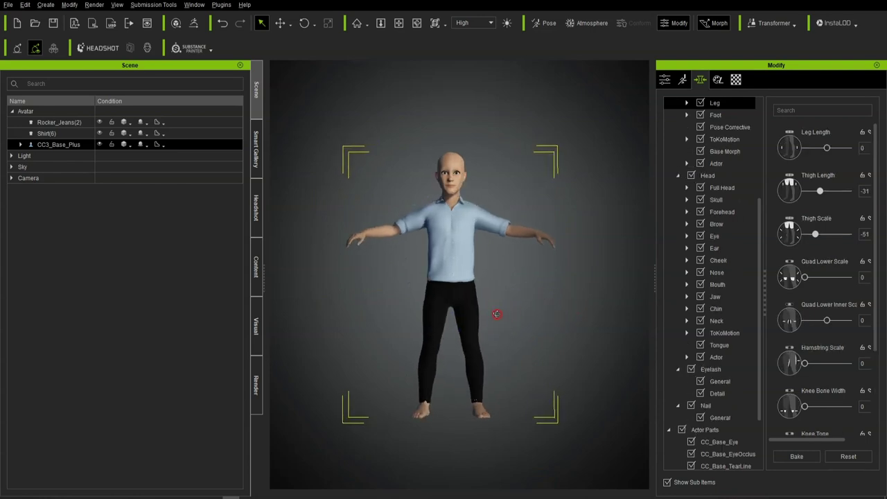
drag(471, 320, 471, 317)
right_drag(475, 322, 513, 326)
click(456, 254)
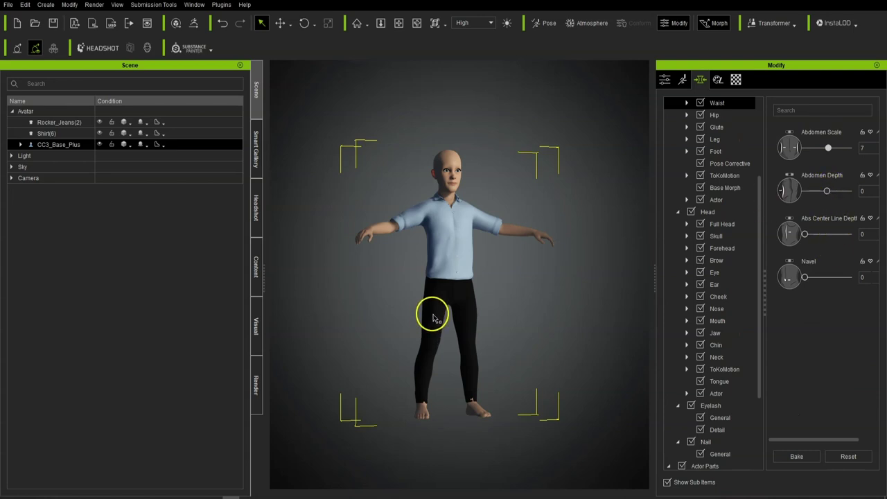
drag(435, 240, 436, 235)
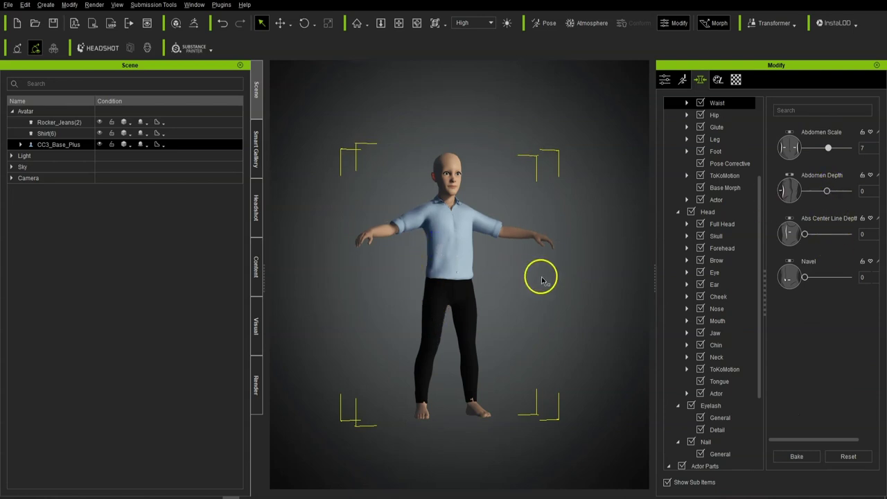
Examine the avatar's body proportions, shirt fit and face from full figure to close-up
scroll(478, 277, up, 4)
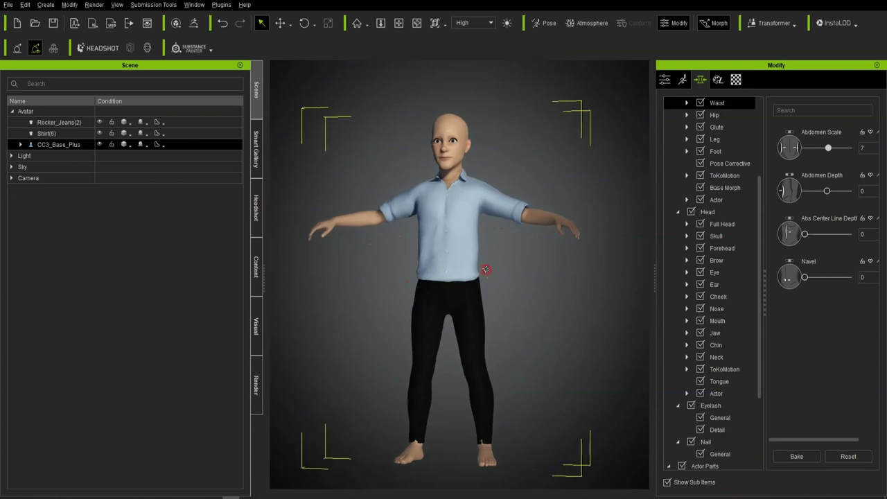
scroll(493, 243, up, 5)
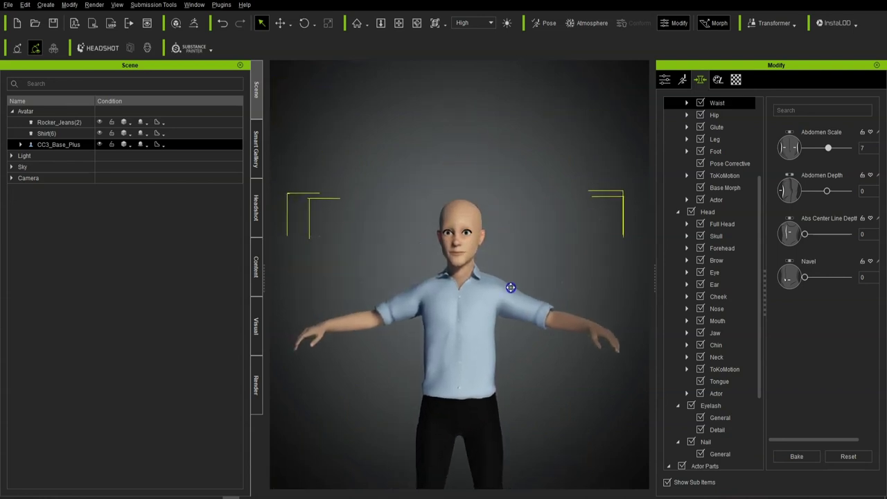
middle_drag(511, 288, 508, 273)
mouse_move(488, 345)
right_down()
mouse_move(510, 354)
mouse_move(514, 347)
mouse_move(497, 371)
mouse_move(499, 354)
right_up()
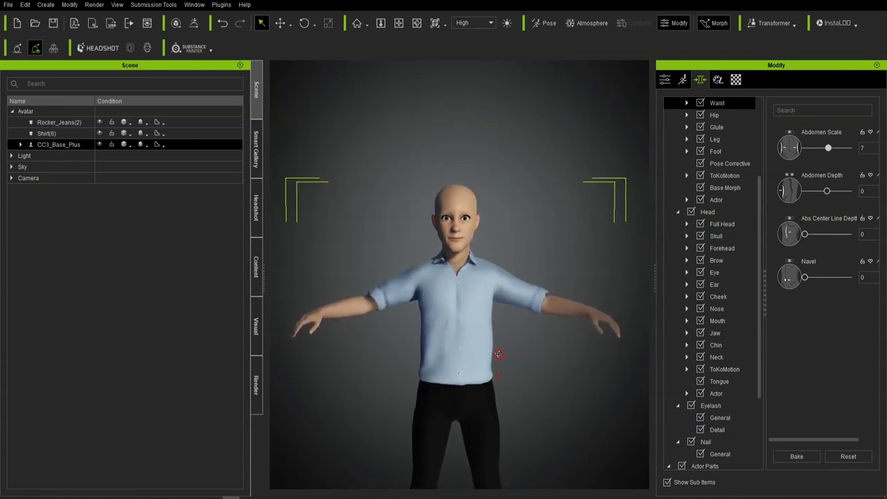
scroll(499, 355, up, 3)
scroll(541, 217, up, 3)
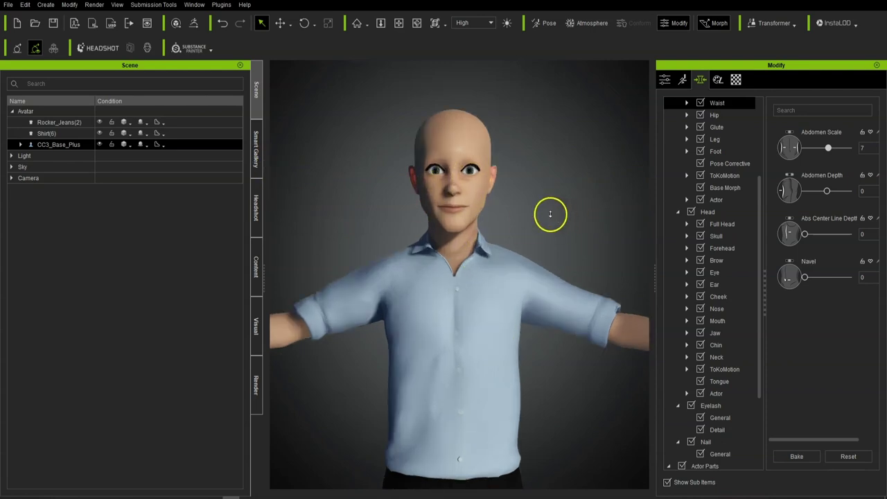
scroll(550, 214, up, 6)
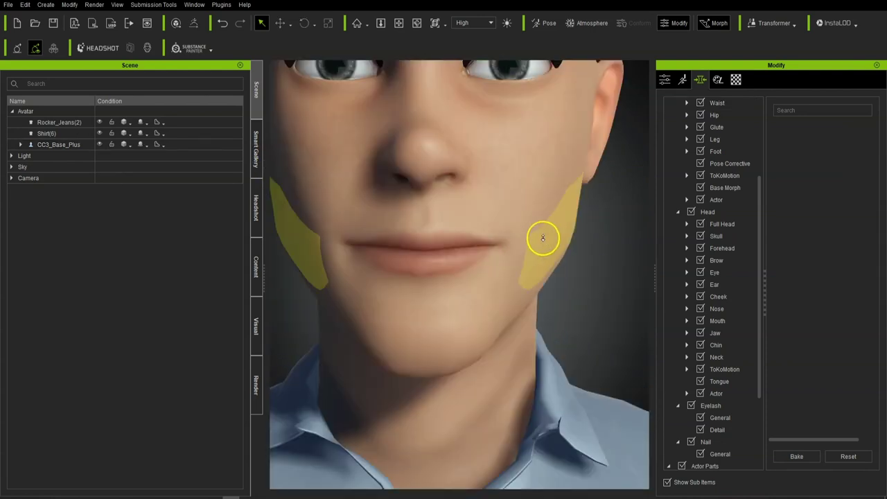
scroll(542, 238, down, 3)
mouse_move(548, 257)
right_down()
mouse_move(371, 259)
mouse_move(551, 264)
right_up()
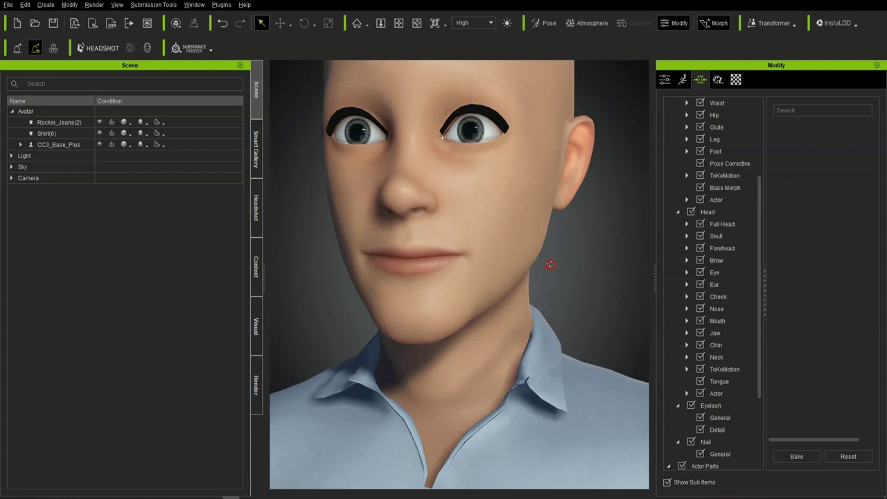
scroll(550, 264, down, 2)
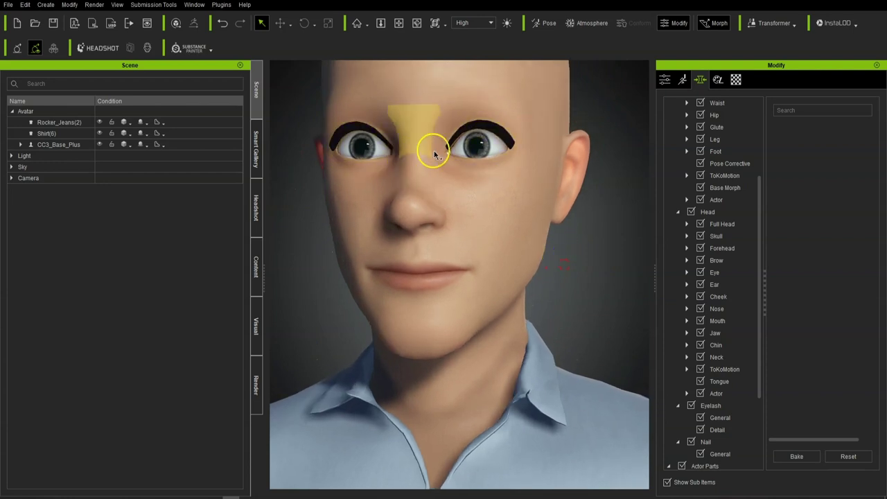
Bring up the head's eye morphs and lower Eye Height to about -27
click(21, 143)
click(66, 155)
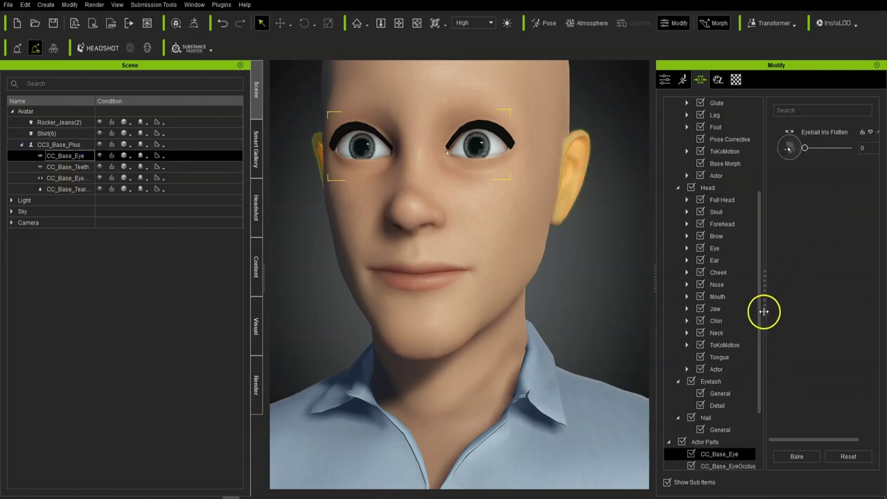
scroll(760, 305, up, 1)
click(713, 286)
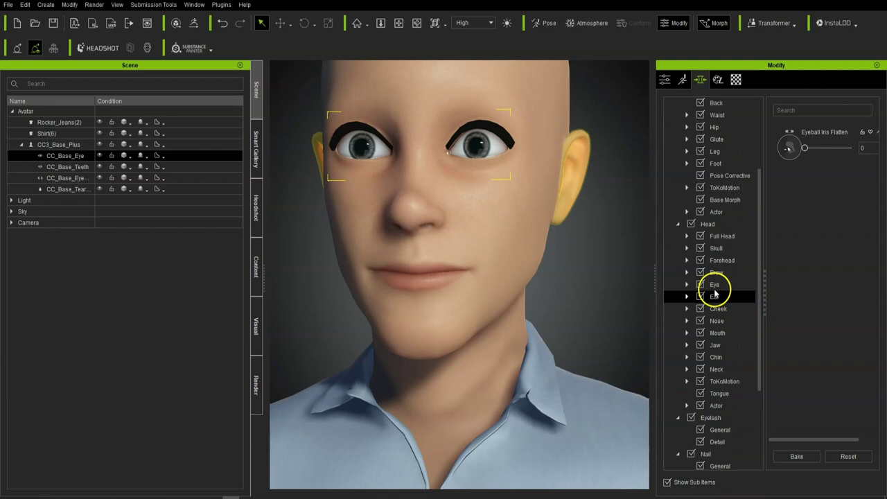
drag(828, 194, 820, 196)
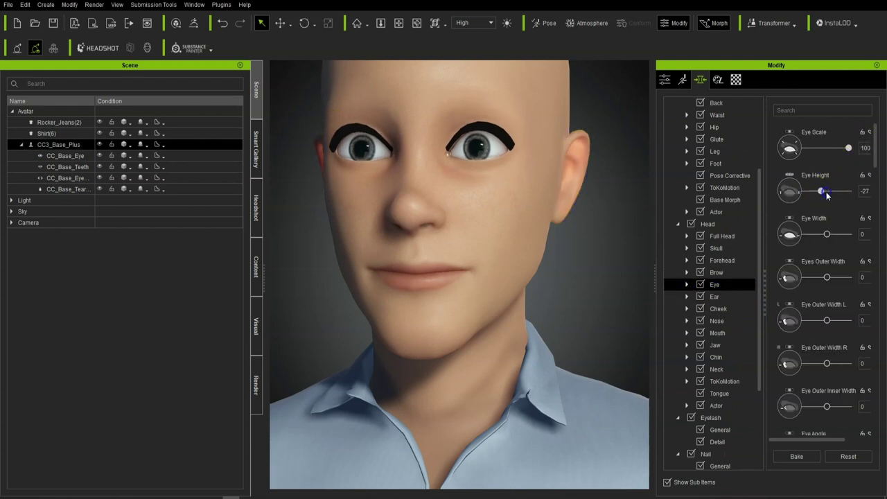
Set the Eyeball Scale morph to 58 and the Eyeball Height morph to 25
click(688, 284)
click(731, 321)
click(828, 193)
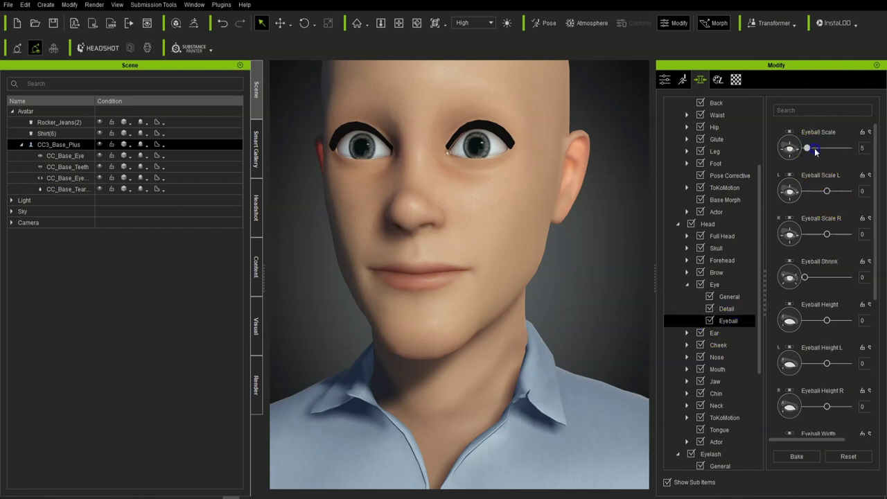
drag(827, 153, 844, 152)
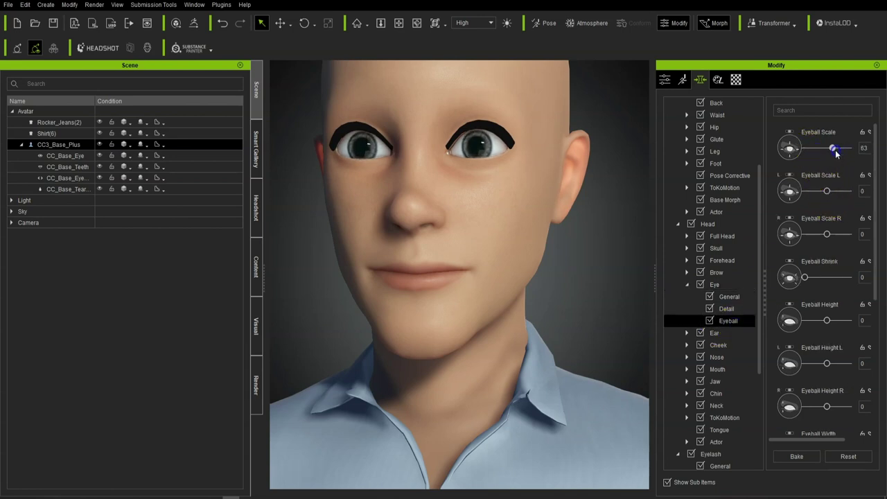
drag(831, 320, 836, 321)
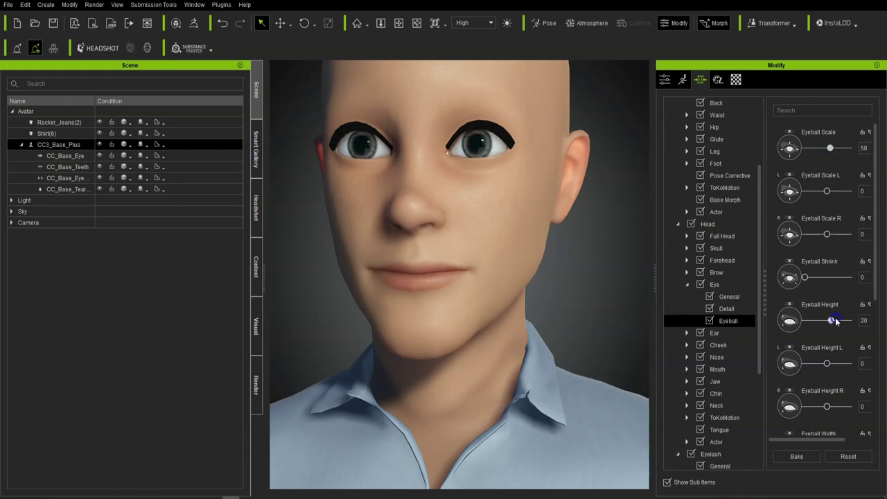
Adjust the eye shape to an Eye Height of -2 and an Eye Width of -18
right_drag(476, 313, 514, 268)
scroll(514, 269, down, 5)
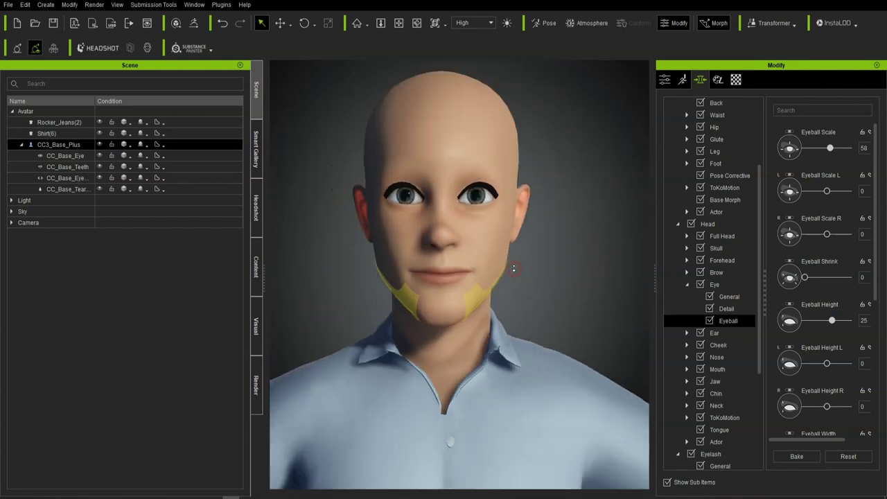
right_drag(548, 292, 548, 278)
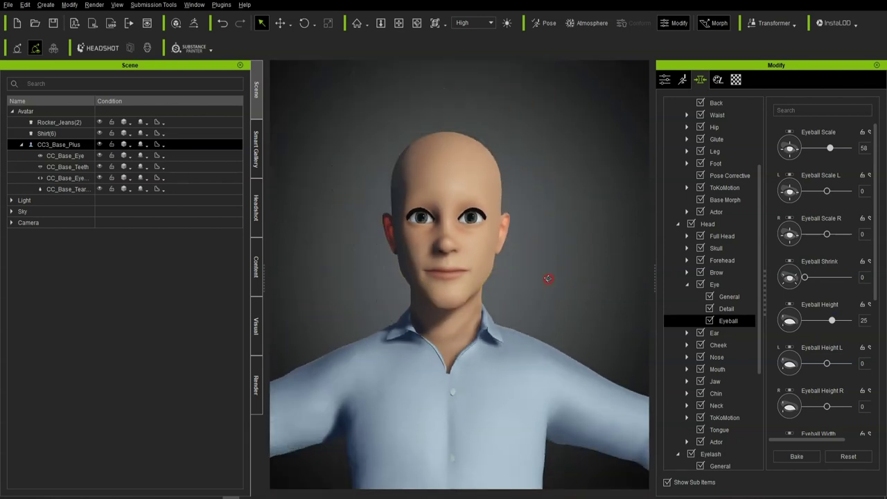
click(469, 238)
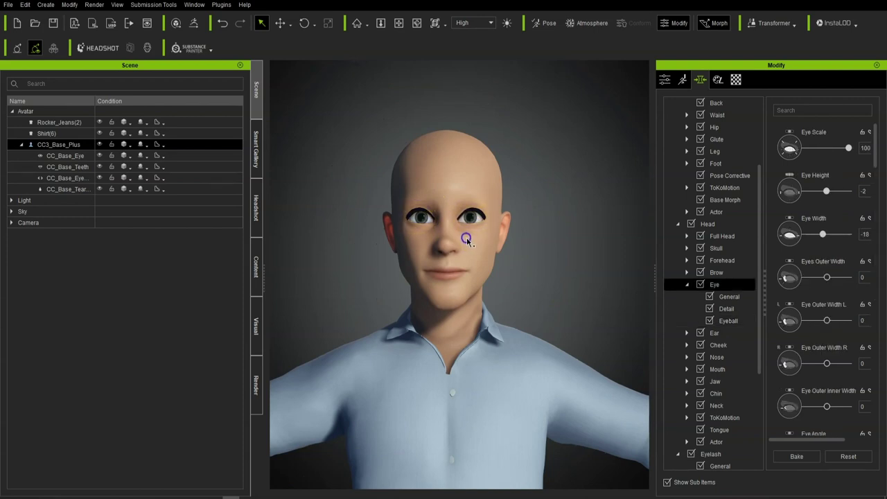
scroll(540, 313, down, 3)
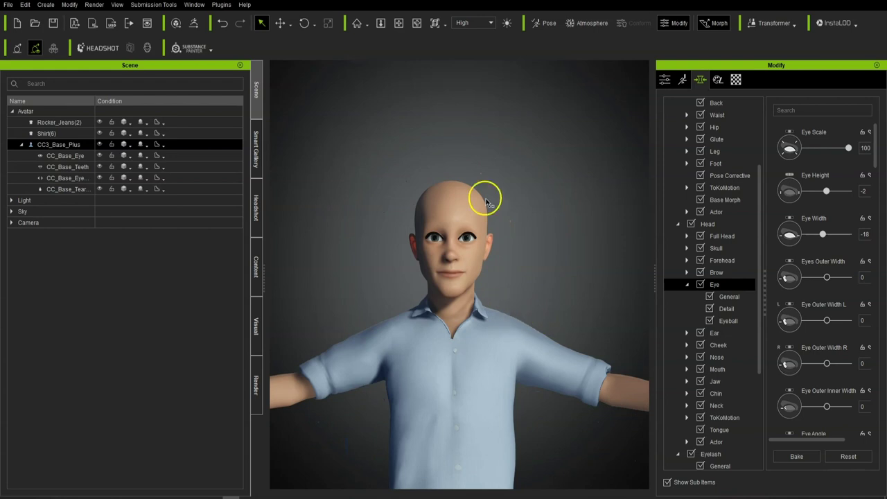
scroll(558, 343, up, 4)
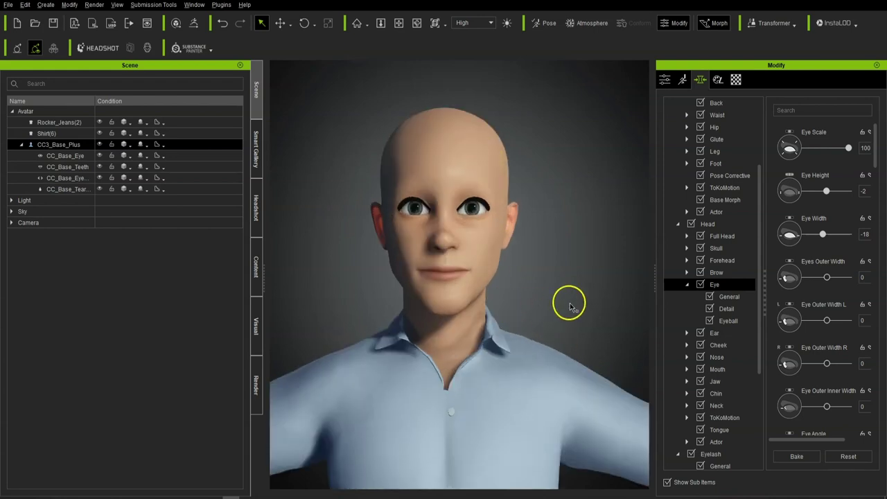
middle_drag(569, 307, 564, 279)
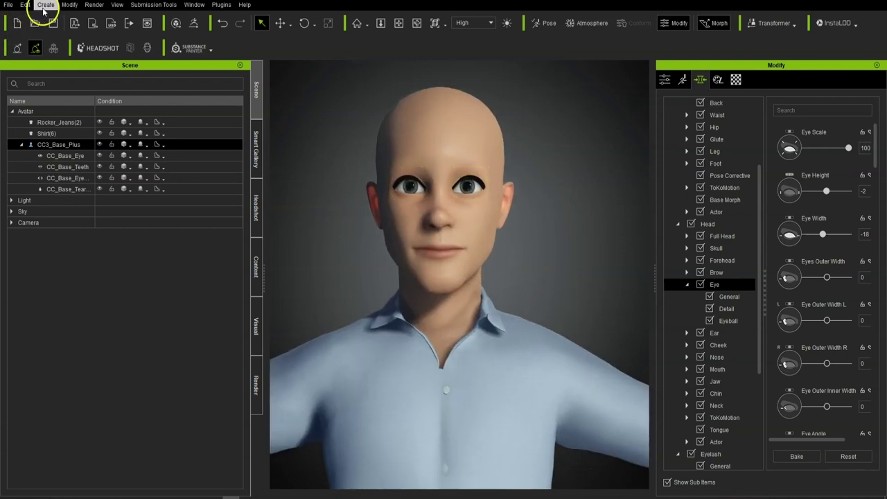
Open the avatar's facial editor and switch to its expression controls
click(63, 7)
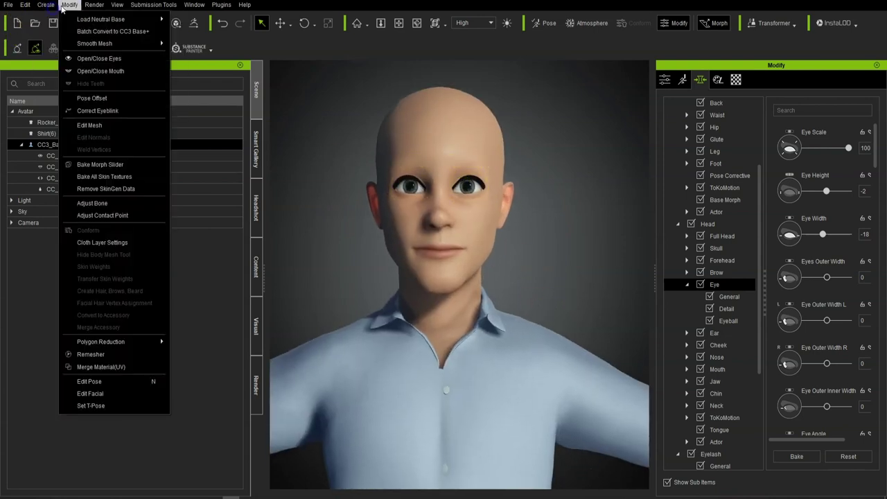
click(722, 112)
click(701, 75)
click(683, 81)
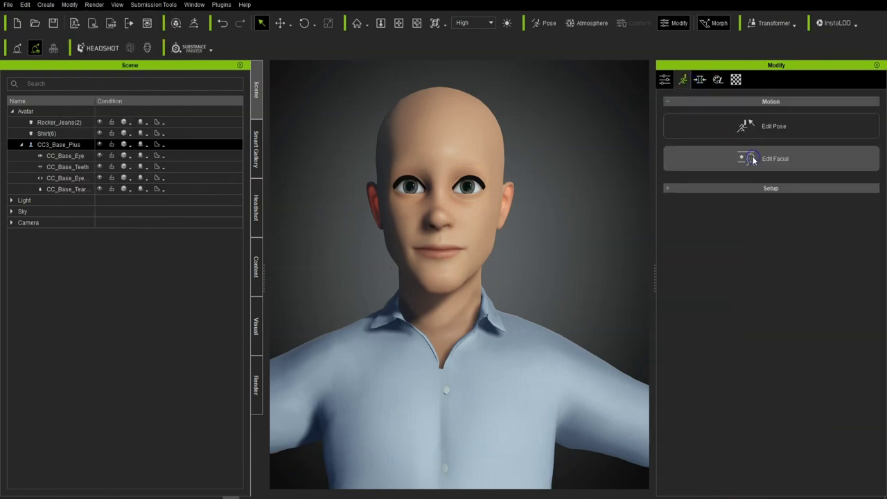
click(728, 149)
click(707, 95)
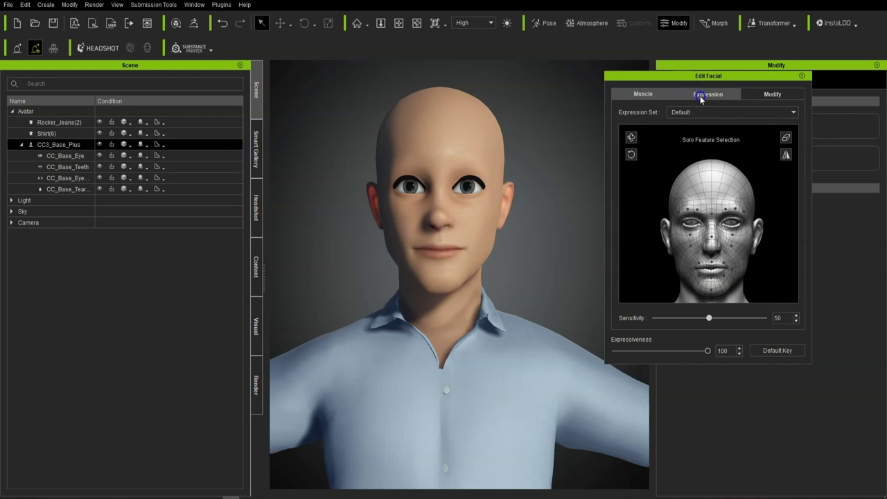
Choose the 08-ExPlus Happy Sad expression style and accept updating the avatar with ExpressionPlus
click(703, 113)
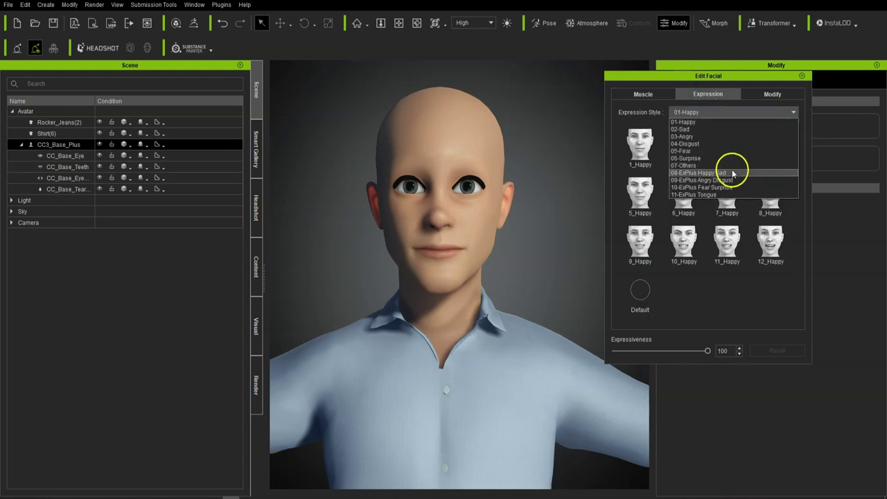
click(710, 173)
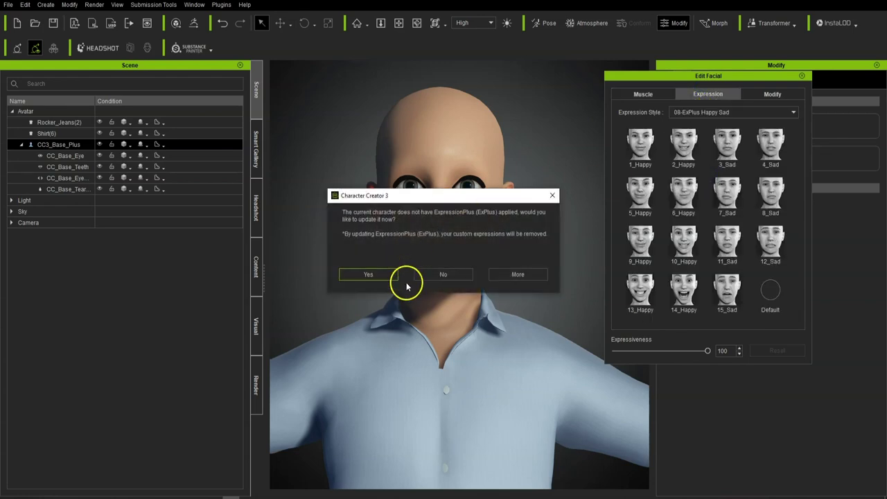
click(383, 276)
click(502, 94)
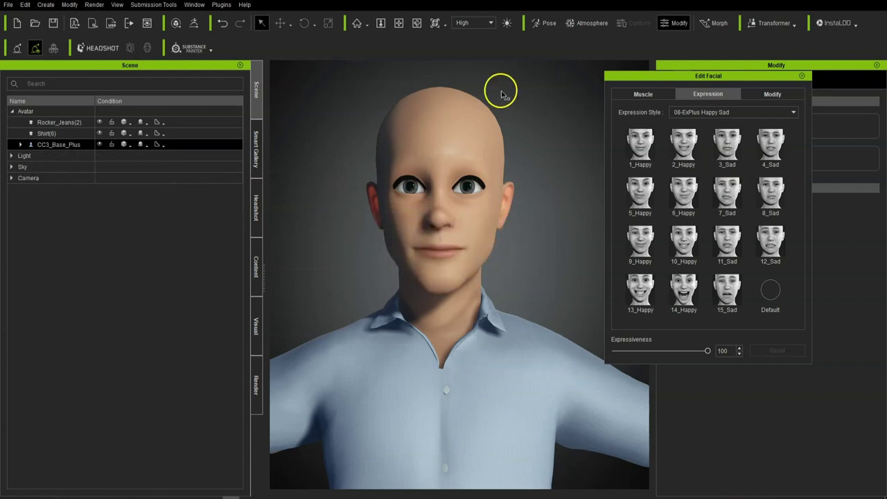
Apply the 13_Happy expression, reduce its expressiveness to about 66, and close the facial editor to inspect the smile
click(640, 287)
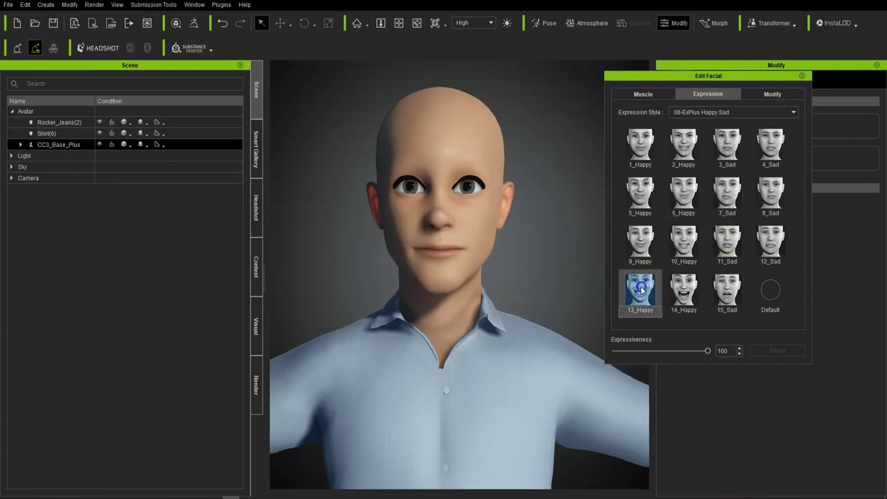
drag(707, 352, 667, 355)
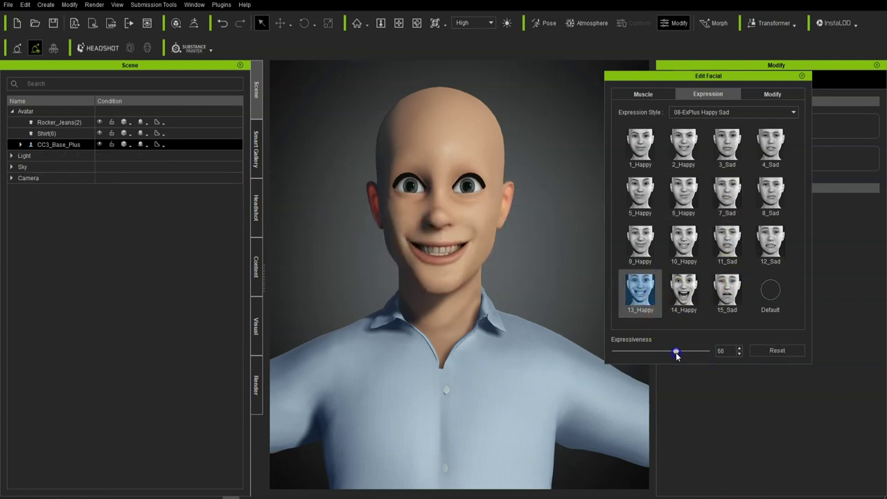
click(801, 76)
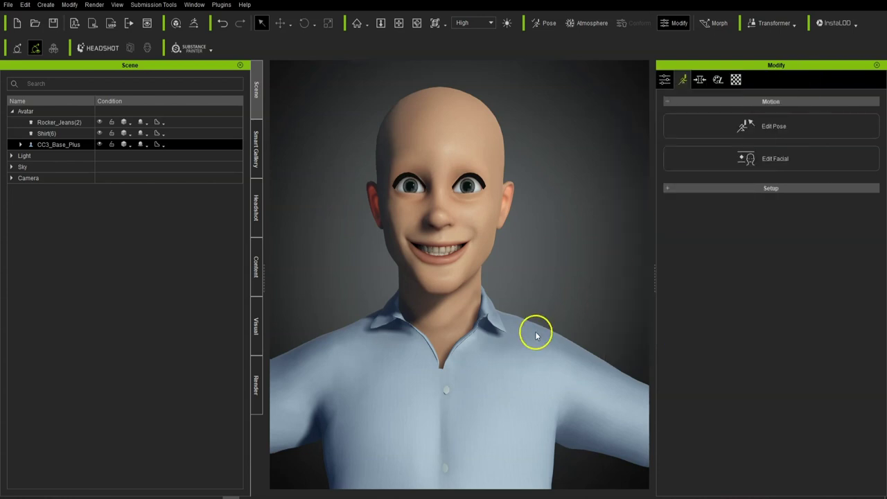
scroll(431, 275, up, 3)
scroll(525, 294, up, 3)
scroll(524, 294, down, 2)
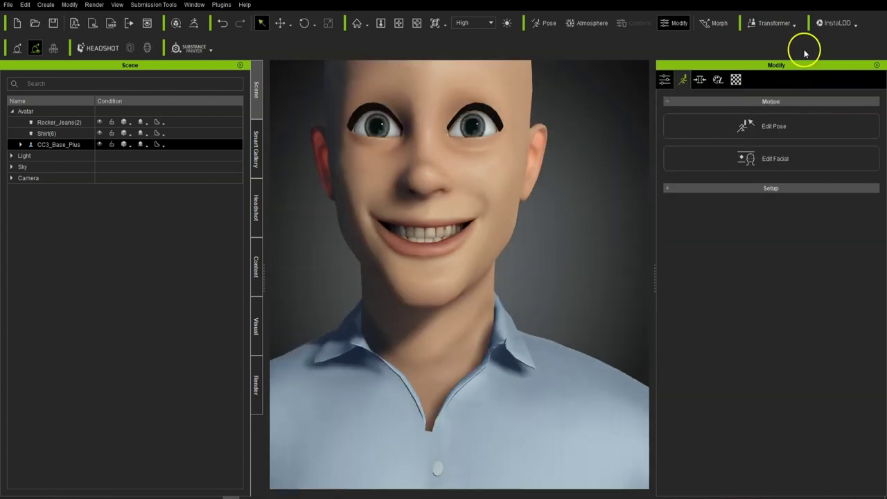
Select CC_Base_Teeth under the avatar and set its Gap Between Teeth morph to -50
click(20, 144)
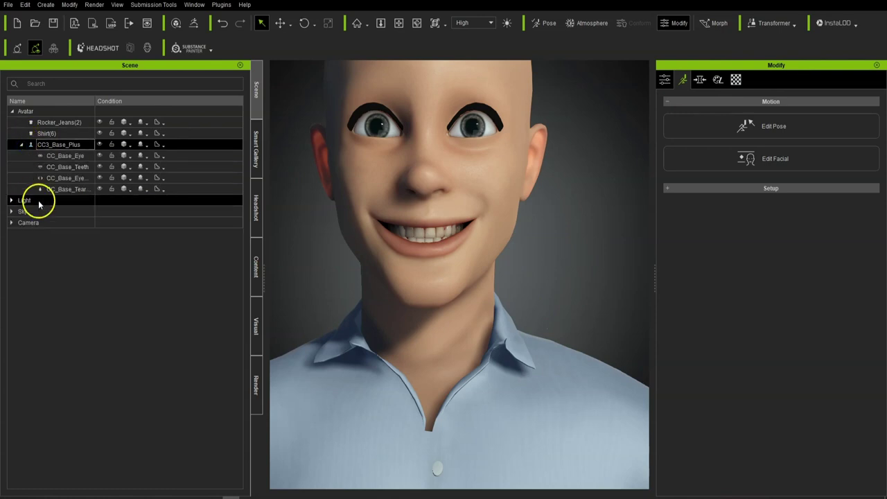
click(84, 169)
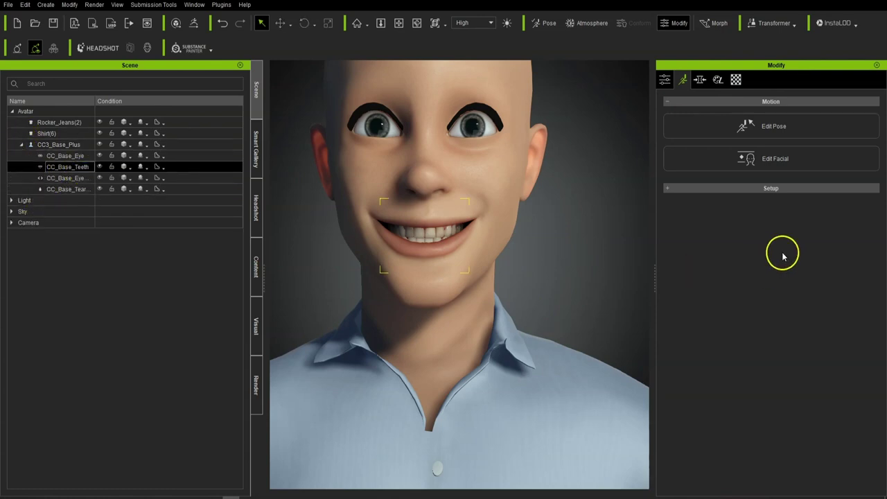
click(700, 79)
click(76, 179)
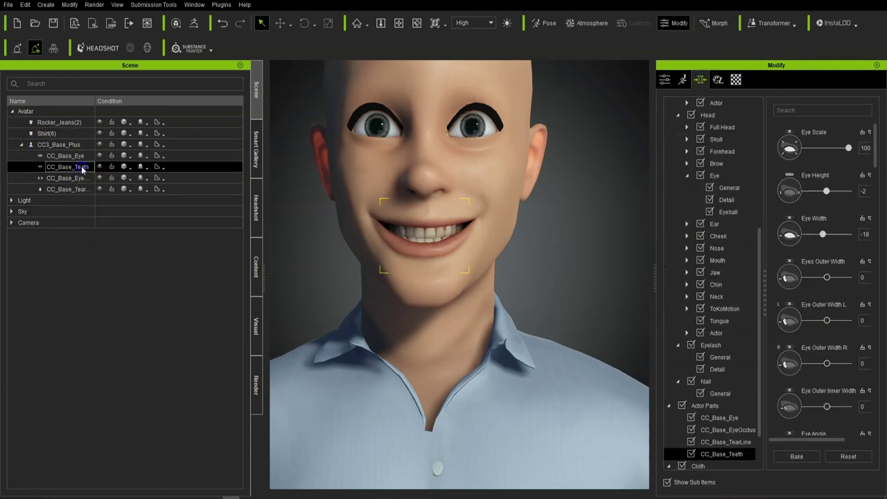
click(80, 169)
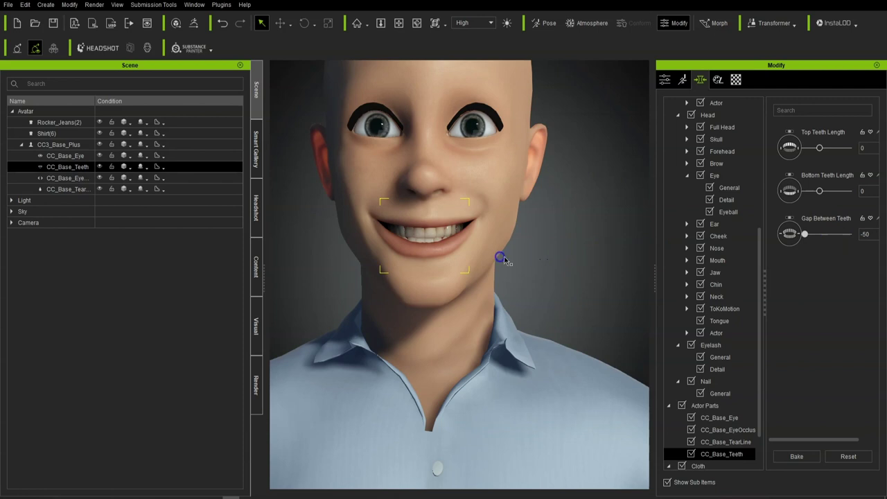
In the teeth material's shader settings, set Teeth Brightness to about 1.06 and Teeth Desaturation to about 0.83
click(737, 80)
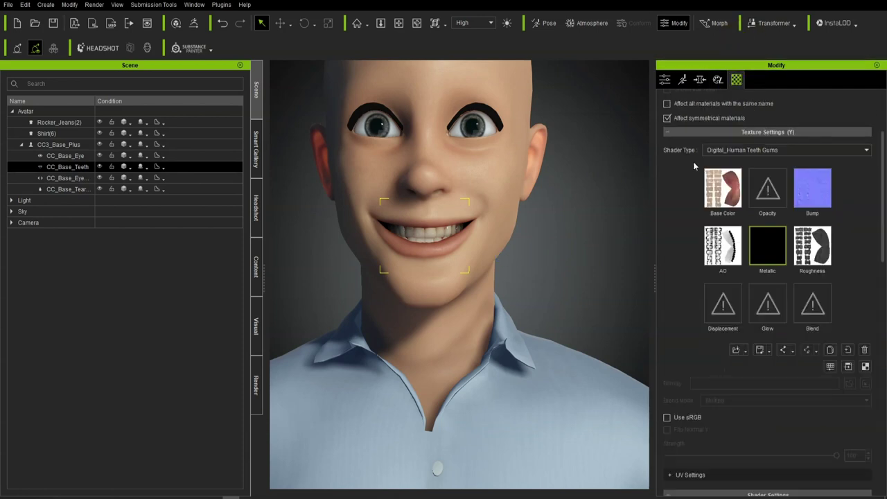
scroll(825, 184, up, 3)
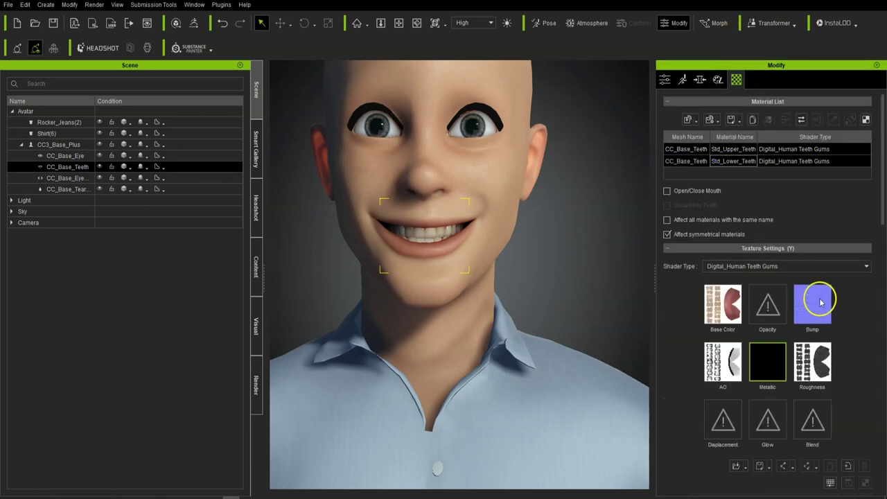
scroll(846, 332, down, 5)
scroll(852, 345, down, 3)
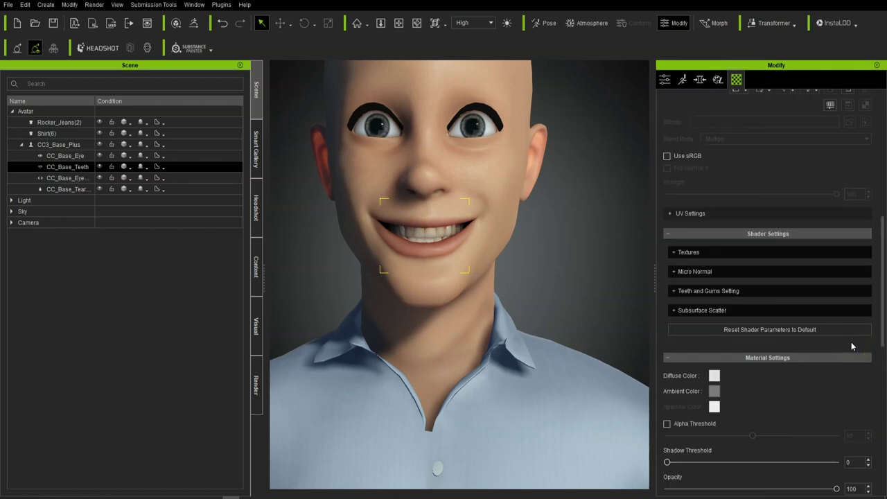
scroll(797, 398, down, 1)
click(670, 229)
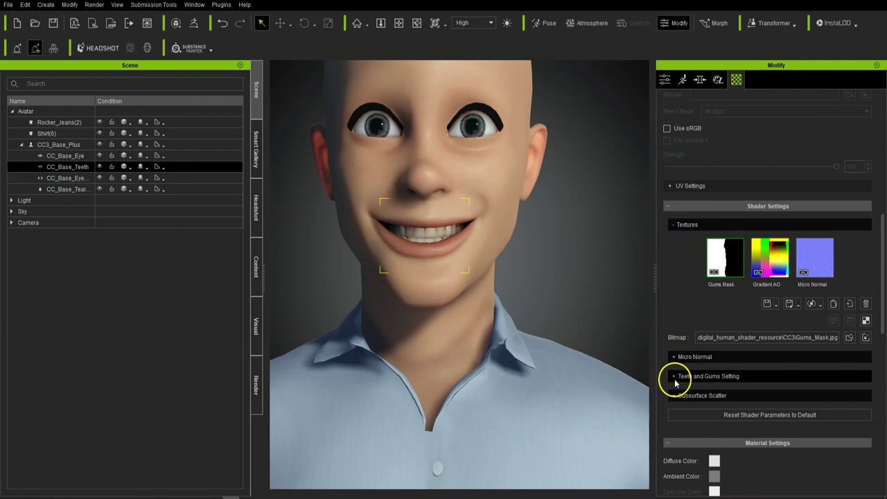
click(673, 376)
scroll(689, 325, down, 2)
drag(699, 374, 720, 375)
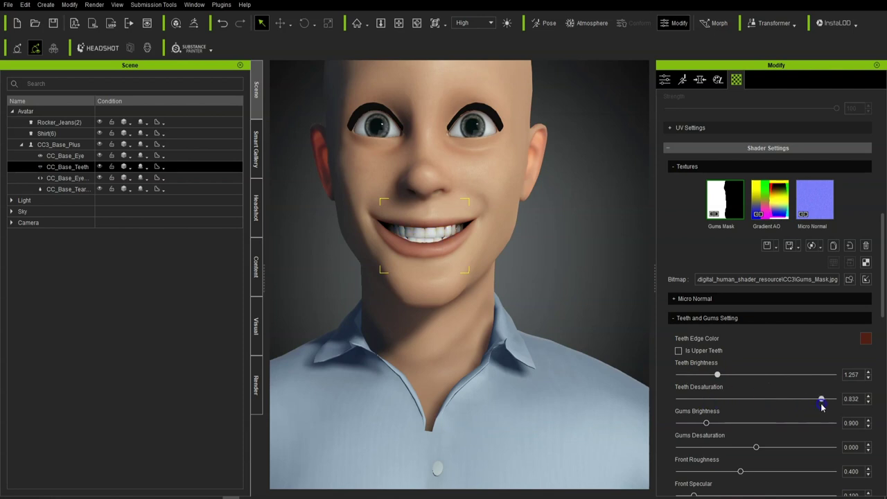
drag(717, 376, 710, 378)
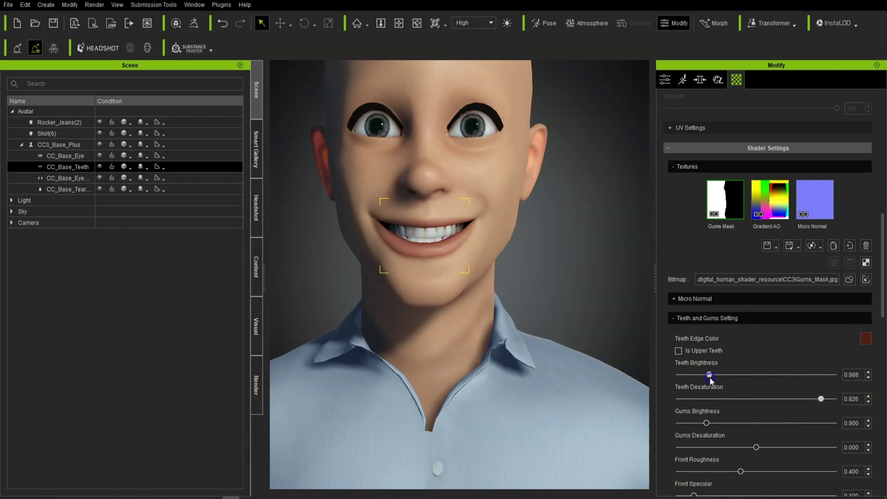
Examine the avatar's smile and teeth up close and from a full-figure distance
scroll(459, 236, down, 5)
mouse_move(572, 281)
right_down()
mouse_move(446, 277)
mouse_move(575, 297)
right_up()
scroll(472, 239, up, 2)
scroll(472, 242, up, 5)
scroll(471, 246, down, 6)
scroll(575, 296, down, 10)
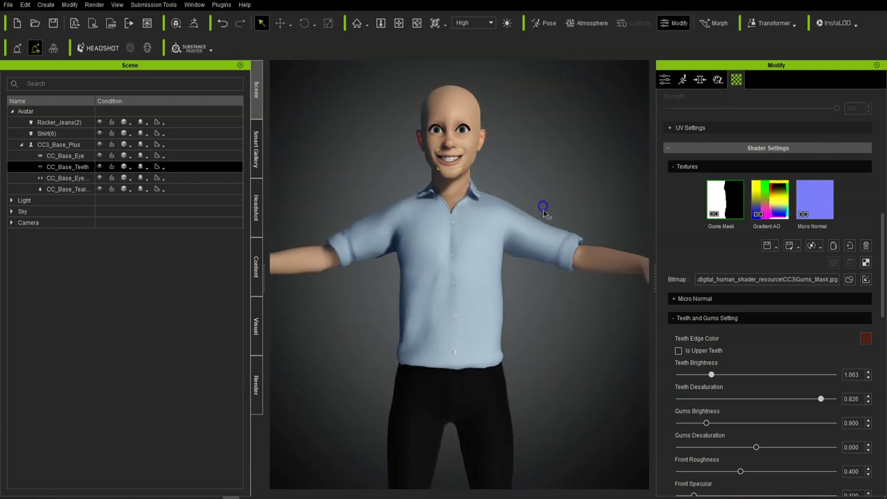
scroll(544, 213, down, 3)
right_drag(543, 214, 633, 310)
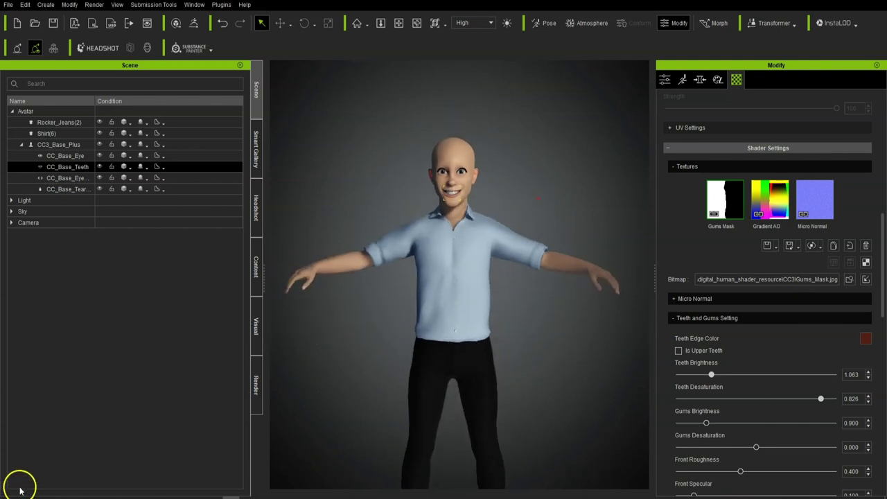
Apply the short blowback hair template style with moustache, beard and eyebrows to the avatar and inspect the face
click(513, 261)
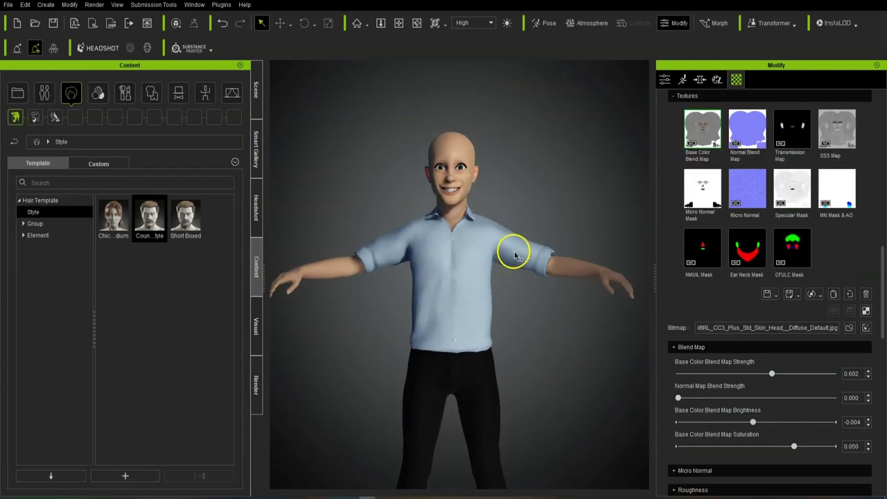
scroll(504, 244, up, 2)
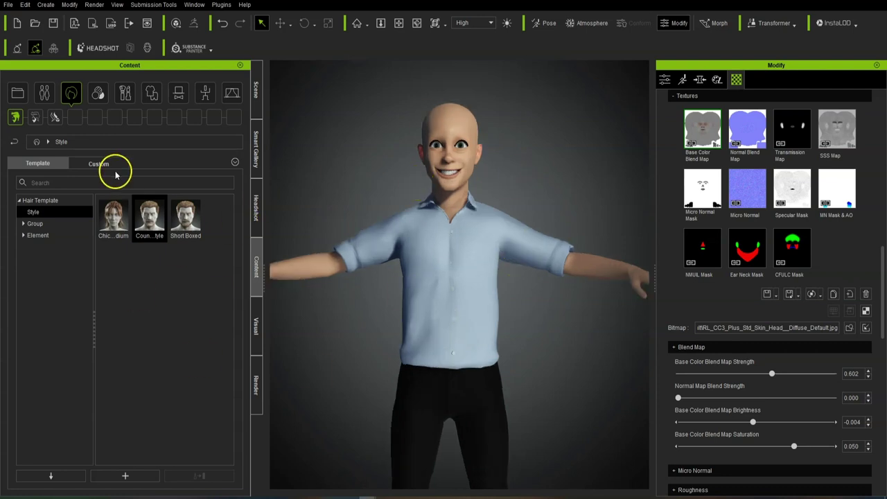
double_click(161, 220)
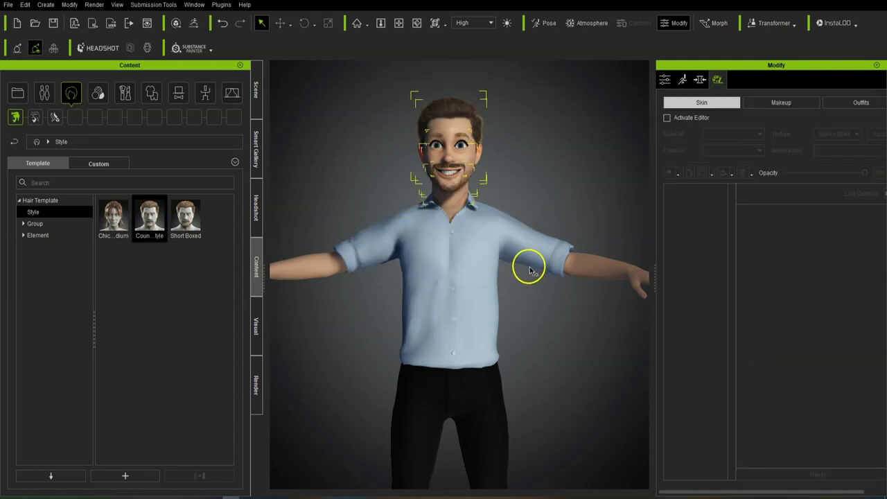
scroll(550, 217, up, 4)
middle_drag(534, 170, 528, 325)
scroll(527, 325, up, 4)
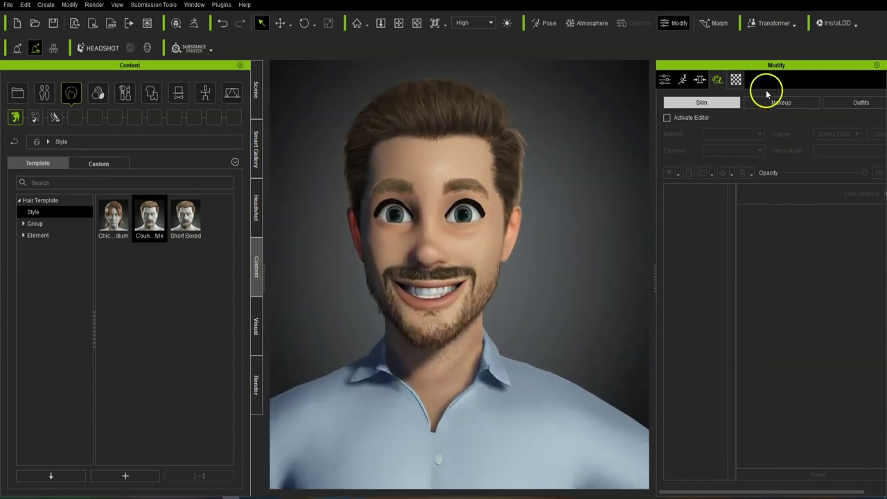
Select the Chin Curtain_Sparse beard with its material settings shown, and toggle its visibility to identify it
click(737, 80)
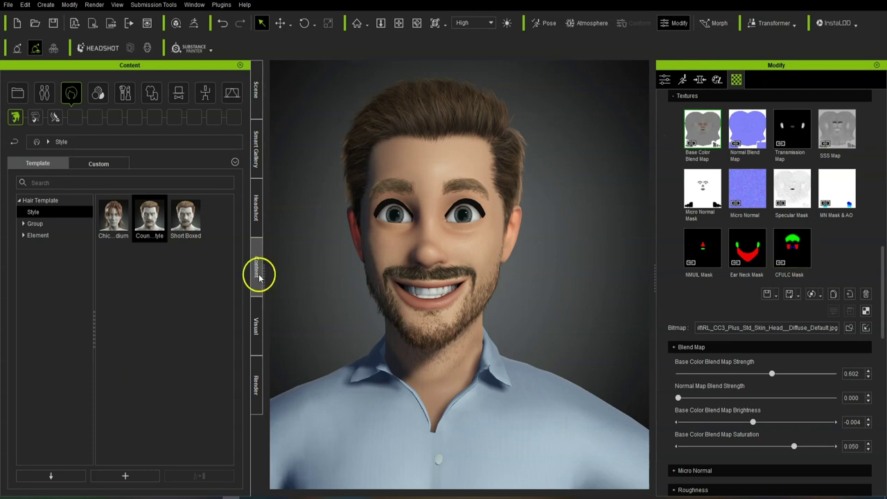
click(258, 104)
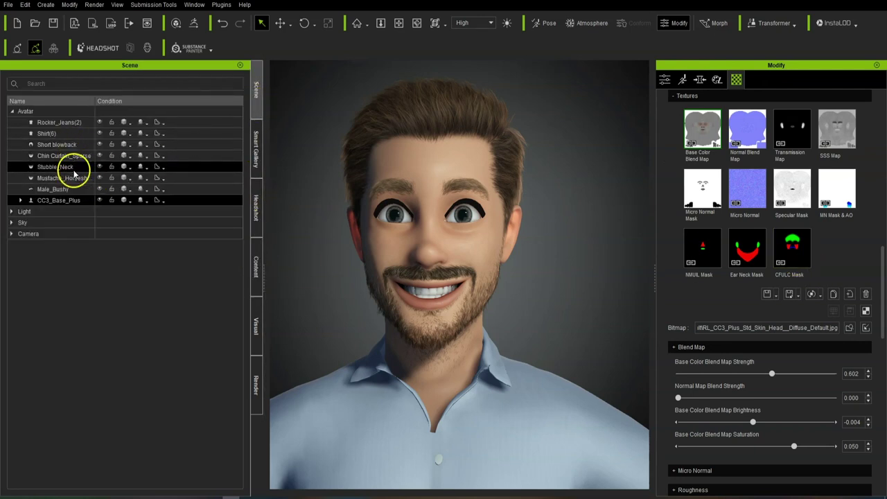
click(97, 156)
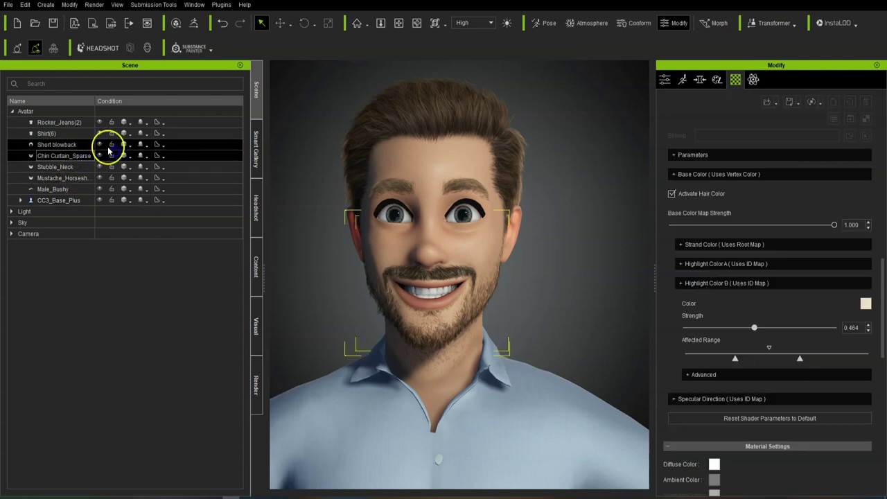
click(100, 157)
click(100, 156)
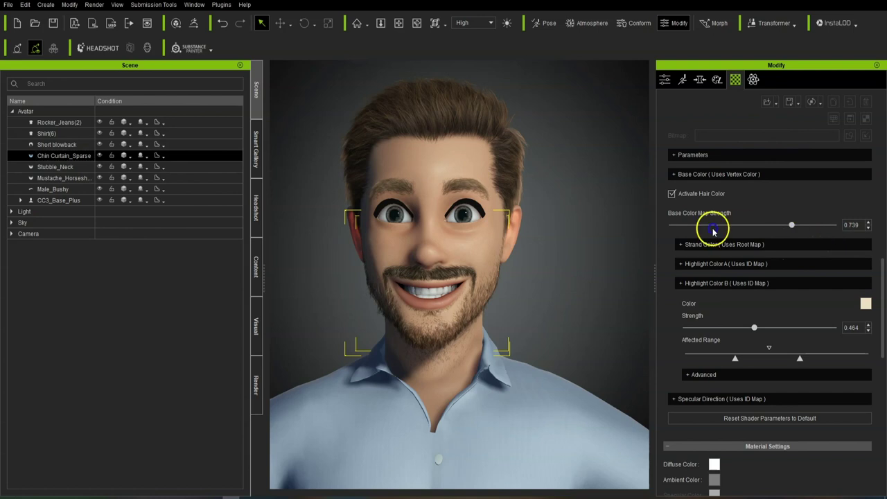
In the chin beard's hair shader, set the Base Color strength to 0.743 and slightly lighten its dark brown color
scroll(789, 330, up, 8)
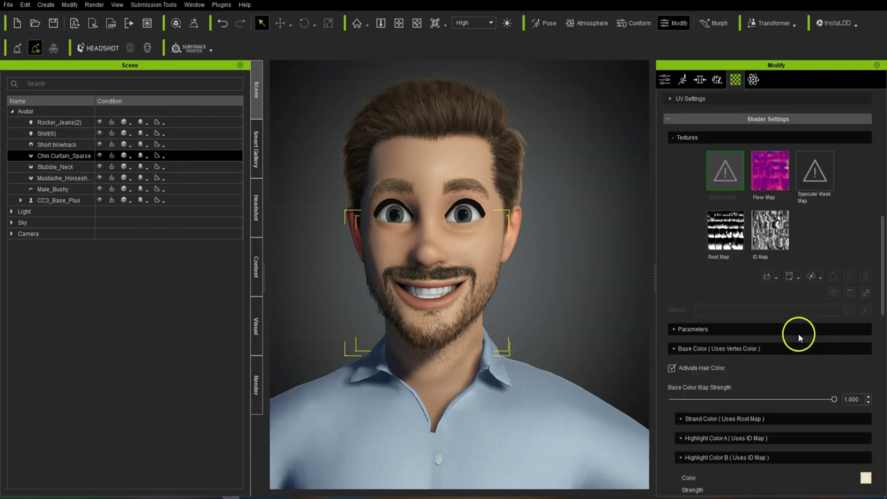
scroll(790, 329, down, 3)
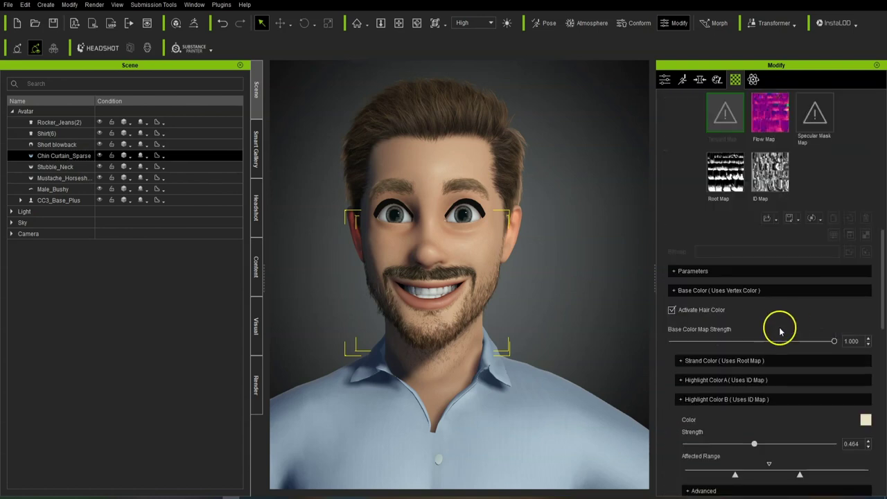
click(674, 271)
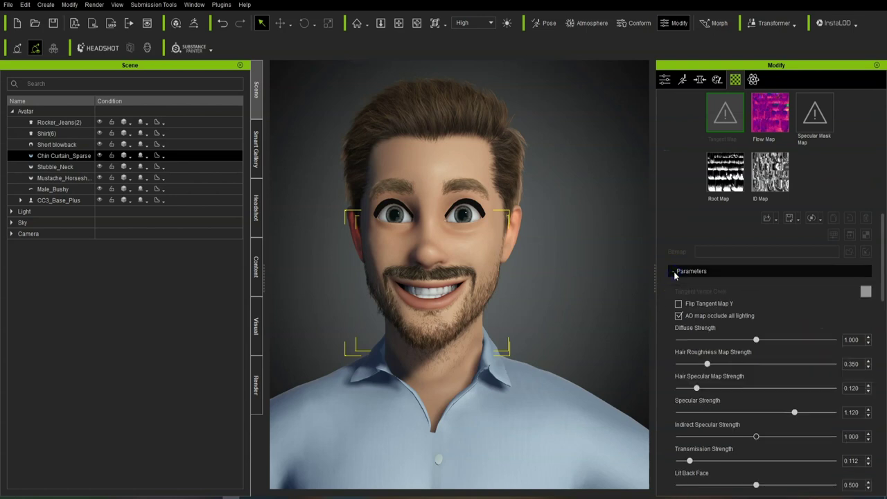
click(673, 270)
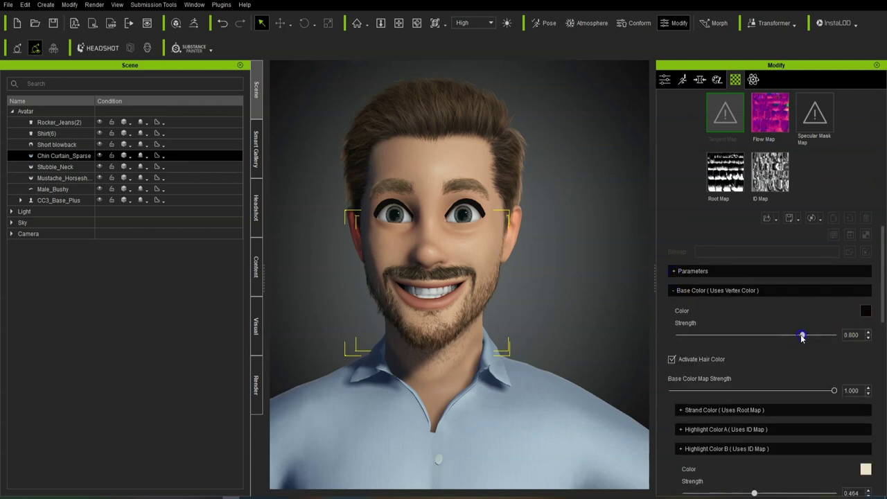
click(865, 311)
drag(456, 129, 149, 219)
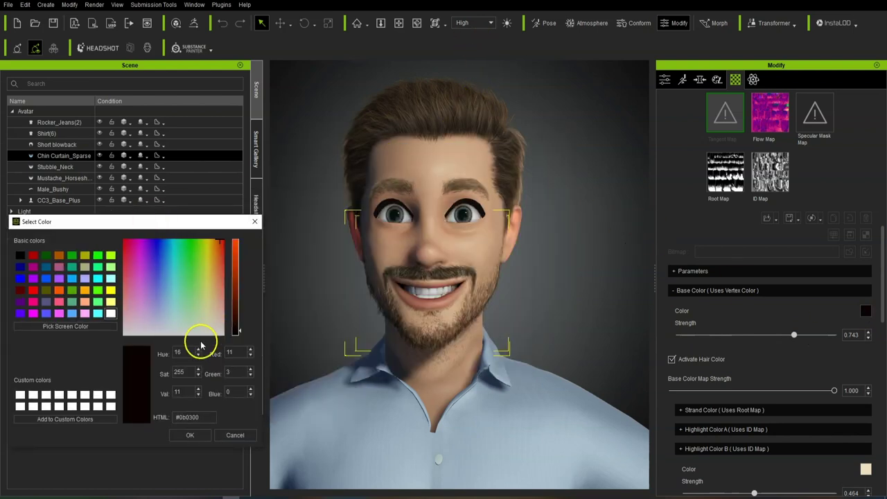
mouse_move(240, 331)
mouse_down()
mouse_move(238, 242)
mouse_move(240, 340)
mouse_move(240, 311)
mouse_move(242, 329)
mouse_up()
click(254, 221)
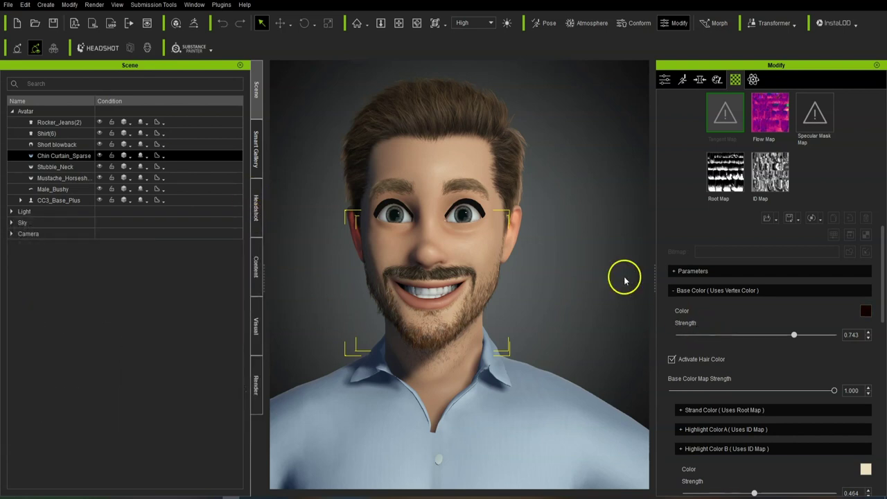
Examine how the beard and hair blend with the face from several distances and angles
scroll(548, 270, up, 5)
scroll(548, 270, down, 3)
mouse_move(563, 277)
right_down()
mouse_move(537, 271)
mouse_move(568, 269)
right_up()
scroll(568, 269, down, 6)
scroll(528, 307, up, 4)
scroll(527, 307, down, 2)
right_drag(526, 307, 458, 300)
scroll(457, 300, down, 5)
scroll(477, 297, up, 3)
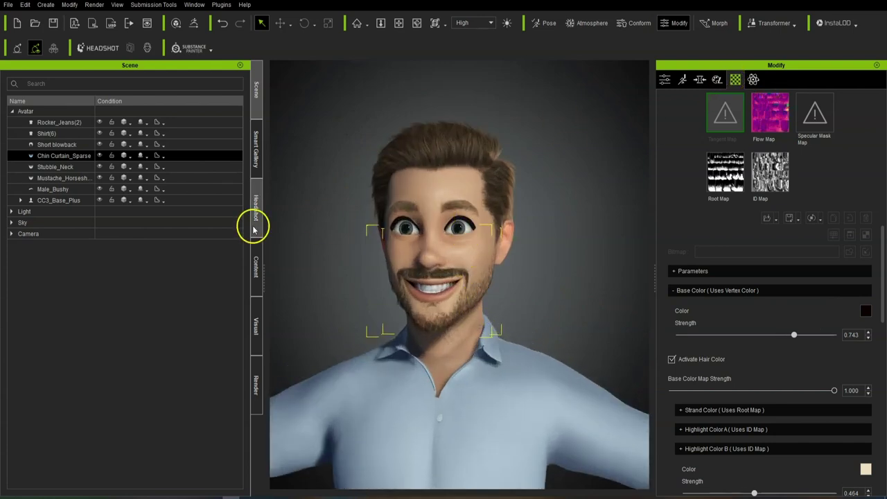
Select the avatar's Std_Skin_Head material on CC3_Base_Plus and set its Base Color Blend Map Saturation to 0.072
click(76, 201)
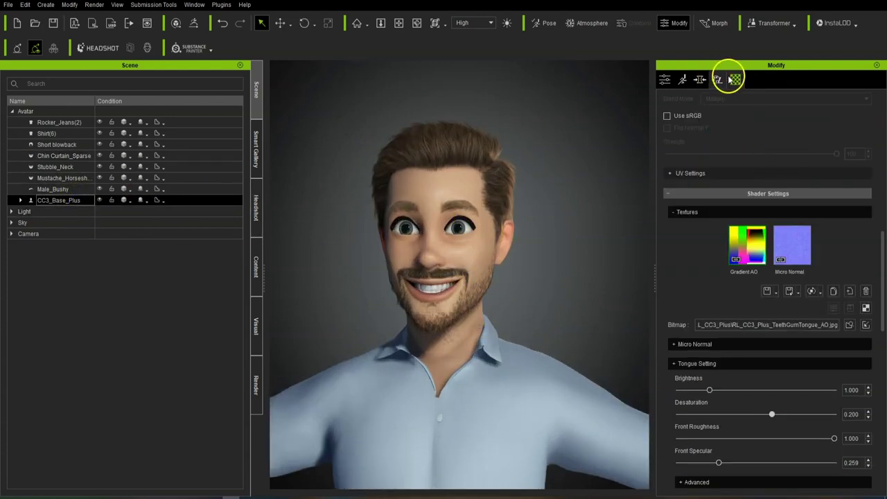
scroll(434, 282, up, 3)
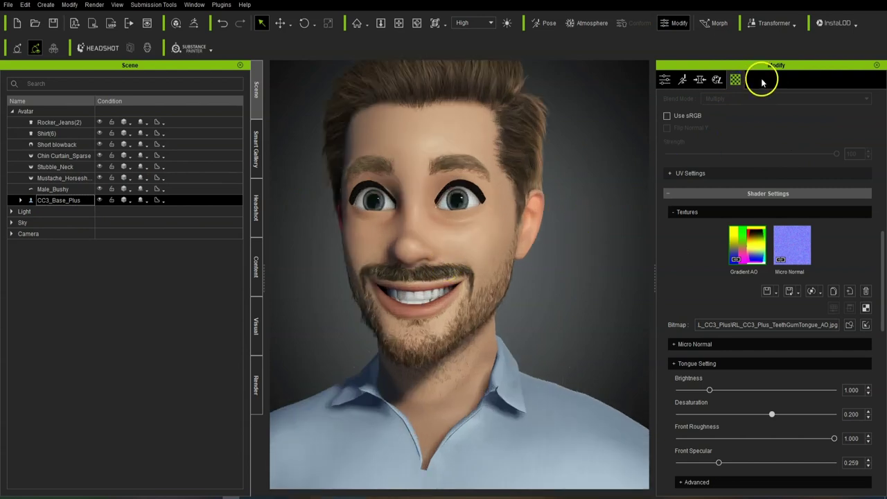
scroll(758, 174, up, 10)
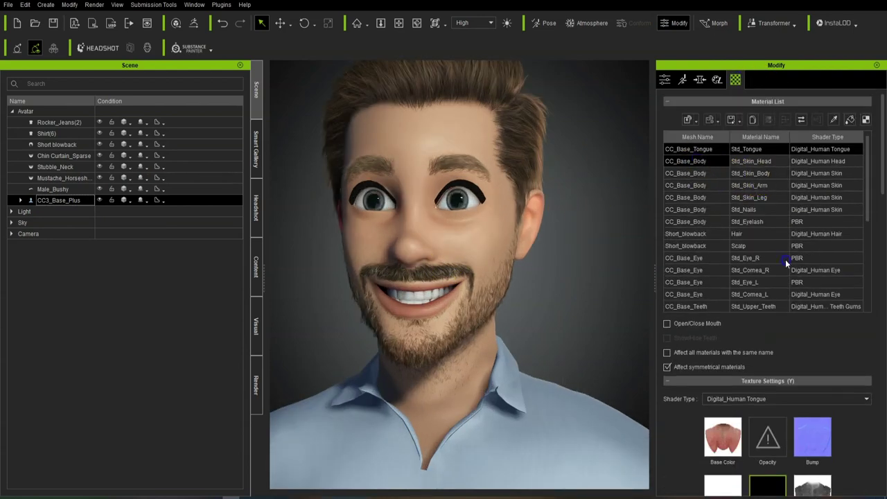
click(749, 162)
scroll(829, 385, down, 10)
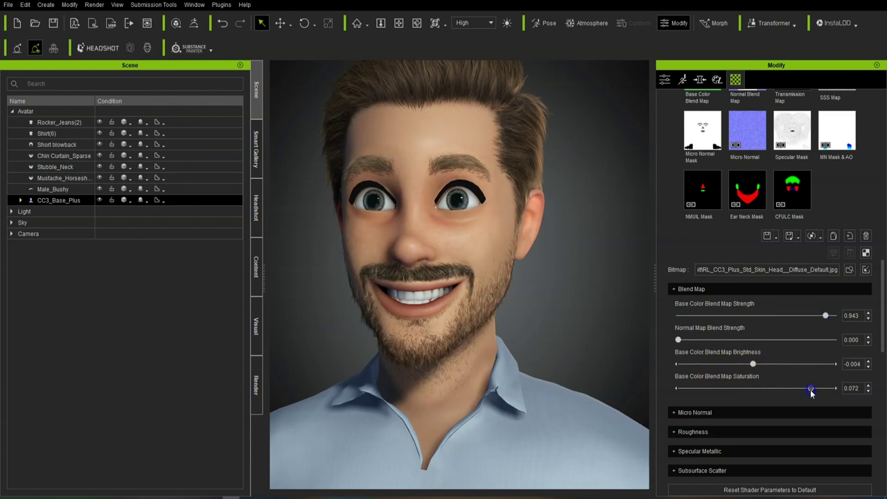
Examine the avatar's face, skin and clothing from several angles and distances
scroll(398, 242, up, 3)
right_drag(531, 313, 500, 239)
right_drag(505, 185, 405, 231)
scroll(478, 263, down, 7)
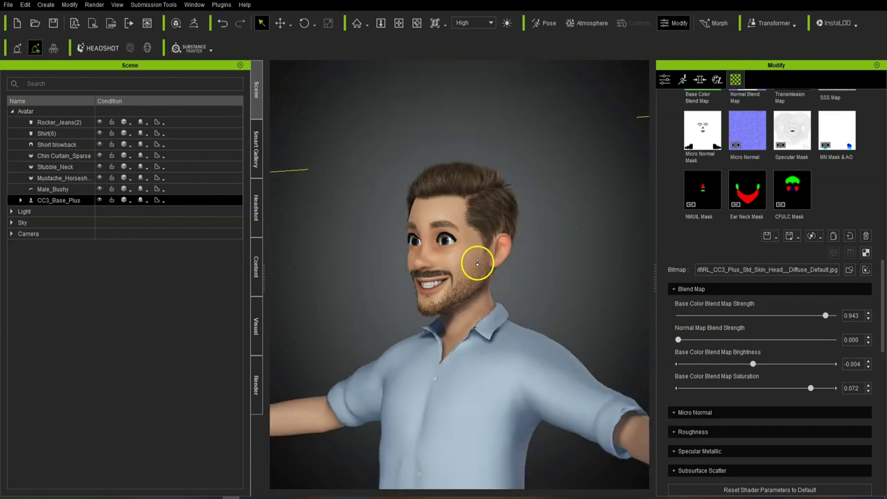
scroll(466, 294, up, 1)
middle_drag(487, 357, 516, 201)
scroll(516, 200, down, 4)
right_drag(511, 198, 571, 313)
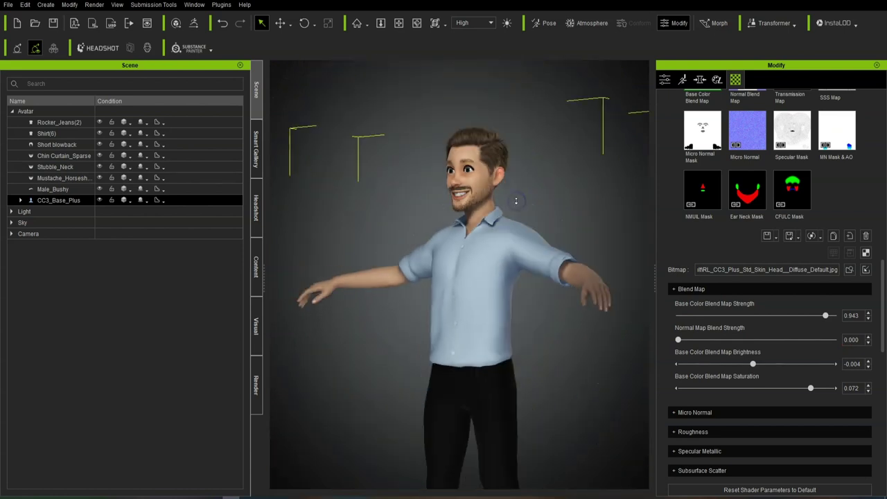
click(570, 312)
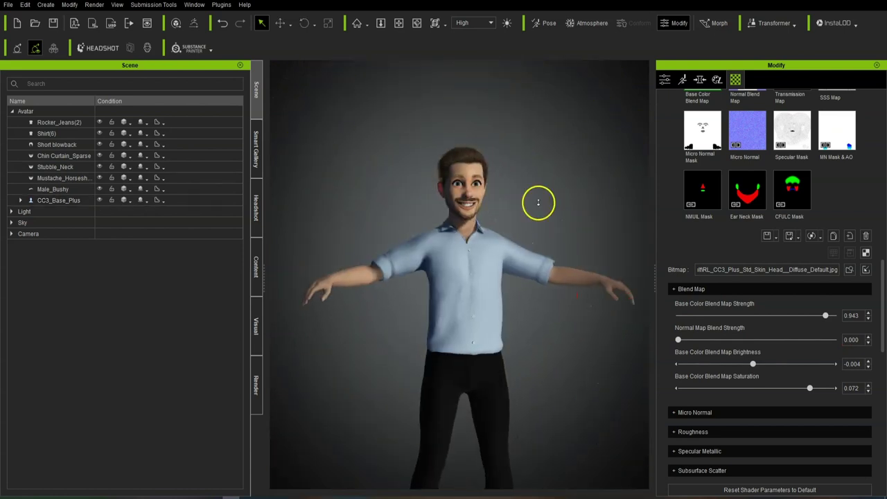
scroll(596, 135, up, 4)
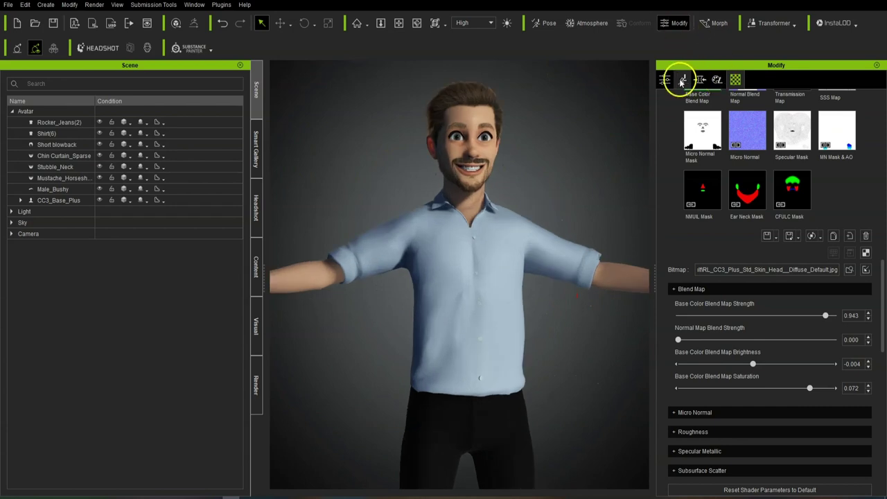
Open the avatar's facial expression editor and try the 10_Happy expression from the 01-Happy style
click(682, 81)
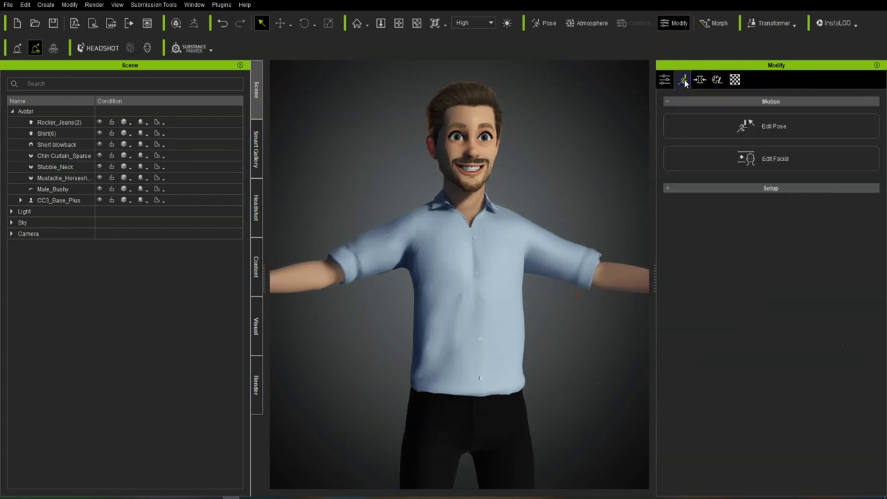
click(746, 163)
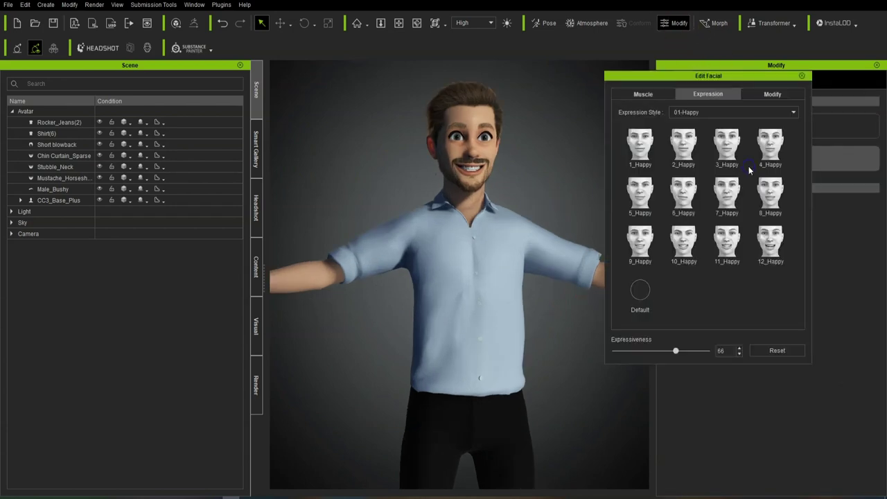
click(683, 243)
Preview expressions in the 08-ExPlus Happy Sad style, apply 1_Happy with an expressiveness of 27, and close the facial editor
click(748, 111)
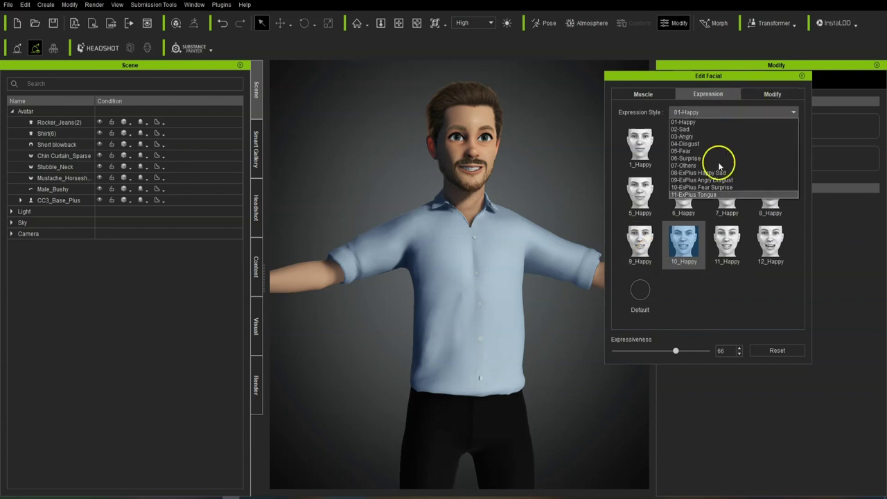
click(721, 183)
click(635, 141)
click(683, 142)
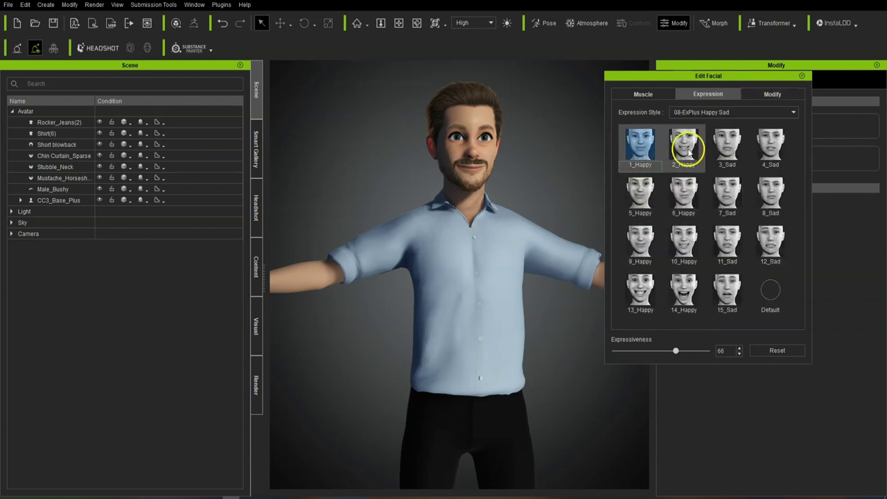
click(727, 144)
click(783, 153)
click(641, 146)
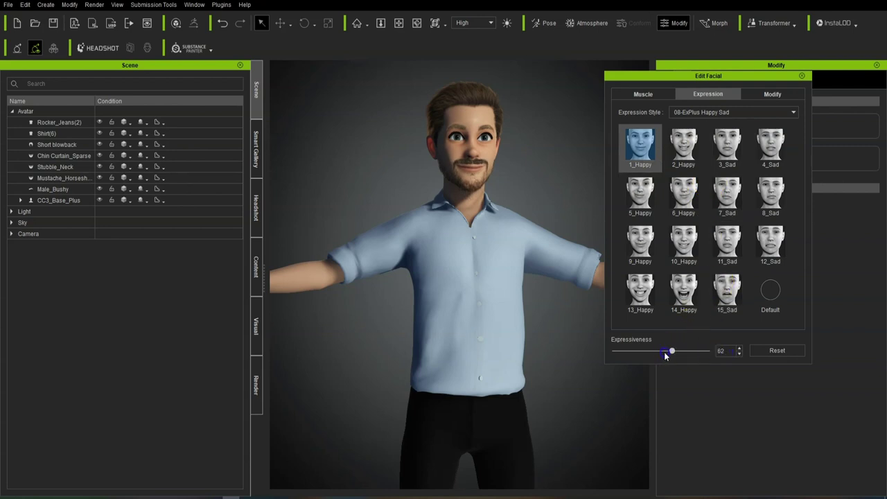
right_drag(498, 207, 395, 206)
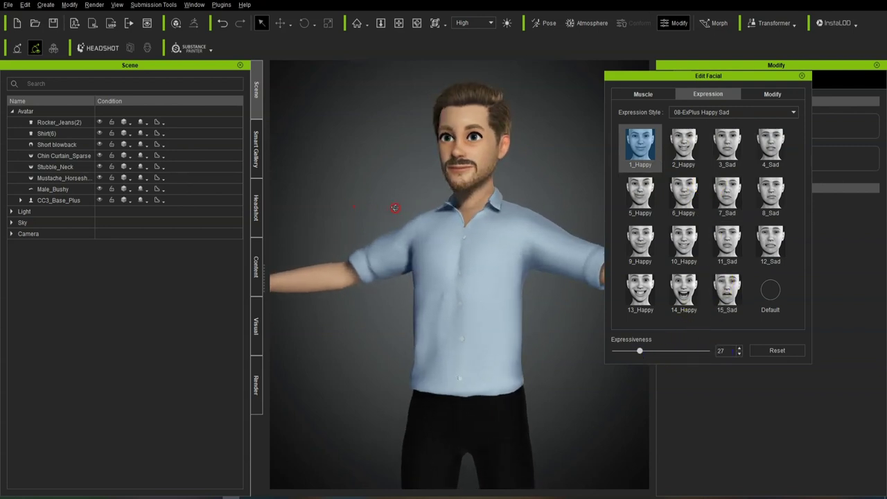
click(801, 75)
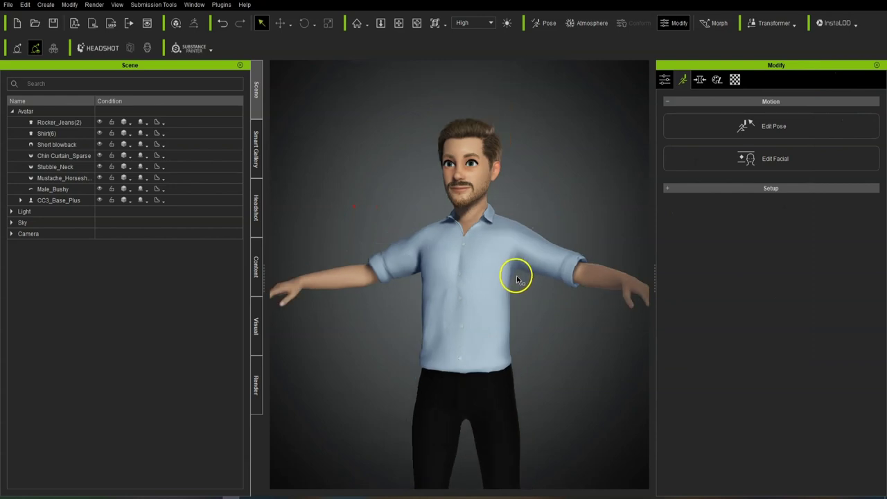
Put the Boots_F shoes from the cloth templates on the avatar's bare feet
right_drag(520, 296, 645, 307)
middle_drag(608, 279, 568, 222)
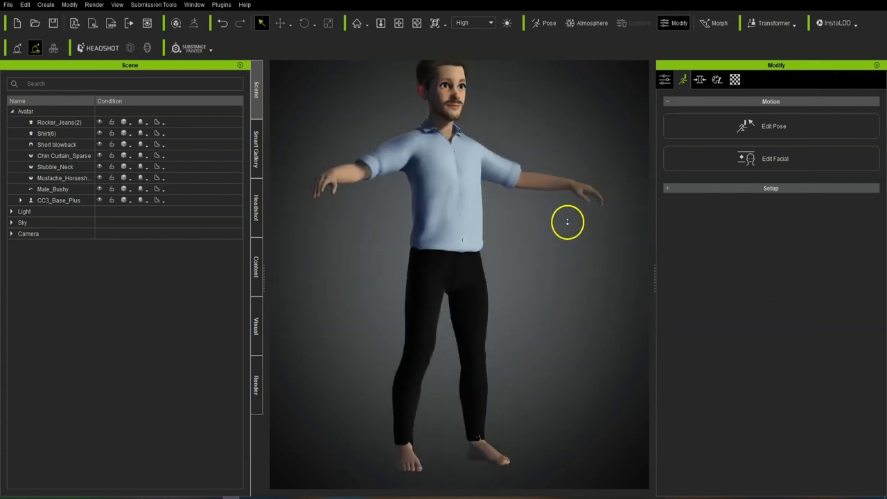
scroll(554, 223, down, 2)
right_drag(444, 239, 435, 240)
click(257, 262)
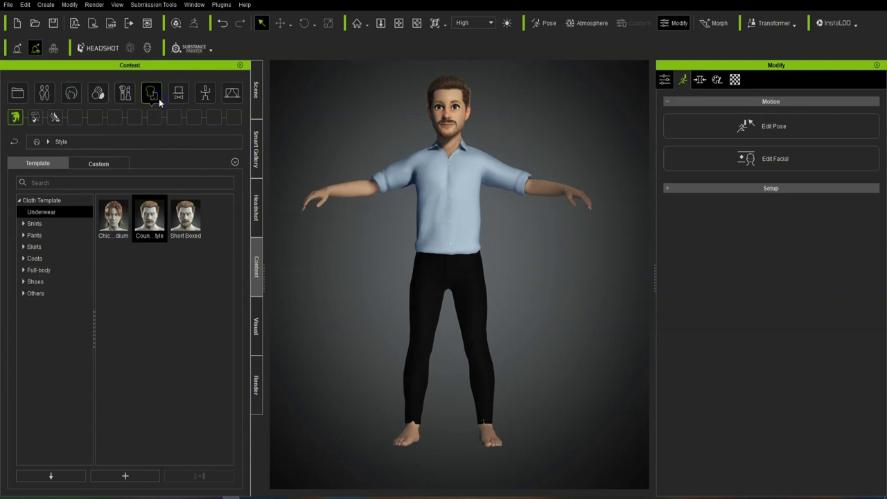
click(31, 282)
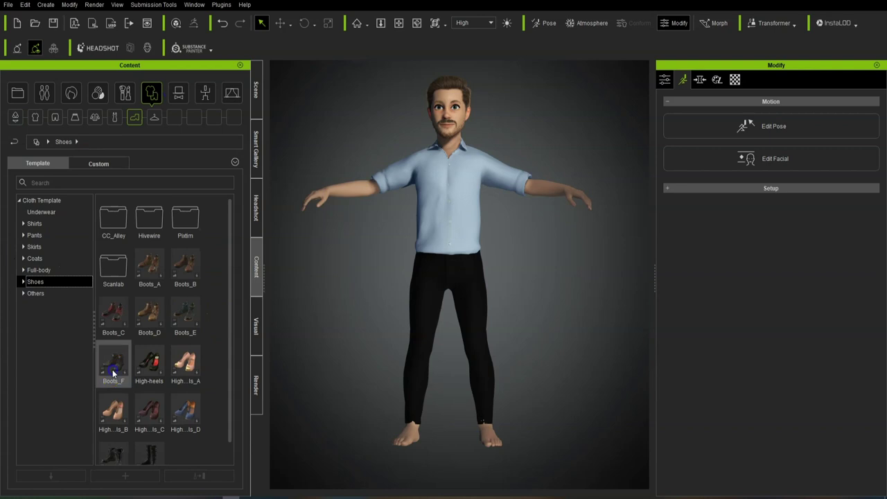
double_click(113, 373)
Inspect the dressed avatar from boots to face, from both sides and at close and full-body distances
right_drag(568, 333, 467, 330)
scroll(463, 192, up, 2)
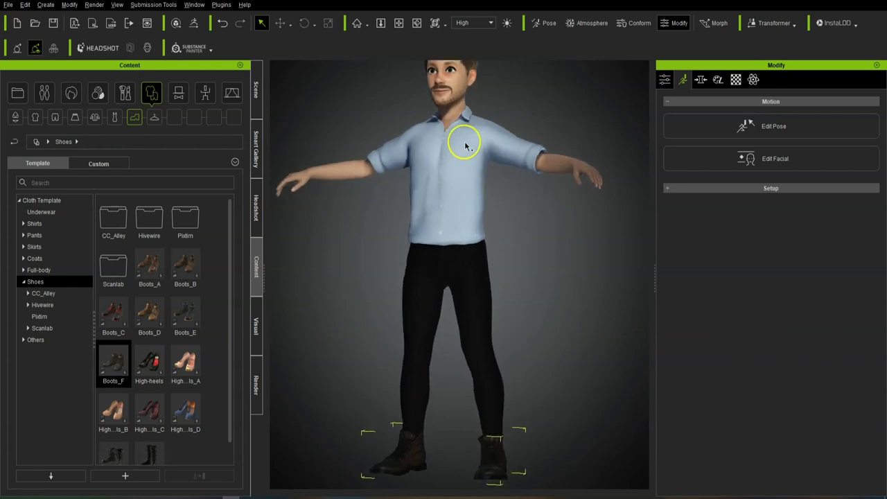
middle_drag(465, 145, 456, 281)
scroll(456, 282, up, 2)
scroll(455, 282, up, 8)
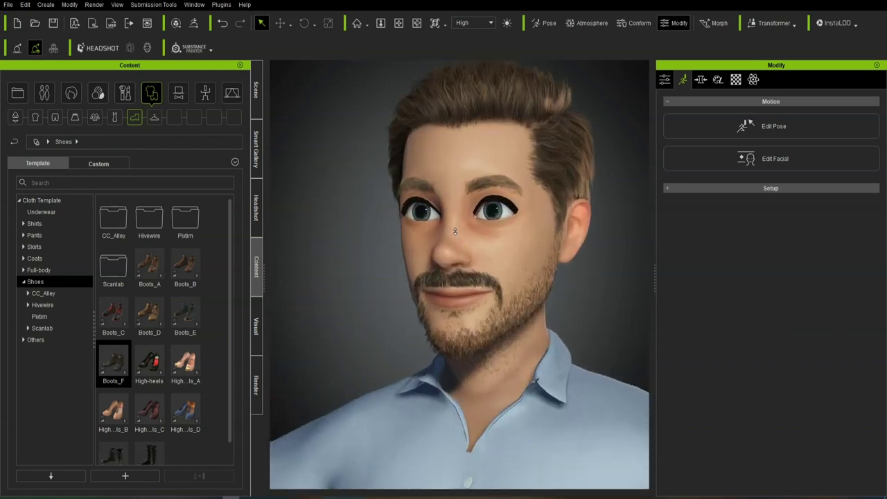
scroll(442, 254, down, 5)
right_drag(394, 355, 505, 332)
scroll(505, 332, down, 6)
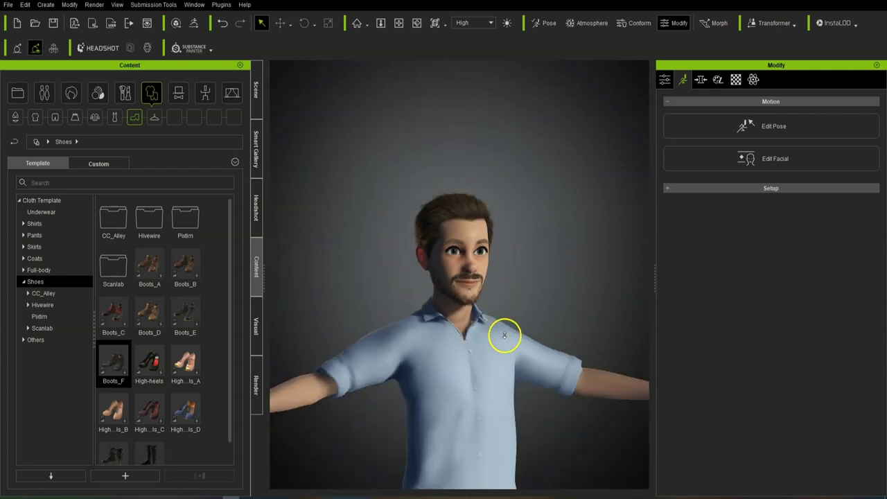
middle_drag(510, 340, 499, 285)
right_drag(499, 285, 409, 283)
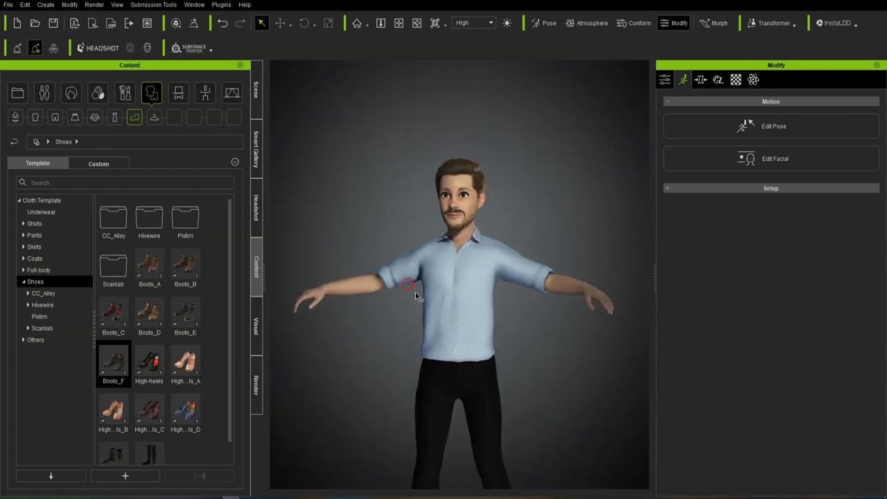
scroll(420, 295, up, 4)
middle_drag(458, 227, 453, 272)
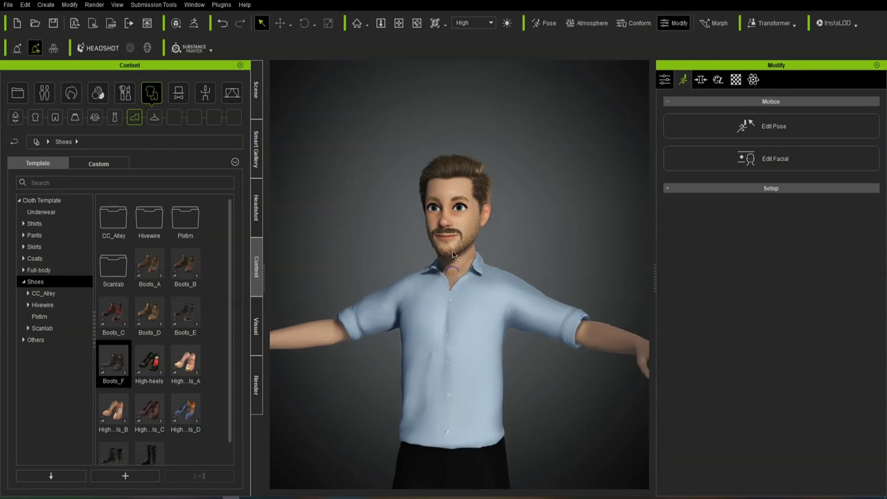
Browse the Atmosphere templates among the stage elements in the content library
click(256, 90)
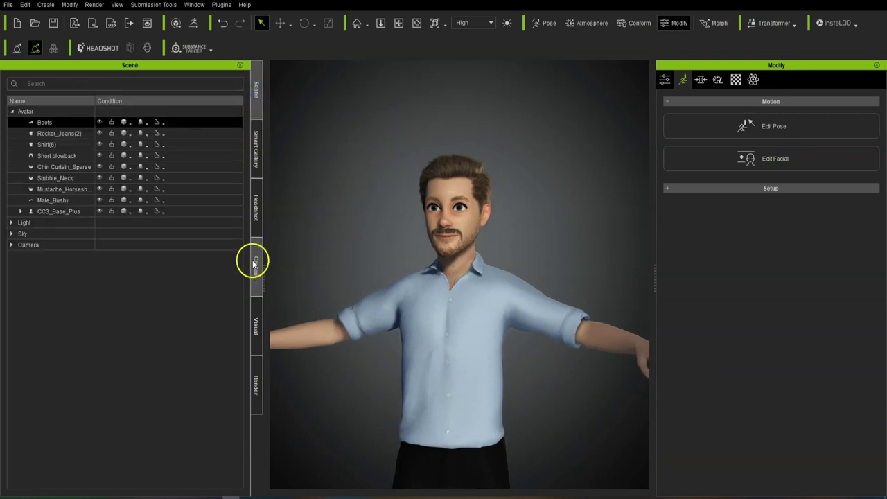
click(255, 263)
click(229, 94)
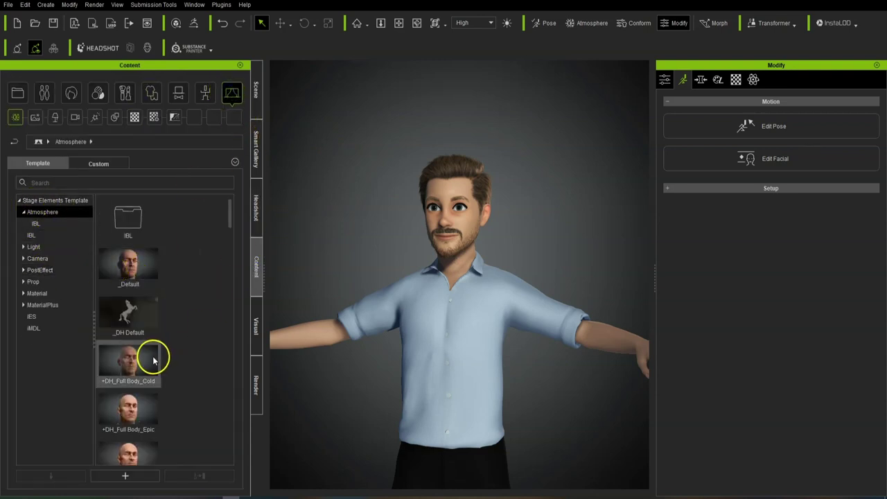
mouse_move(232, 219)
mouse_down()
mouse_move(230, 410)
mouse_move(234, 205)
mouse_up()
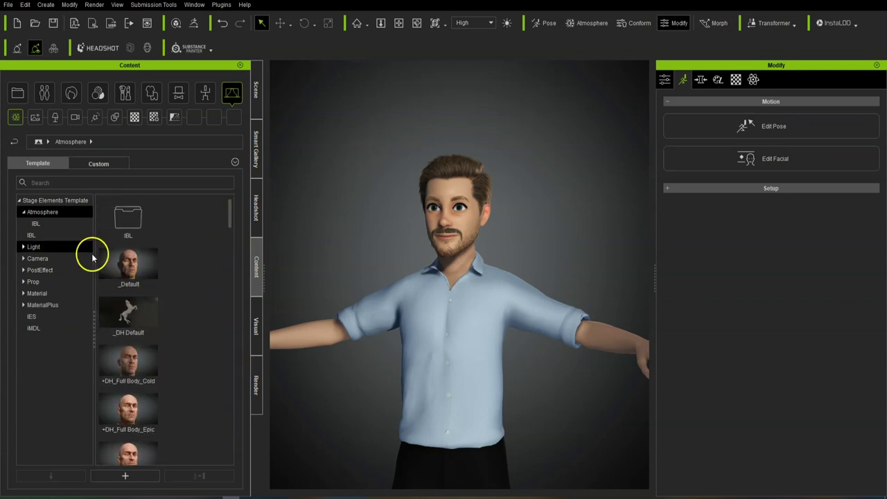
scroll(517, 257, down, 2)
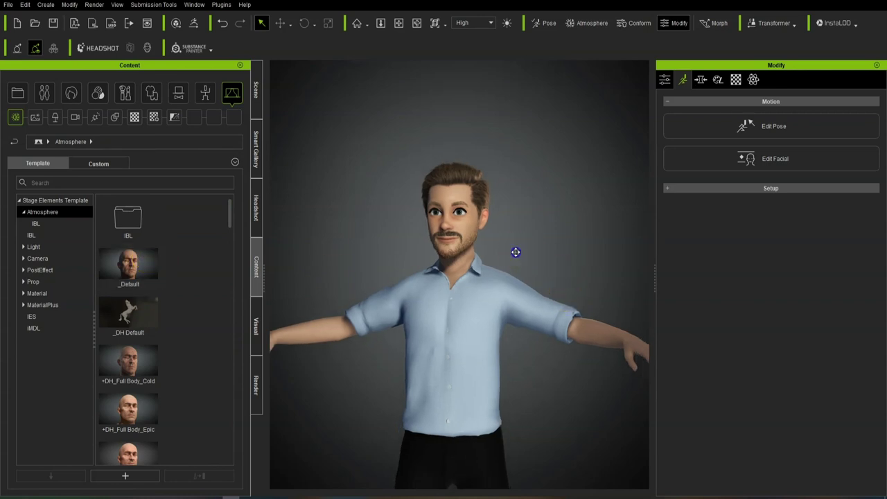
middle_drag(515, 252, 503, 147)
scroll(503, 160, down, 3)
click(501, 168)
click(504, 151)
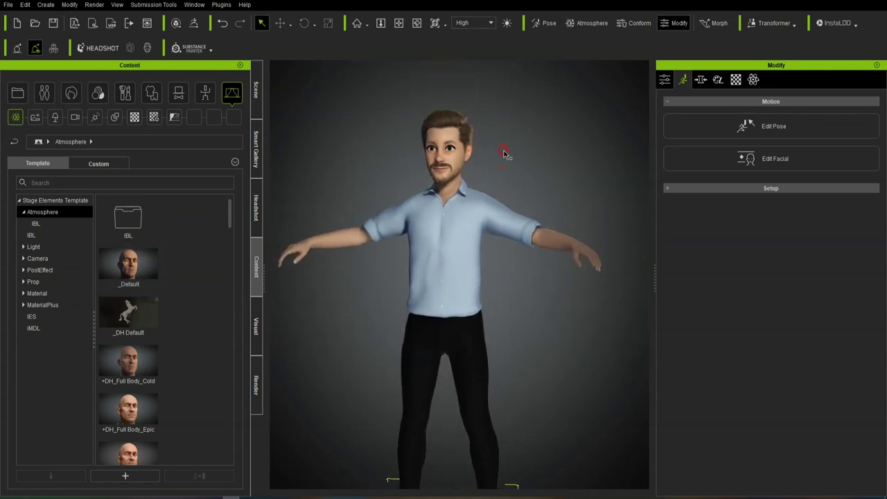
Try the DH full-body Cold, Epic, Epic_Warm, the following warm variant and Front atmospheres on the scene
double_click(138, 357)
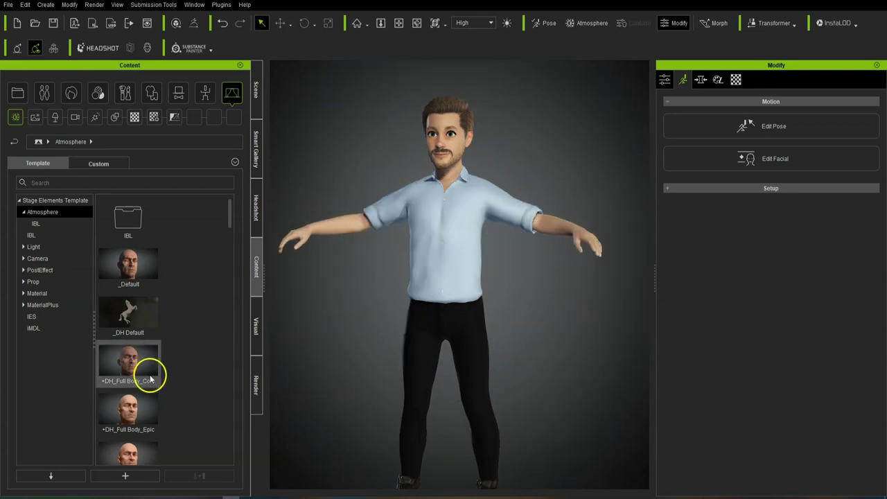
scroll(150, 380, down, 3)
double_click(147, 241)
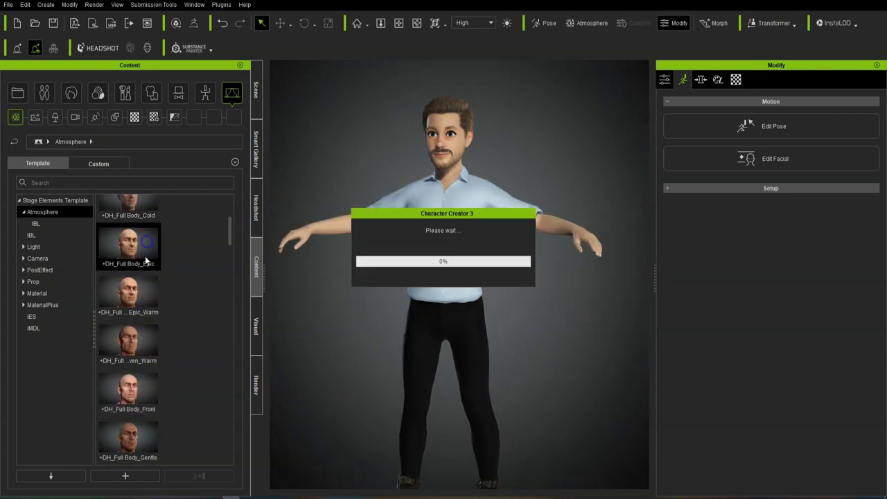
double_click(141, 293)
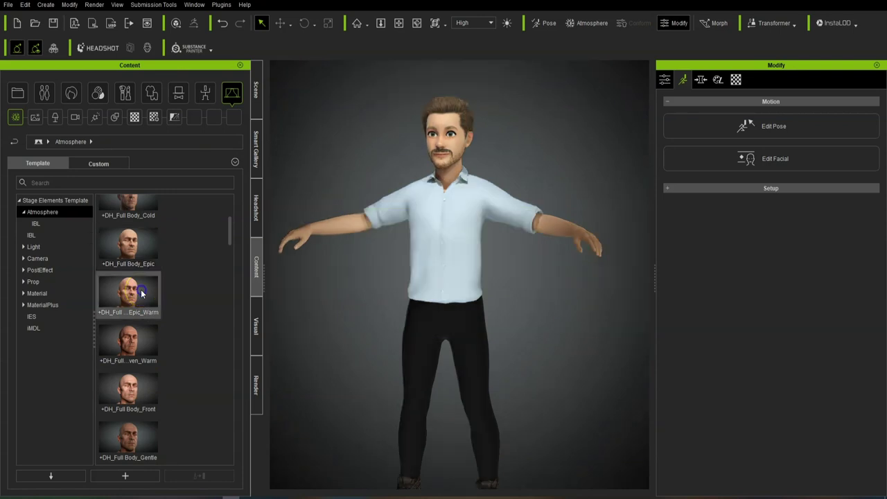
double_click(141, 340)
double_click(141, 394)
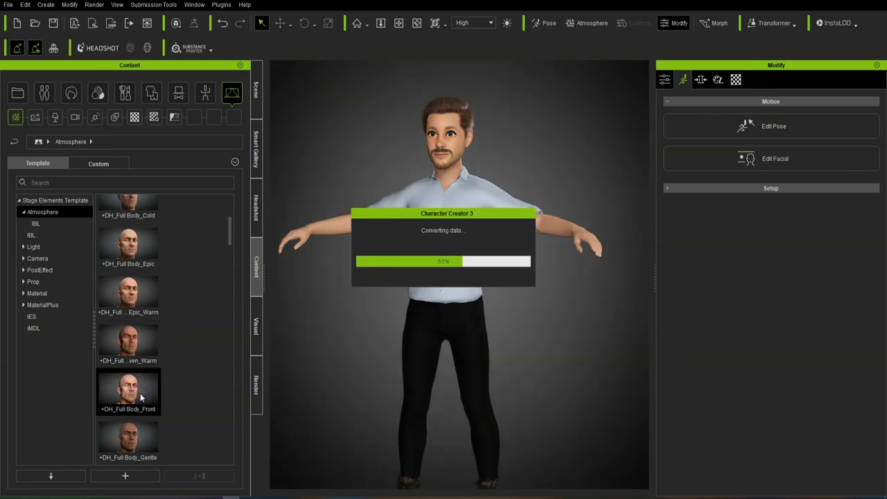
click(155, 398)
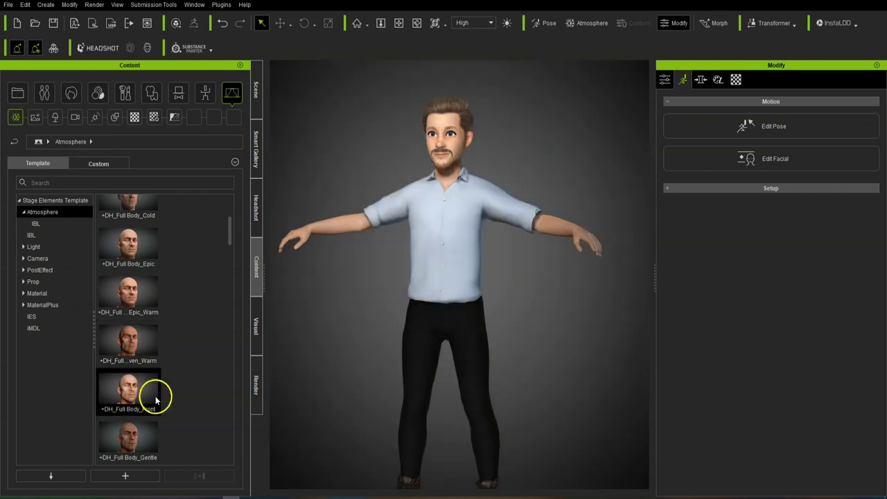
right_click(205, 379)
Try the +DH_Full Body_Gentle atmosphere on the scene and replace it with +DH_Full Body_Soft
double_click(119, 440)
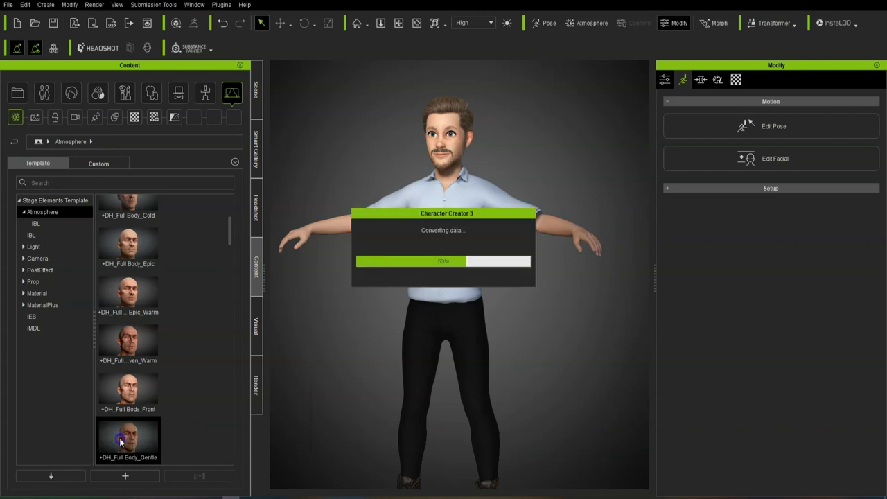
drag(232, 223, 231, 253)
double_click(126, 267)
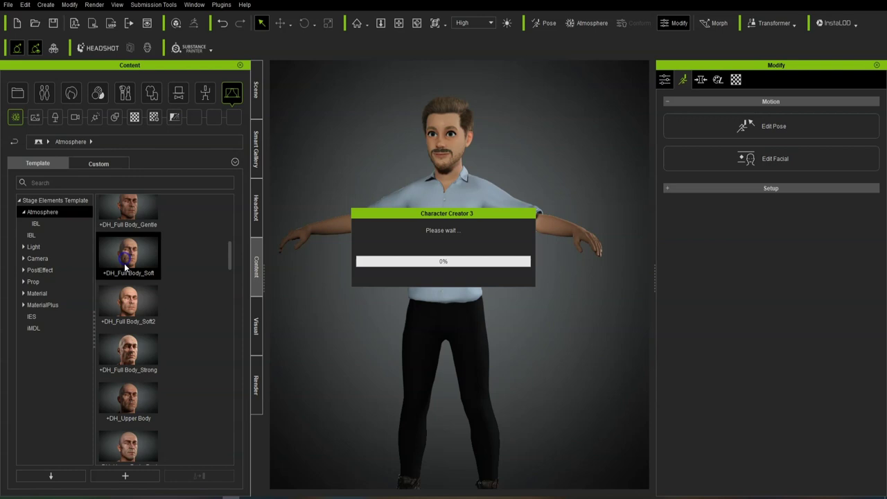
Try the +DH_Full Body_Soft2, +DH_Full Body_Strong and +DH_Upper Body atmospheres on the scene
click(120, 303)
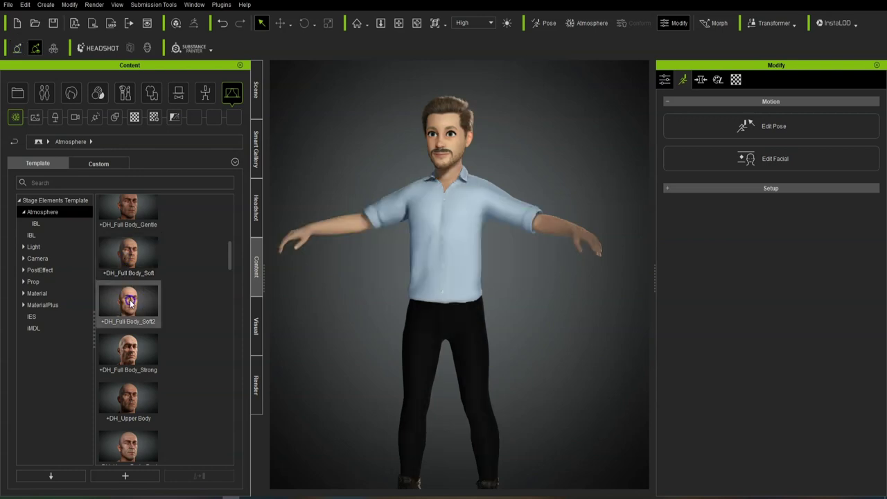
double_click(133, 351)
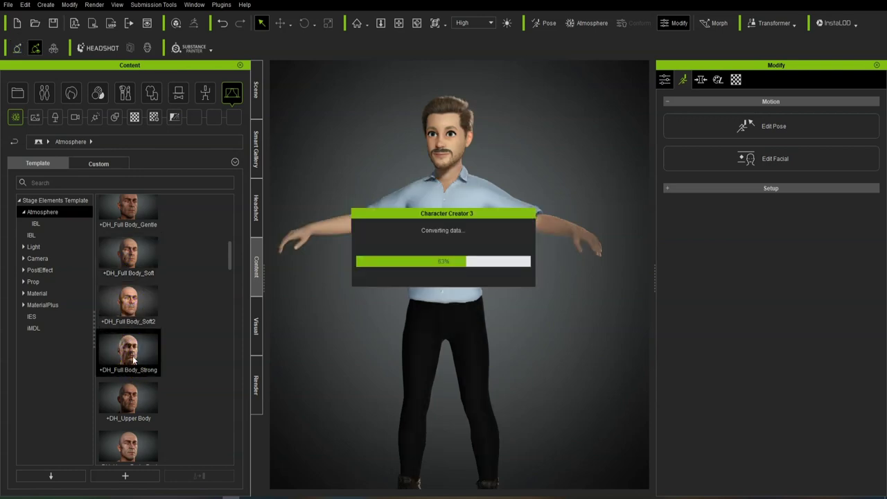
double_click(133, 390)
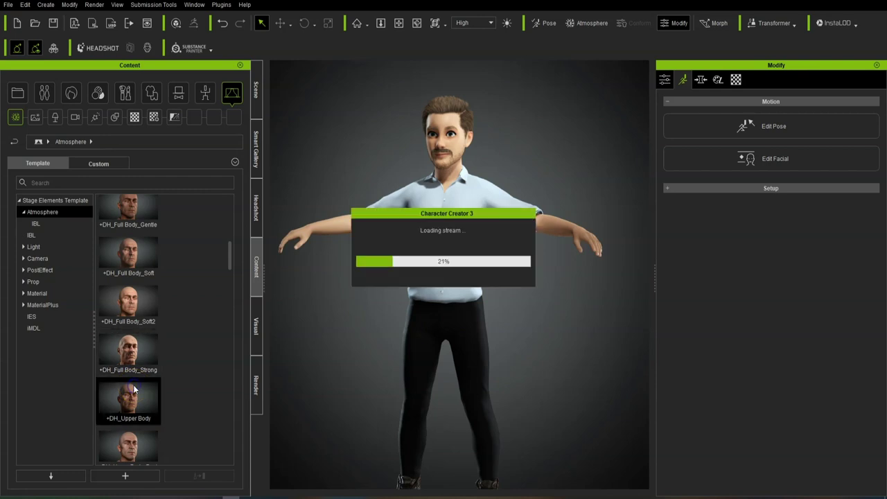
click(133, 379)
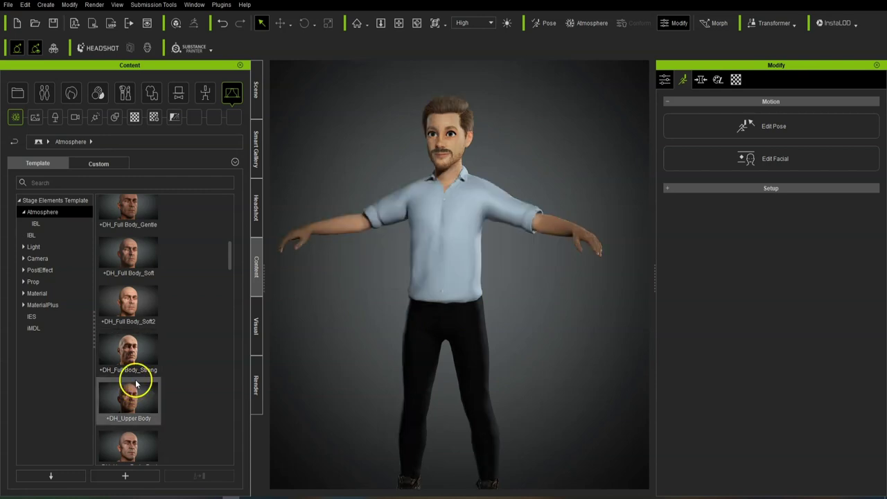
Try the +DH_Upper Body_Soft atmosphere and the upper-body Contrast atmosphere on the scene
scroll(132, 360, down, 3)
click(147, 261)
double_click(152, 221)
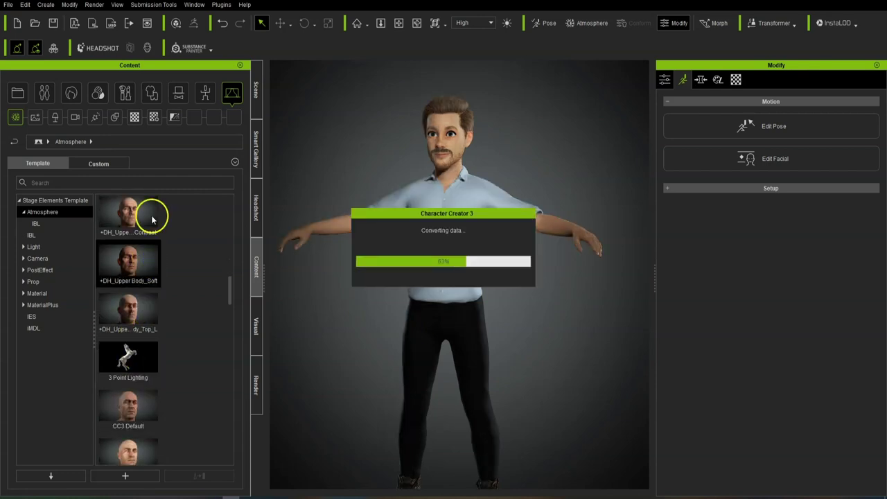
double_click(149, 221)
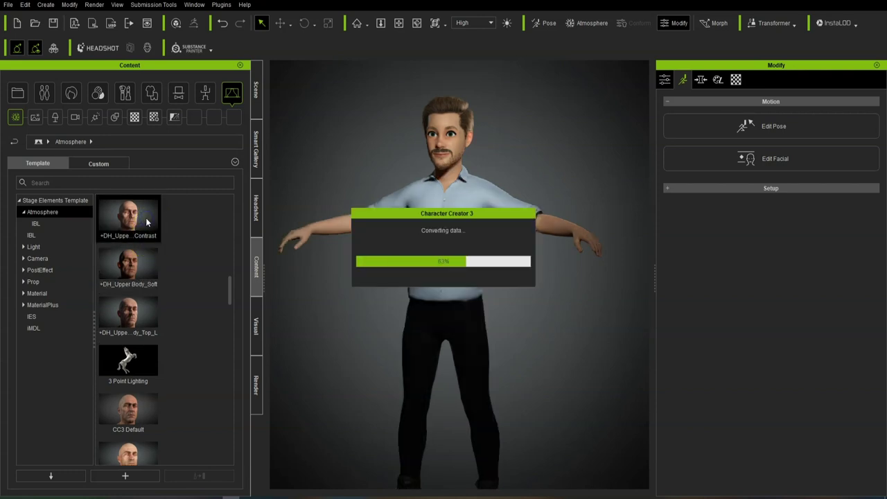
Apply the +DH_Full Body_Front atmosphere to the scene
scroll(146, 278, up, 10)
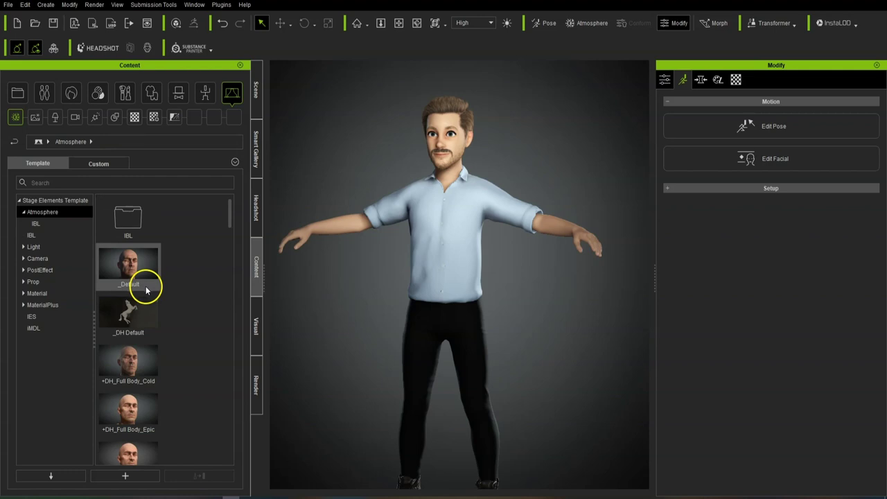
scroll(158, 305, down, 5)
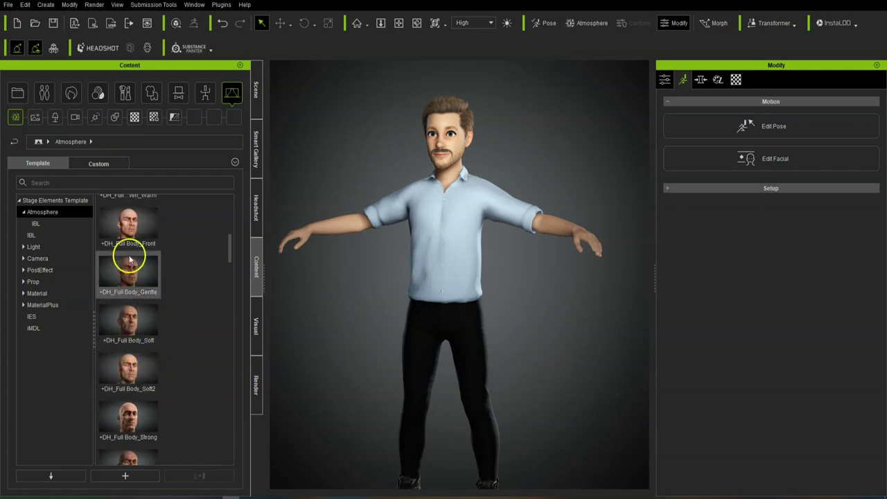
double_click(142, 222)
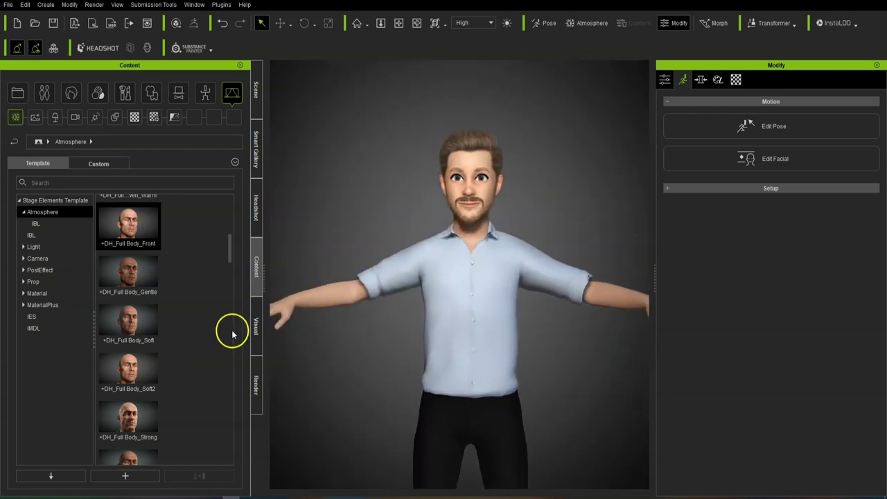
Switch the Key_01 light off and on to judge its effect, and lower its multiplier
click(260, 102)
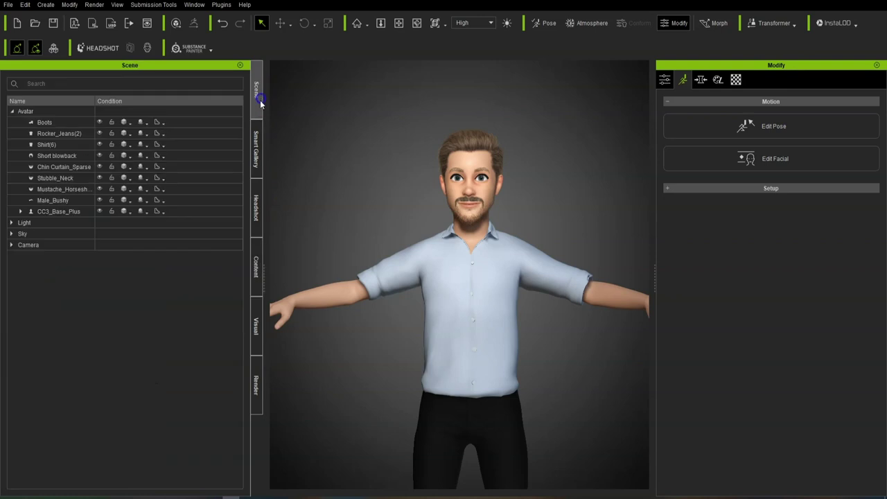
click(11, 223)
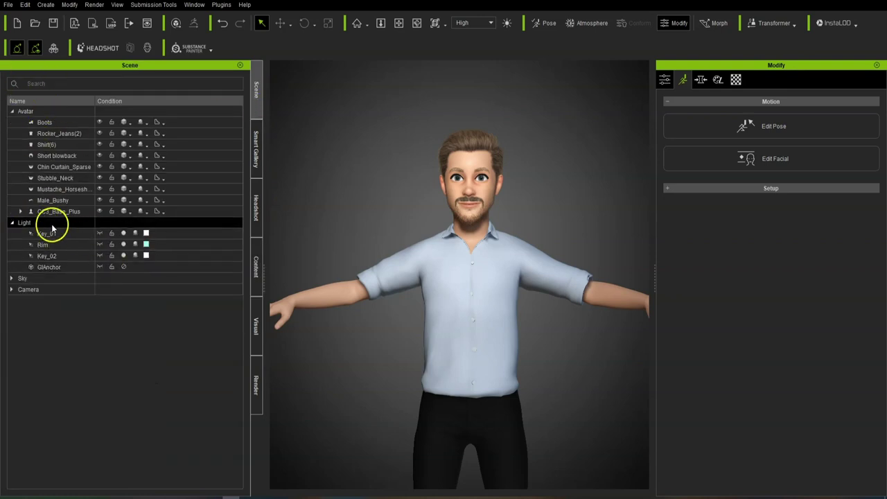
click(124, 235)
click(124, 235)
click(667, 81)
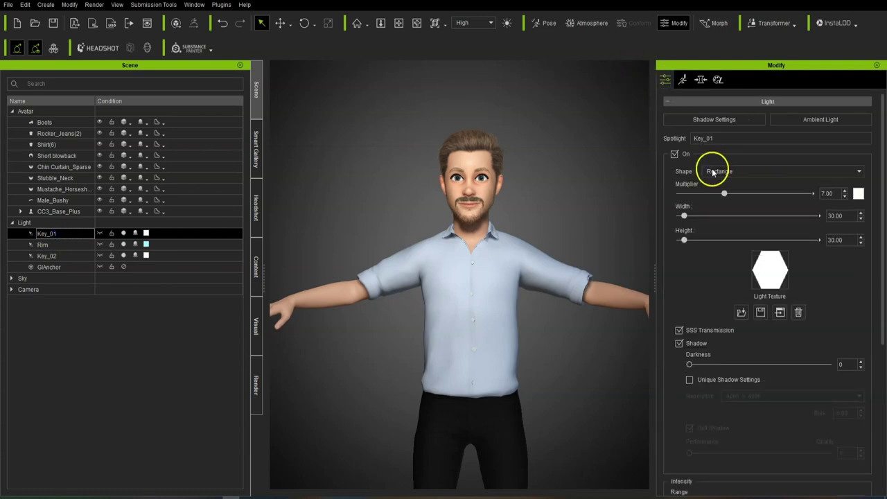
drag(726, 194, 705, 198)
middle_drag(526, 261, 488, 257)
click(604, 264)
middle_drag(579, 183, 500, 182)
Compare the avatar's lighting with the Rim light switched off and on
click(52, 246)
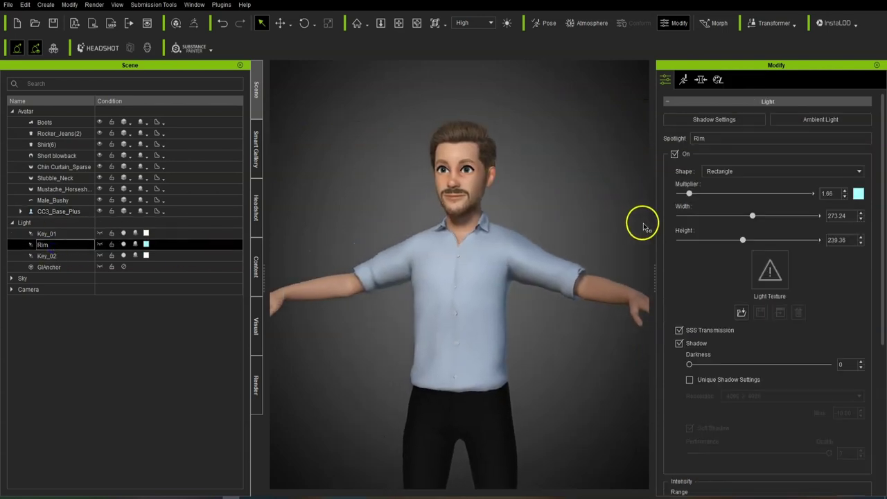
click(124, 245)
click(123, 246)
click(123, 245)
click(123, 246)
Check the Key_02 light's effect by switching it off and on, and lower its multiplier to about 6.67
ctrl+click(52, 258)
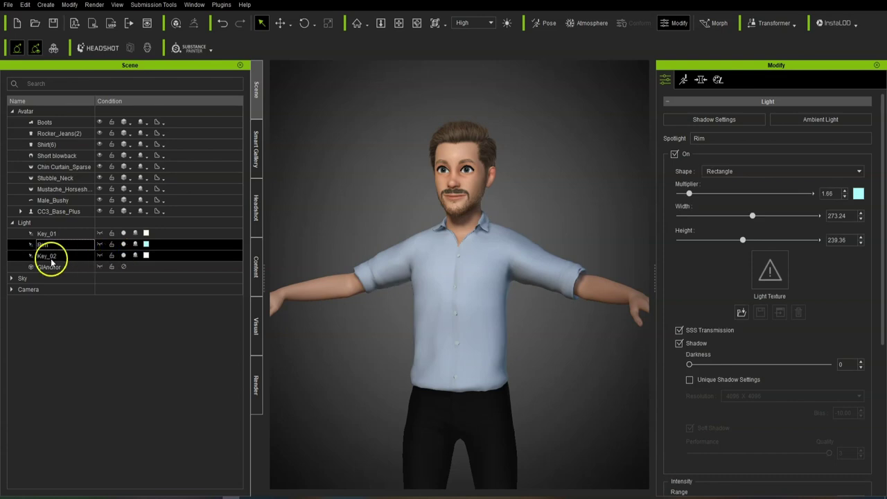
click(50, 256)
click(124, 256)
click(123, 256)
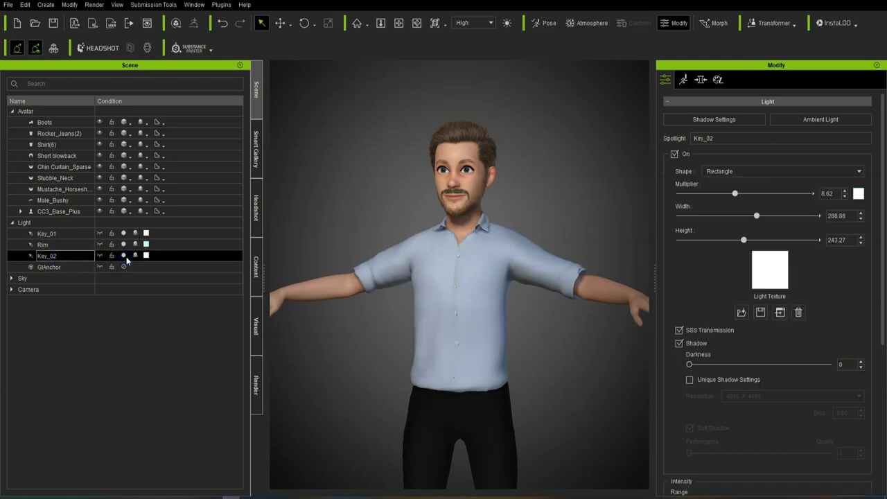
scroll(455, 293, down, 3)
scroll(455, 293, up, 4)
right_drag(499, 316, 528, 307)
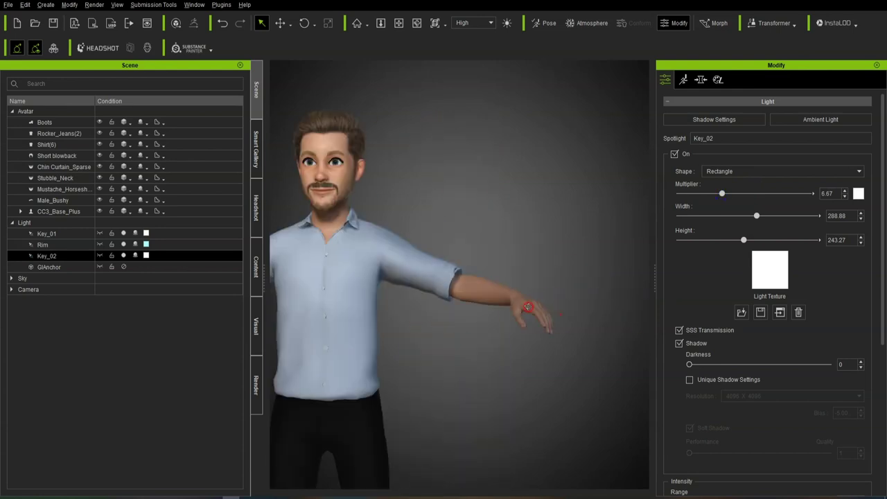
click(369, 269)
right_drag(396, 246, 542, 299)
middle_drag(413, 294, 468, 290)
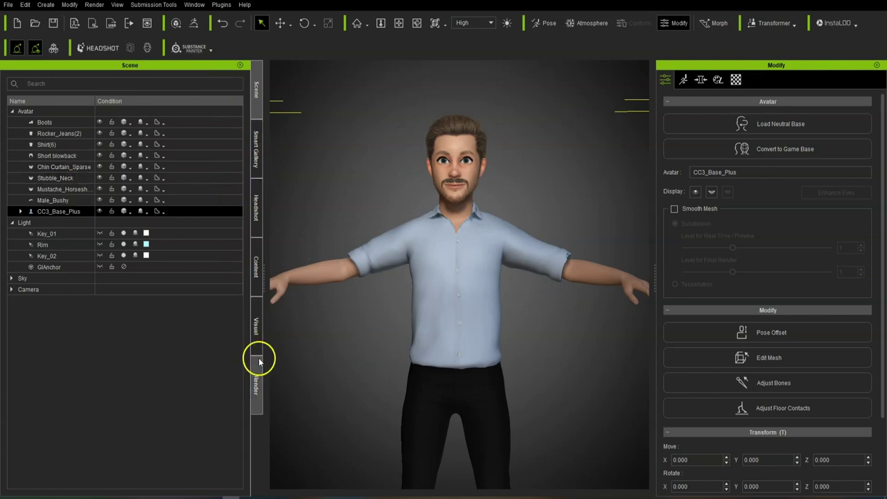
Try ambient occlusion with its blend lowered to about 41, and switch the effect back off
click(257, 333)
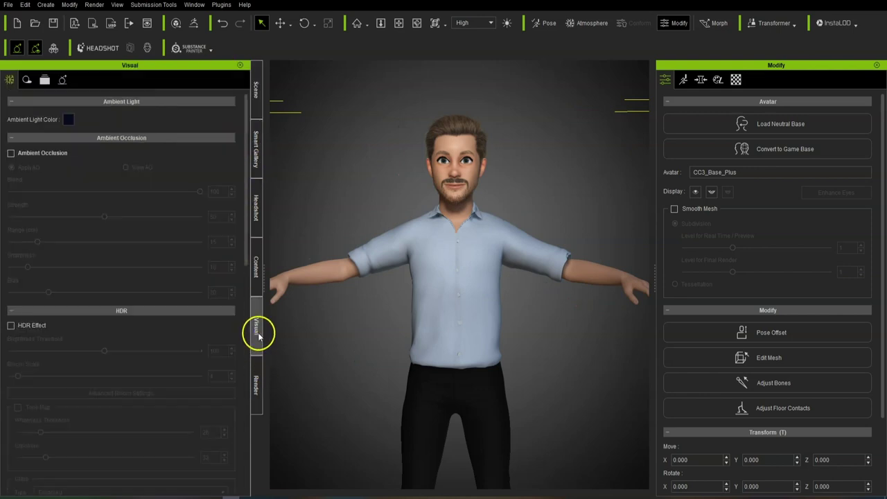
click(11, 153)
drag(199, 193, 71, 193)
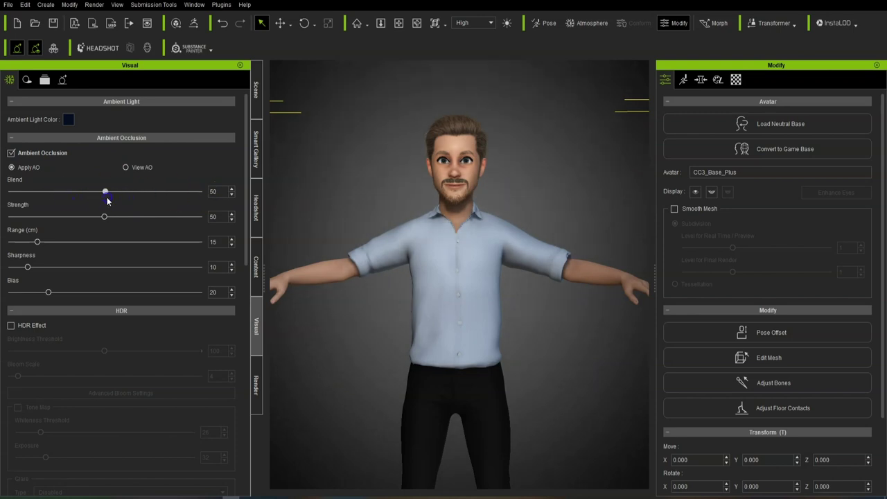
click(11, 153)
Change the global illumination's ambient light color to white
click(63, 79)
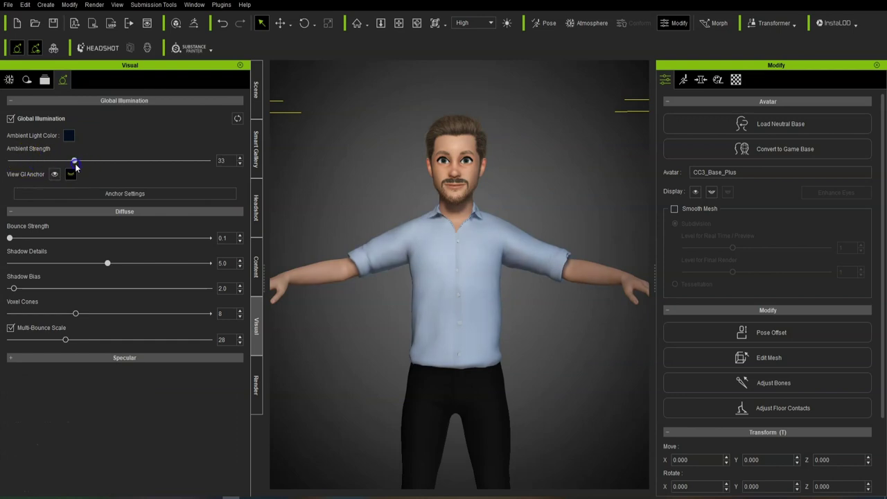
click(69, 135)
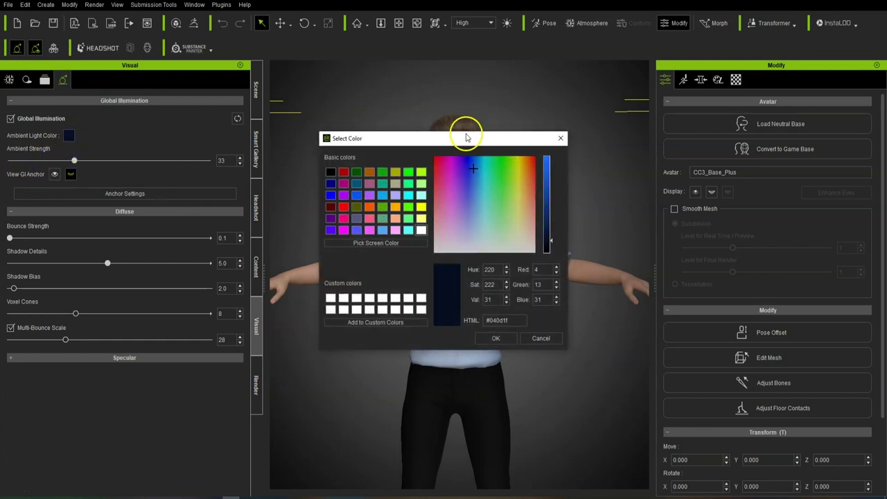
drag(461, 135, 180, 168)
click(54, 324)
click(209, 364)
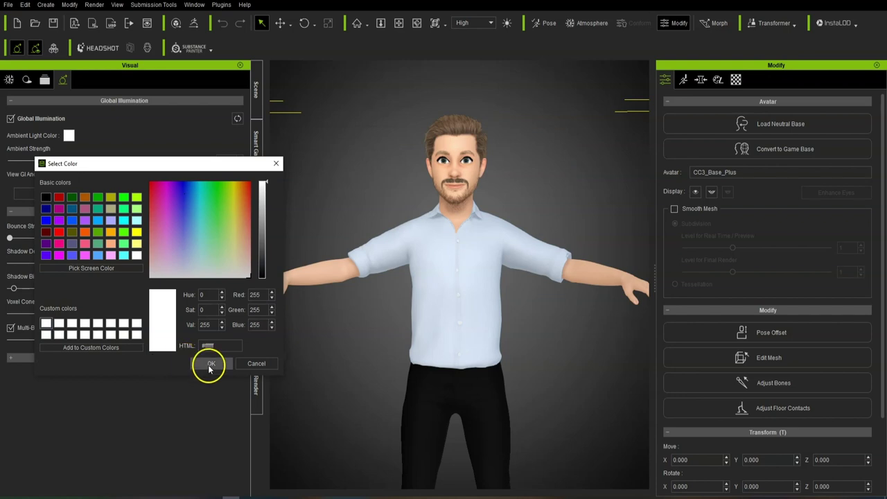
Lower the global illumination's ambient strength to 8, checking the avatar from an angle and the front
drag(73, 160, 33, 172)
click(440, 260)
right_drag(551, 278, 478, 268)
click(4, 185)
drag(28, 163, 23, 165)
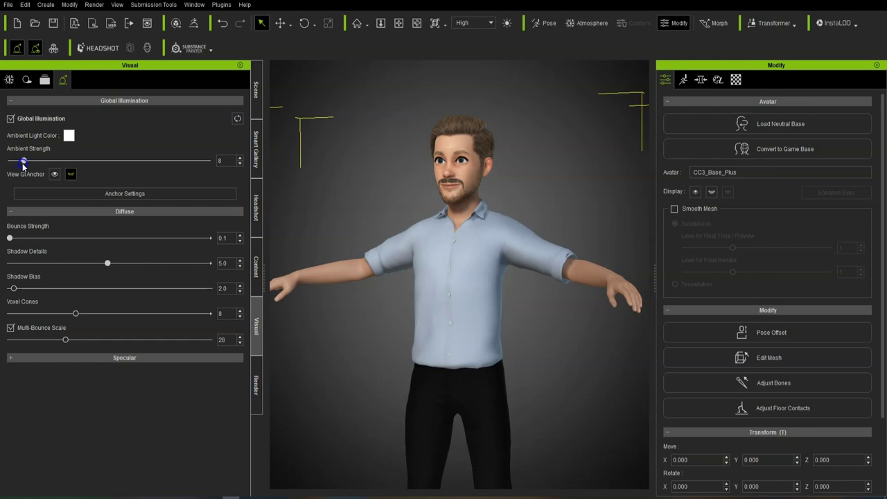
right_drag(381, 265, 489, 232)
scroll(489, 232, up, 3)
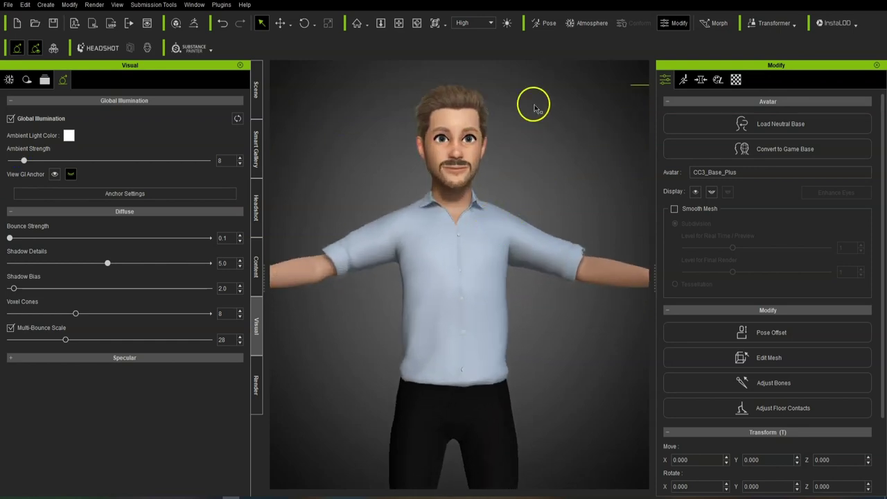
Reduce the scene's shadow strength to 91
click(27, 80)
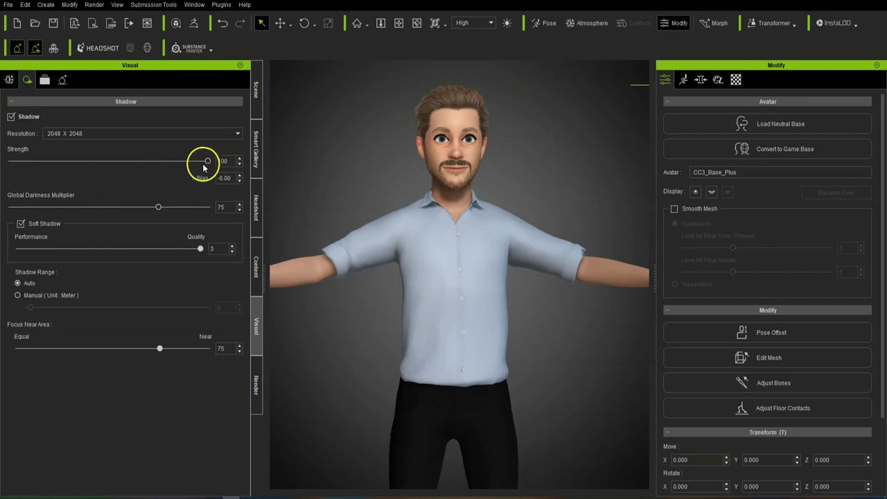
drag(208, 163, 160, 174)
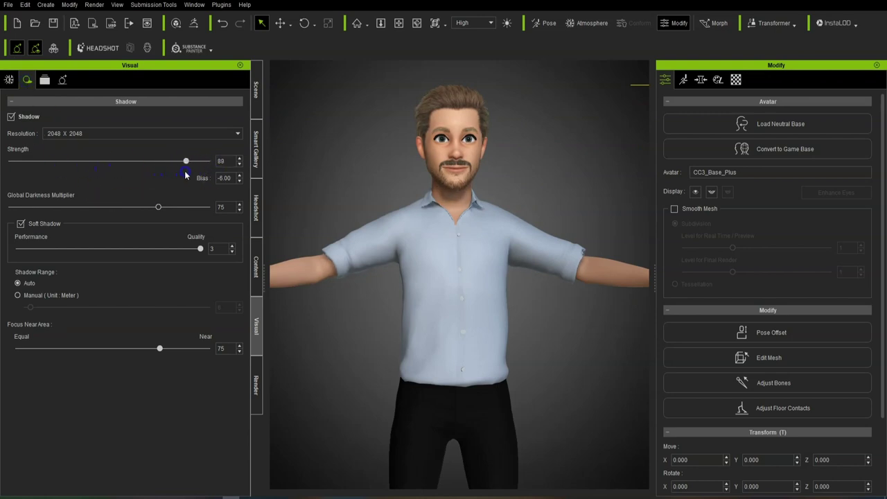
click(348, 283)
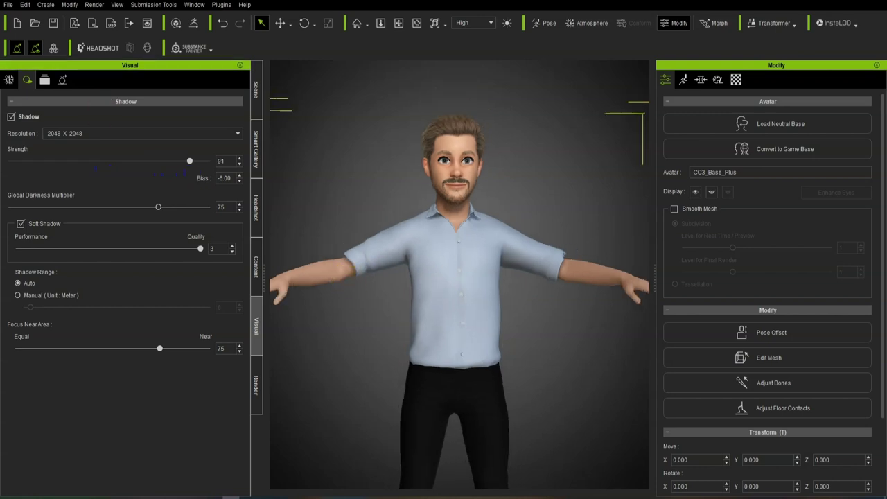
Compare the scene with ambient occlusion on and off, and set the image-based lighting strength to 9
click(9, 80)
click(12, 153)
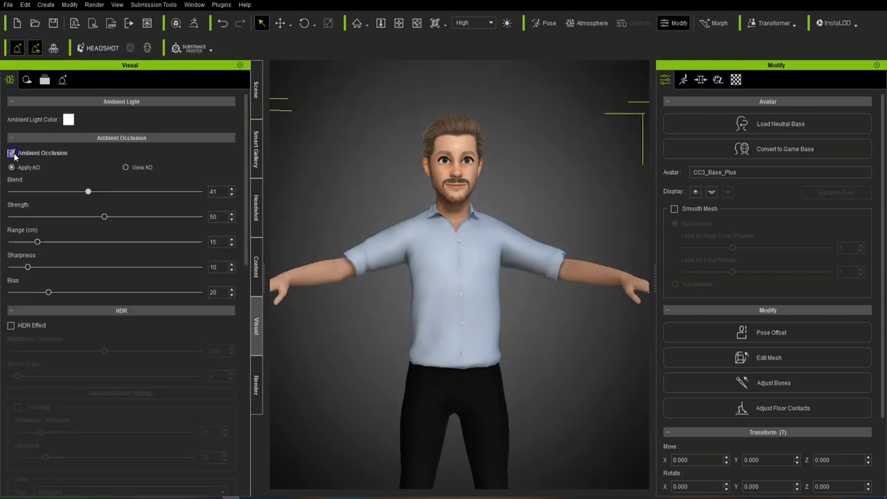
scroll(42, 329, down, 7)
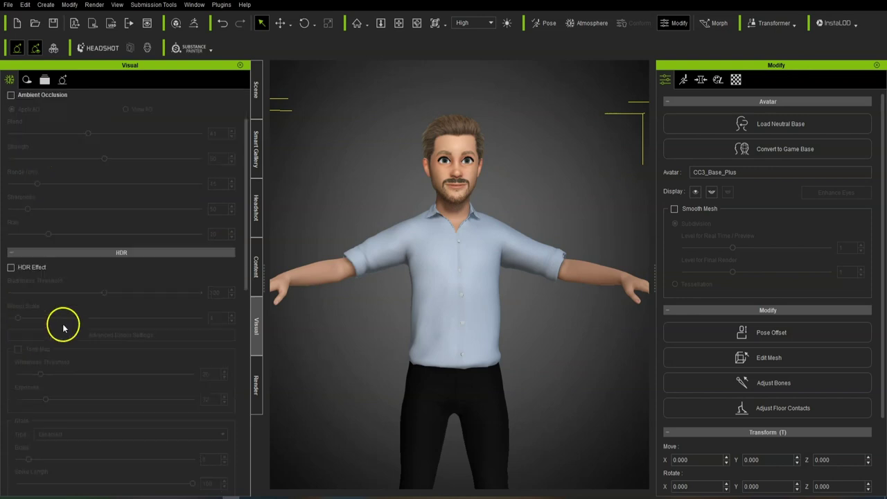
drag(14, 445, 12, 449)
scroll(28, 420, down, 7)
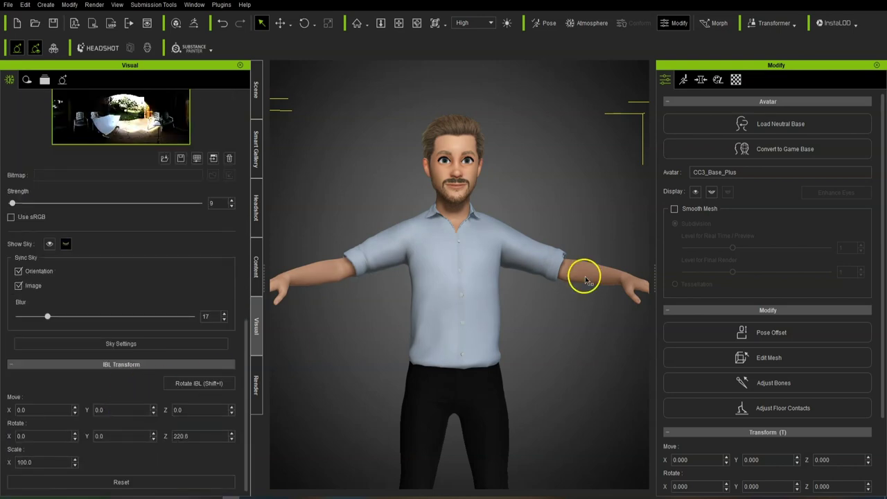
Try the HDR effect with tone mapping at about 100 whiteness threshold and 44 exposure, and switch HDR back off
scroll(65, 212, up, 4)
scroll(125, 228, up, 4)
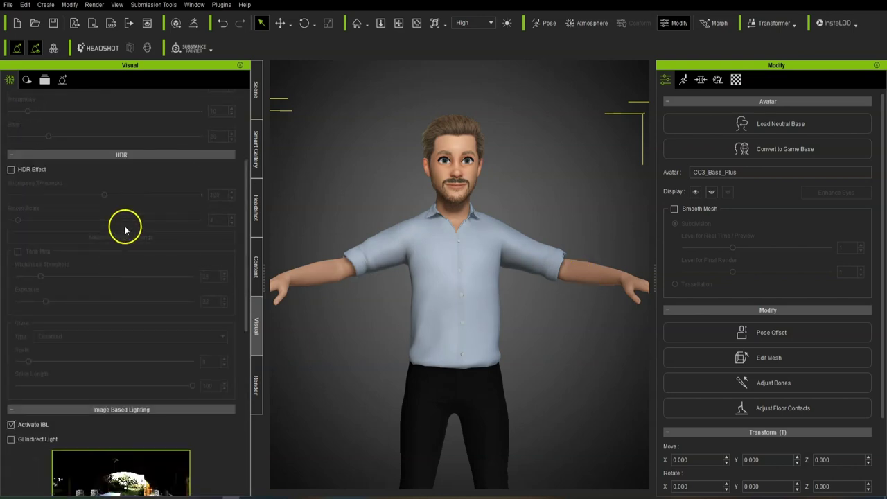
click(11, 170)
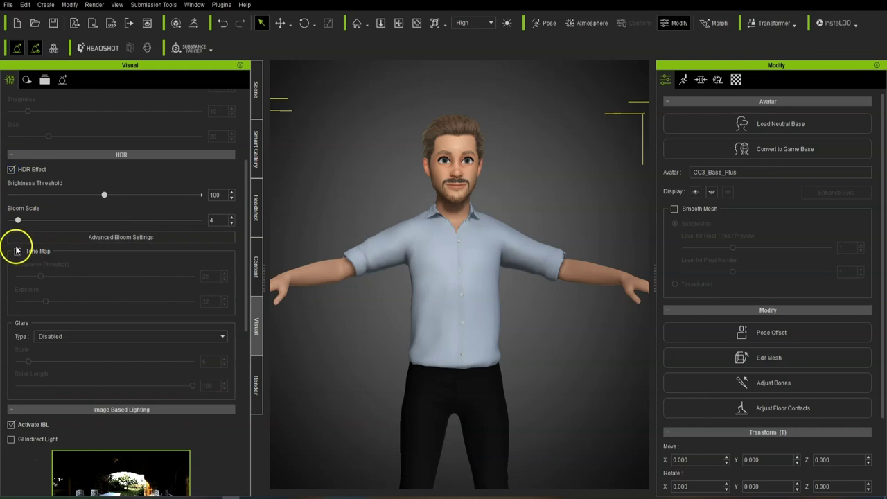
click(17, 251)
drag(40, 280, 107, 288)
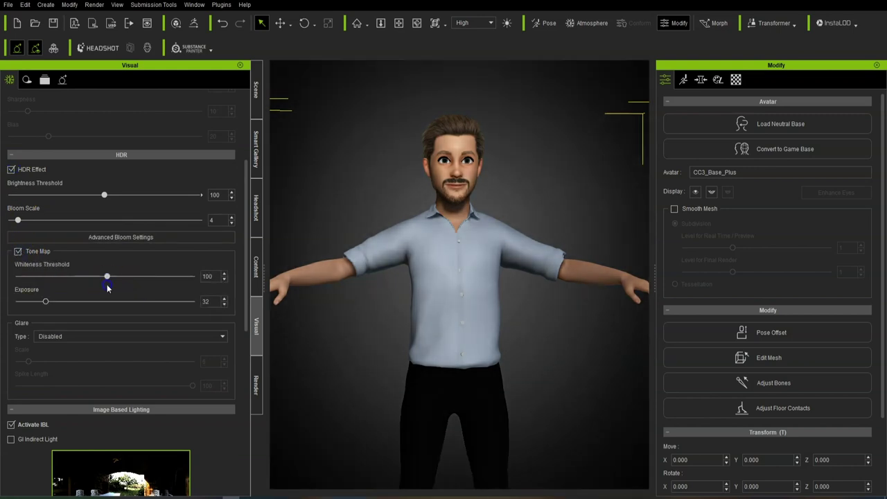
mouse_move(45, 303)
mouse_down()
mouse_move(131, 303)
mouse_move(50, 304)
mouse_up()
right_drag(541, 358, 465, 356)
click(11, 171)
scroll(433, 283, down, 3)
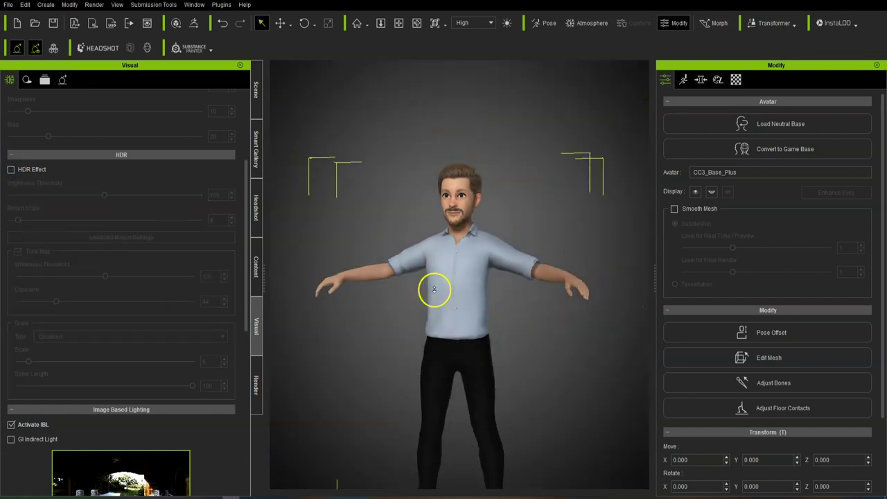
middle_drag(605, 378, 572, 251)
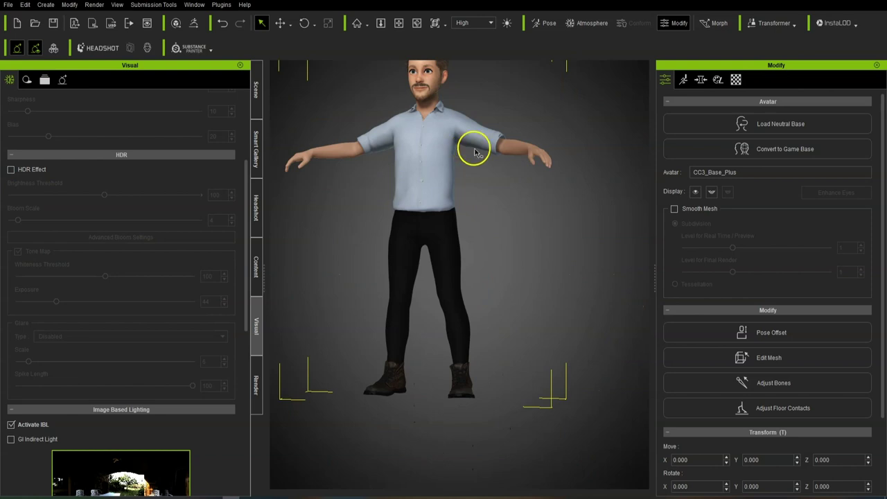
Examine the avatar's full body and face from the front and from several angles
scroll(476, 145, down, 2)
right_drag(426, 235, 596, 246)
middle_drag(538, 104, 534, 149)
right_drag(534, 148, 452, 243)
scroll(488, 245, up, 4)
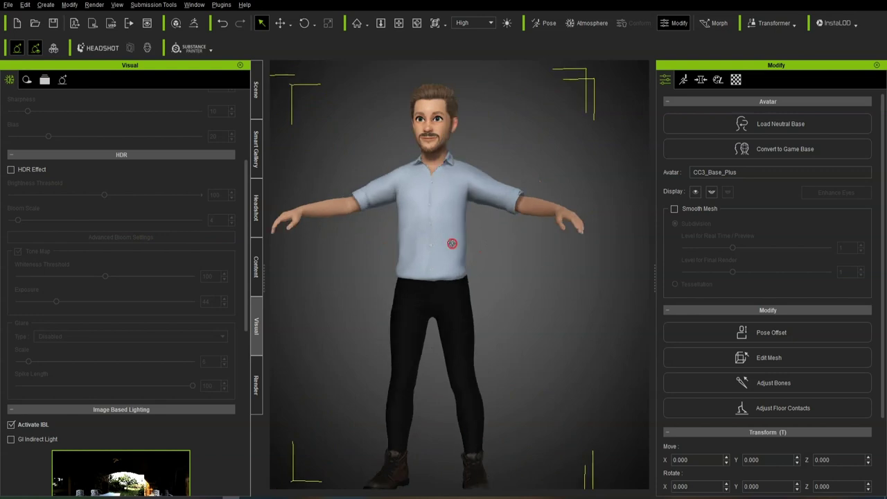
scroll(449, 232, up, 3)
middle_drag(455, 173, 471, 245)
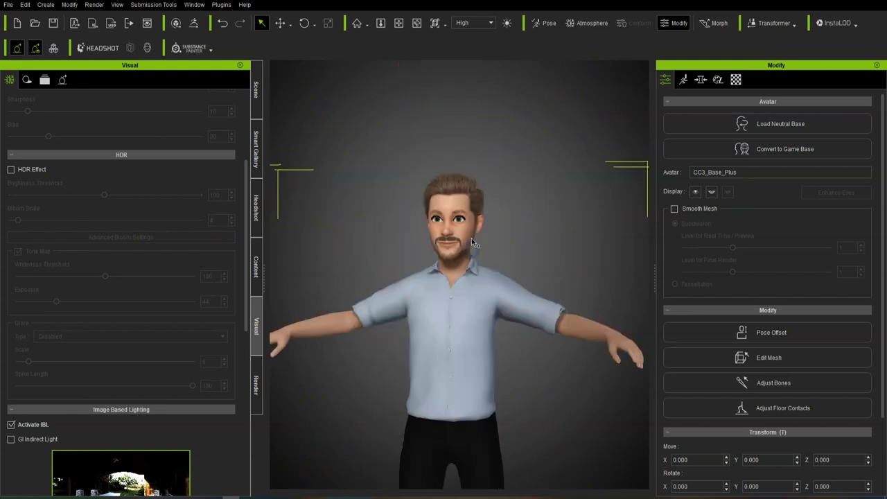
scroll(475, 298, up, 5)
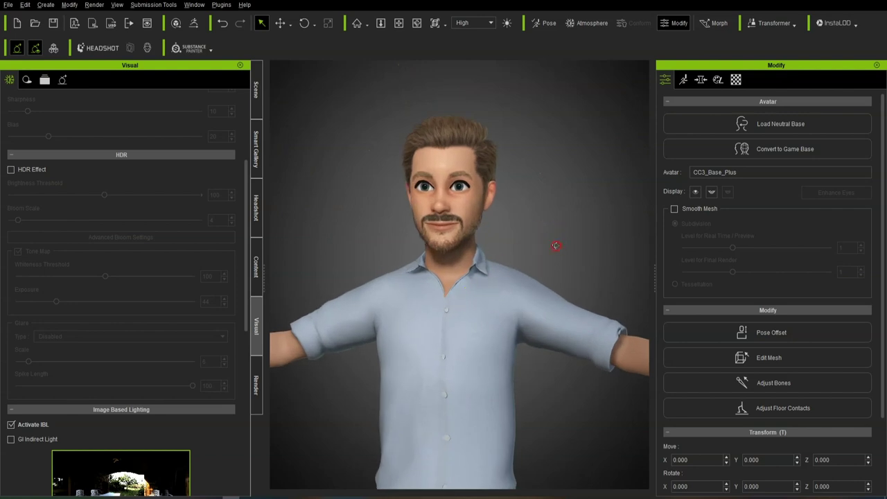
right_drag(556, 246, 560, 248)
scroll(559, 248, up, 3)
middle_drag(548, 211, 551, 260)
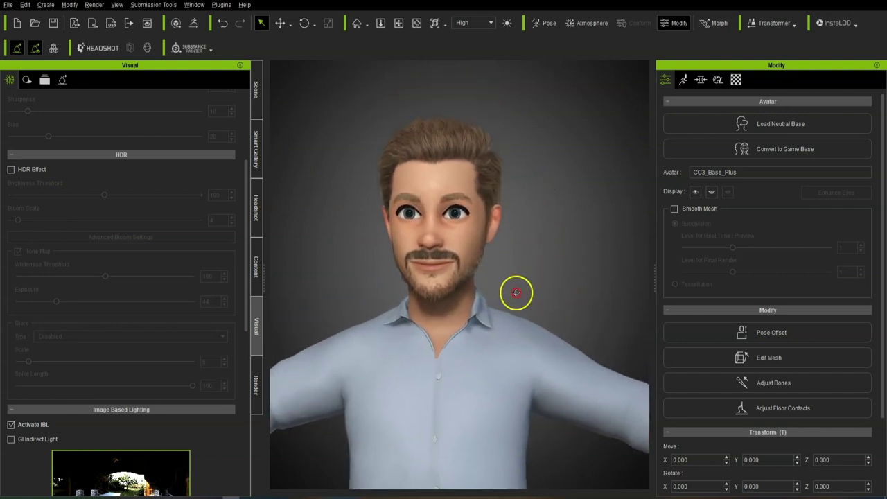
scroll(516, 292, up, 3)
right_drag(517, 292, 535, 287)
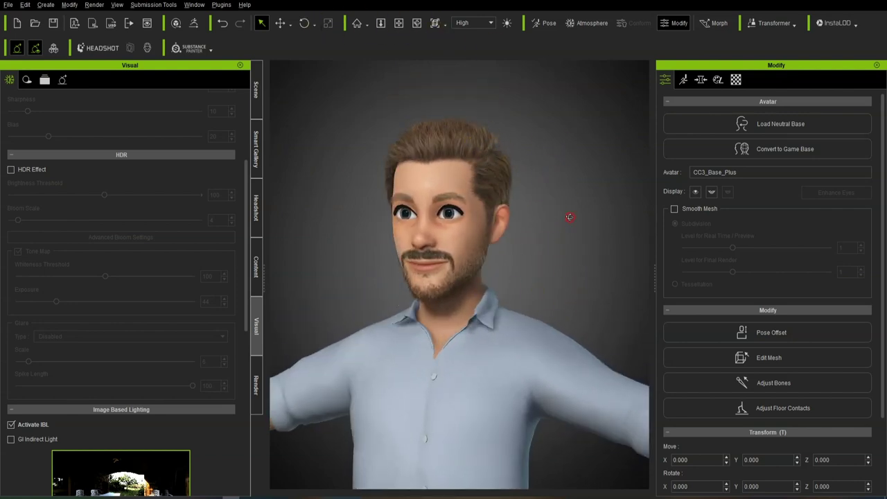
right_drag(571, 212, 555, 154)
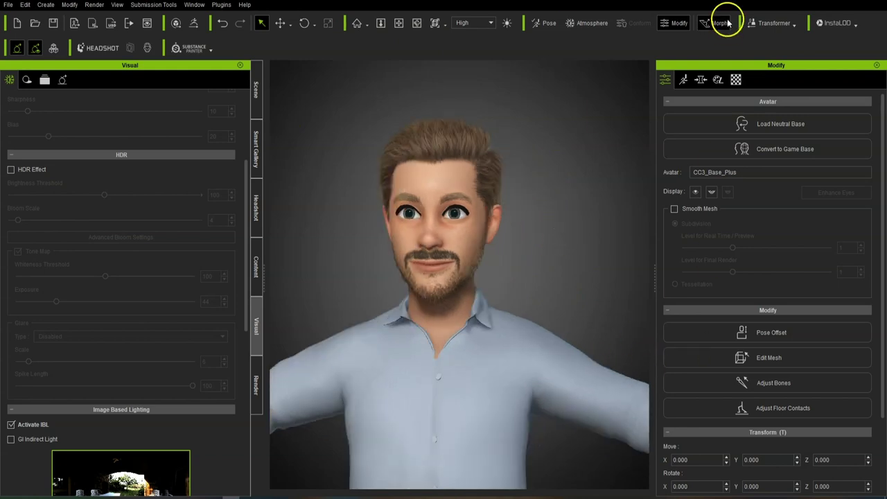
Activate direct morph editing and select the avatar's Short blowback hair, checking the head from the front and at an angle
click(708, 24)
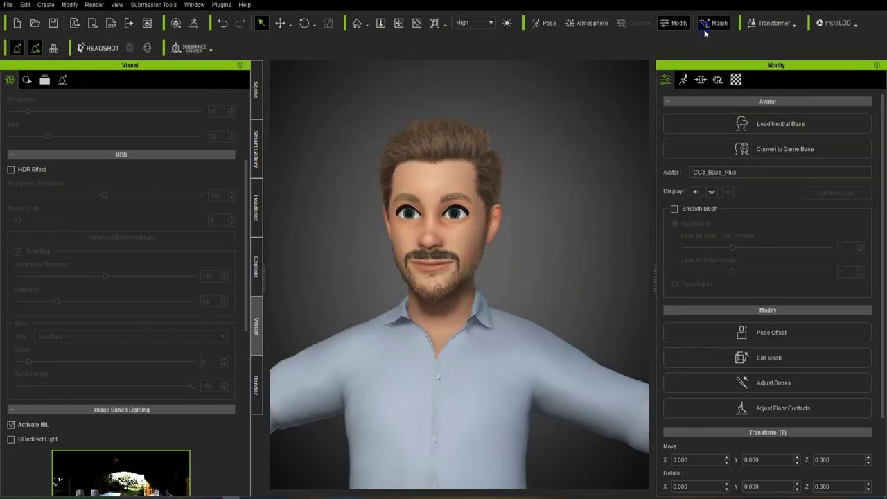
click(500, 197)
click(481, 194)
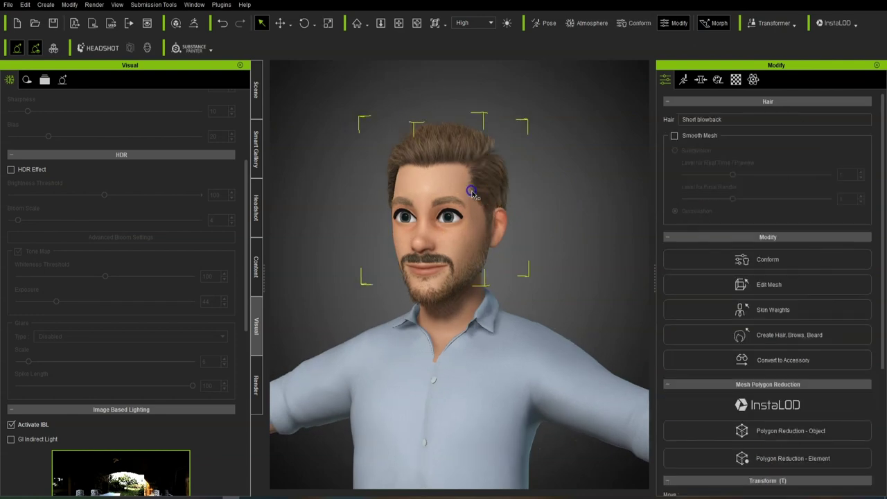
right_drag(475, 192, 548, 221)
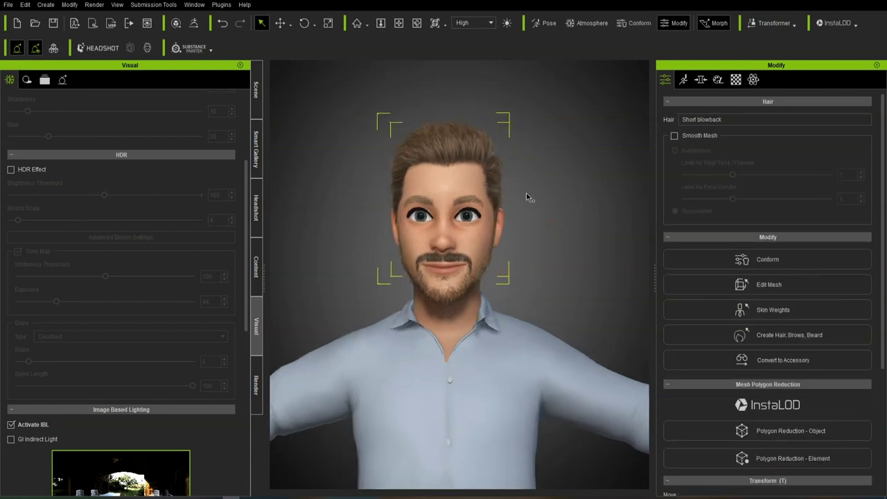
right_drag(600, 208, 552, 220)
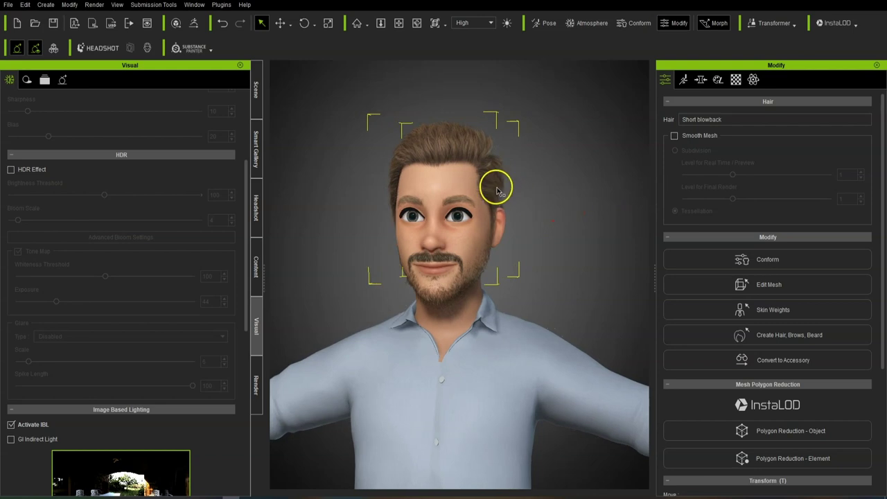
drag(504, 195, 504, 206)
right_drag(509, 195, 510, 201)
Inspect the whole figure from different sides, including the outfit and boots, and return to a front close-up of the face
right_drag(492, 268, 570, 293)
scroll(556, 312, down, 6)
middle_drag(543, 396, 541, 238)
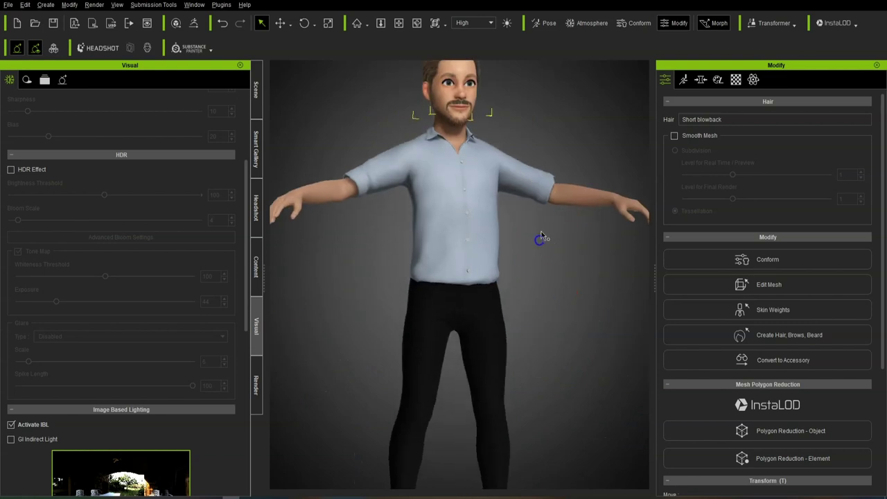
scroll(540, 224, down, 2)
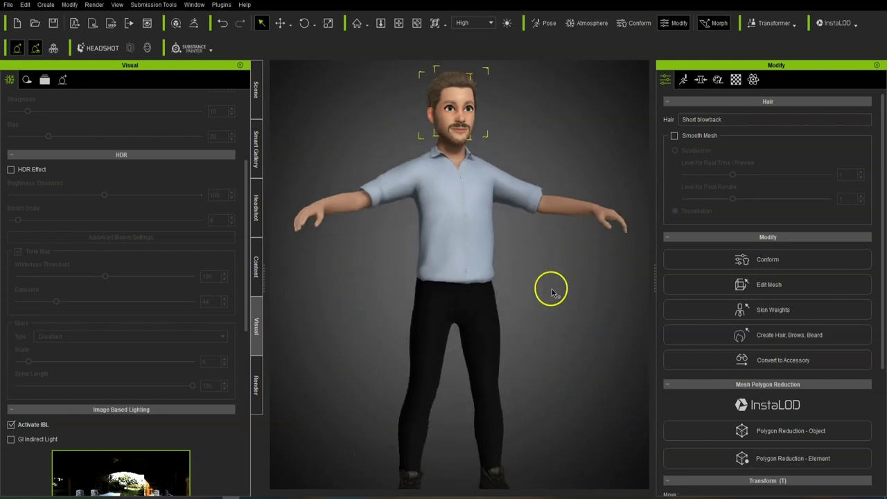
right_drag(569, 286, 434, 292)
scroll(433, 270, down, 3)
right_drag(433, 235, 465, 267)
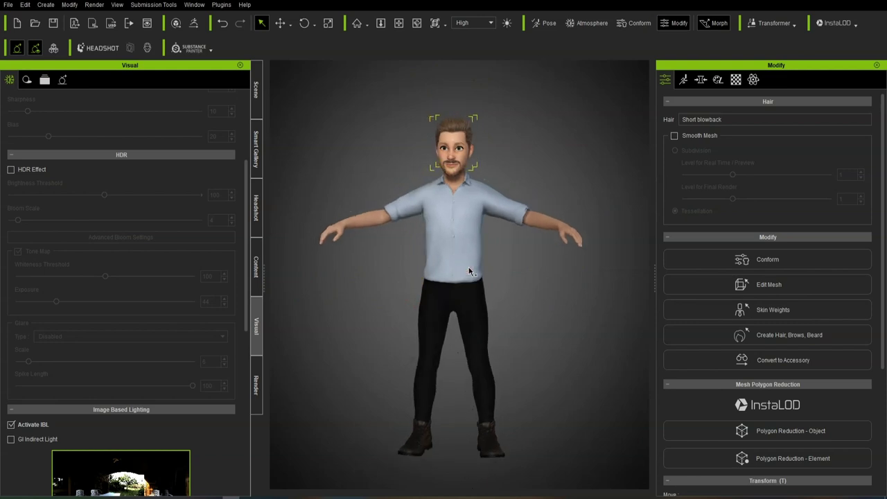
scroll(469, 271, up, 1)
right_drag(478, 258, 484, 239)
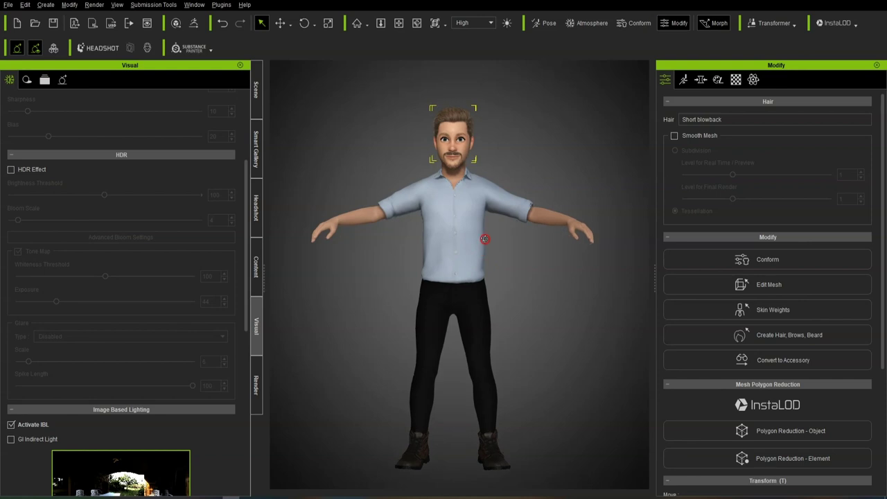
drag(556, 297, 535, 309)
scroll(534, 307, up, 5)
middle_drag(568, 218, 569, 329)
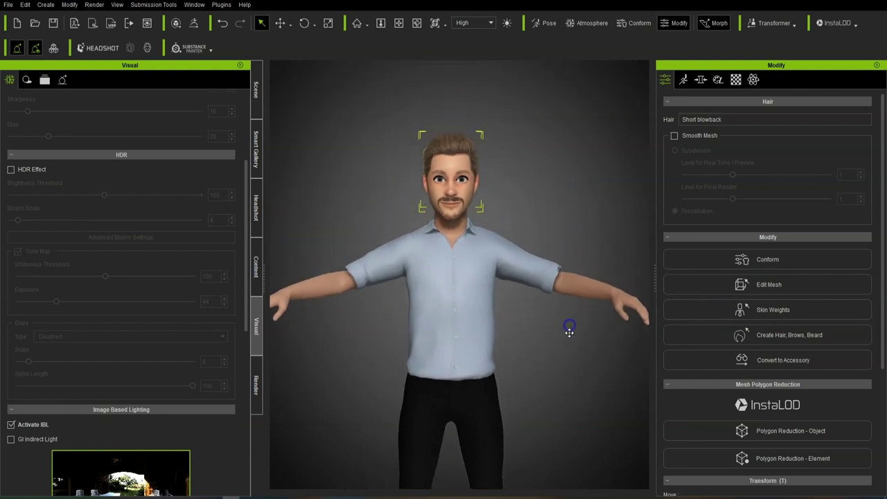
scroll(569, 332, up, 4)
middle_drag(584, 188, 590, 293)
scroll(589, 290, up, 4)
drag(580, 341, 578, 320)
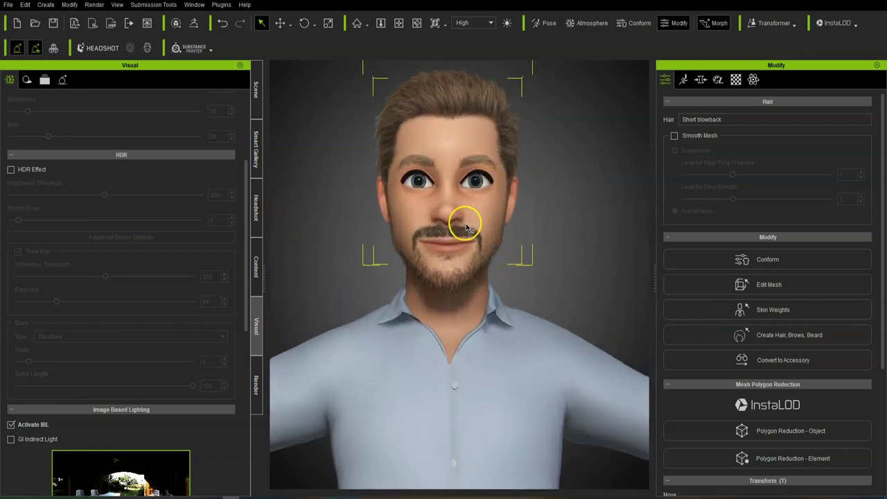
Select the CC3_Base_Plus body and open its mesh for vertex editing, framing the face from the front
click(496, 213)
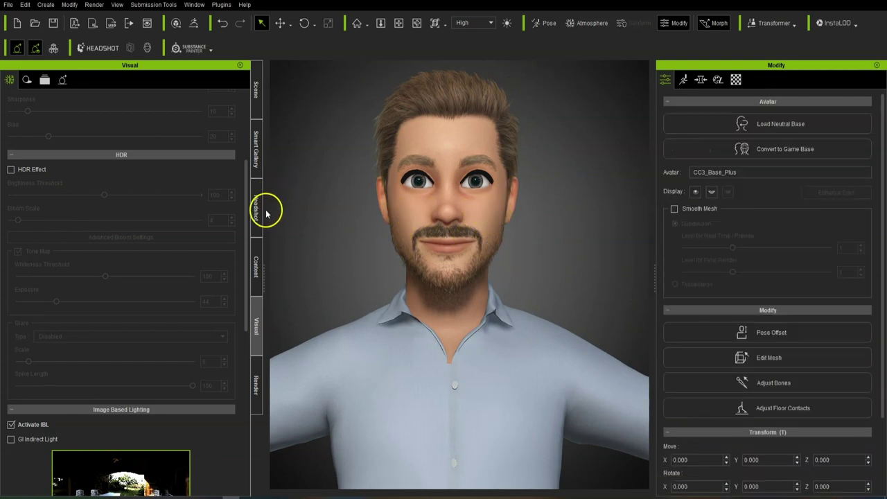
click(257, 93)
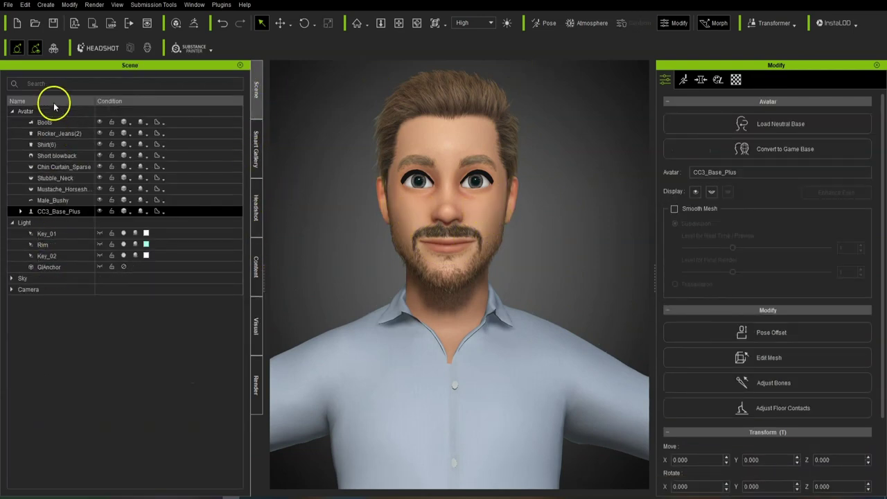
click(809, 359)
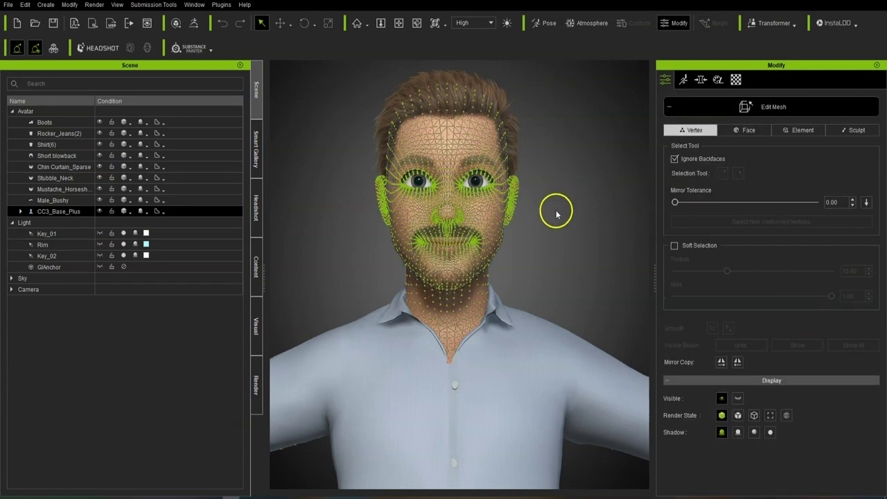
scroll(555, 214, up, 5)
middle_drag(582, 192, 577, 290)
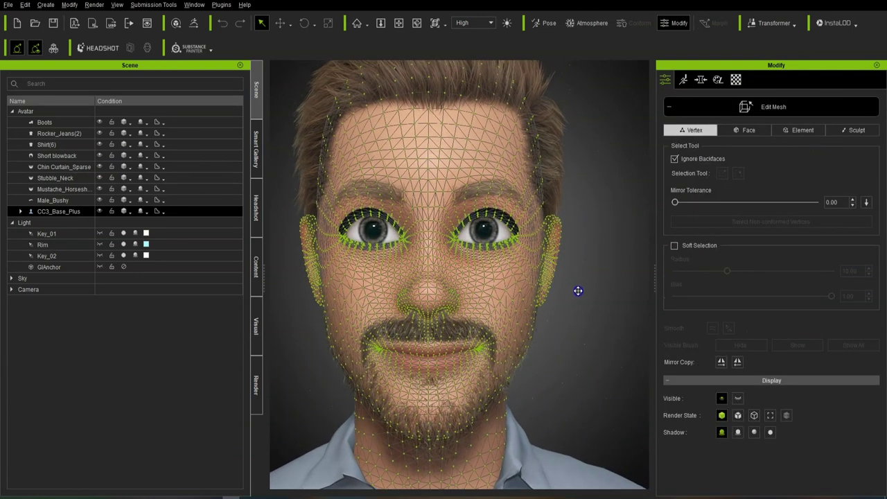
right_drag(574, 331, 575, 306)
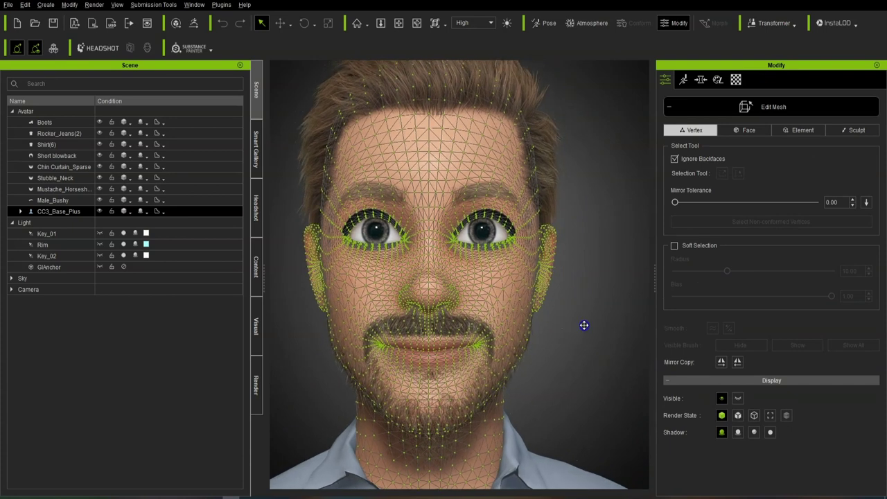
Soft-select the vertices of one cheek with radius 4.63 and bias 0.39, and mirror the selection to the other cheek
click(674, 246)
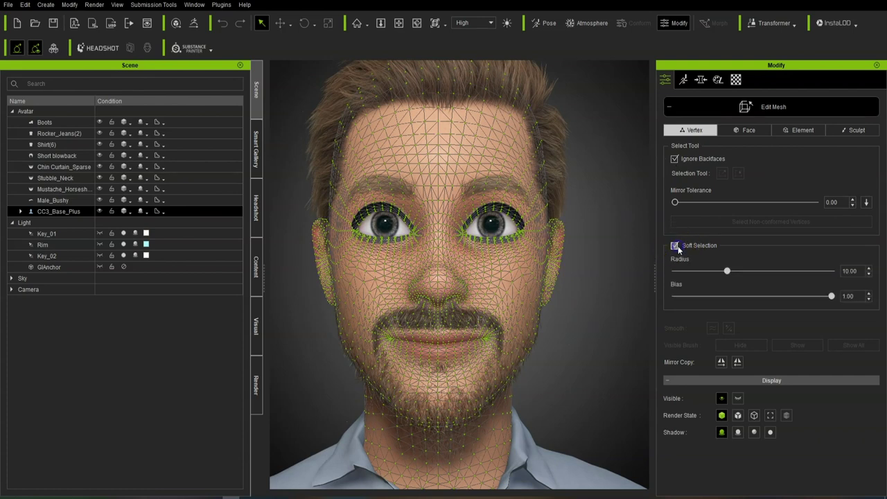
click(524, 287)
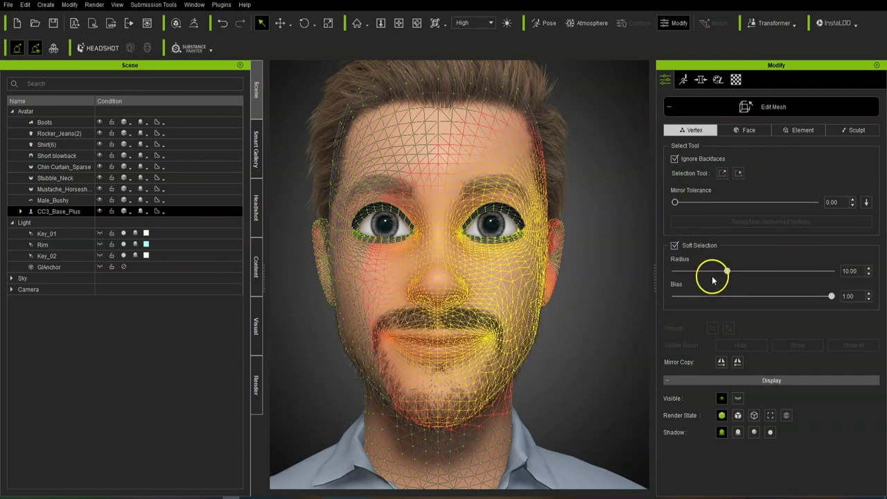
drag(726, 271, 699, 271)
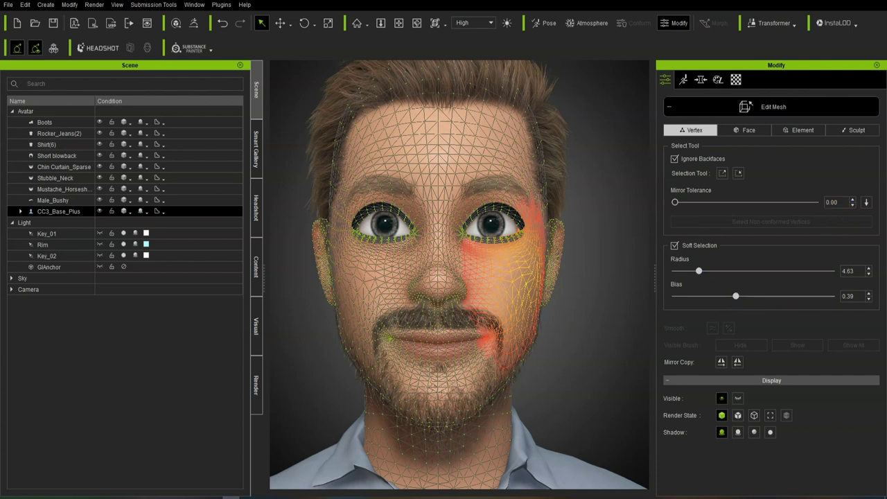
click(866, 203)
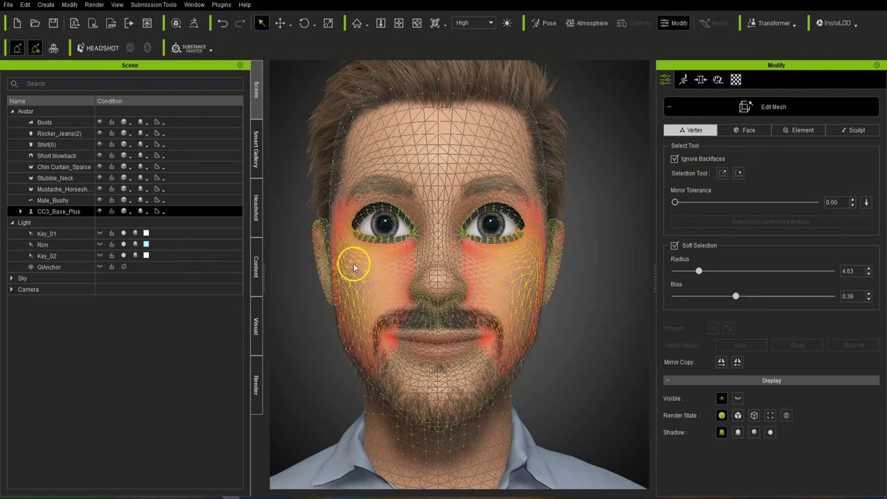
Scale the selected vertices of both cheeks slightly outward along the X axis
click(280, 23)
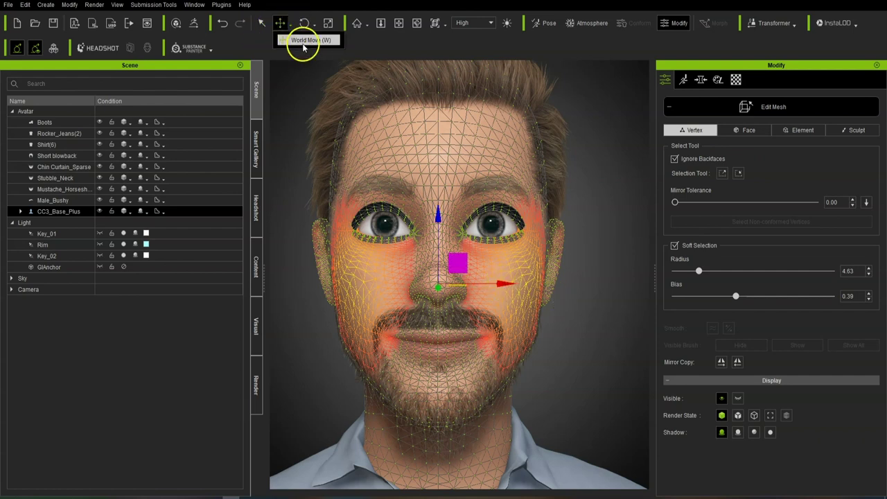
click(328, 24)
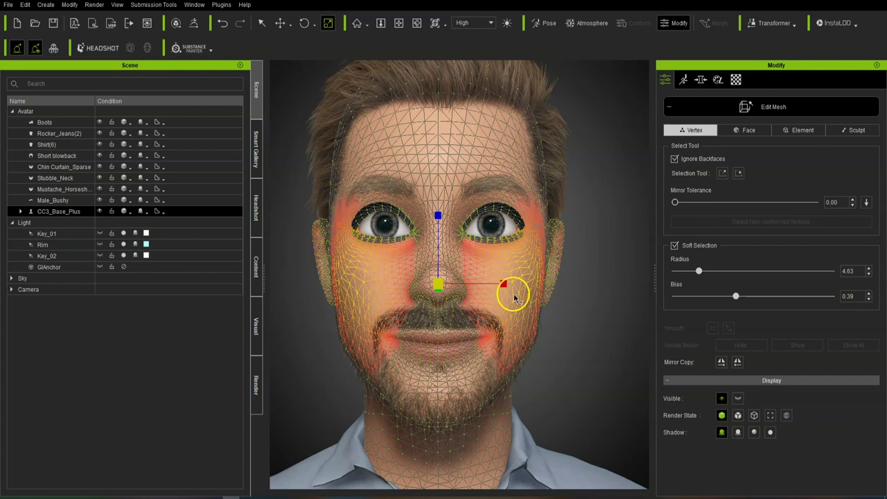
drag(505, 287, 509, 288)
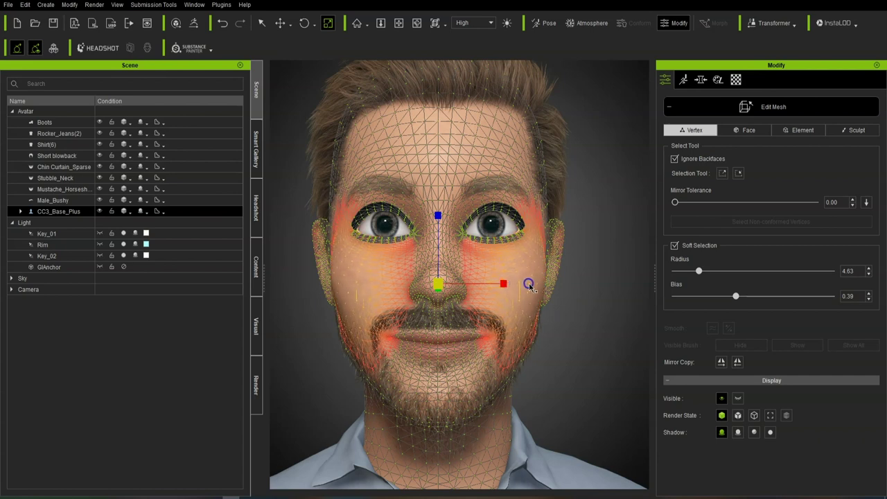
mouse_move(516, 285)
mouse_down()
mouse_move(500, 284)
mouse_move(518, 284)
mouse_up()
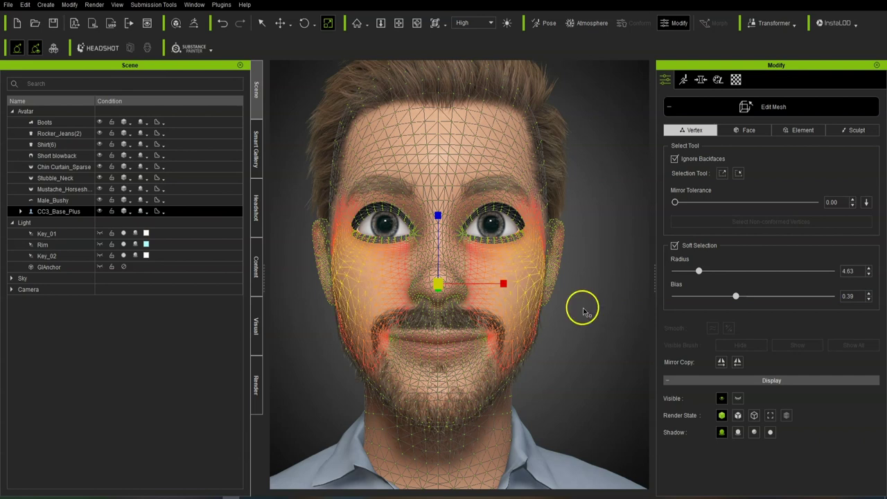
Try a mirrored sculpt stroke of radius 34 at intensity 0.50 on the cheek, and undo it
click(855, 132)
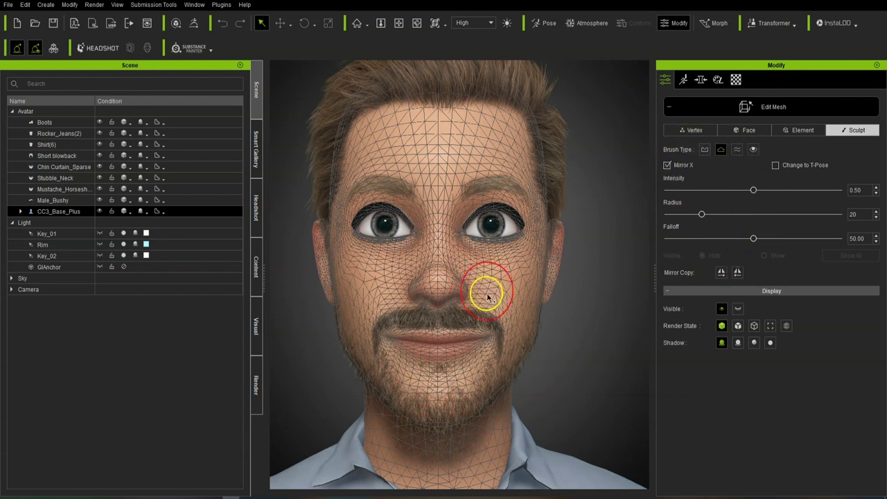
mouse_move(516, 290)
mouse_down()
mouse_move(537, 267)
mouse_move(524, 301)
mouse_up()
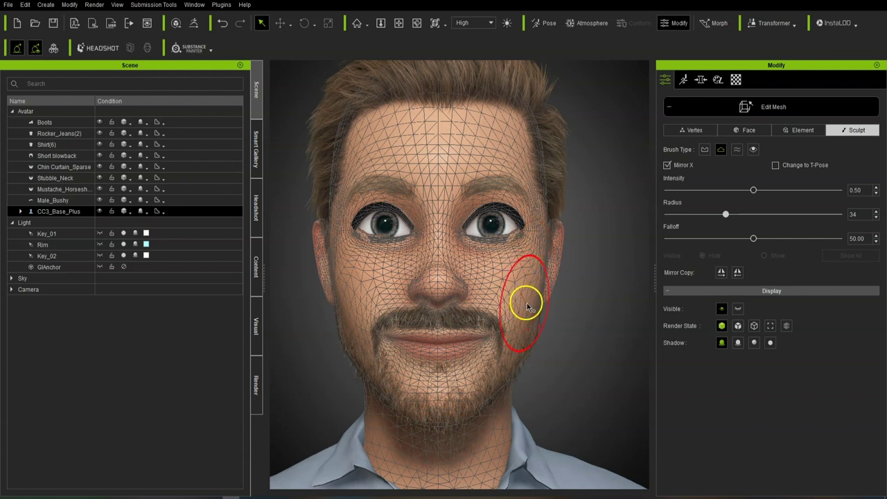
key(ctrl+z)
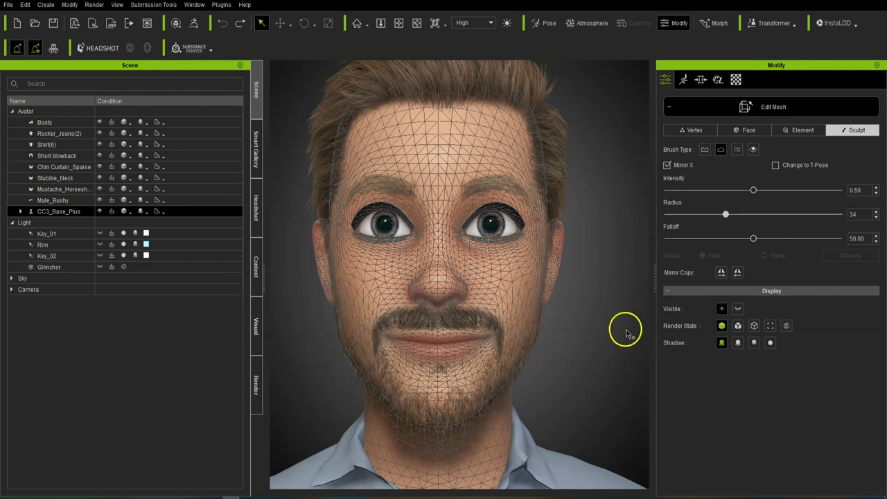
Smooth the cheek and jaw with mirrored sculpt strokes of radius 34, undo the last stroke, and leave mesh editing
mouse_move(469, 133)
mouse_down()
mouse_move(523, 132)
mouse_move(546, 321)
mouse_up()
drag(486, 392, 513, 388)
drag(473, 415, 491, 392)
right_drag(619, 407, 535, 399)
key(ctrl+z)
scroll(316, 340, down, 6)
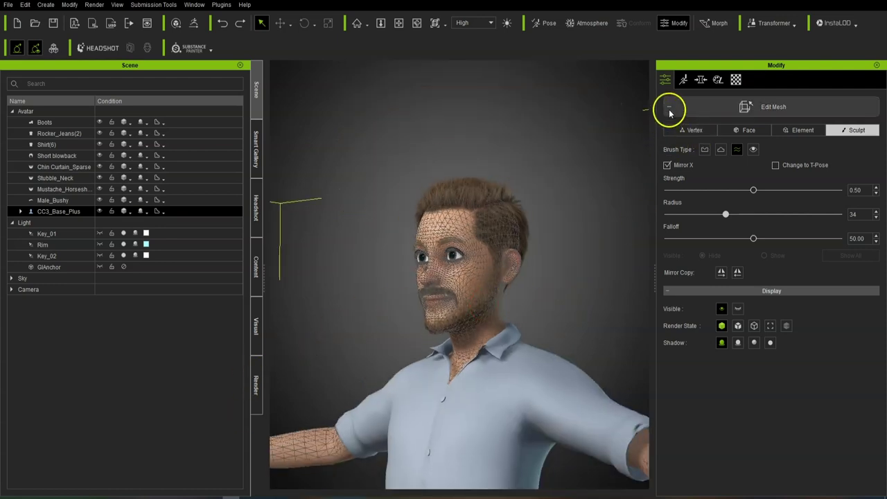
key(Escape)
Check the edited face on the avatar from the upper body view and in a close-up
scroll(473, 397, down, 3)
right_drag(533, 330, 603, 332)
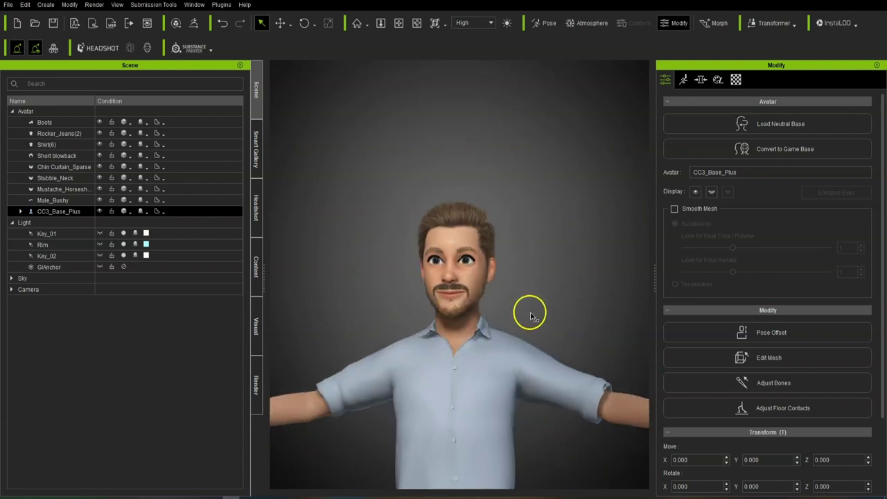
middle_drag(530, 313, 535, 217)
scroll(508, 253, down, 3)
right_drag(474, 260, 451, 263)
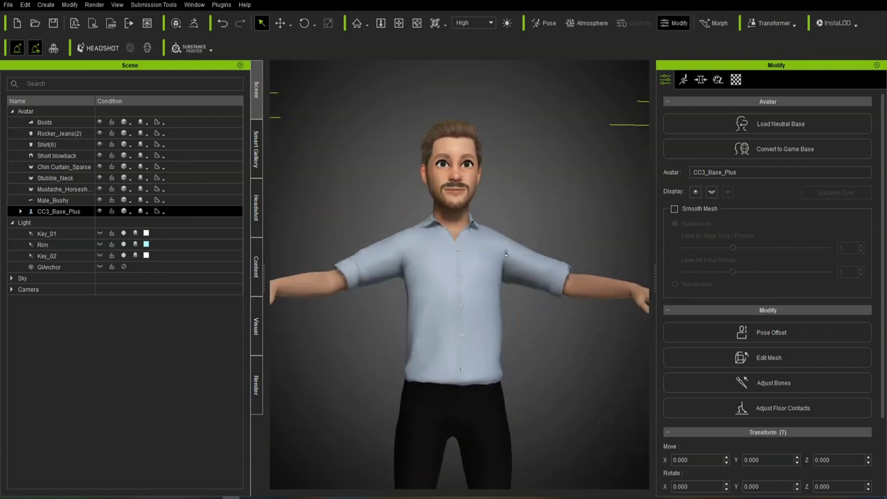
scroll(505, 237, up, 3)
middle_drag(505, 237, 571, 325)
scroll(464, 349, up, 5)
scroll(509, 340, down, 1)
scroll(571, 325, up, 4)
scroll(572, 324, down, 1)
Reactivate direct morph editing and slightly reshape the avatar's mouth and chin
click(714, 23)
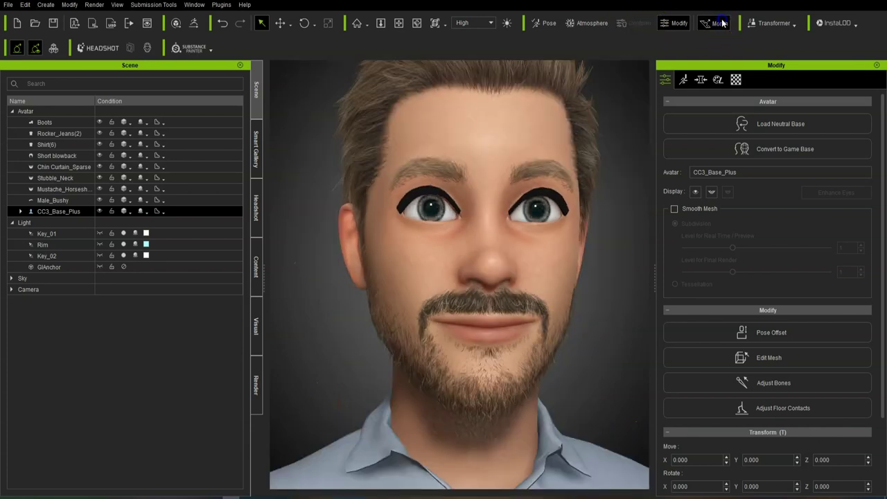
click(505, 323)
drag(506, 374, 464, 357)
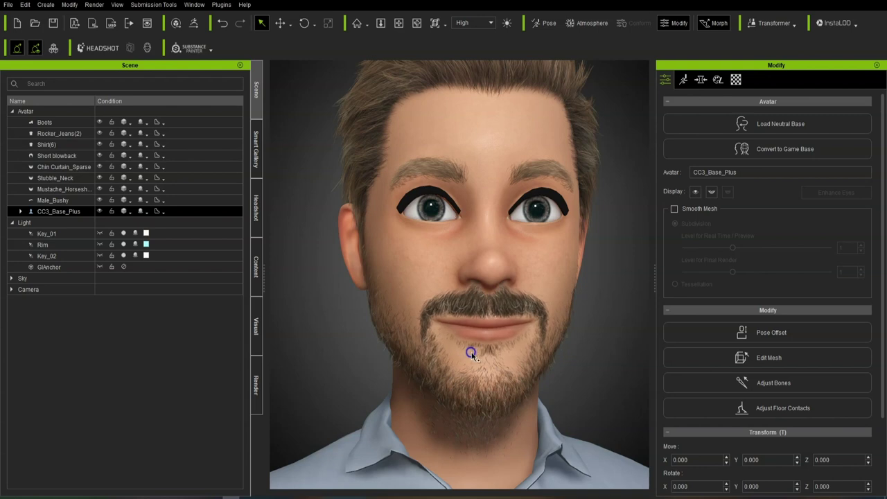
Review the finished avatar from the front and at an angle, ending on the full body
scroll(530, 392, down, 5)
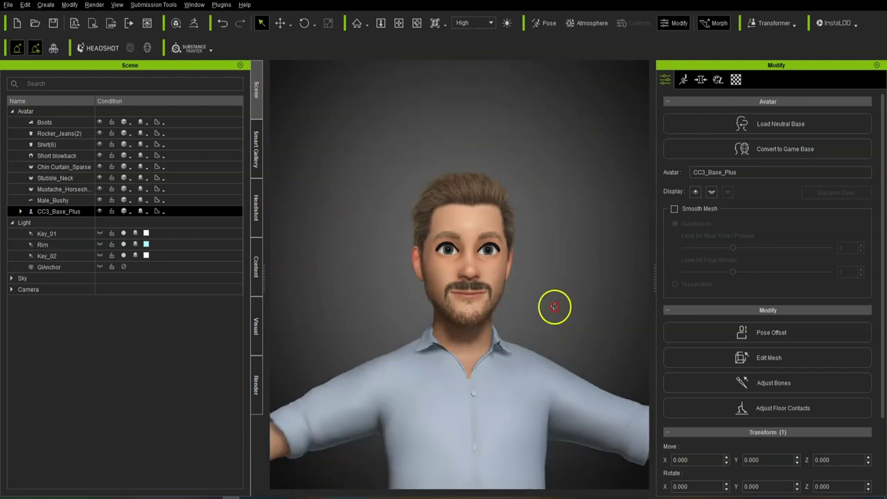
right_drag(555, 307, 501, 310)
click(564, 357)
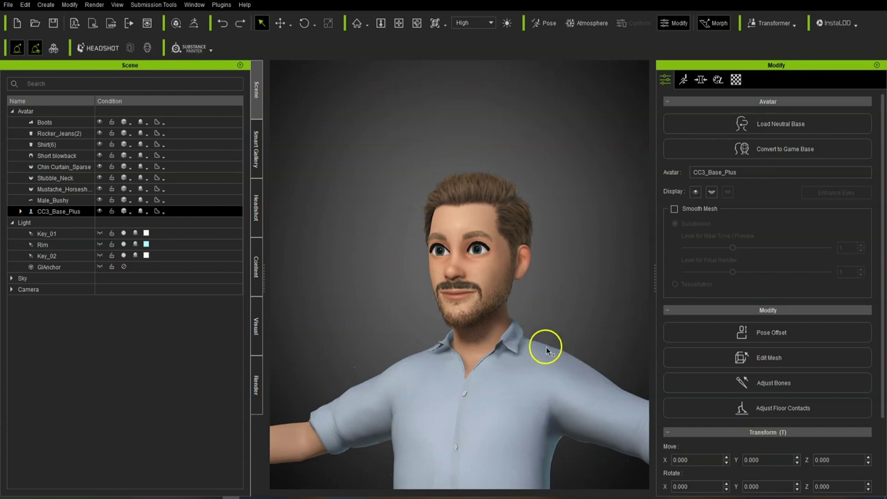
scroll(532, 346, down, 5)
middle_drag(531, 348, 539, 171)
scroll(532, 170, down, 3)
right_drag(483, 146, 512, 154)
middle_drag(509, 150, 505, 179)
right_drag(476, 201, 496, 265)
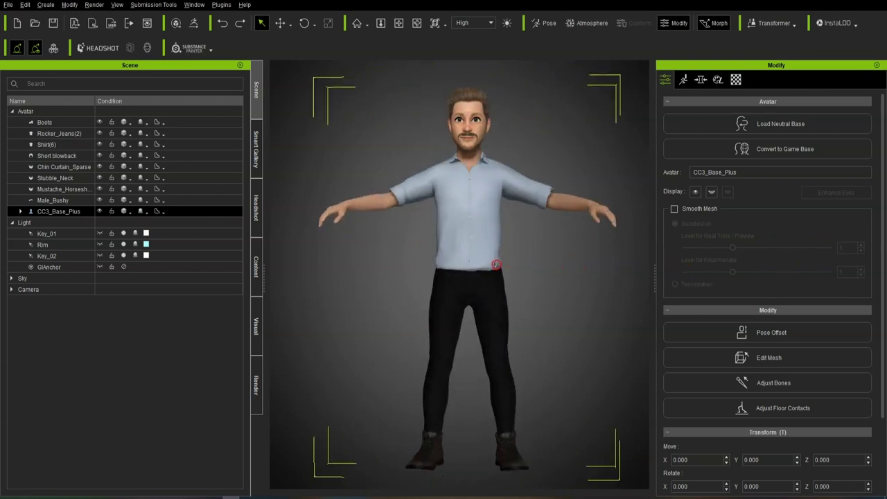